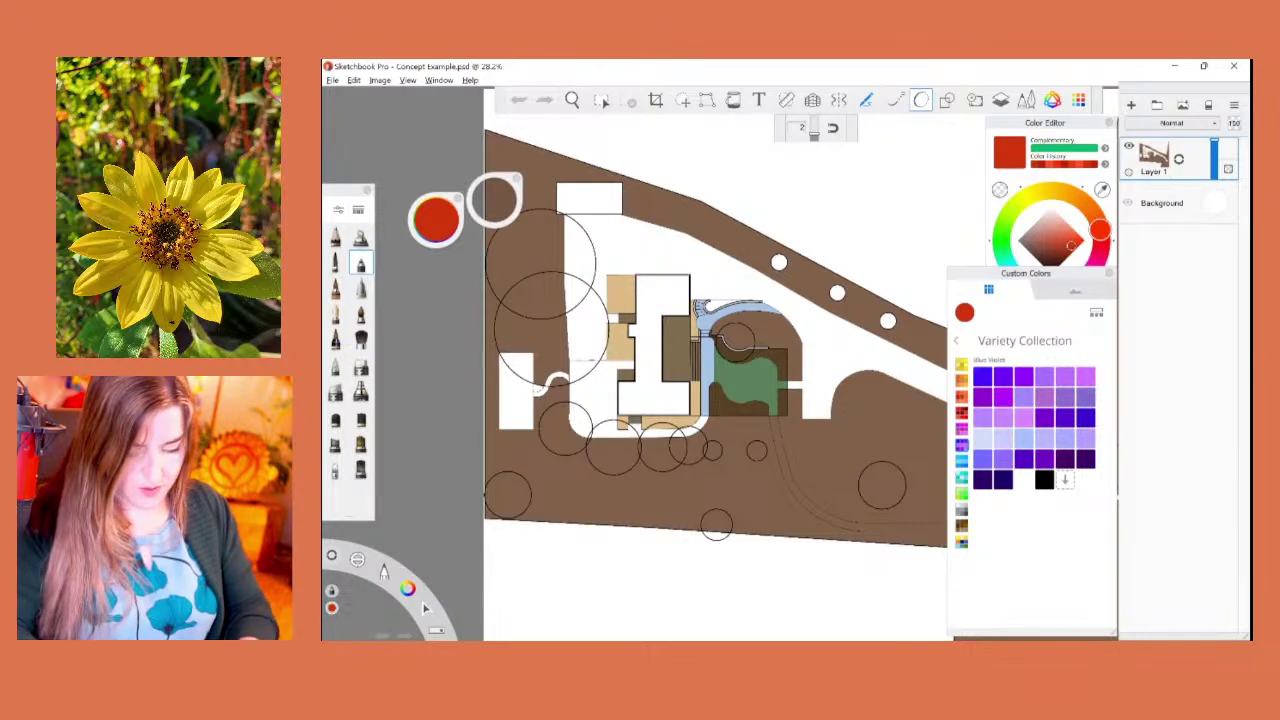
Step: Move the colour puck beneath the brush puck beside the canvas and adjust the brush size to about 22.1
{"action": "key", "text": "super+w"}
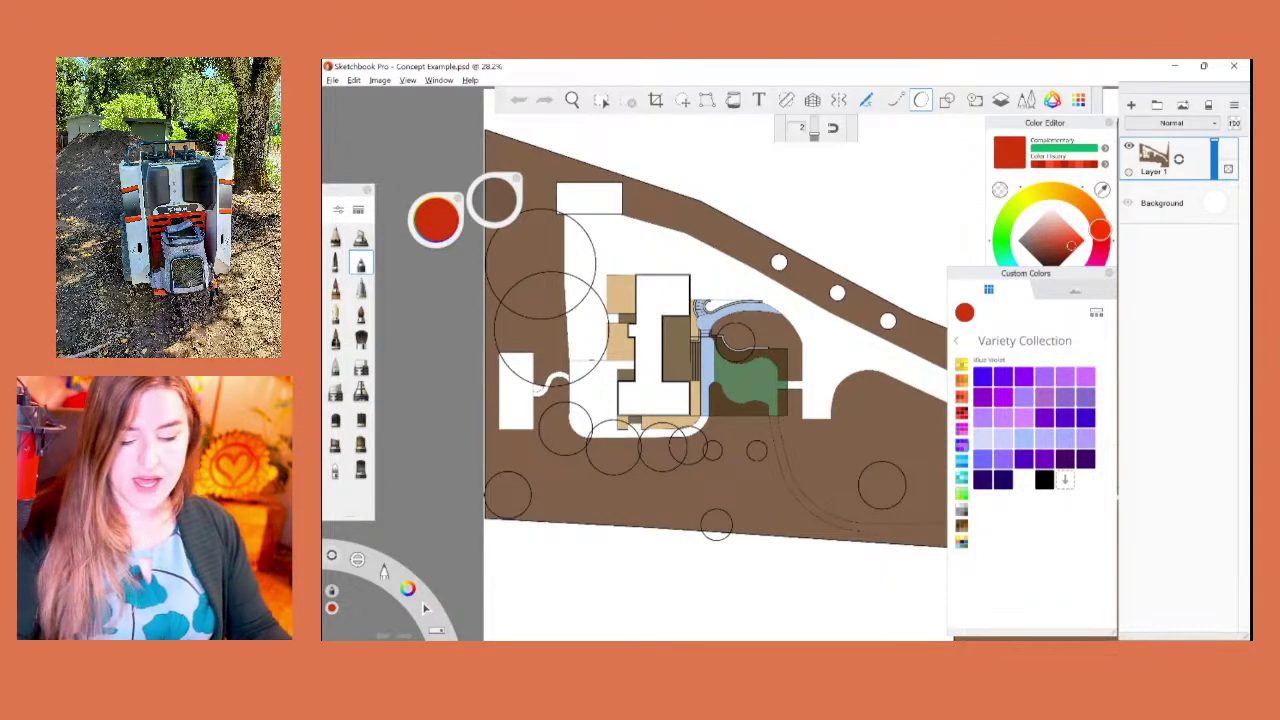
{"action": "left_click_drag", "start_coordinate": [436, 242], "coordinate": [426, 303]}
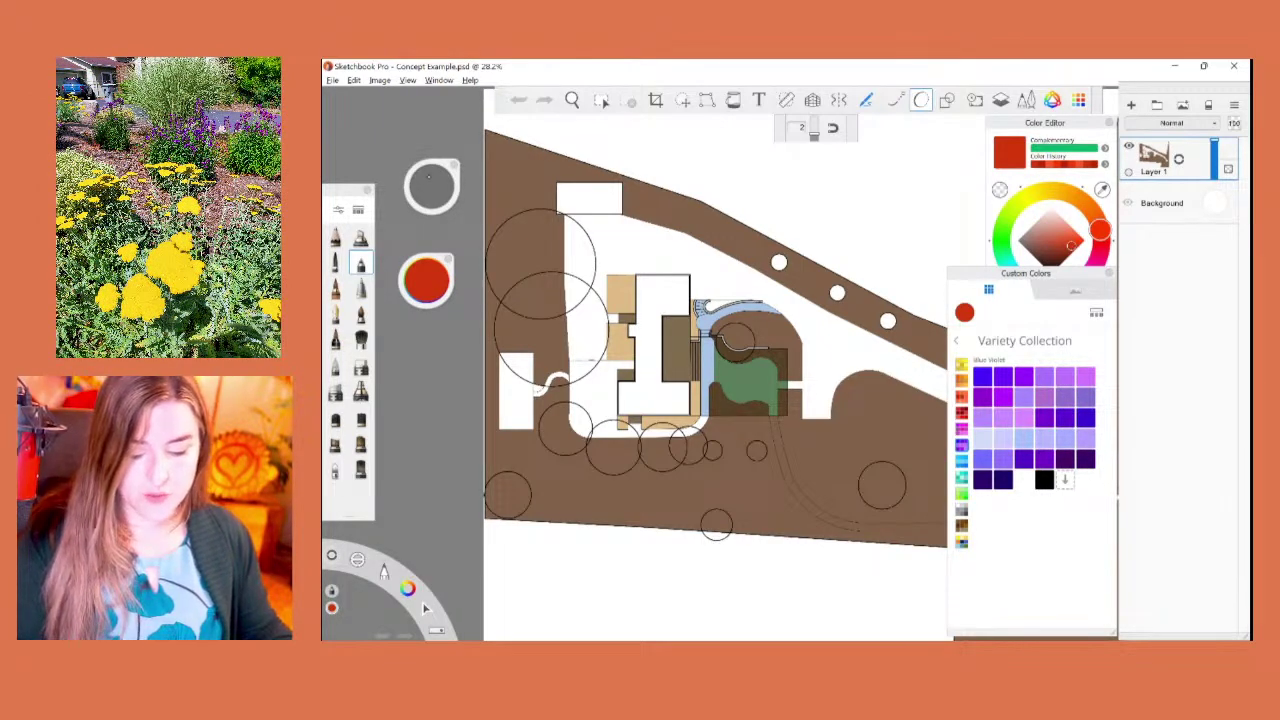
{"action": "mouse_move", "coordinate": [414, 168]}
{"action": "left_mouse_down"}
{"action": "mouse_move", "coordinate": [378, 154]}
{"action": "mouse_move", "coordinate": [422, 170]}
{"action": "left_mouse_up"}
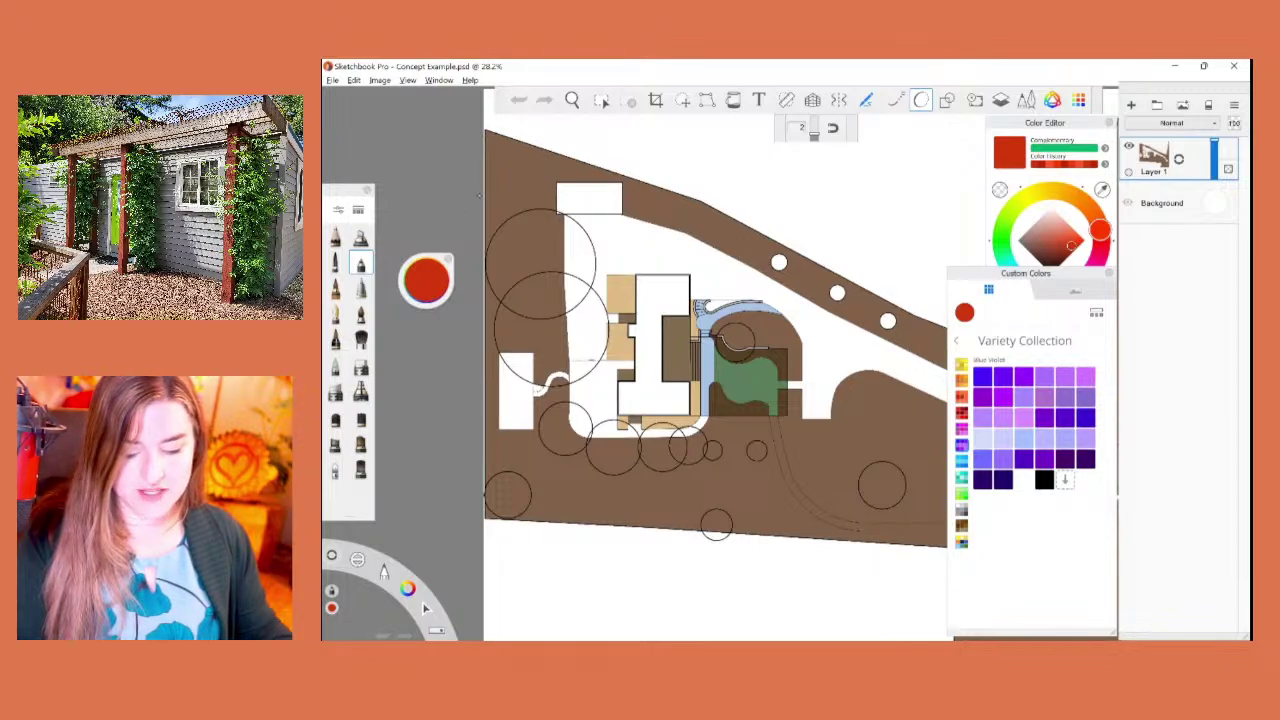
{"action": "key", "text": "bracketleft"}
{"action": "key", "text": "bracketleft"}
{"action": "key", "text": "bracketleft"}
{"action": "key", "text": "bracketright"}
{"action": "key", "text": "bracketright"}
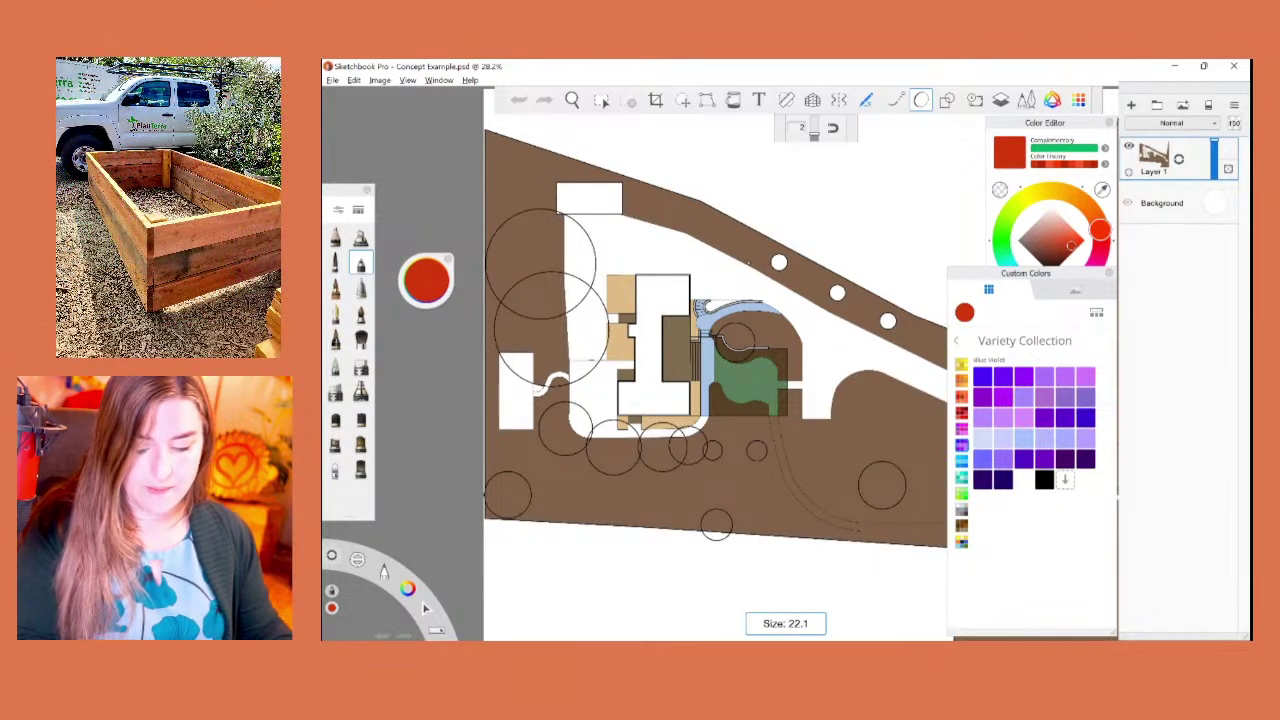
{"action": "left_click_drag", "start_coordinate": [432, 178], "coordinate": [432, 187]}
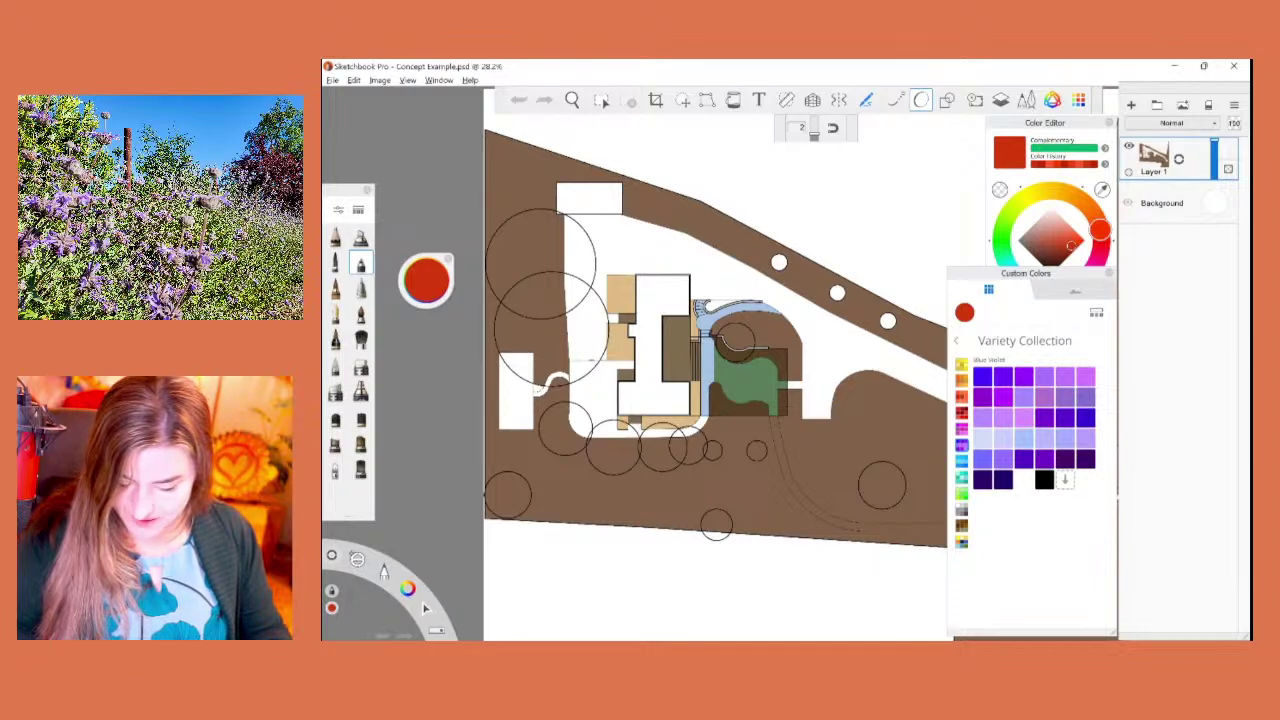
Step: Hide and restore the color editor and the brush palette one after the other
{"action": "left_click", "coordinate": [1052, 100]}
{"action": "left_click", "coordinate": [1052, 100]}
{"action": "left_click", "coordinate": [1026, 100]}
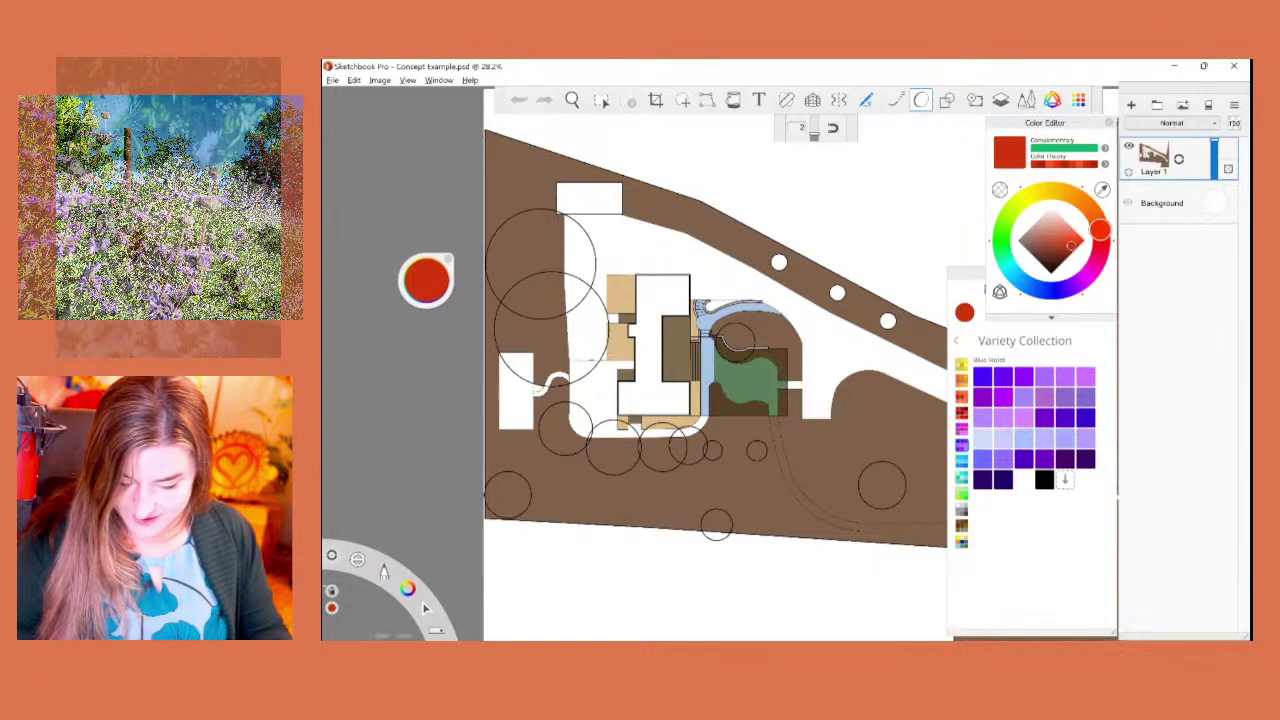
{"action": "left_click", "coordinate": [1026, 100]}
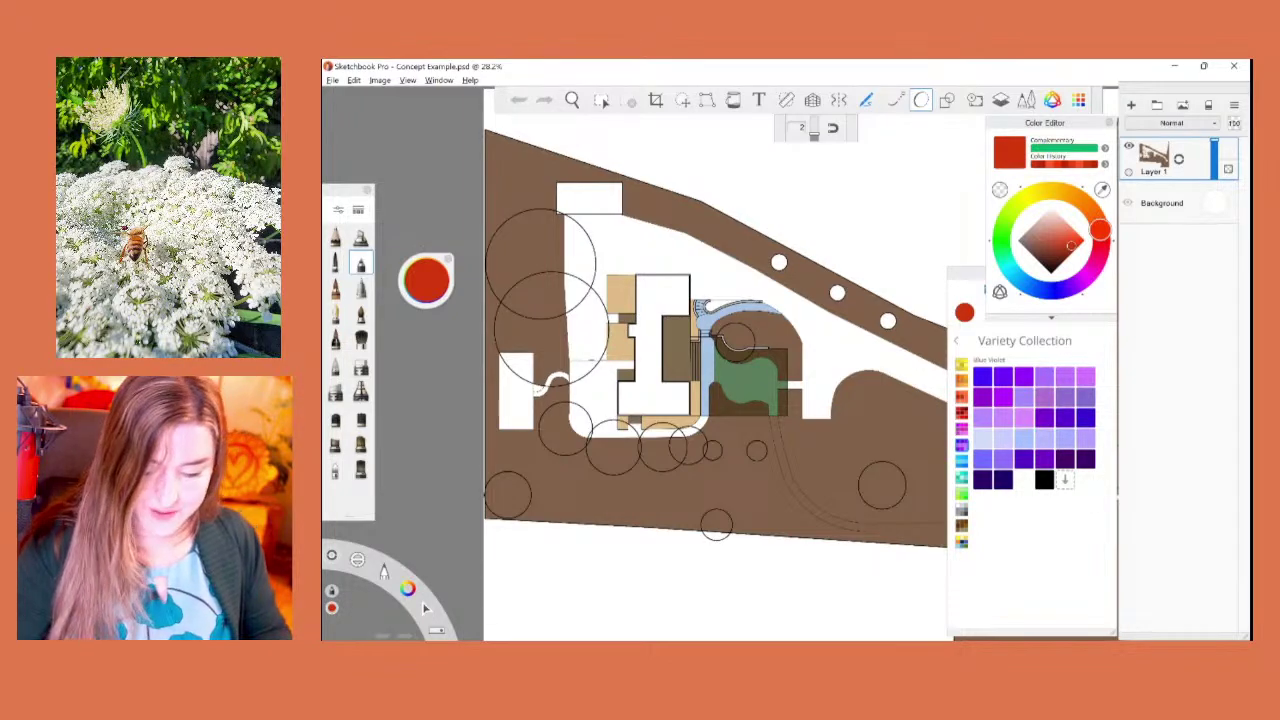
Step: Toggle the visibility of the brush puck twice to hide and restore it
{"action": "left_click", "coordinate": [407, 80]}
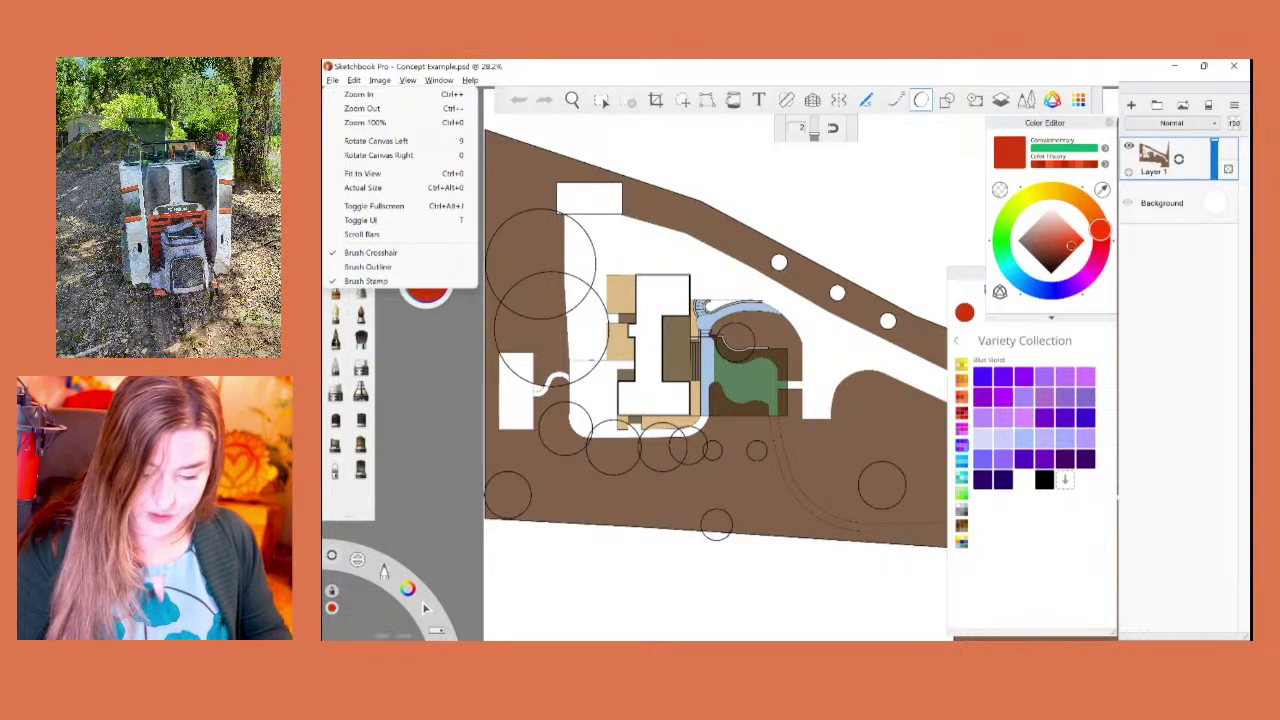
{"action": "mouse_move", "coordinate": [438, 80]}
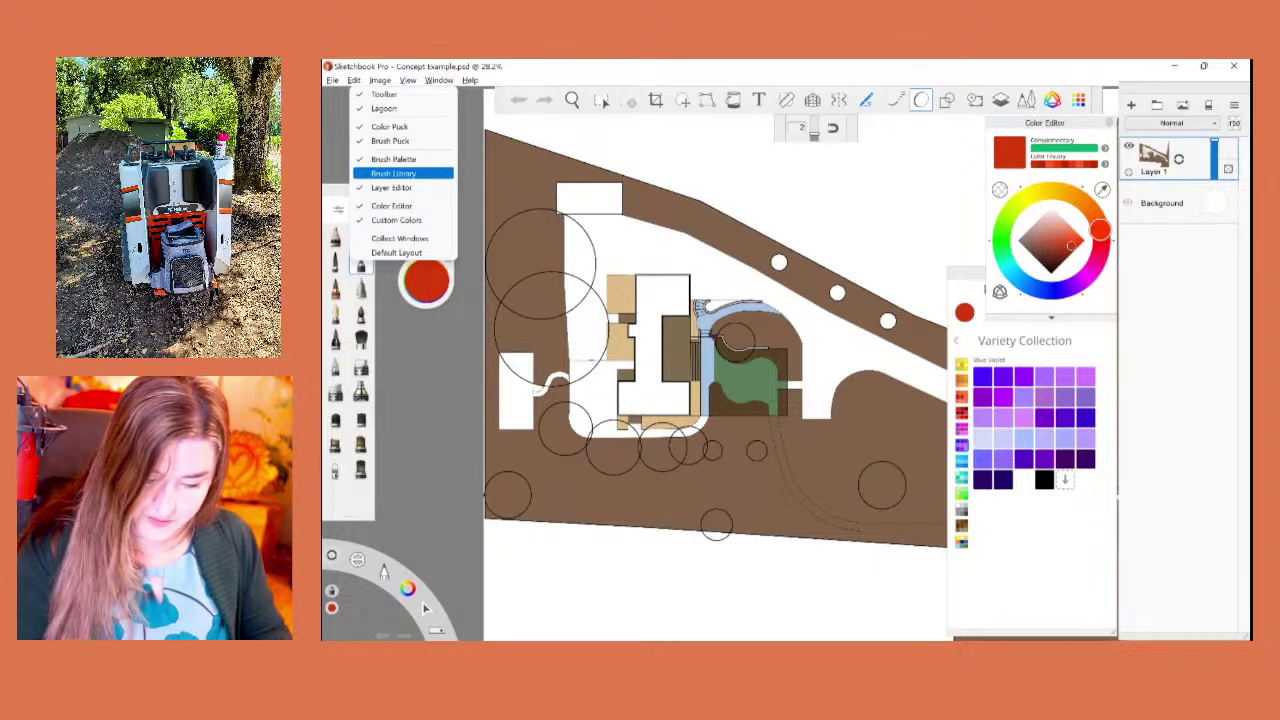
{"action": "key", "text": "Up"}
{"action": "key", "text": "Up"}
{"action": "key", "text": "Up"}
{"action": "key", "text": "Down"}
{"action": "key", "text": "Return"}
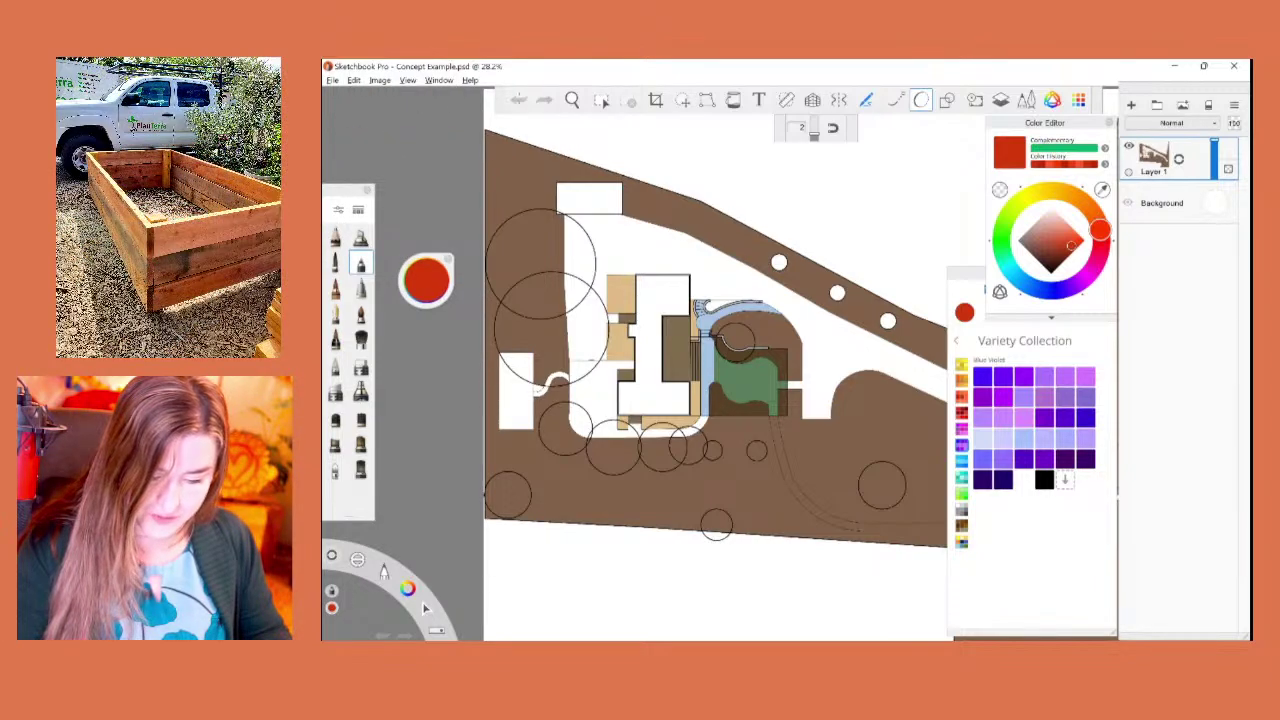
{"action": "left_click", "coordinate": [431, 80]}
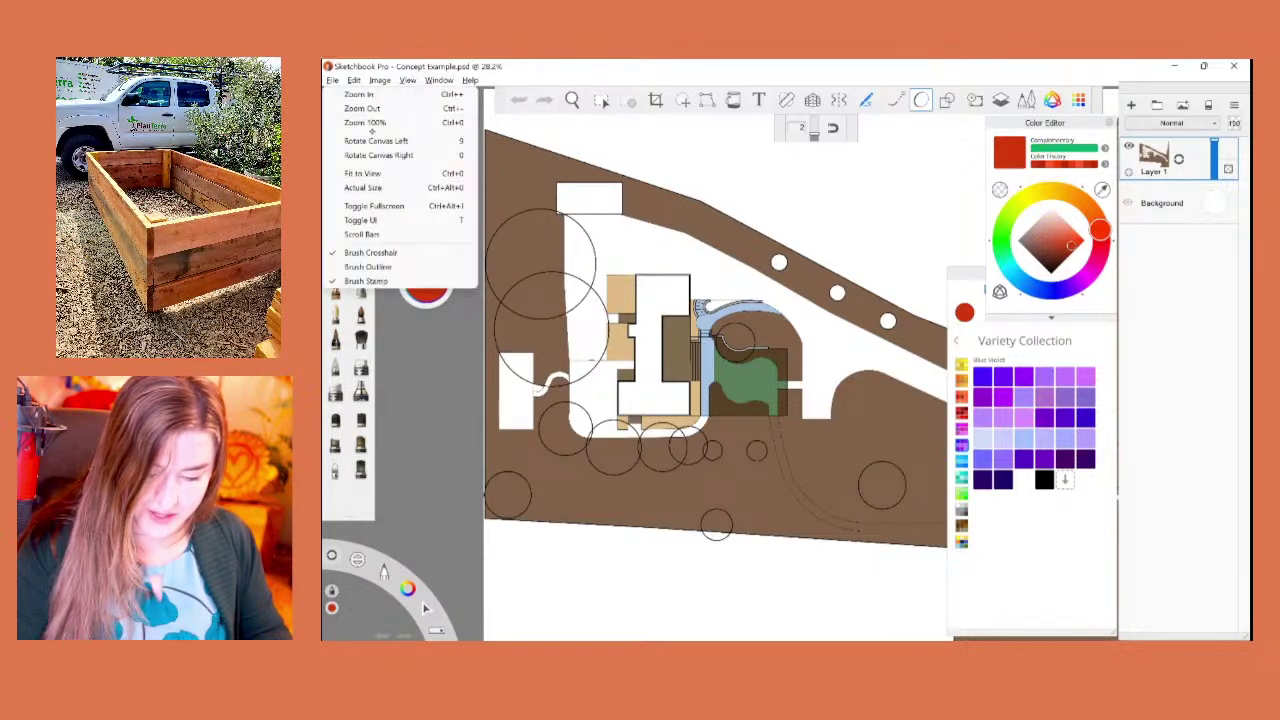
{"action": "mouse_move", "coordinate": [439, 80]}
{"action": "key", "text": "Down"}
{"action": "key", "text": "Down"}
{"action": "key", "text": "Down"}
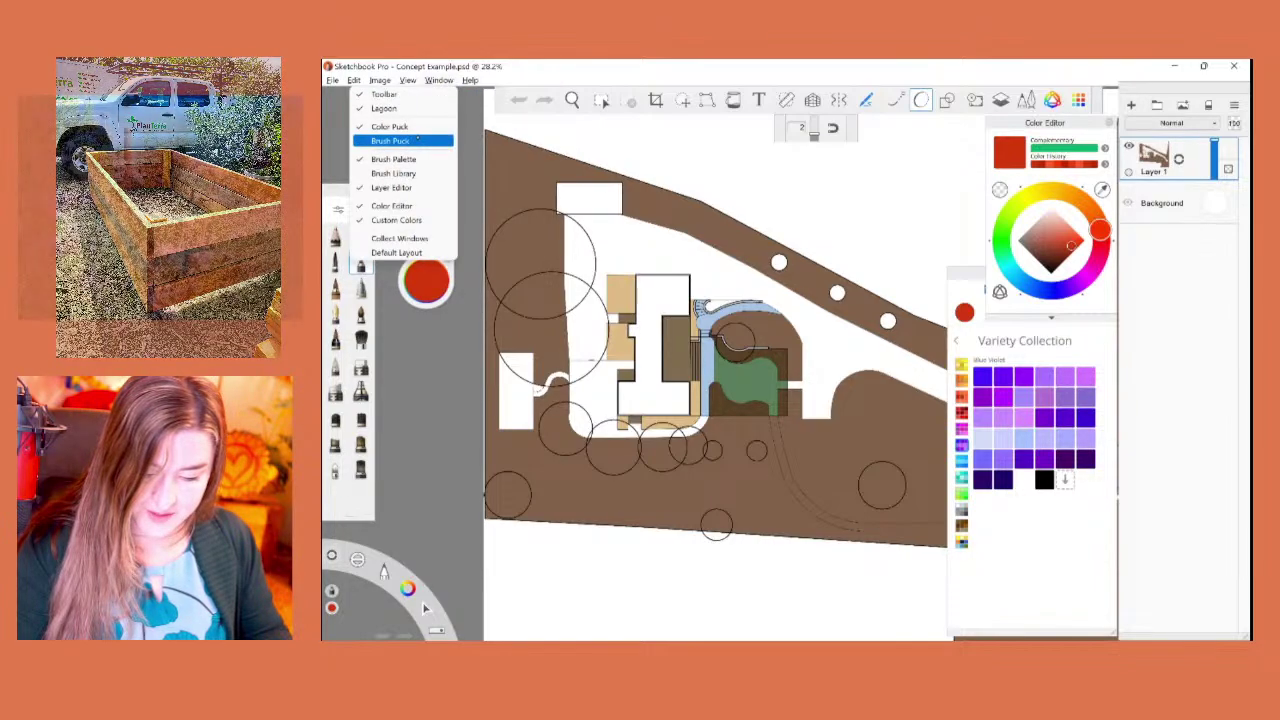
{"action": "left_click", "coordinate": [428, 142]}
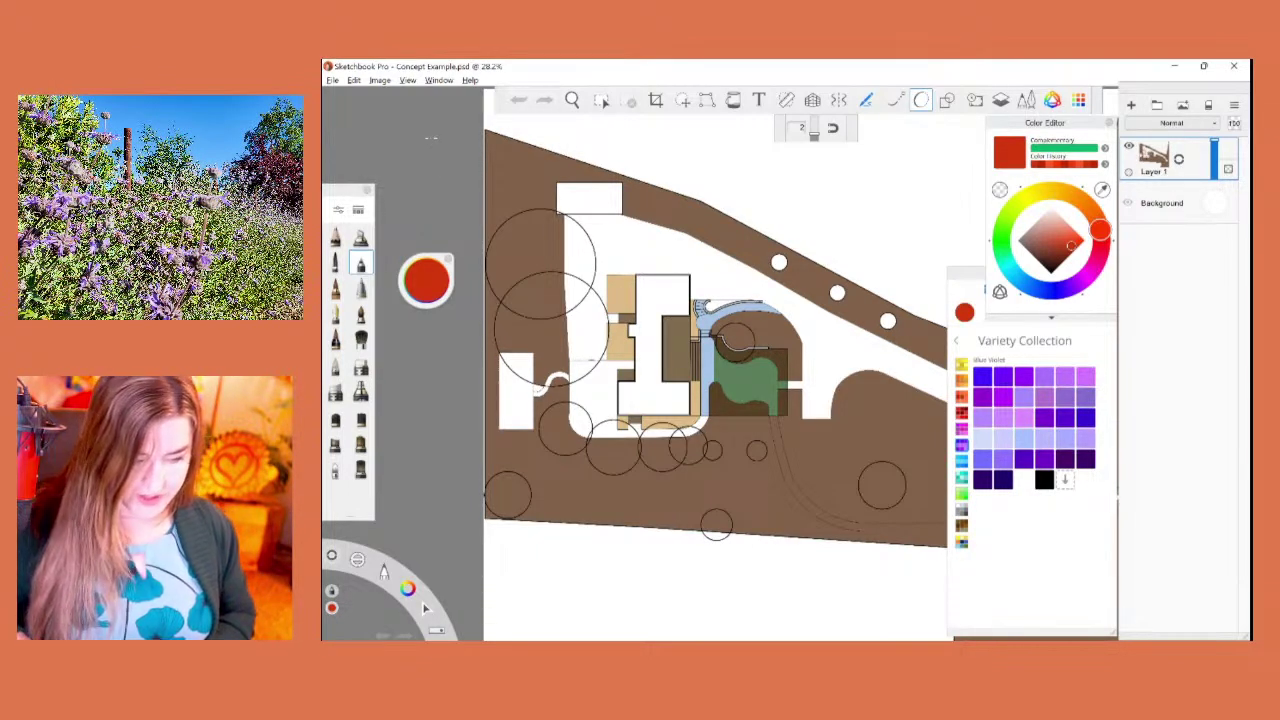
Step: Switch to the pencil at the start of the brush palette and back, and view the file commands
{"action": "left_click", "coordinate": [335, 236]}
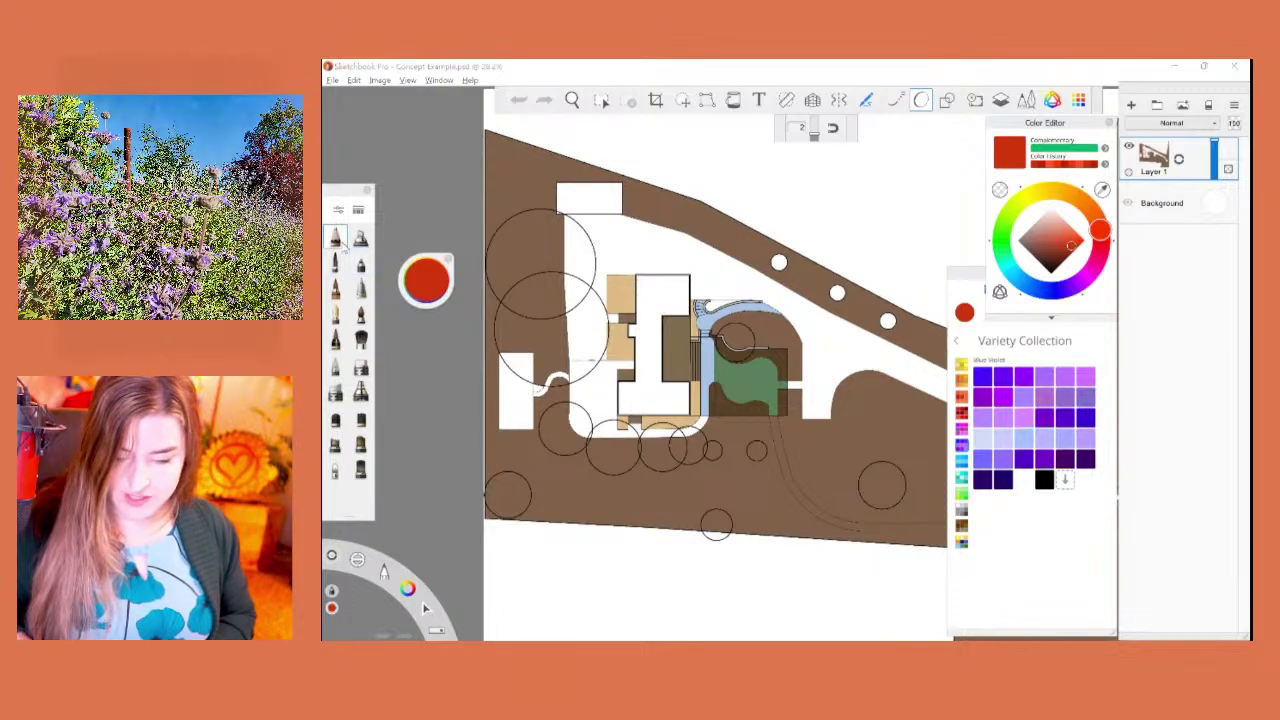
{"action": "left_click", "coordinate": [361, 263]}
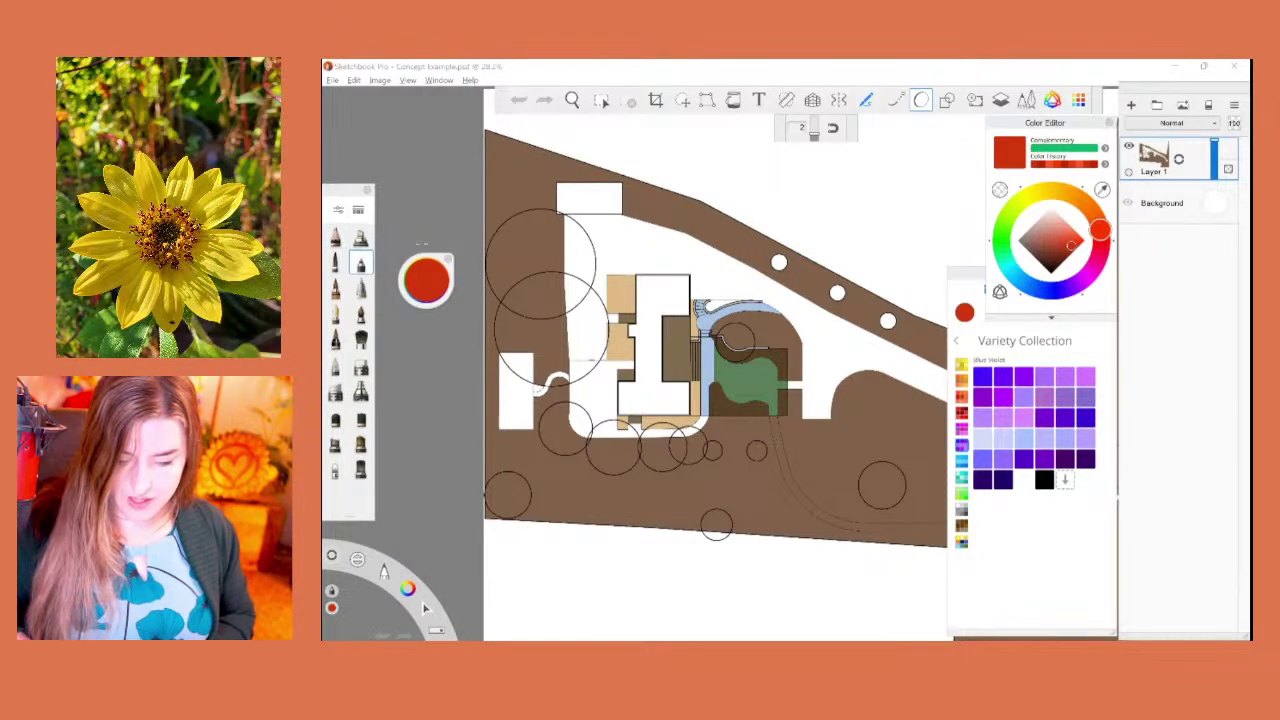
{"action": "left_click", "coordinate": [332, 80]}
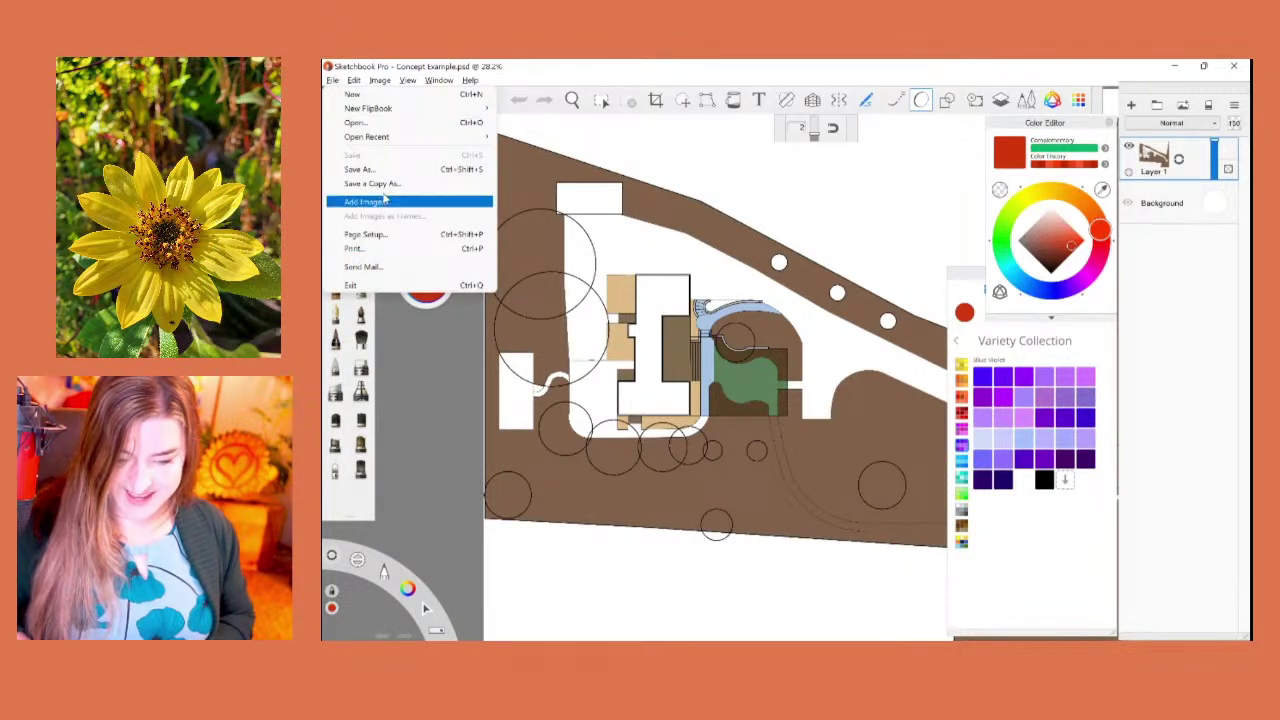
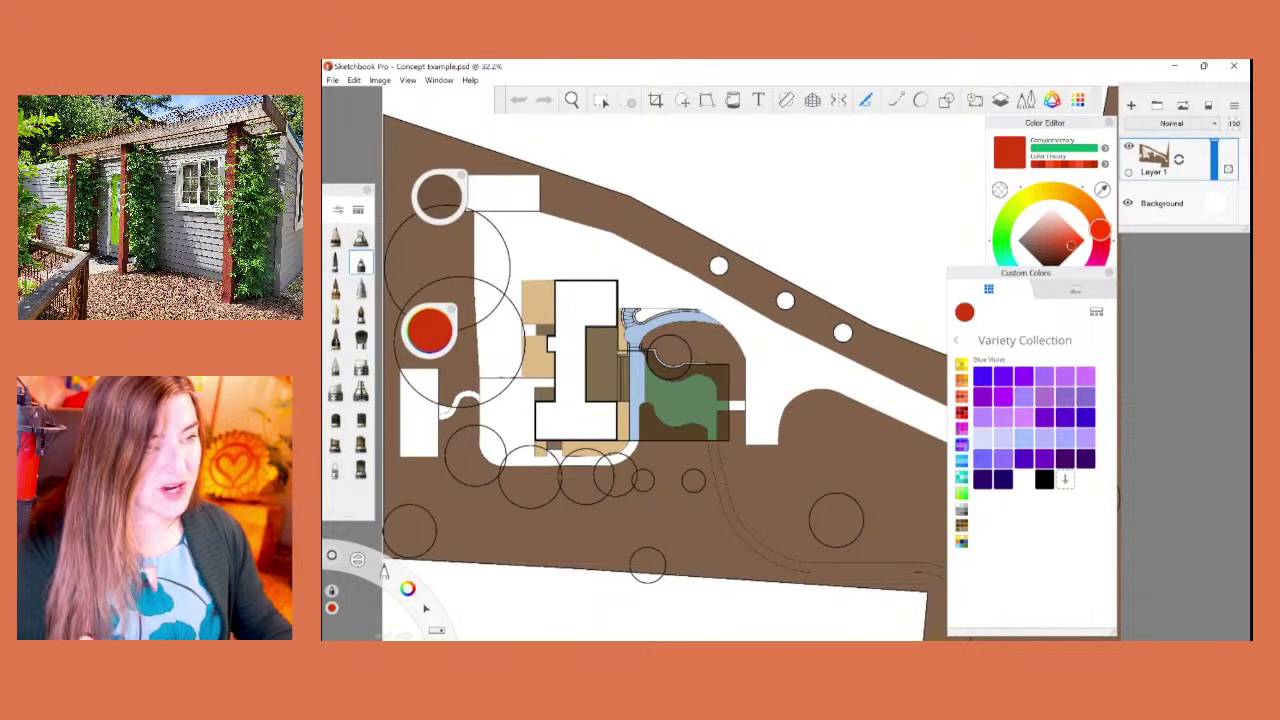
Step: Scribble a thick red zigzag over the upper part of the site plan with an enlarged brush, and undo it
{"action": "left_click_drag", "start_coordinate": [438, 195], "coordinate": [564, 207]}
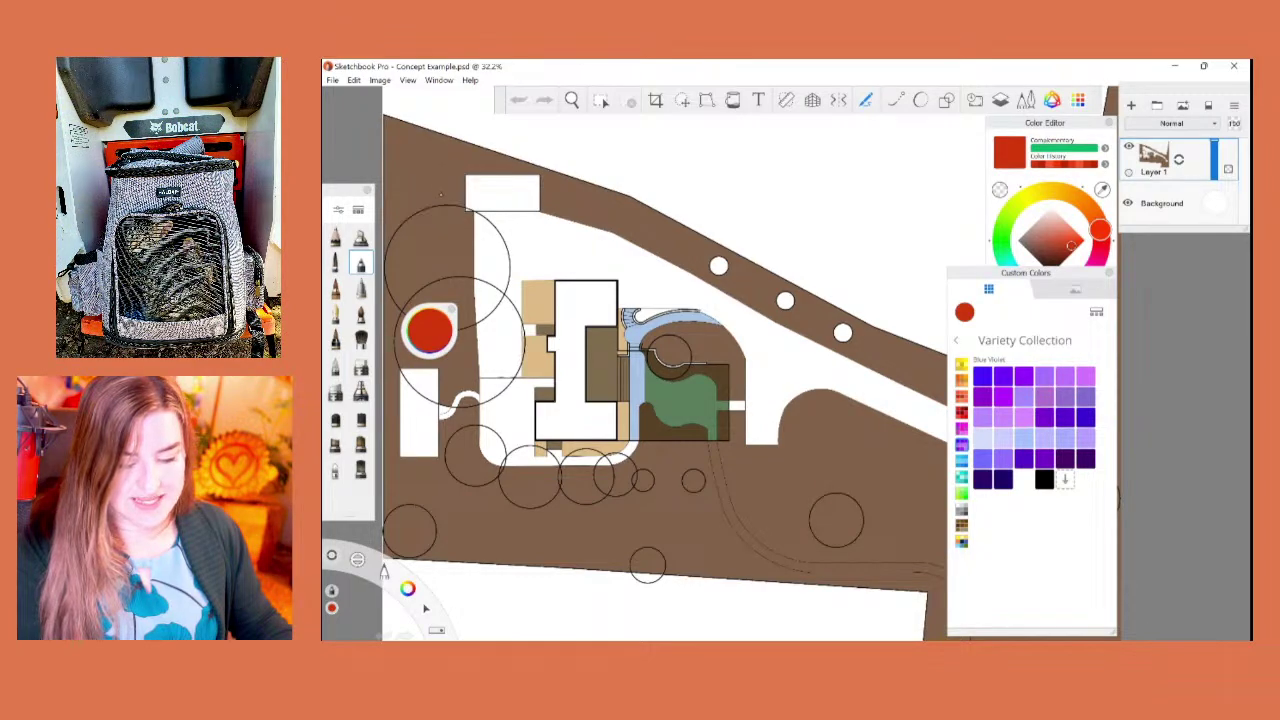
{"action": "mouse_move", "coordinate": [441, 194]}
{"action": "left_mouse_down"}
{"action": "mouse_move", "coordinate": [439, 243]}
{"action": "mouse_move", "coordinate": [442, 230]}
{"action": "left_mouse_up"}
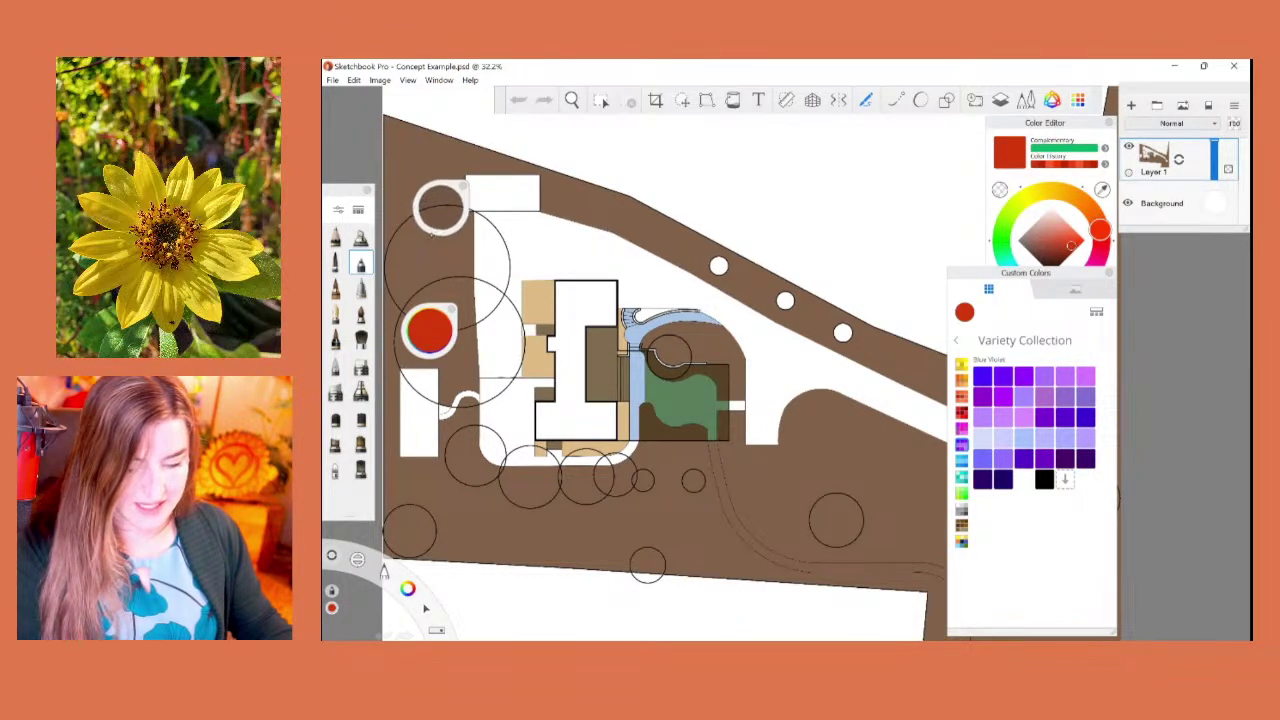
{"action": "left_click_drag", "start_coordinate": [440, 216], "coordinate": [421, 108]}
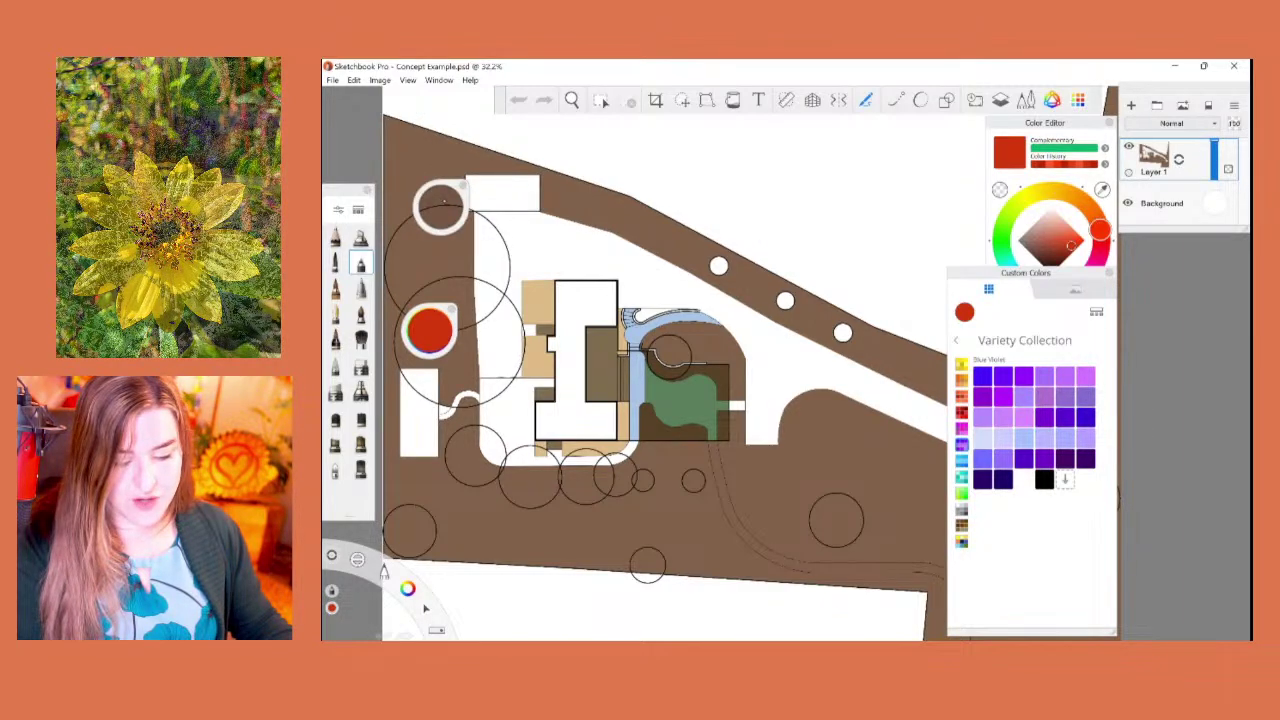
{"action": "mouse_move", "coordinate": [446, 207]}
{"action": "left_mouse_down"}
{"action": "mouse_move", "coordinate": [405, 204]}
{"action": "mouse_move", "coordinate": [430, 207]}
{"action": "left_mouse_up"}
{"action": "mouse_move", "coordinate": [508, 211]}
{"action": "left_mouse_down"}
{"action": "mouse_move", "coordinate": [700, 256]}
{"action": "mouse_move", "coordinate": [550, 233]}
{"action": "left_mouse_up"}
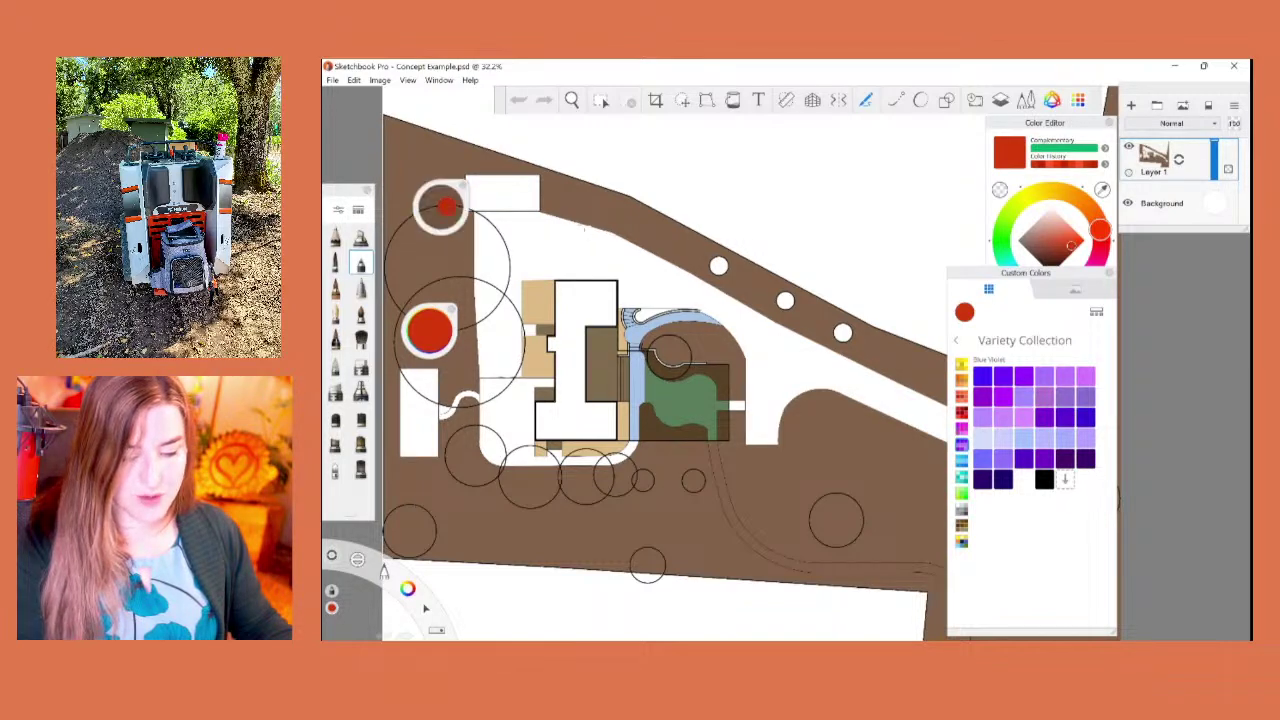
{"action": "mouse_move", "coordinate": [815, 220]}
{"action": "left_mouse_down"}
{"action": "mouse_move", "coordinate": [850, 285]}
{"action": "mouse_move", "coordinate": [720, 318]}
{"action": "left_mouse_up"}
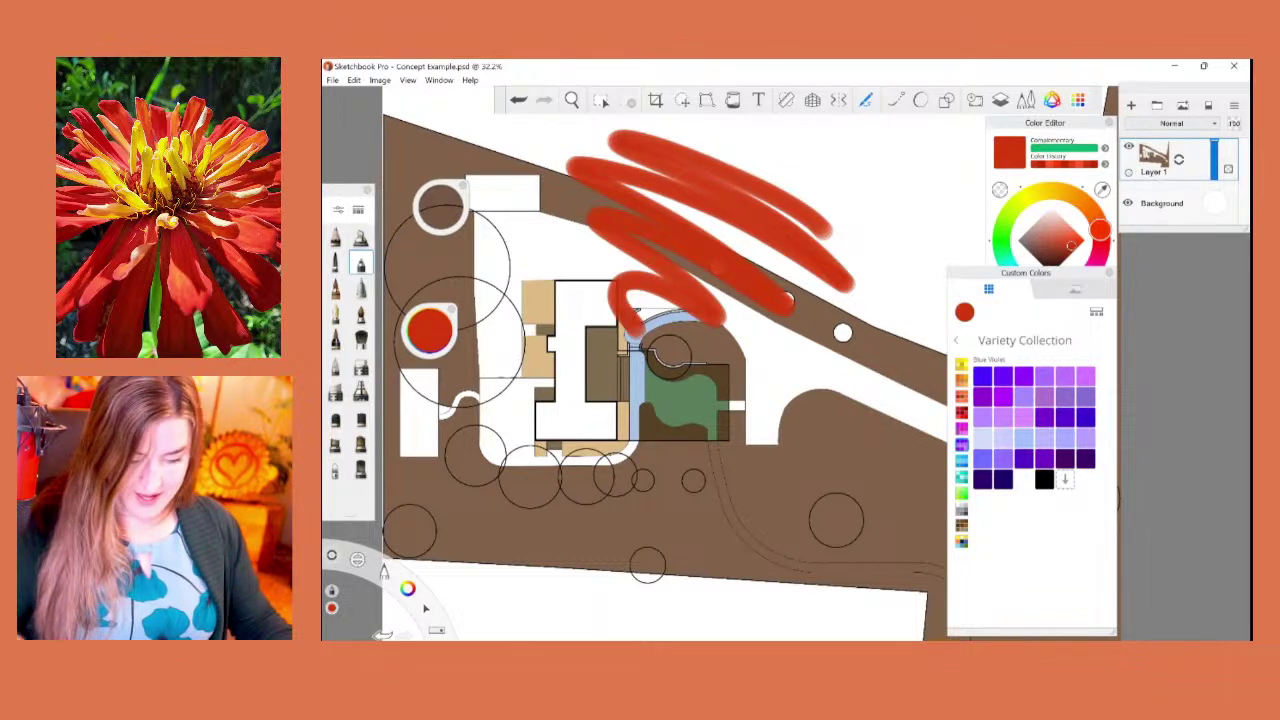
{"action": "key", "text": "ctrl+z"}
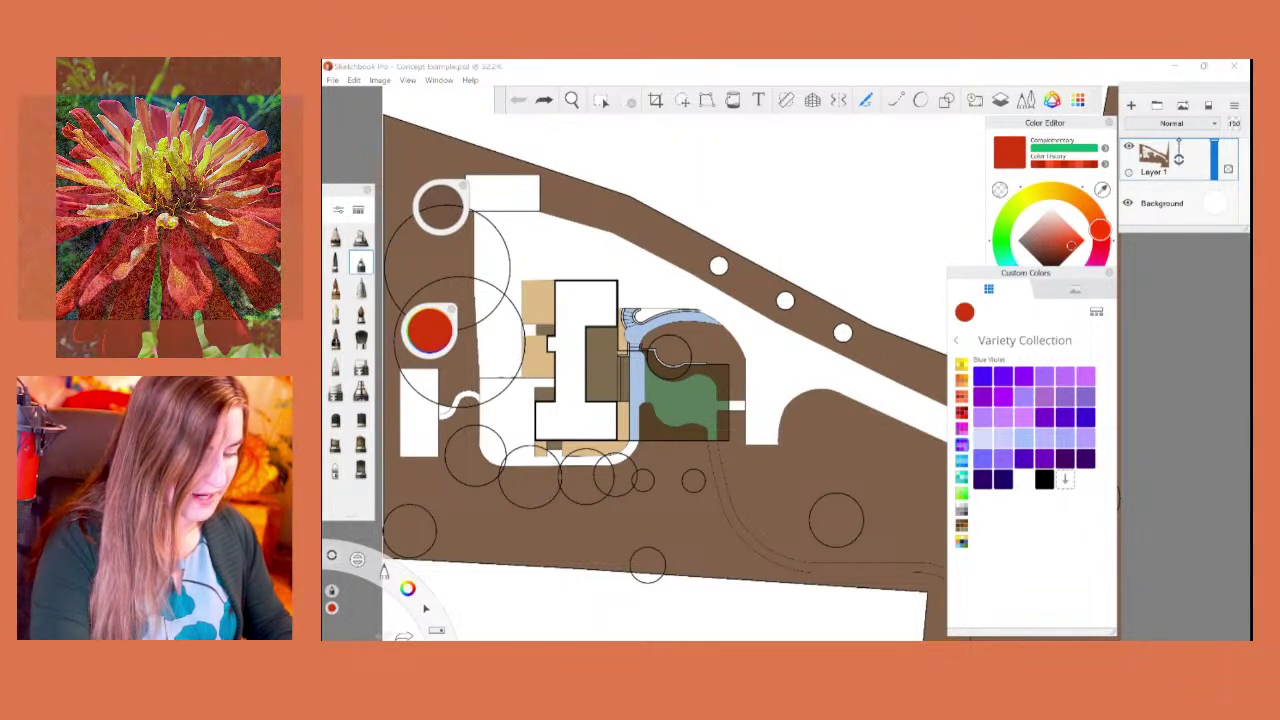
Step: Add a layer above Layer 1 and paint a solid mid-green tree canopy over the plan's upper path
{"action": "left_click_drag", "start_coordinate": [1179, 160], "coordinate": [1179, 130]}
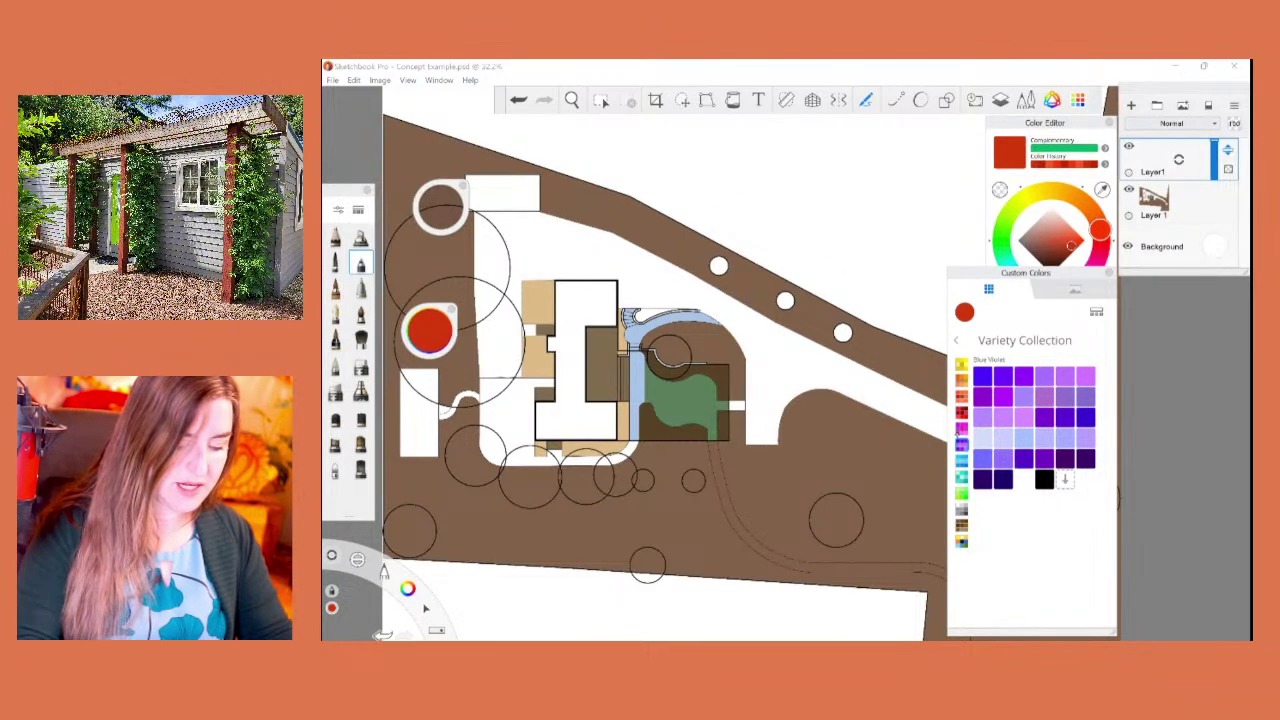
{"action": "left_click", "coordinate": [962, 492]}
{"action": "left_click", "coordinate": [1023, 421]}
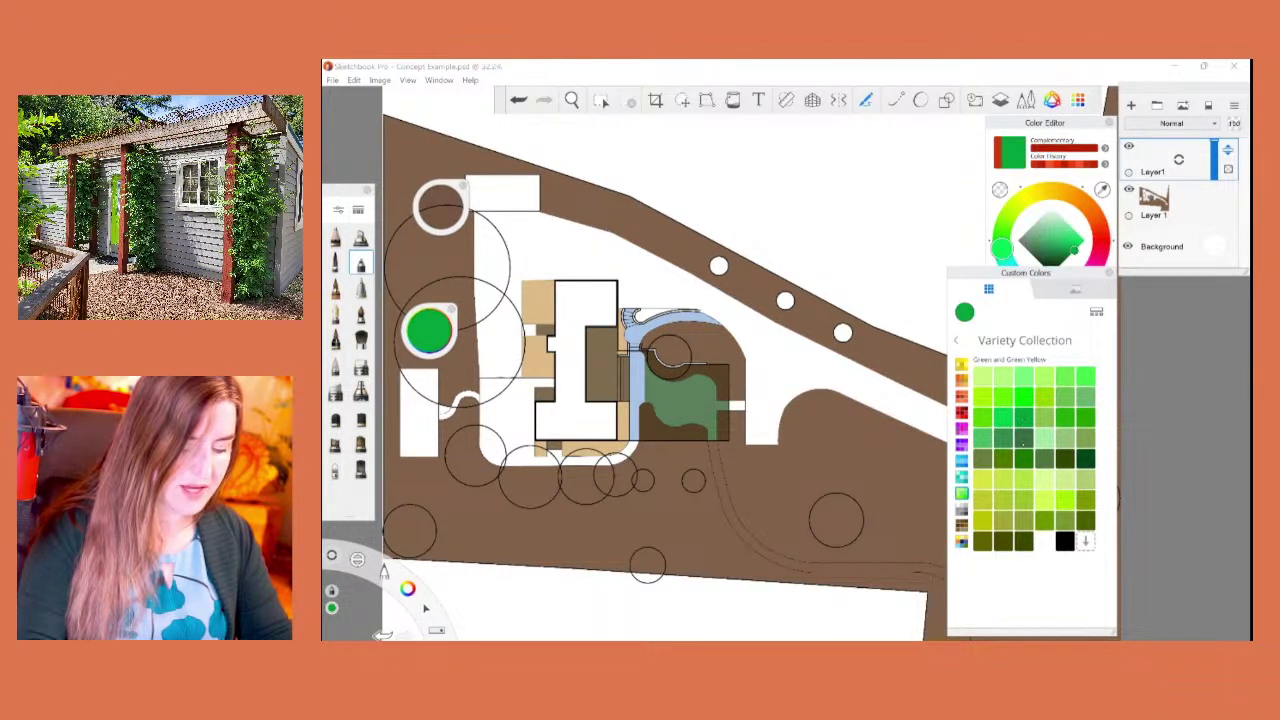
{"action": "mouse_move", "coordinate": [727, 190]}
{"action": "left_mouse_down"}
{"action": "mouse_move", "coordinate": [691, 177]}
{"action": "mouse_move", "coordinate": [684, 234]}
{"action": "mouse_move", "coordinate": [738, 222]}
{"action": "mouse_move", "coordinate": [715, 185]}
{"action": "mouse_move", "coordinate": [698, 186]}
{"action": "mouse_move", "coordinate": [700, 228]}
{"action": "left_mouse_up"}
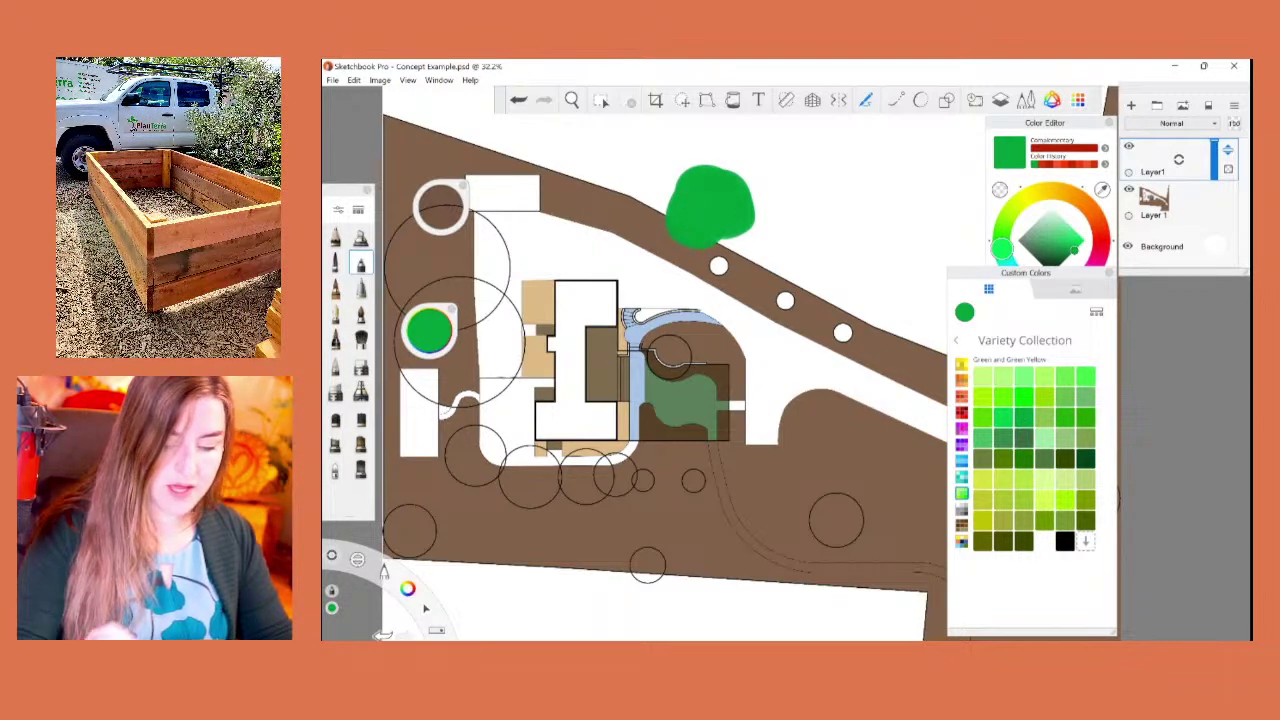
Step: Reduce the brush size and darken the green using the brush and colour pucks
{"action": "mouse_move", "coordinate": [440, 210]}
{"action": "left_mouse_down"}
{"action": "mouse_move", "coordinate": [438, 237]}
{"action": "mouse_move", "coordinate": [420, 162]}
{"action": "mouse_move", "coordinate": [393, 206]}
{"action": "left_mouse_up"}
{"action": "left_click_drag", "start_coordinate": [417, 272], "coordinate": [424, 297]}
{"action": "left_click_drag", "start_coordinate": [440, 208], "coordinate": [398, 212]}
{"action": "left_click_drag", "start_coordinate": [428, 340], "coordinate": [430, 410]}
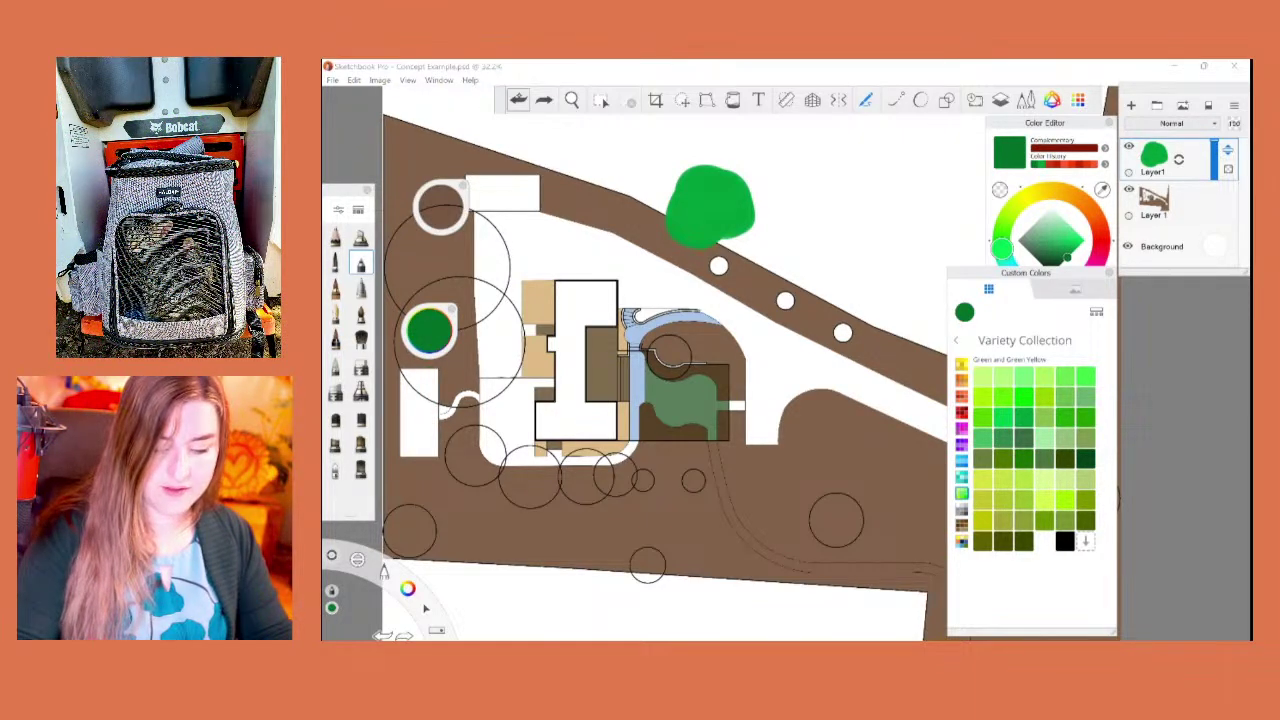
Step: Outline the green tree canopy in dark green, retry the outline with a thinner brush, and undo all the painted strokes
{"action": "mouse_move", "coordinate": [688, 170]}
{"action": "left_mouse_down"}
{"action": "mouse_move", "coordinate": [666, 205]}
{"action": "mouse_move", "coordinate": [675, 238]}
{"action": "mouse_move", "coordinate": [704, 246]}
{"action": "mouse_move", "coordinate": [748, 225]}
{"action": "mouse_move", "coordinate": [739, 173]}
{"action": "mouse_move", "coordinate": [672, 177]}
{"action": "left_mouse_up"}
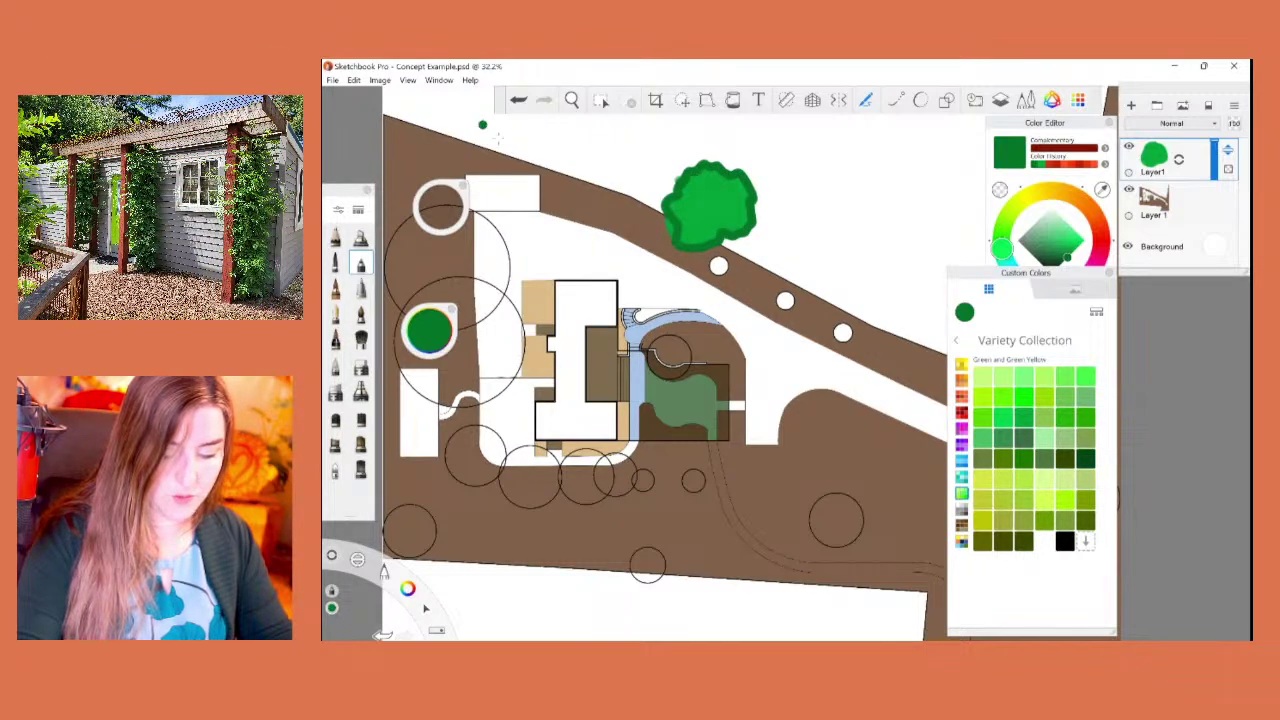
{"action": "left_click", "coordinate": [518, 100]}
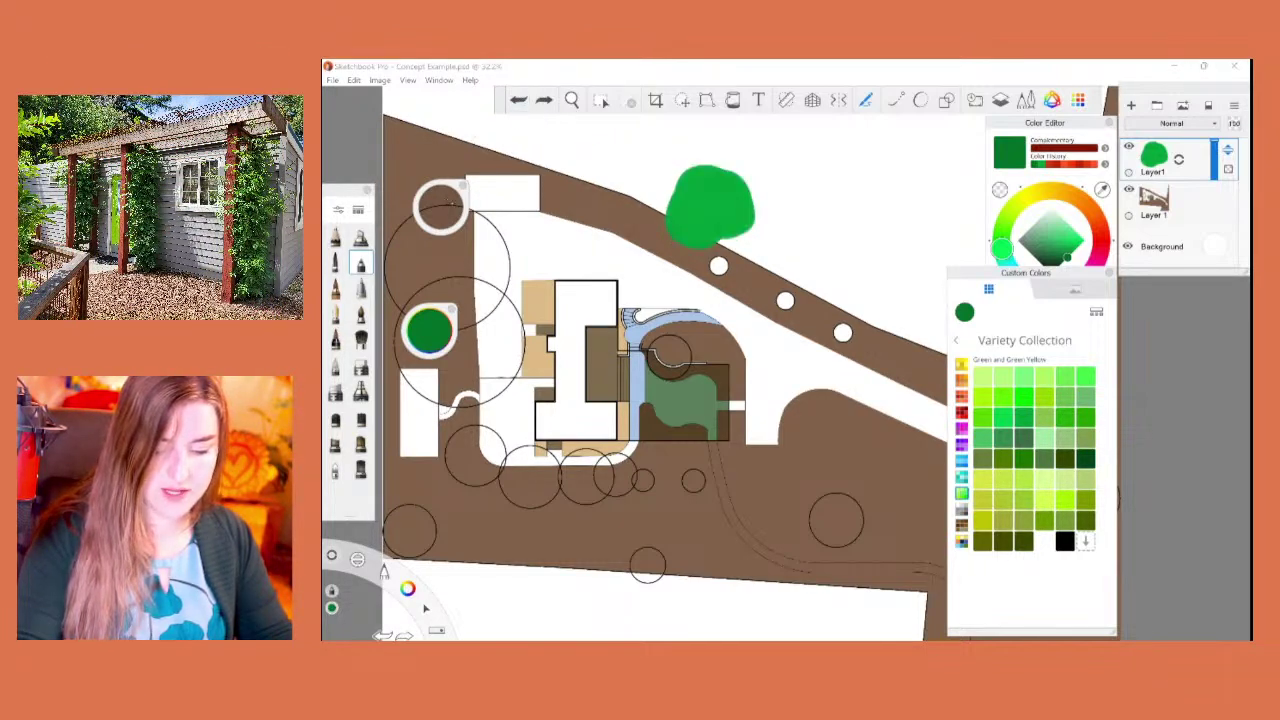
{"action": "left_click_drag", "start_coordinate": [441, 207], "coordinate": [441, 222]}
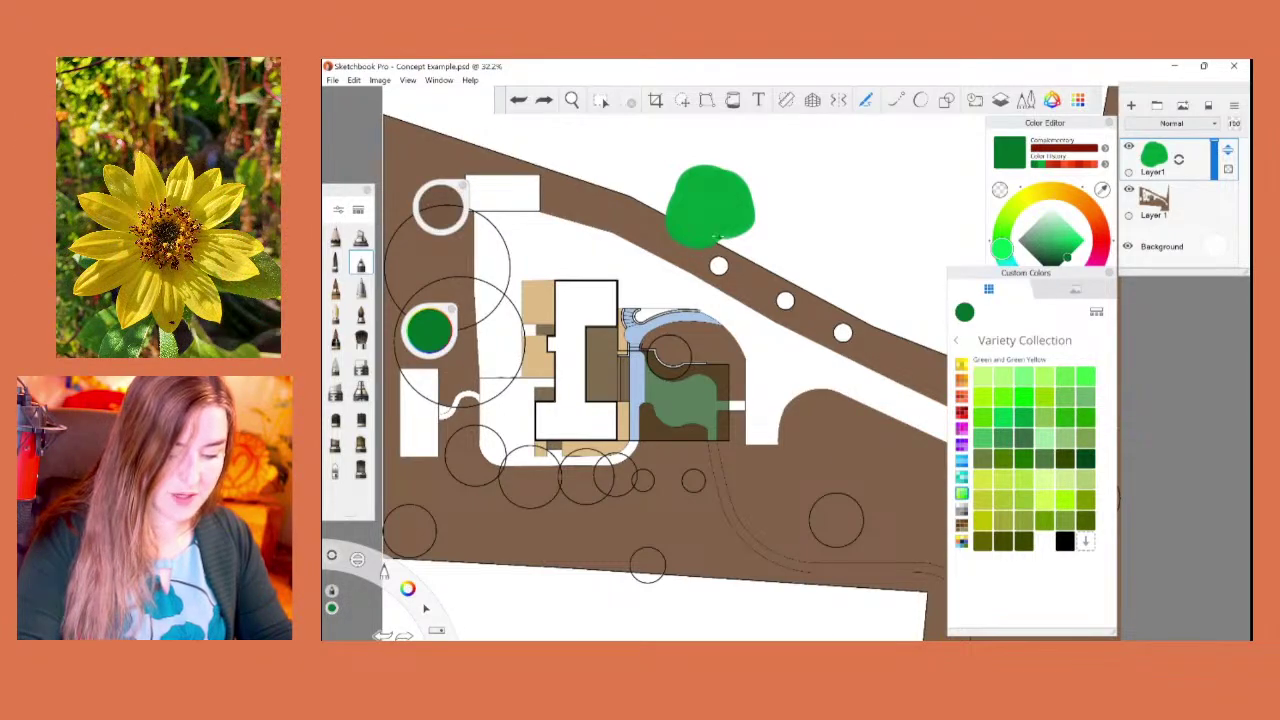
{"action": "mouse_move", "coordinate": [688, 240]}
{"action": "left_mouse_down"}
{"action": "mouse_move", "coordinate": [670, 205]}
{"action": "mouse_move", "coordinate": [692, 162]}
{"action": "mouse_move", "coordinate": [749, 186]}
{"action": "mouse_move", "coordinate": [745, 225]}
{"action": "mouse_move", "coordinate": [716, 238]}
{"action": "left_mouse_up"}
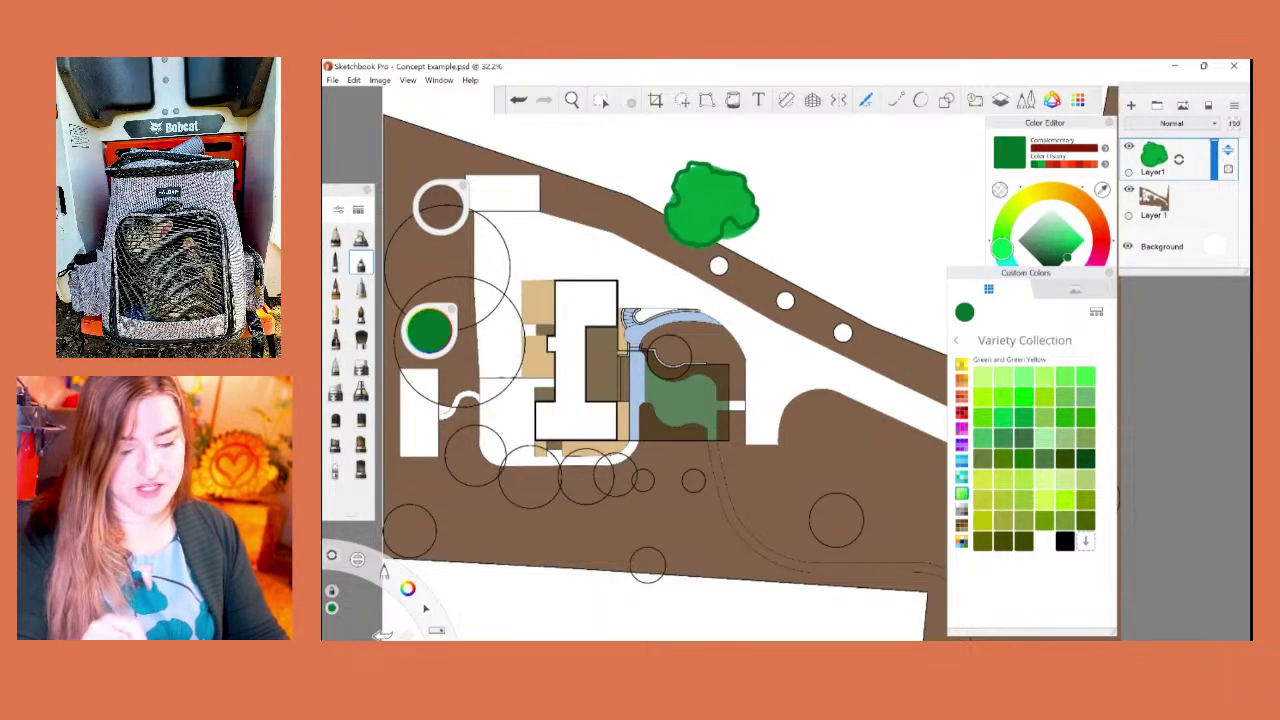
{"action": "left_click", "coordinate": [518, 100]}
{"action": "left_click", "coordinate": [518, 100]}
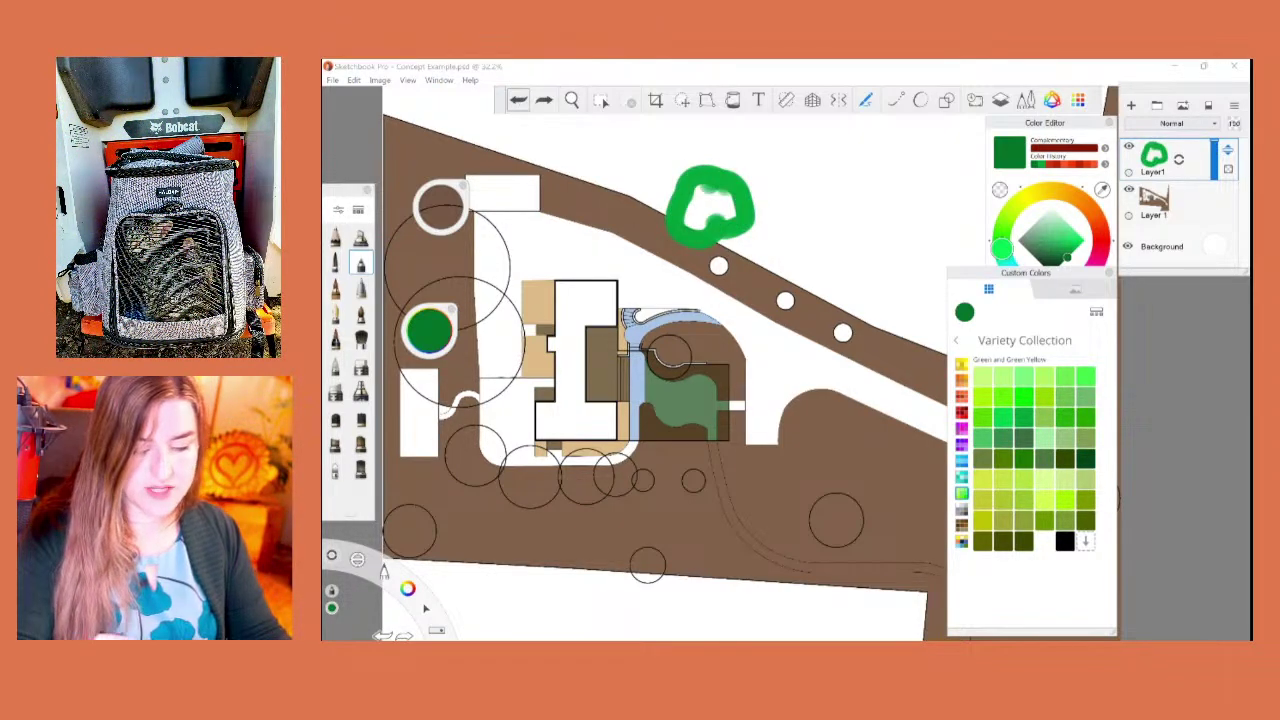
{"action": "key", "text": "ctrl+z"}
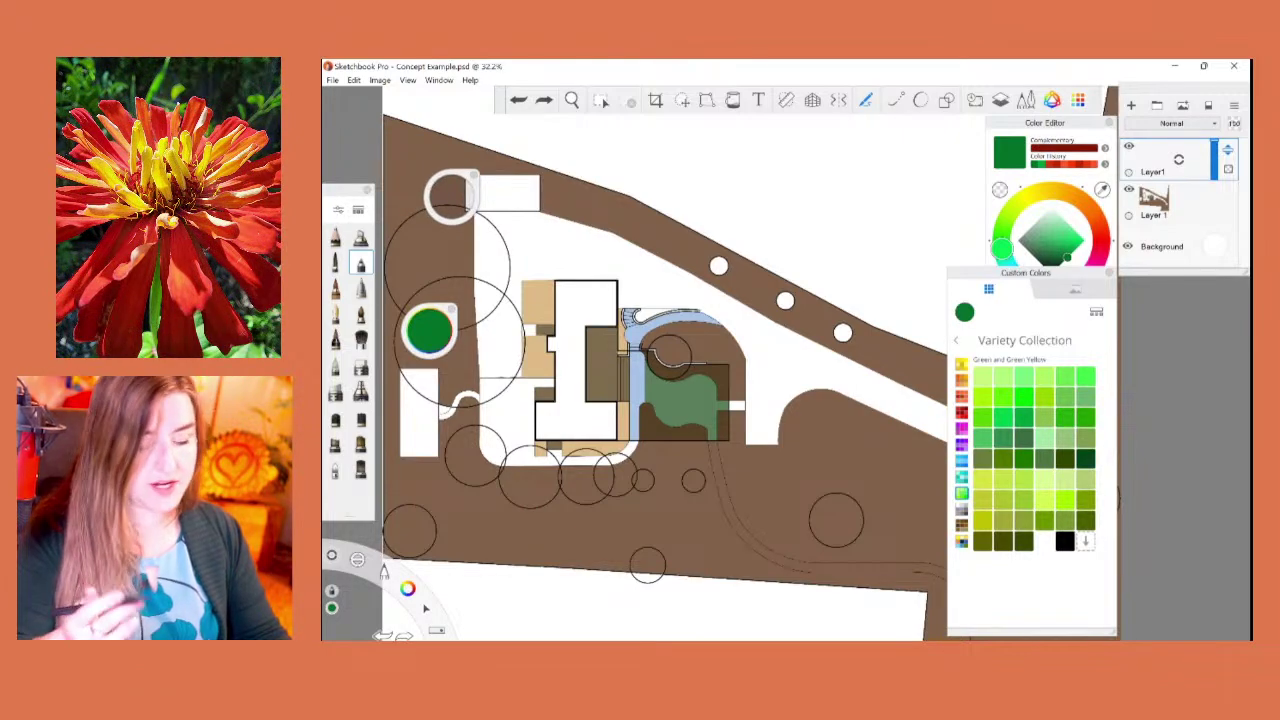
Step: Move the colour puck closer to the brush puck and shift the Custom Colors window to uncover more of the color wheel
{"action": "left_click_drag", "start_coordinate": [430, 331], "coordinate": [449, 270]}
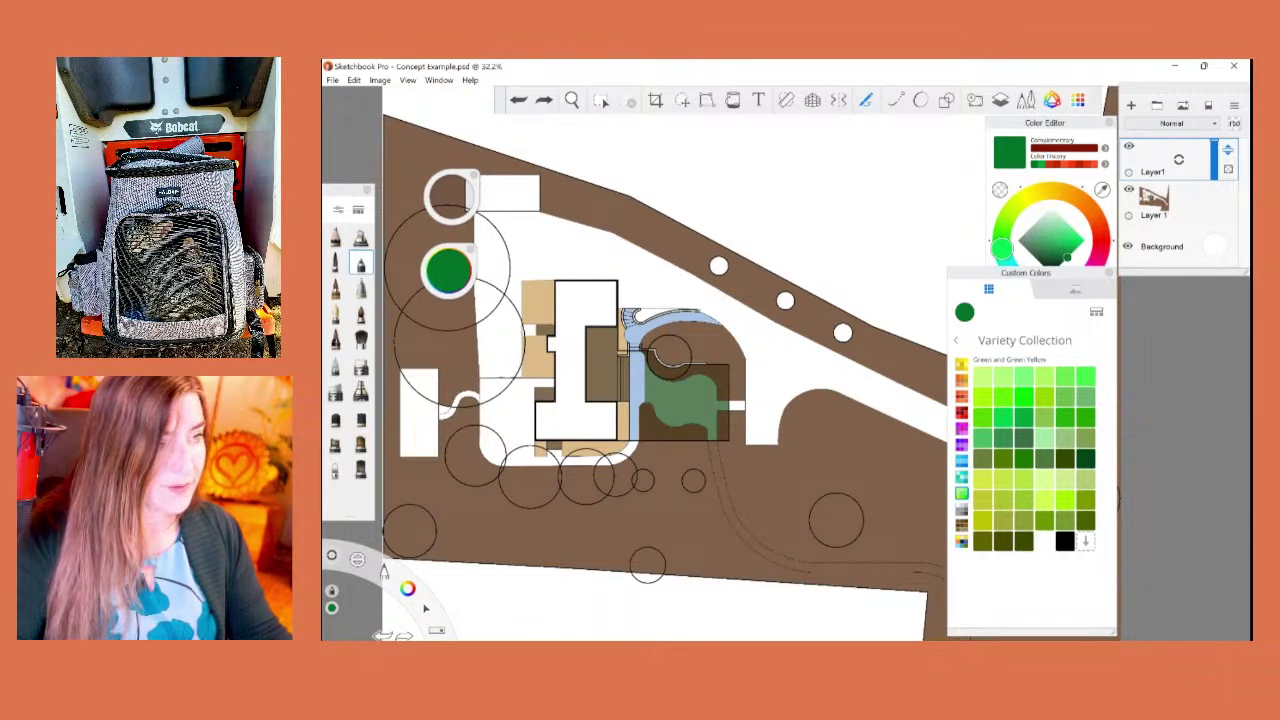
{"action": "mouse_move", "coordinate": [970, 289]}
{"action": "left_mouse_down"}
{"action": "mouse_move", "coordinate": [551, 211]}
{"action": "mouse_move", "coordinate": [664, 275]}
{"action": "mouse_move", "coordinate": [986, 310]}
{"action": "left_mouse_up"}
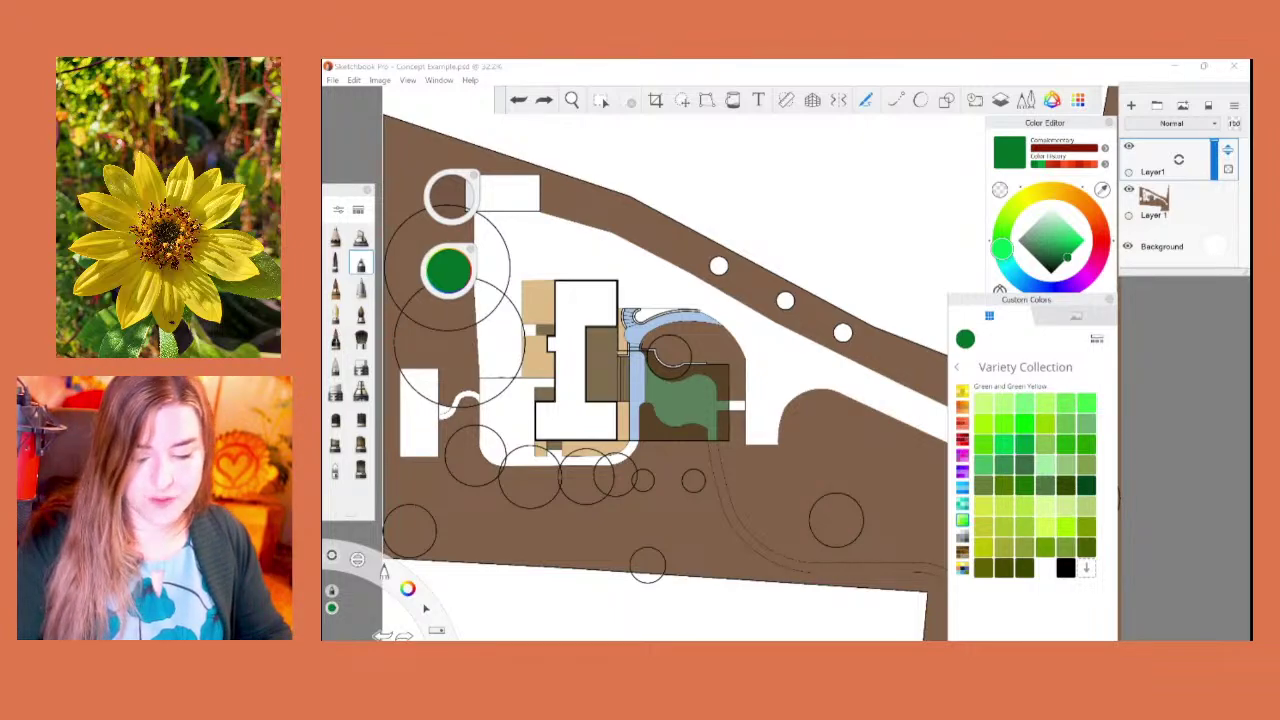
Step: Move the Color Editor beside the brush and colour pucks and lighten the green using the colour puck
{"action": "left_click_drag", "start_coordinate": [470, 249], "coordinate": [449, 288]}
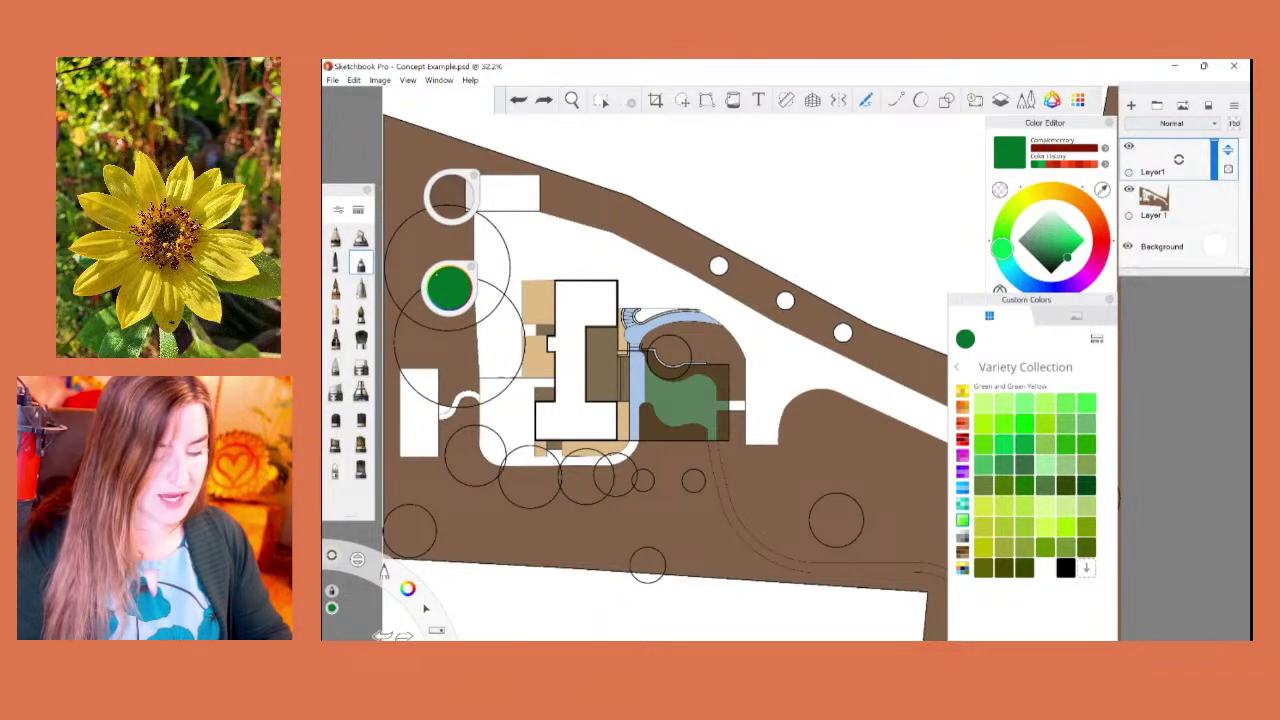
{"action": "left_click_drag", "start_coordinate": [1030, 123], "coordinate": [557, 170]}
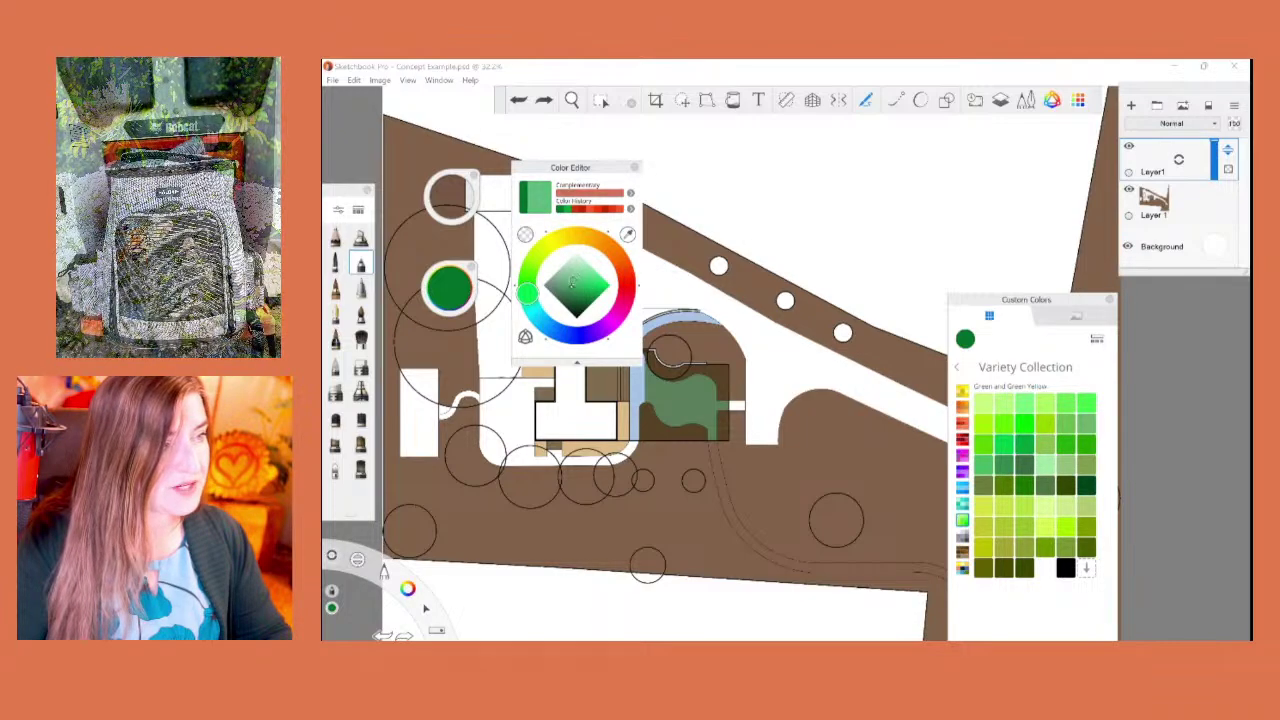
{"action": "left_click_drag", "start_coordinate": [572, 283], "coordinate": [576, 284]}
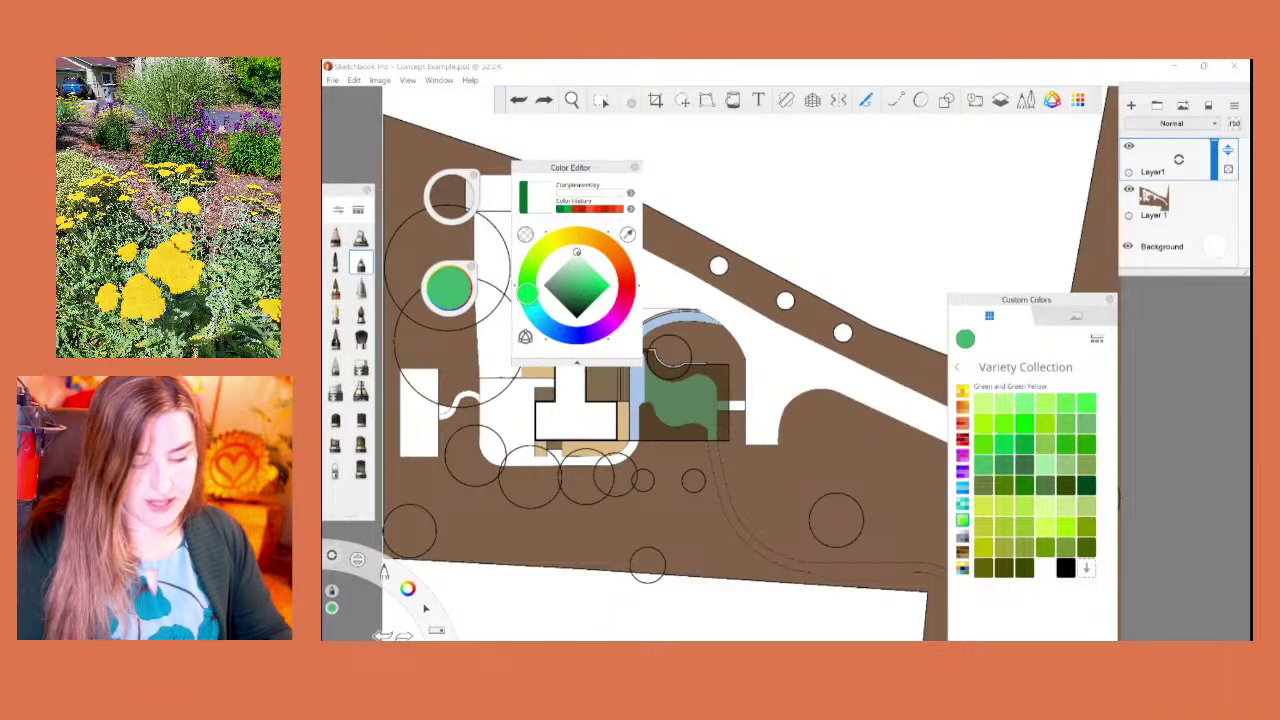
{"action": "mouse_move", "coordinate": [576, 251]}
{"action": "left_mouse_down"}
{"action": "mouse_move", "coordinate": [576, 310]}
{"action": "mouse_move", "coordinate": [557, 285]}
{"action": "mouse_move", "coordinate": [607, 285]}
{"action": "mouse_move", "coordinate": [550, 285]}
{"action": "mouse_move", "coordinate": [597, 285]}
{"action": "mouse_move", "coordinate": [574, 284]}
{"action": "left_mouse_up"}
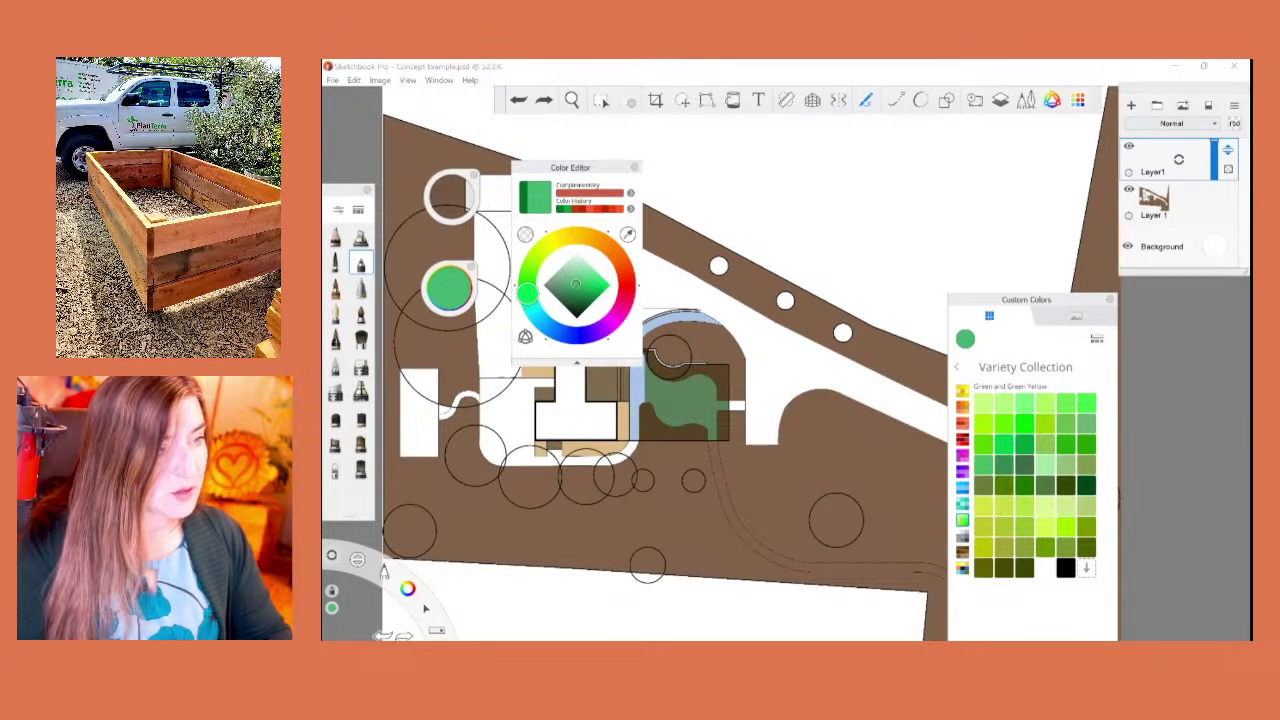
{"action": "left_click_drag", "start_coordinate": [553, 175], "coordinate": [608, 173]}
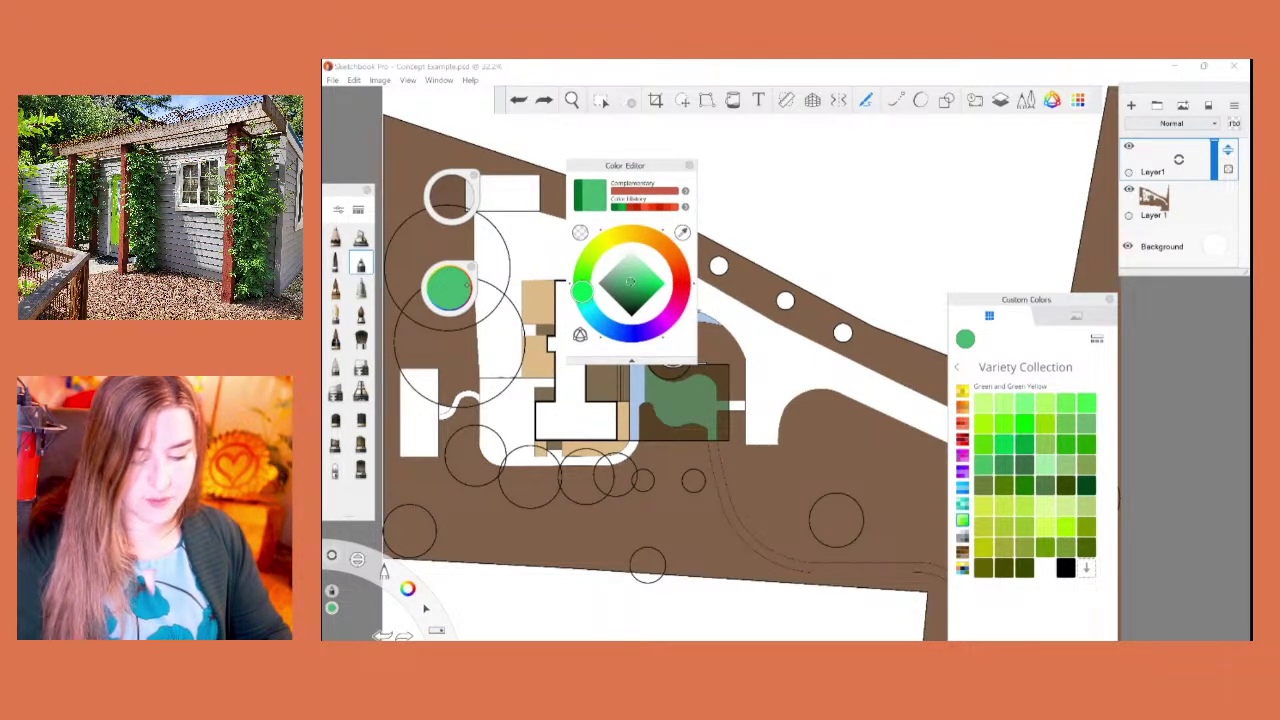
Step: Change the hue to golden tan on the colour puck's wheel and scribble a sample on the white area above the path
{"action": "left_click", "coordinate": [450, 288]}
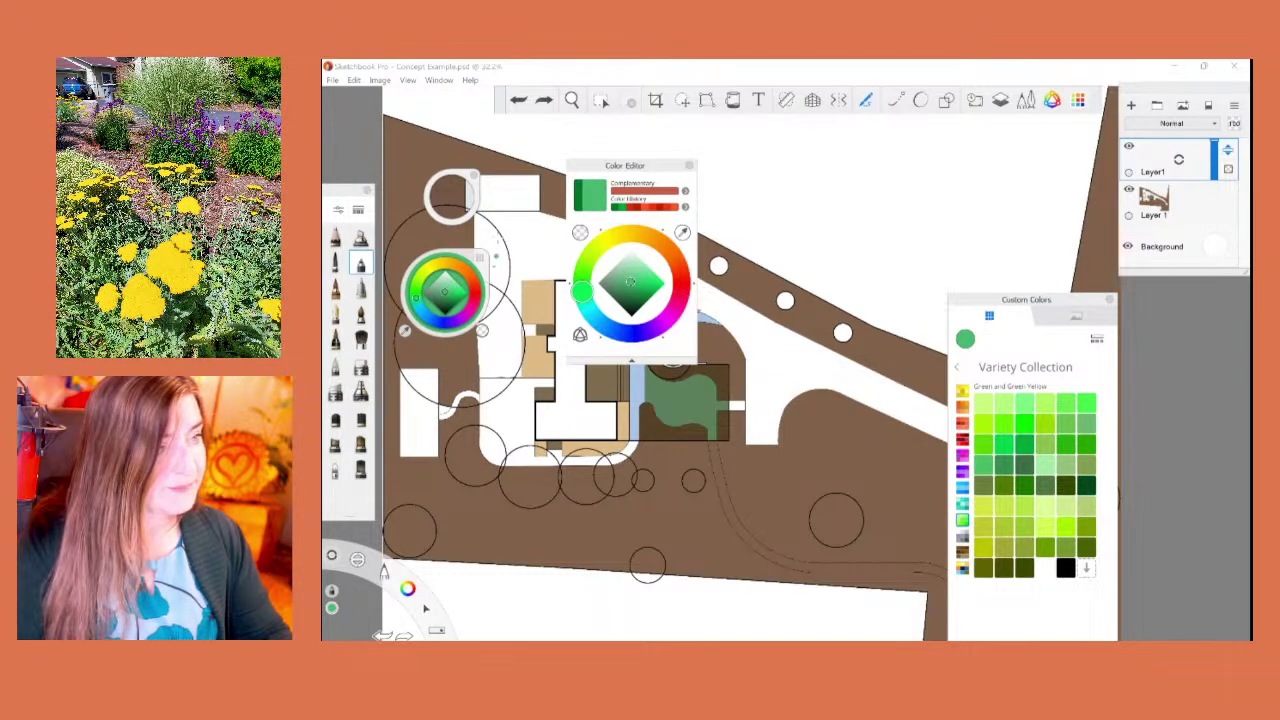
{"action": "left_click", "coordinate": [439, 264]}
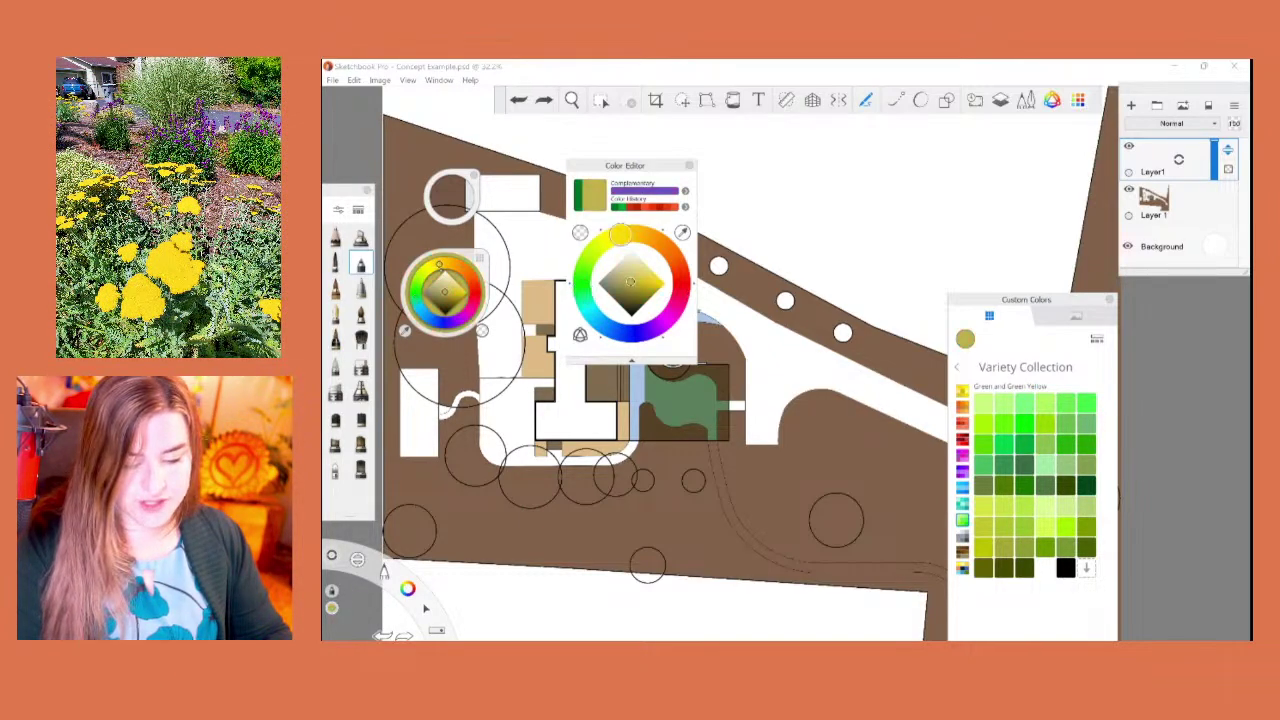
{"action": "left_click_drag", "start_coordinate": [438, 265], "coordinate": [455, 266]}
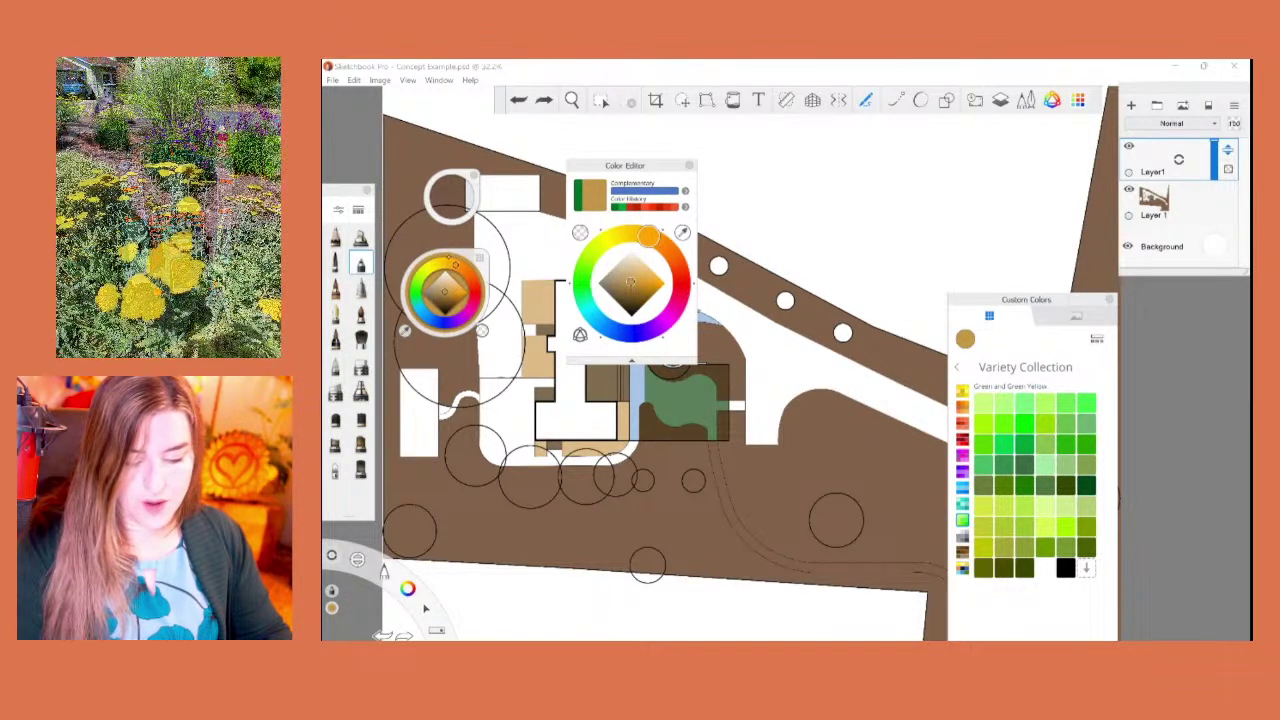
{"action": "left_click_drag", "start_coordinate": [455, 265], "coordinate": [450, 263]}
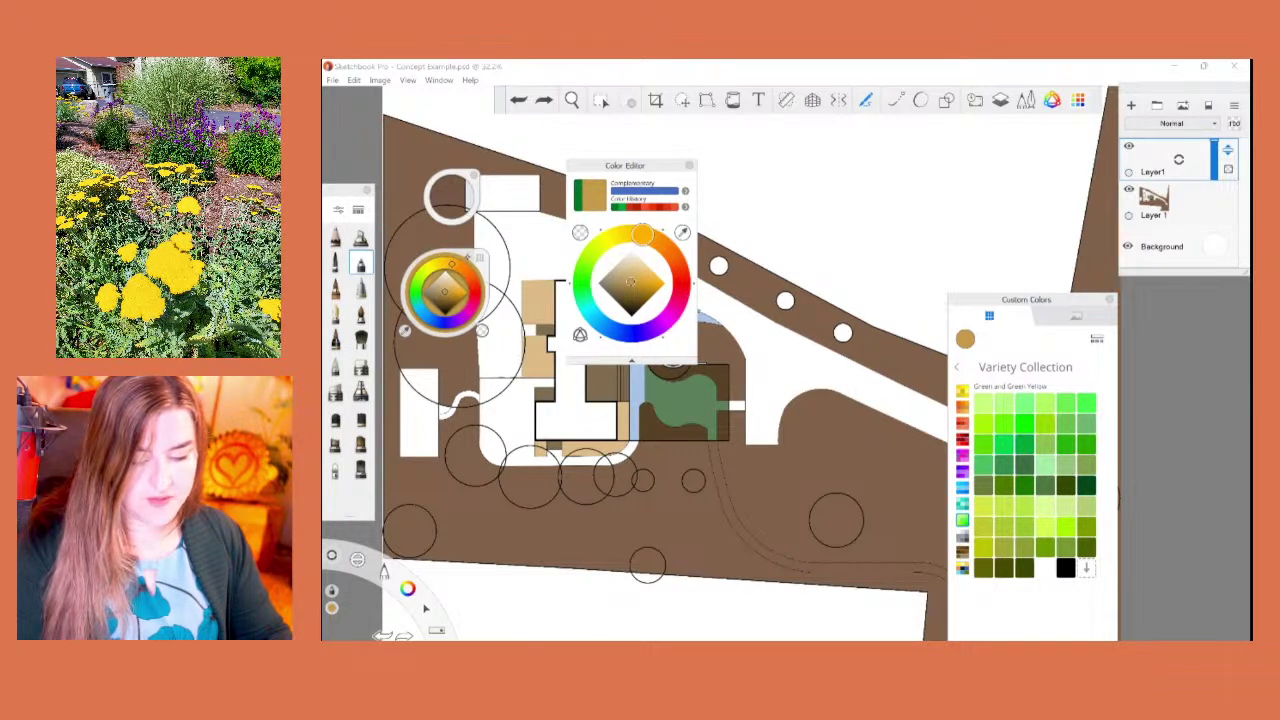
{"action": "mouse_move", "coordinate": [889, 228]}
{"action": "left_mouse_down"}
{"action": "mouse_move", "coordinate": [798, 154]}
{"action": "mouse_move", "coordinate": [780, 283]}
{"action": "left_mouse_up"}
{"action": "left_click_drag", "start_coordinate": [688, 406], "coordinate": [658, 389]}
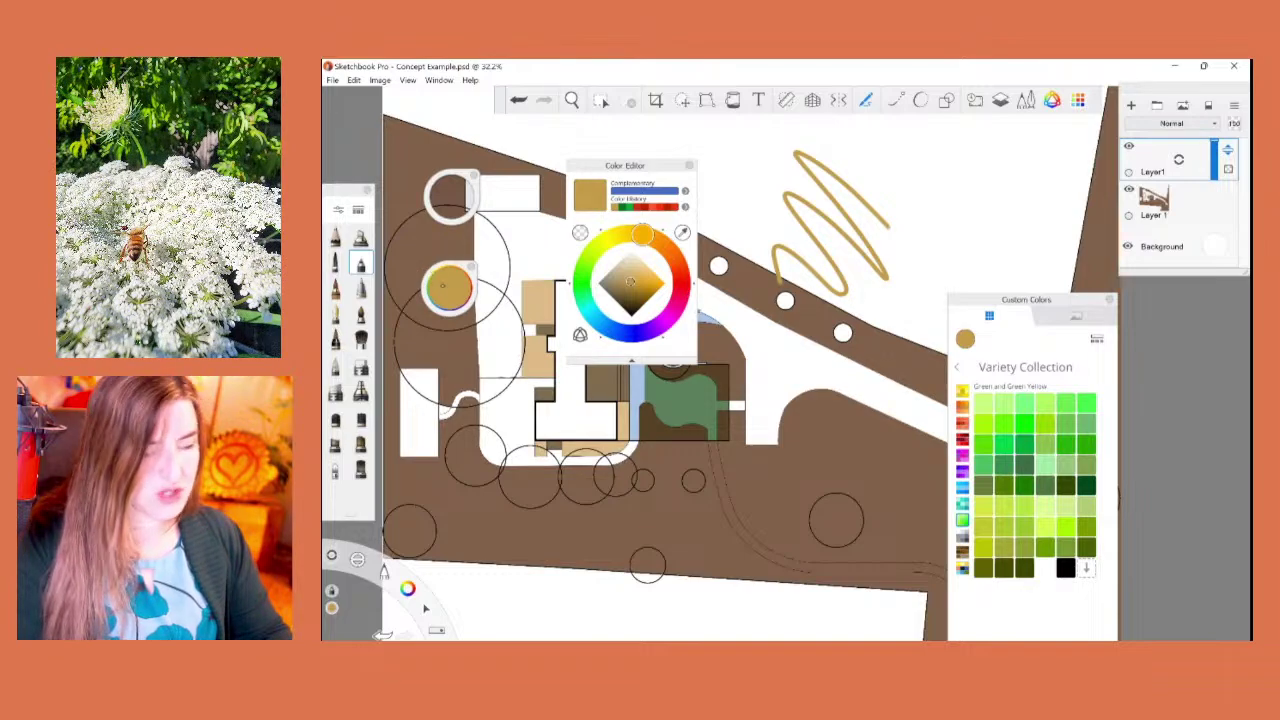
Step: Vary saturation and luminance with the colour puck, scribbling samples in bright orange, mid grey and near-black beside the tan one
{"action": "mouse_move", "coordinate": [451, 290]}
{"action": "left_mouse_down"}
{"action": "mouse_move", "coordinate": [465, 290]}
{"action": "mouse_move", "coordinate": [446, 287]}
{"action": "left_mouse_up"}
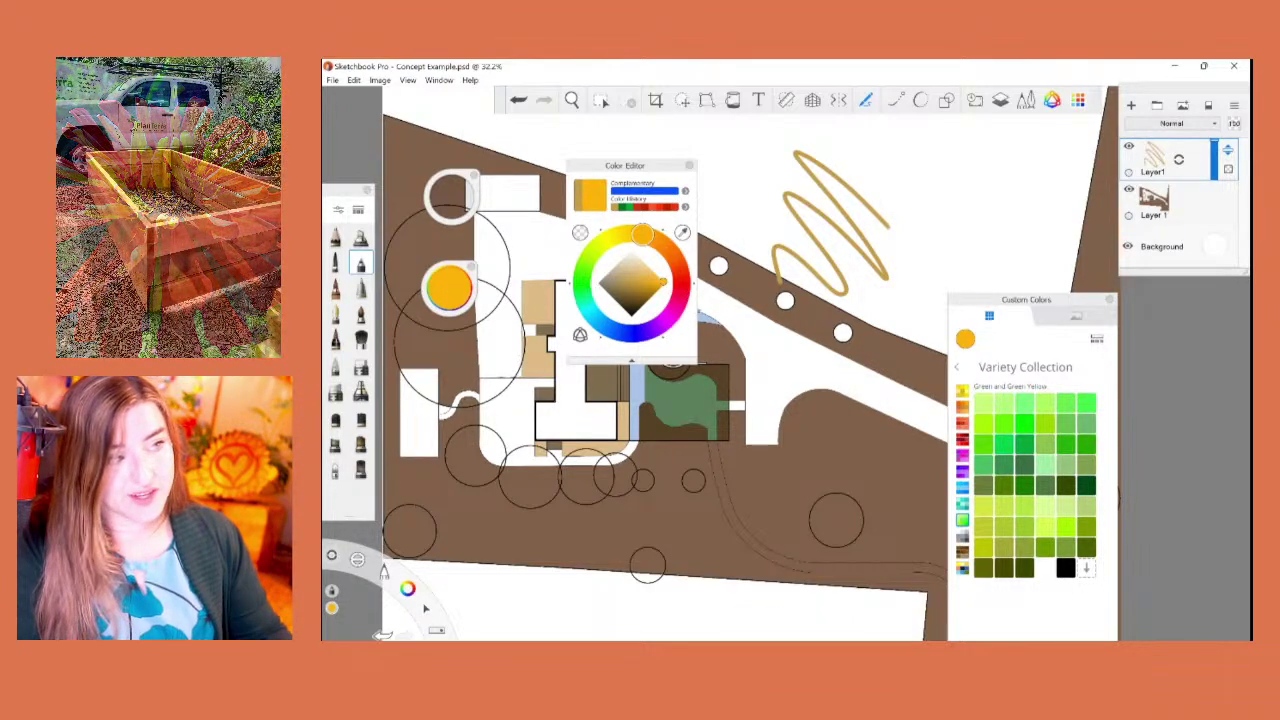
{"action": "mouse_move", "coordinate": [767, 186]}
{"action": "left_mouse_down"}
{"action": "mouse_move", "coordinate": [745, 210]}
{"action": "mouse_move", "coordinate": [740, 300]}
{"action": "left_mouse_up"}
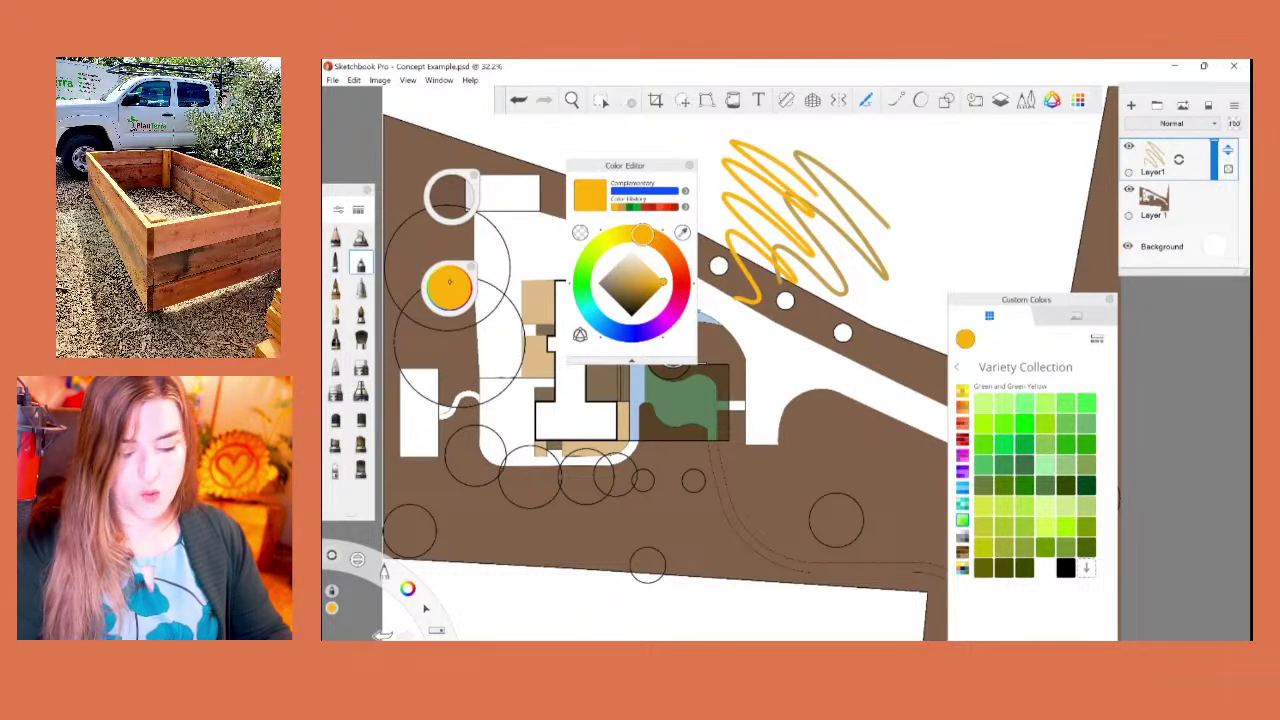
{"action": "left_click_drag", "start_coordinate": [450, 283], "coordinate": [432, 287]}
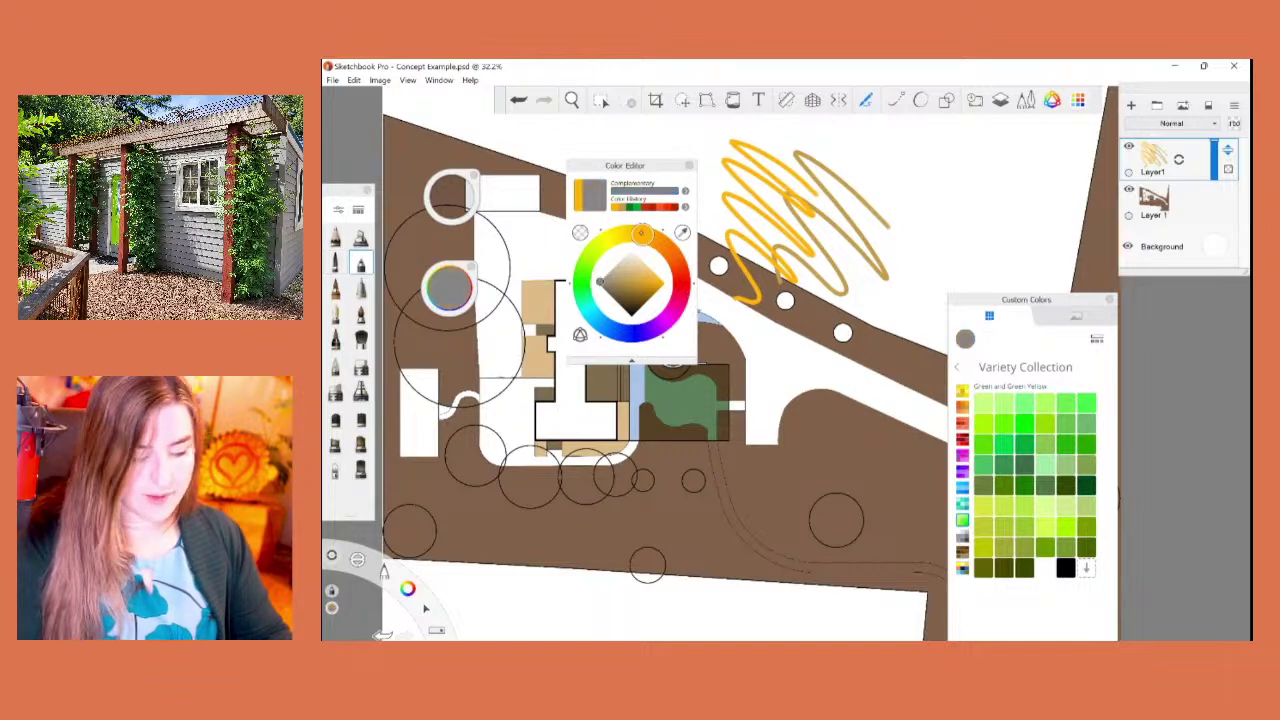
{"action": "mouse_move", "coordinate": [842, 152]}
{"action": "left_mouse_down"}
{"action": "mouse_move", "coordinate": [925, 225]}
{"action": "mouse_move", "coordinate": [912, 312]}
{"action": "left_mouse_up"}
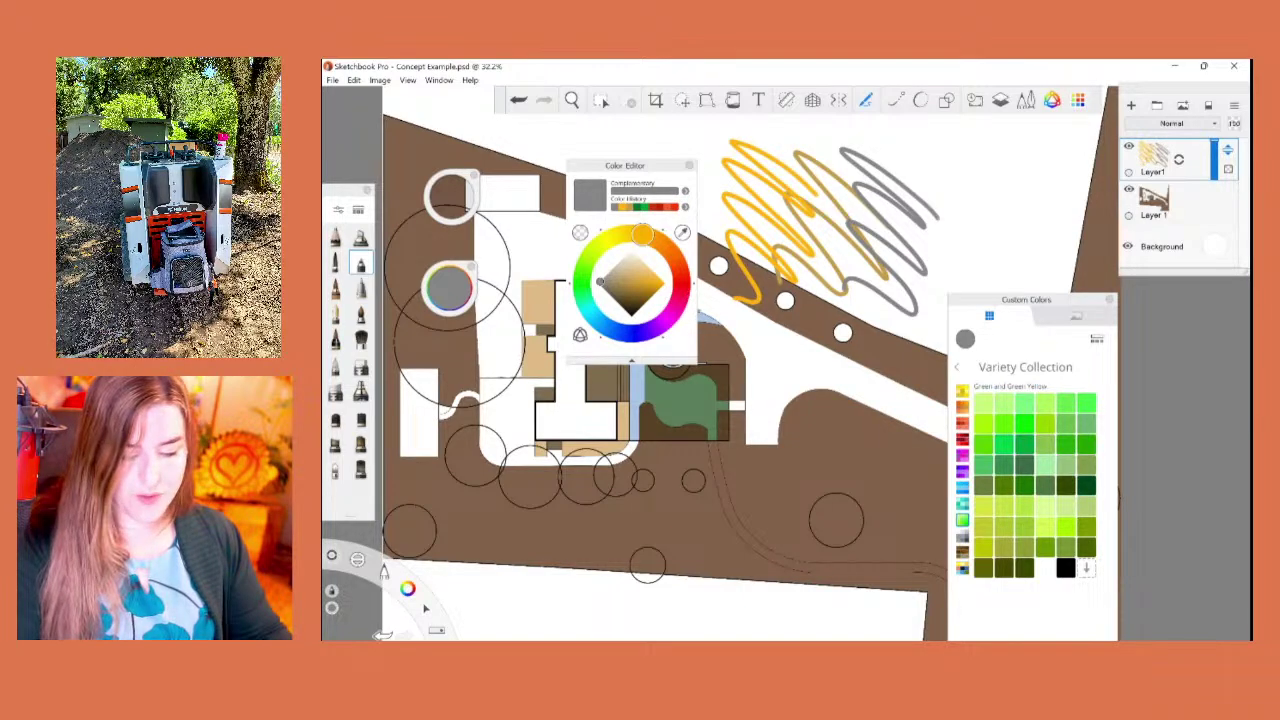
{"action": "mouse_move", "coordinate": [446, 298]}
{"action": "left_mouse_down"}
{"action": "mouse_move", "coordinate": [446, 320]}
{"action": "mouse_move", "coordinate": [449, 298]}
{"action": "left_mouse_up"}
{"action": "left_click_drag", "start_coordinate": [893, 149], "coordinate": [985, 208]}
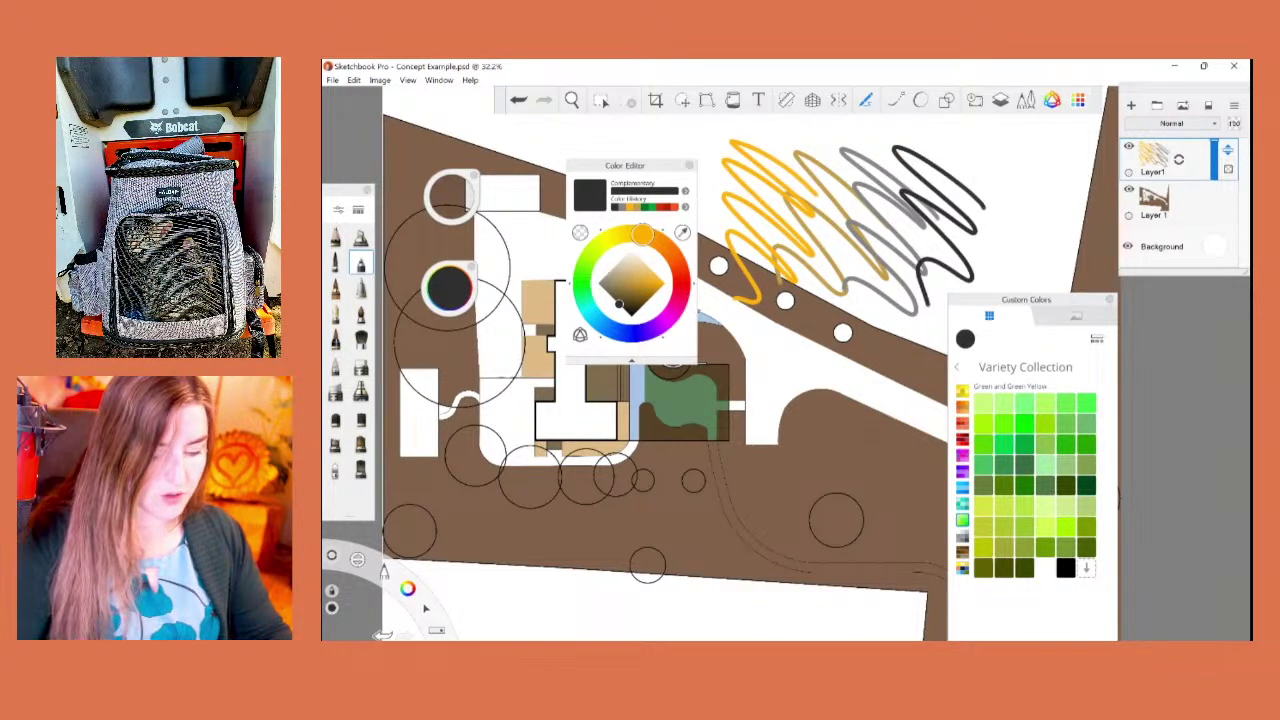
Step: Raise the saturation and luminance with the colour puck to pale yellow and white, scribbling each over the existing samples
{"action": "left_click_drag", "start_coordinate": [453, 286], "coordinate": [535, 286]}
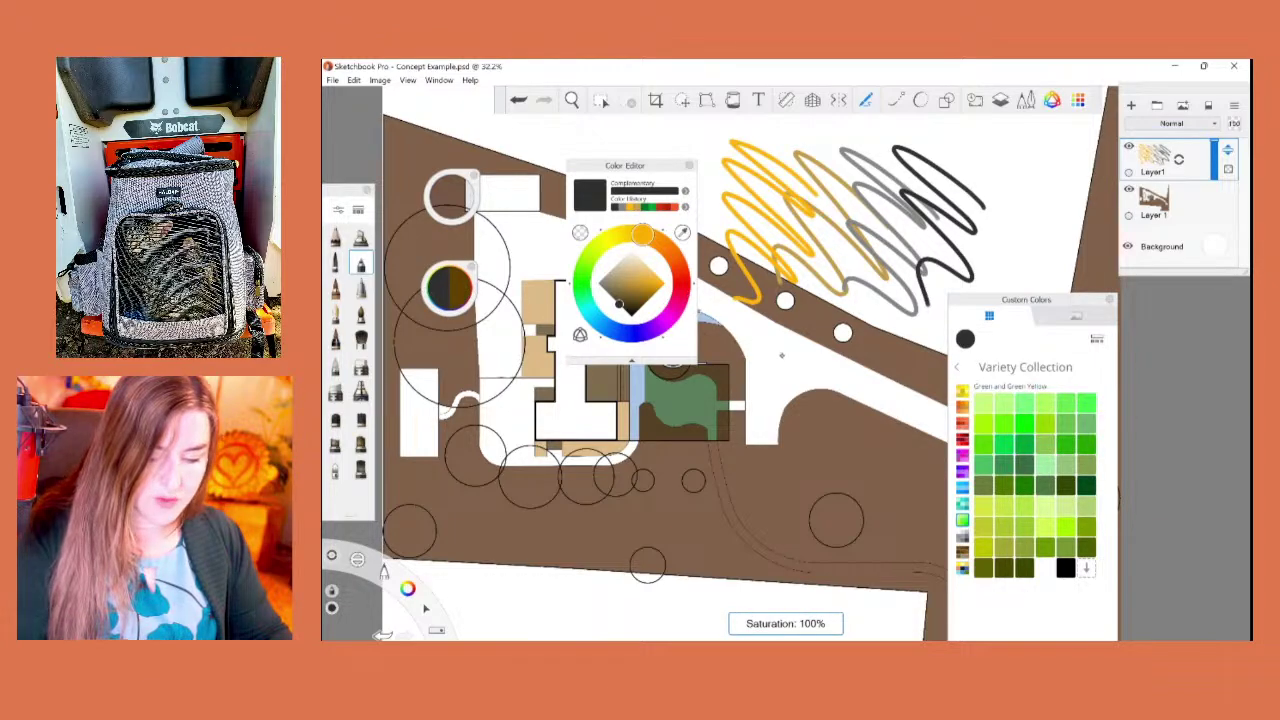
{"action": "left_click_drag", "start_coordinate": [782, 356], "coordinate": [784, 356]}
{"action": "left_click_drag", "start_coordinate": [450, 288], "coordinate": [449, 326]}
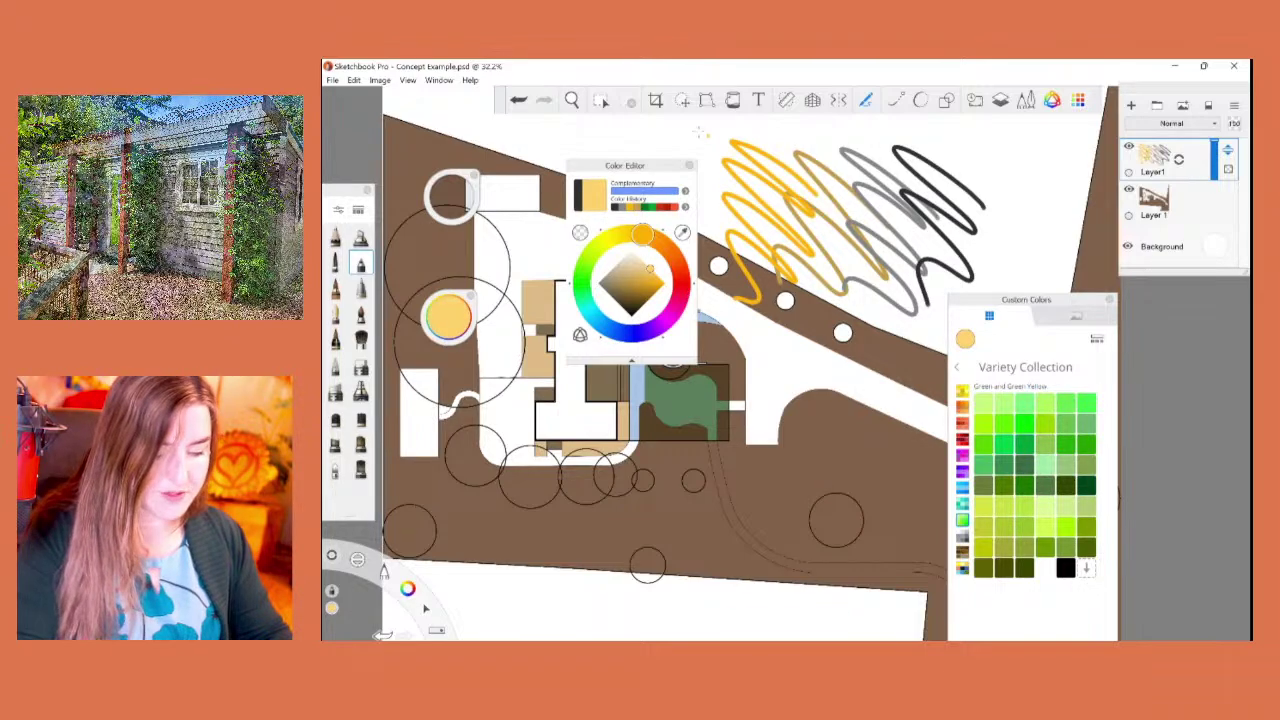
{"action": "left_click_drag", "start_coordinate": [703, 134], "coordinate": [713, 300]}
{"action": "mouse_move", "coordinate": [449, 317]}
{"action": "left_mouse_down"}
{"action": "mouse_move", "coordinate": [426, 199]}
{"action": "mouse_move", "coordinate": [449, 316]}
{"action": "left_mouse_up"}
{"action": "mouse_move", "coordinate": [930, 183]}
{"action": "left_mouse_down"}
{"action": "mouse_move", "coordinate": [753, 220]}
{"action": "mouse_move", "coordinate": [716, 252]}
{"action": "left_mouse_up"}
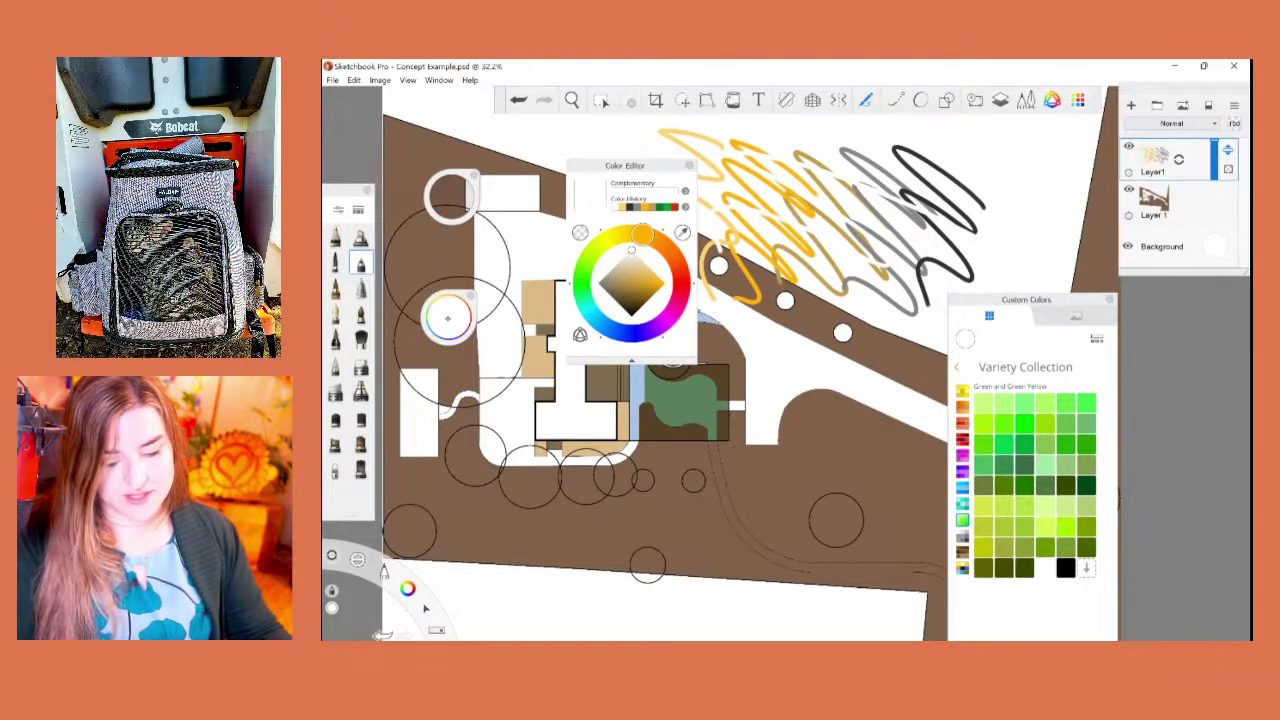
Step: Move the Color Editor back above the Custom Colors window and change the hue to green on the colour puck's wheel
{"action": "left_click", "coordinate": [448, 318]}
{"action": "left_click_drag", "start_coordinate": [613, 165], "coordinate": [1029, 124]}
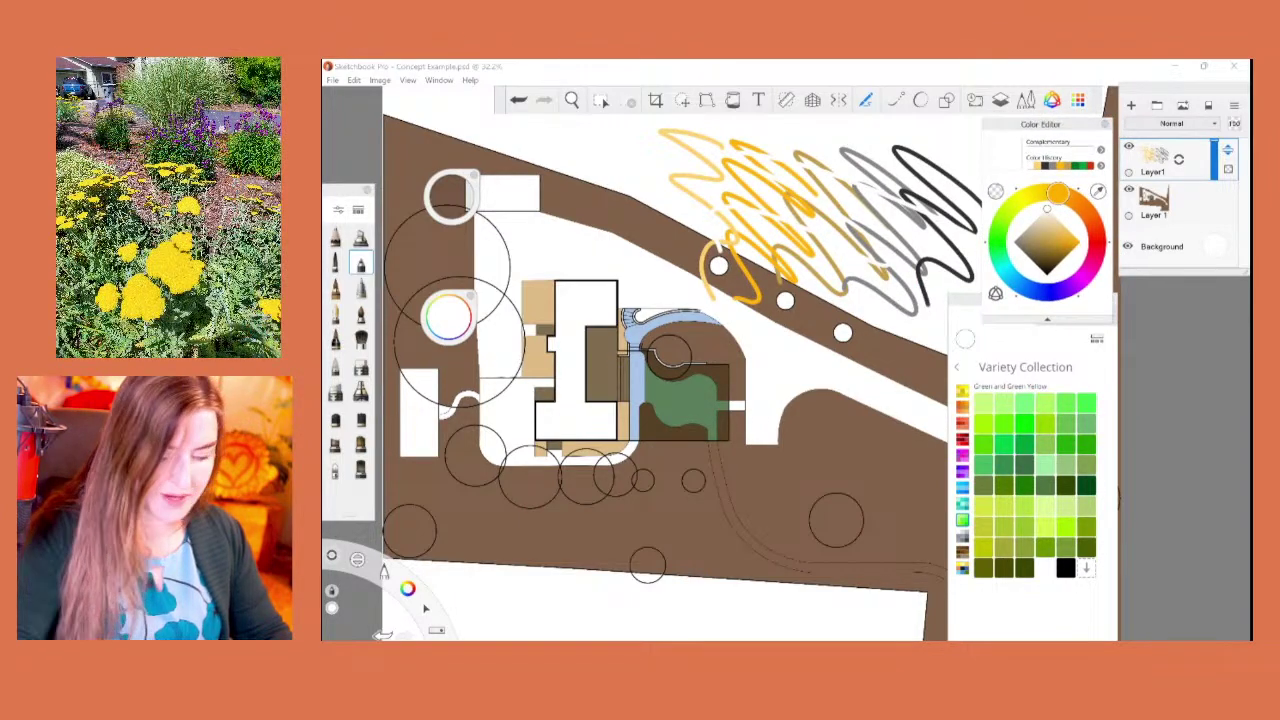
{"action": "left_click_drag", "start_coordinate": [445, 316], "coordinate": [510, 319]}
{"action": "left_click", "coordinate": [448, 318]}
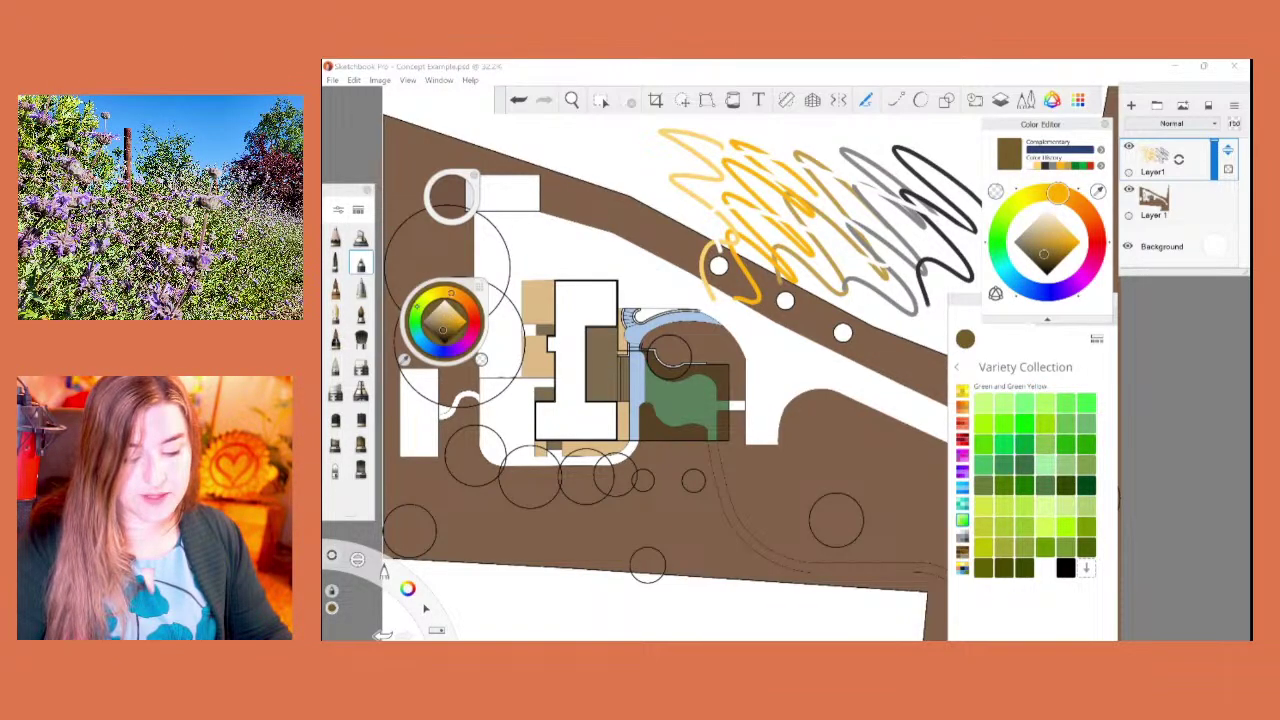
{"action": "left_click", "coordinate": [417, 307]}
{"action": "left_click", "coordinate": [415, 317]}
{"action": "left_click", "coordinate": [444, 319]}
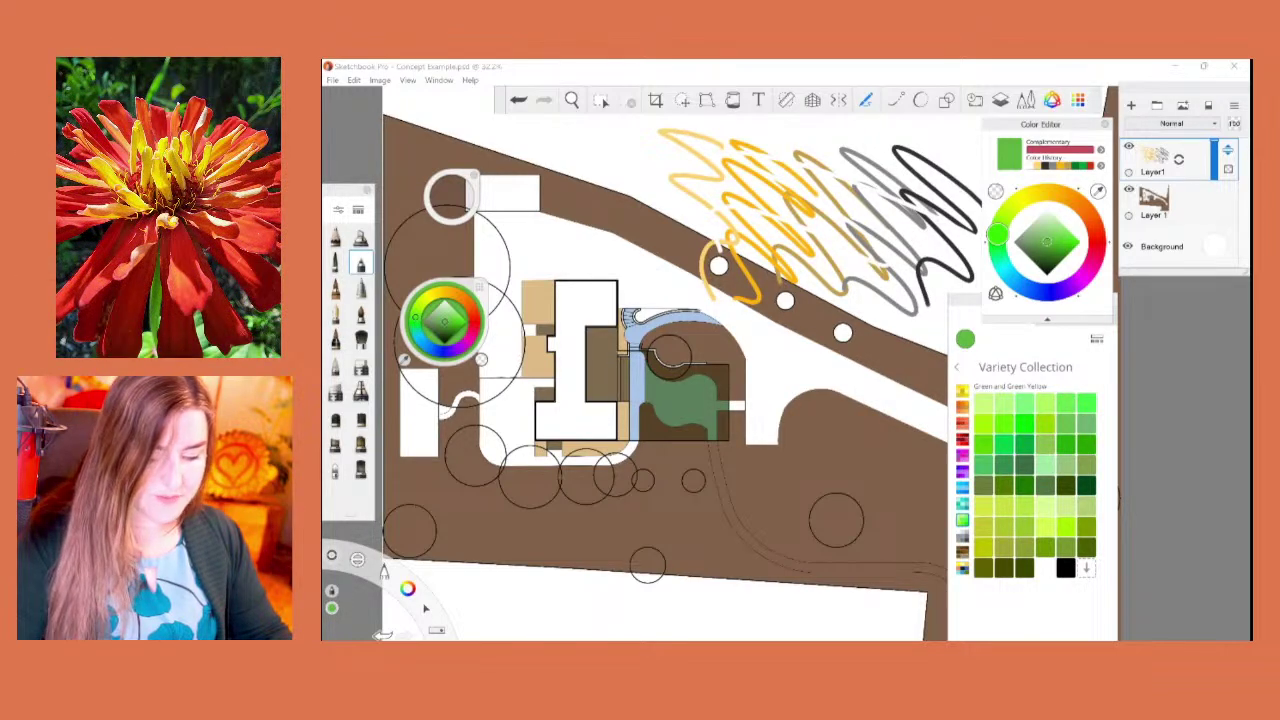
Step: Choose an olive green from the Green and Green Yellow swatches and paint a long shrub mass just below the lawn bed
{"action": "left_click", "coordinate": [357, 257]}
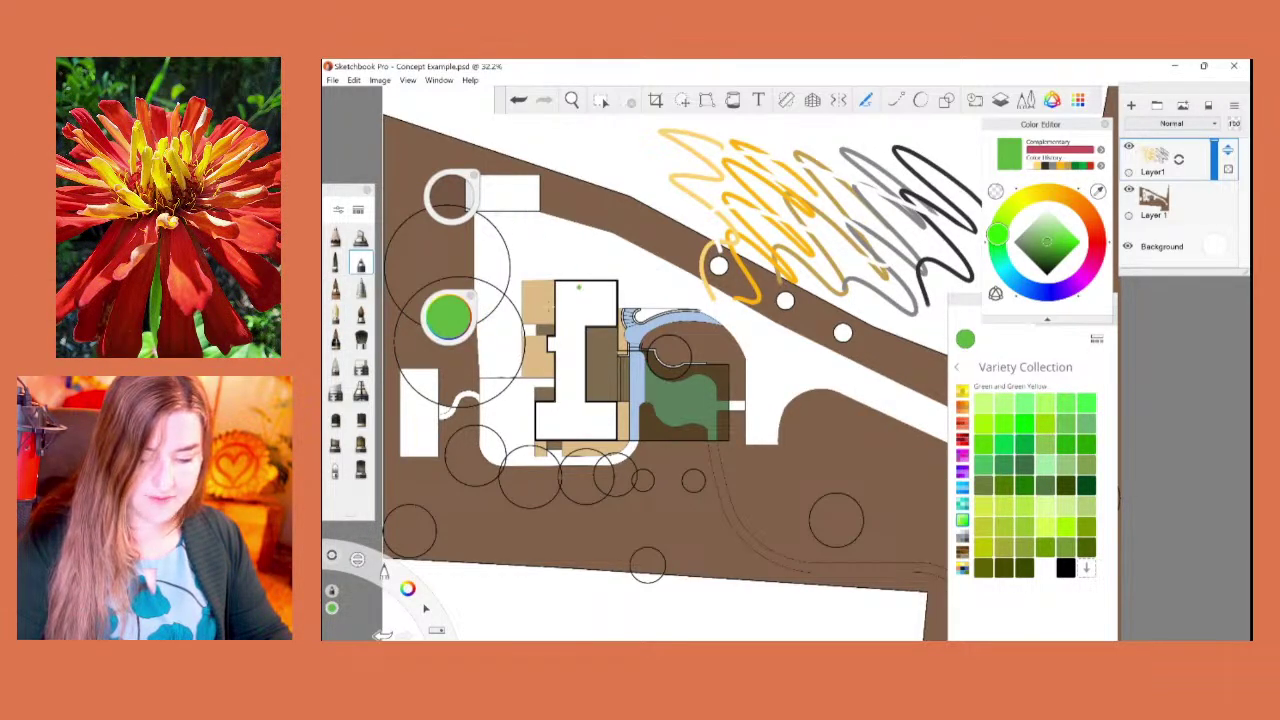
{"action": "left_click", "coordinate": [1025, 545]}
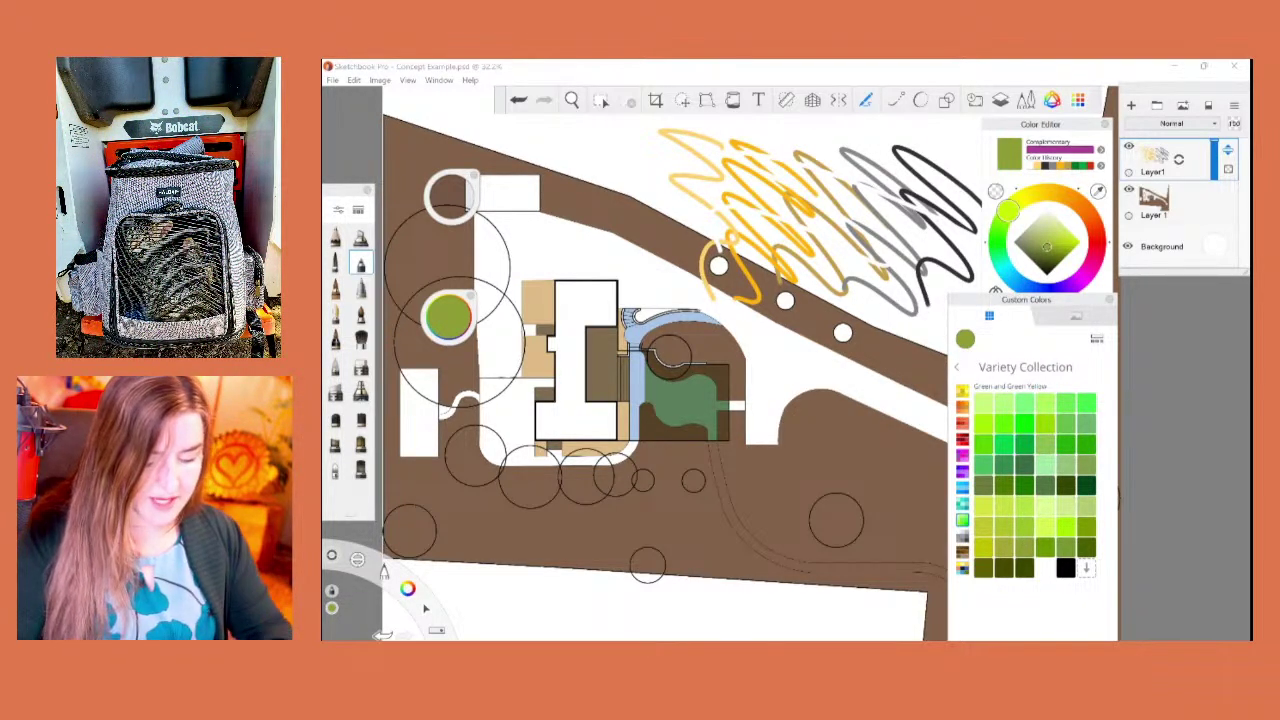
{"action": "scroll", "coordinate": [712, 512], "scroll_direction": "up", "scroll_amount": 5}
{"action": "scroll", "coordinate": [650, 370], "scroll_direction": "up", "scroll_amount": 1}
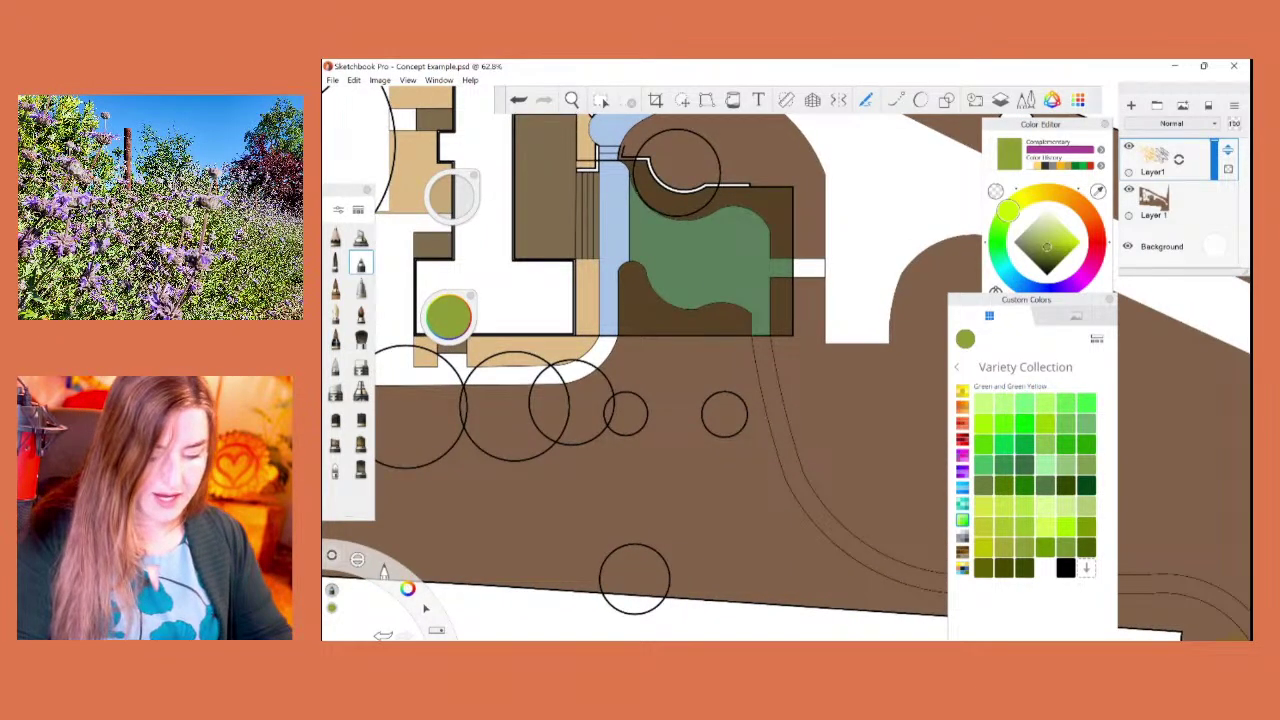
{"action": "mouse_move", "coordinate": [752, 344]}
{"action": "left_mouse_down"}
{"action": "mouse_move", "coordinate": [622, 356]}
{"action": "mouse_move", "coordinate": [735, 366]}
{"action": "mouse_move", "coordinate": [720, 348]}
{"action": "mouse_move", "coordinate": [625, 352]}
{"action": "left_mouse_up"}
{"action": "left_click_drag", "start_coordinate": [720, 356], "coordinate": [681, 355]}
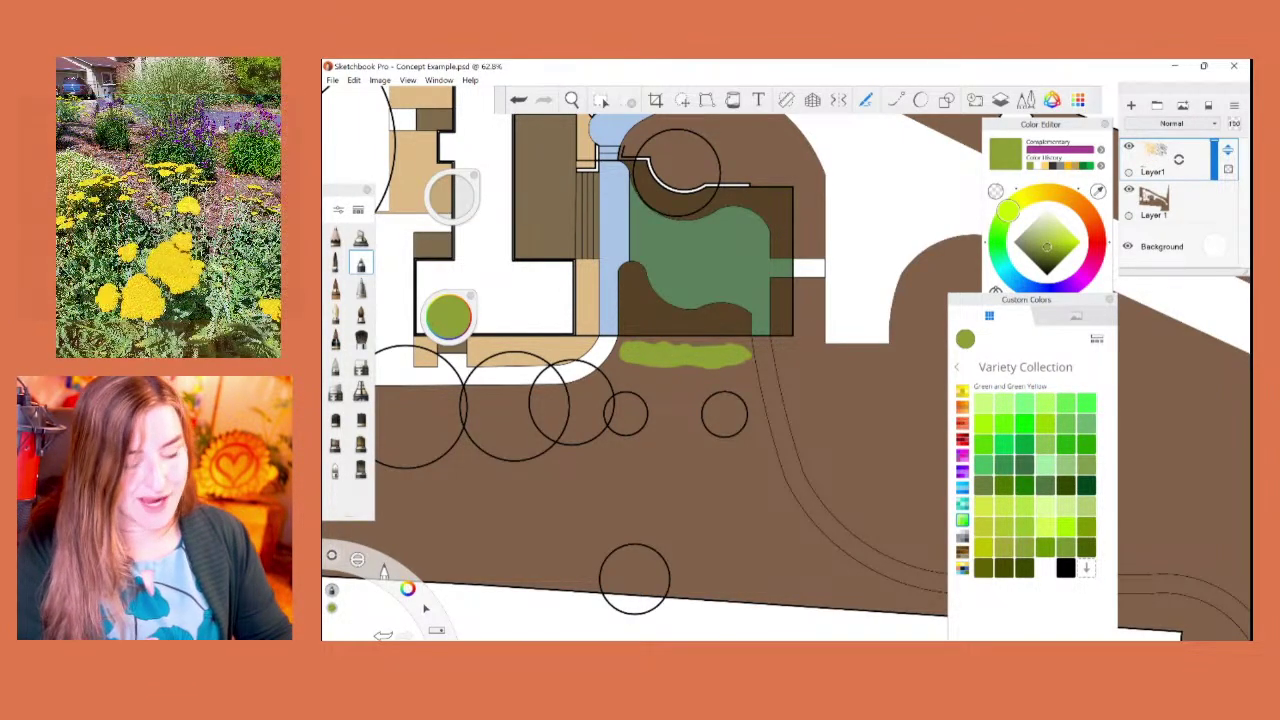
{"action": "mouse_move", "coordinate": [742, 347]}
{"action": "left_mouse_down"}
{"action": "mouse_move", "coordinate": [625, 351]}
{"action": "mouse_move", "coordinate": [681, 343]}
{"action": "mouse_move", "coordinate": [735, 359]}
{"action": "mouse_move", "coordinate": [624, 346]}
{"action": "left_mouse_up"}
Step: Brush a lighter green highlight along the shrub mass's upper edge and a darker green shadow along its lower edge, redoing the shadow once
{"action": "mouse_move", "coordinate": [446, 318]}
{"action": "left_mouse_down"}
{"action": "mouse_move", "coordinate": [441, 283]}
{"action": "mouse_move", "coordinate": [447, 297]}
{"action": "left_mouse_up"}
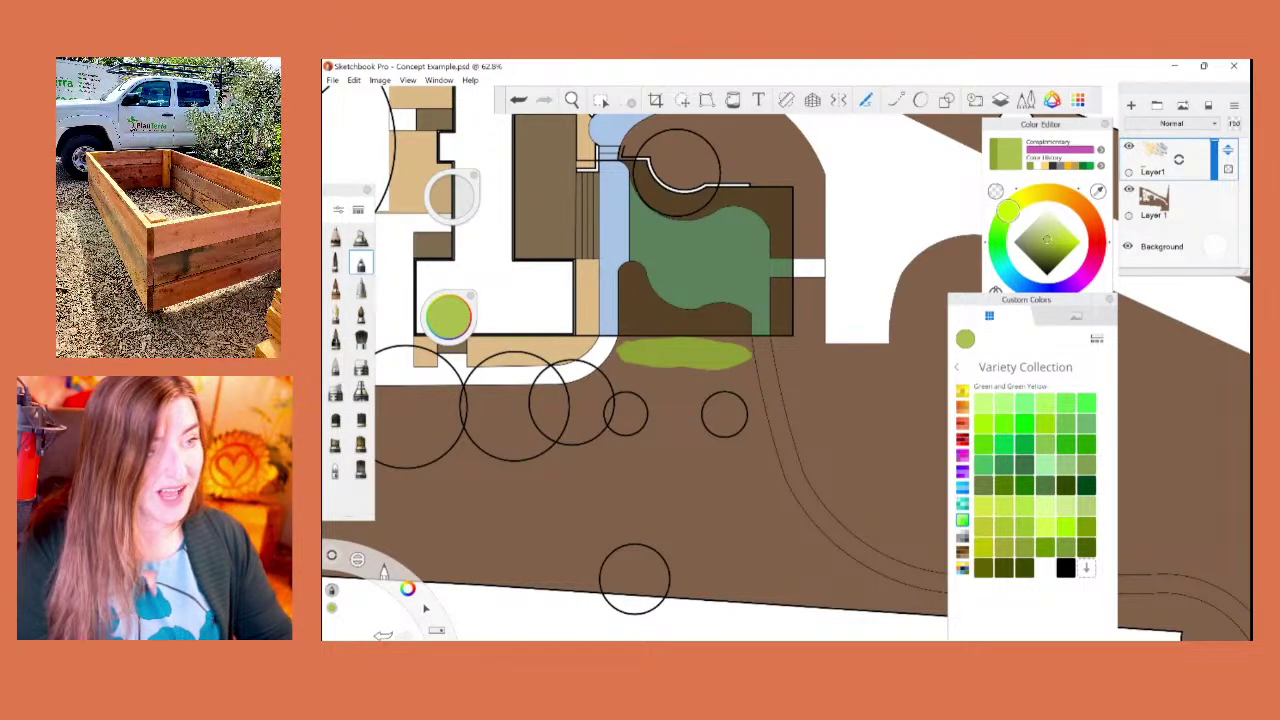
{"action": "left_click_drag", "start_coordinate": [628, 350], "coordinate": [752, 350]}
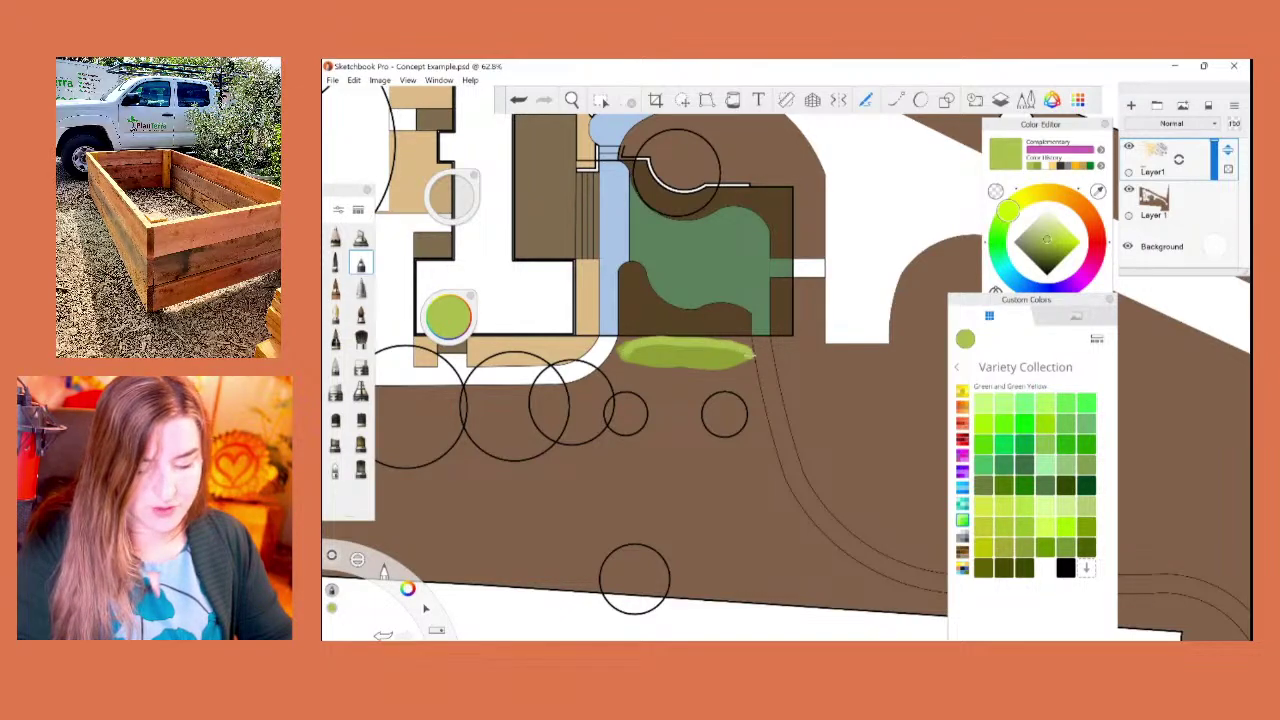
{"action": "left_click_drag", "start_coordinate": [447, 317], "coordinate": [453, 350]}
{"action": "mouse_move", "coordinate": [621, 352]}
{"action": "left_mouse_down"}
{"action": "mouse_move", "coordinate": [690, 372]}
{"action": "mouse_move", "coordinate": [756, 355]}
{"action": "left_mouse_up"}
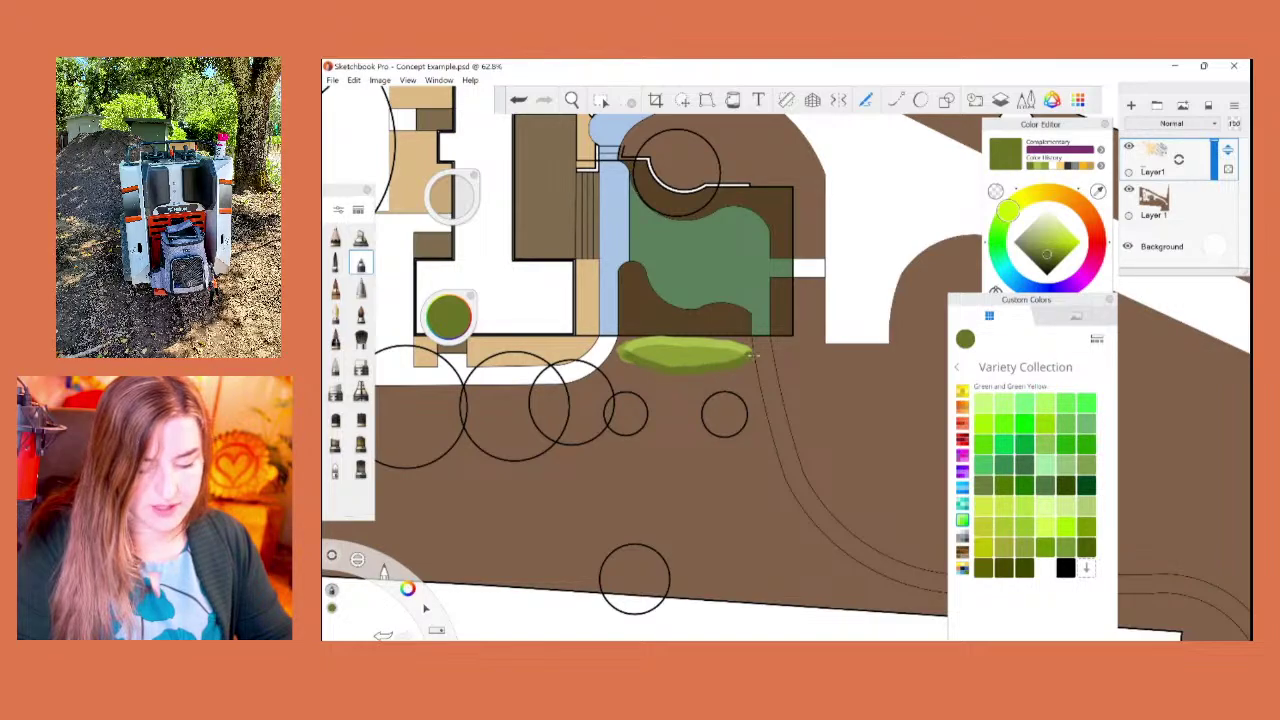
{"action": "key", "text": "ctrl+z"}
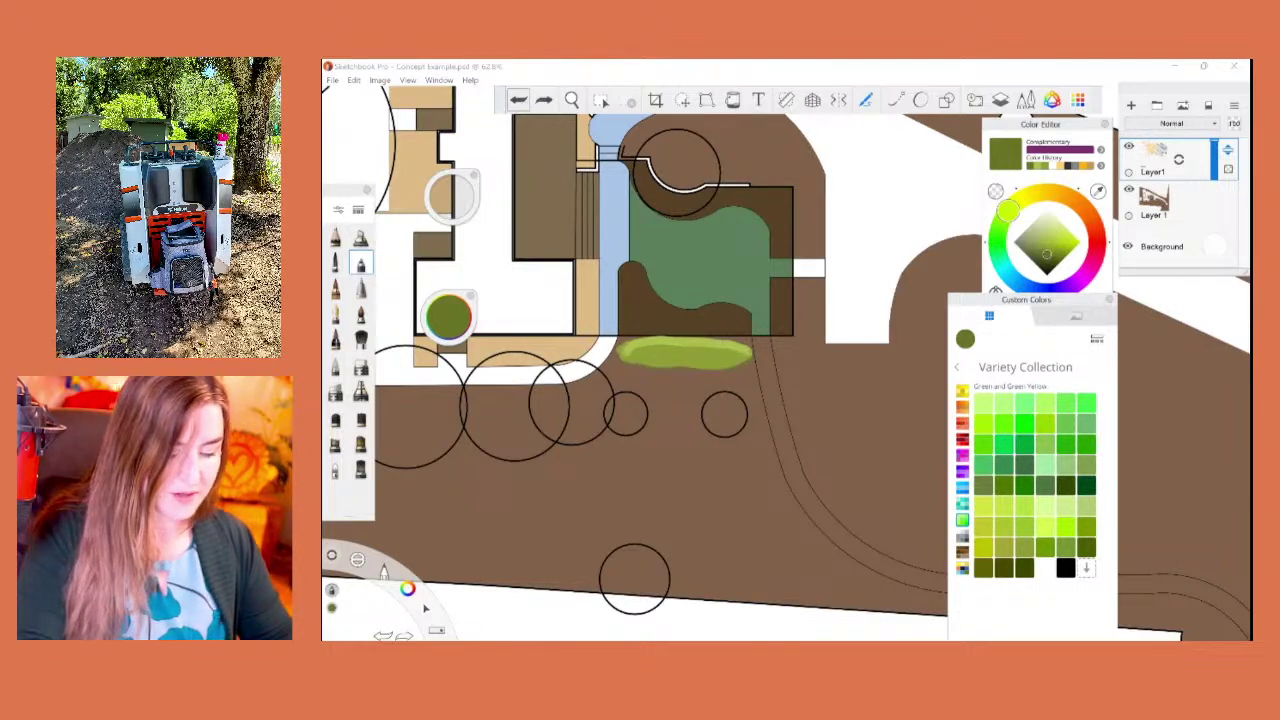
{"action": "mouse_move", "coordinate": [750, 354]}
{"action": "left_mouse_down"}
{"action": "mouse_move", "coordinate": [624, 360]}
{"action": "mouse_move", "coordinate": [620, 346]}
{"action": "left_mouse_up"}
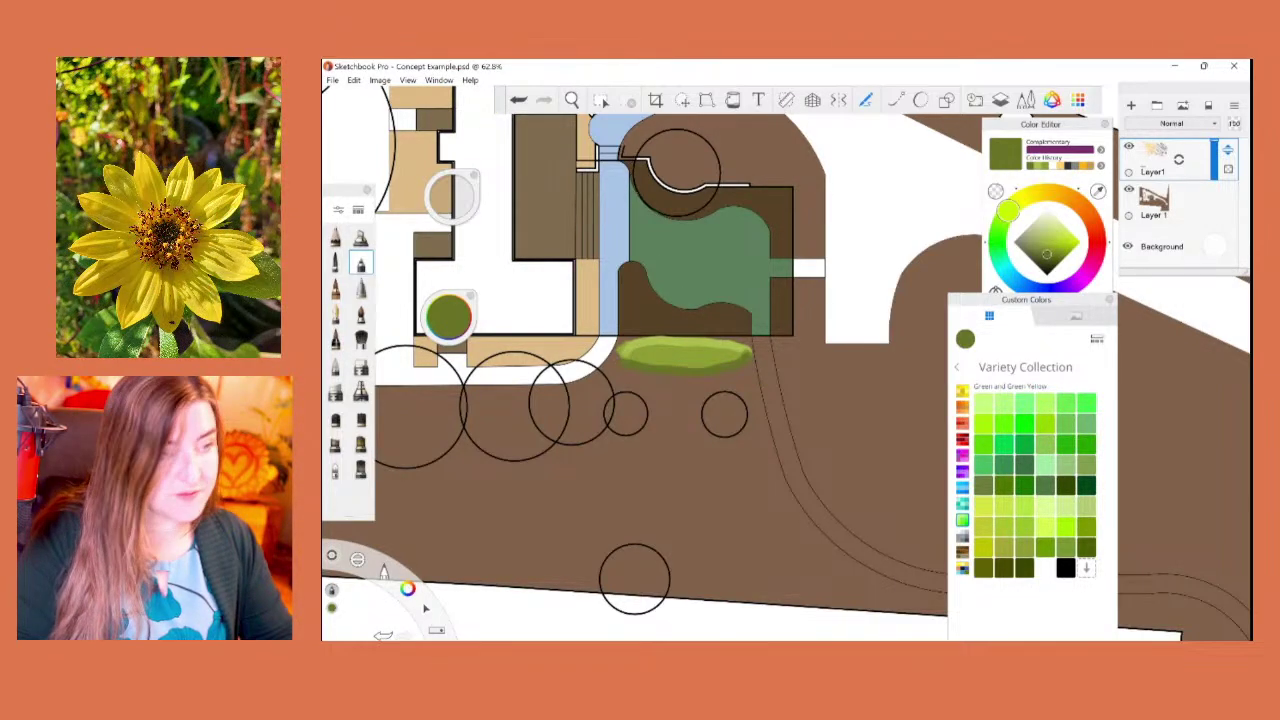
Step: Refine the shrub mass's dark shading, sample the olive green from its centre and repaint the middle to blend the tones
{"action": "scroll", "coordinate": [688, 353], "scroll_direction": "up", "scroll_amount": 5}
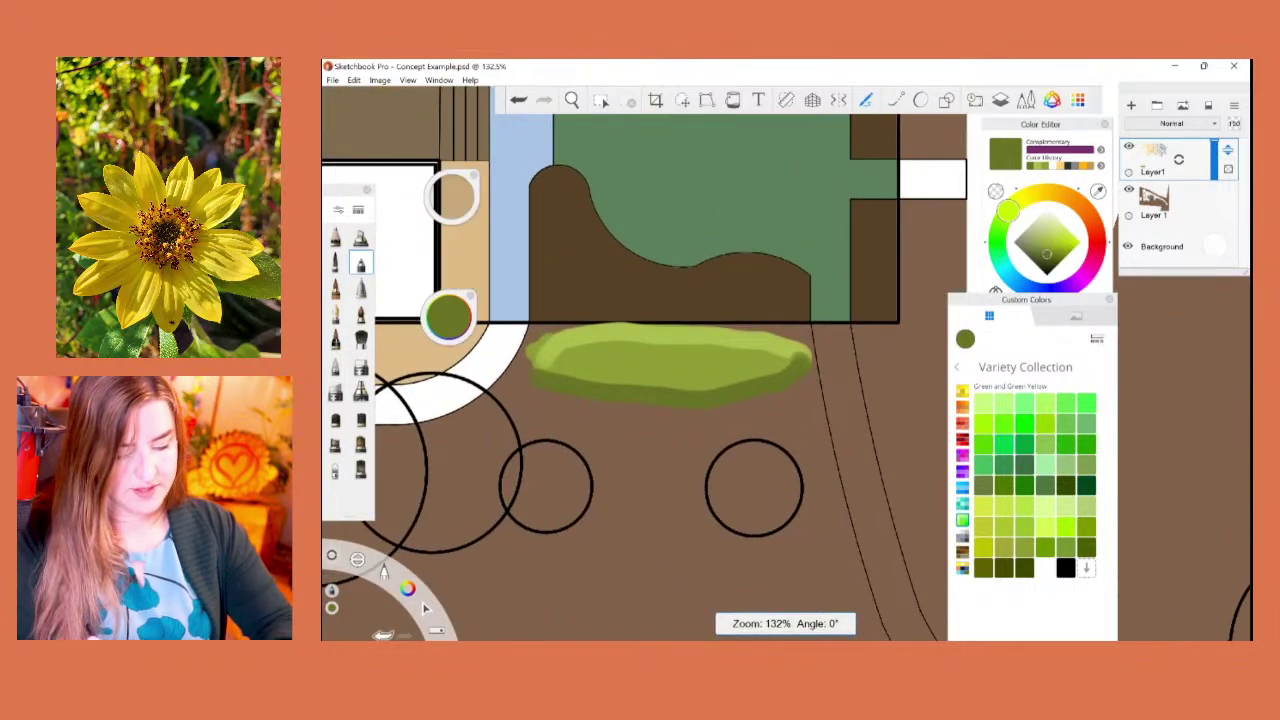
{"action": "mouse_move", "coordinate": [806, 349]}
{"action": "left_mouse_down"}
{"action": "mouse_move", "coordinate": [574, 364]}
{"action": "mouse_move", "coordinate": [724, 370]}
{"action": "mouse_move", "coordinate": [565, 343]}
{"action": "left_mouse_up"}
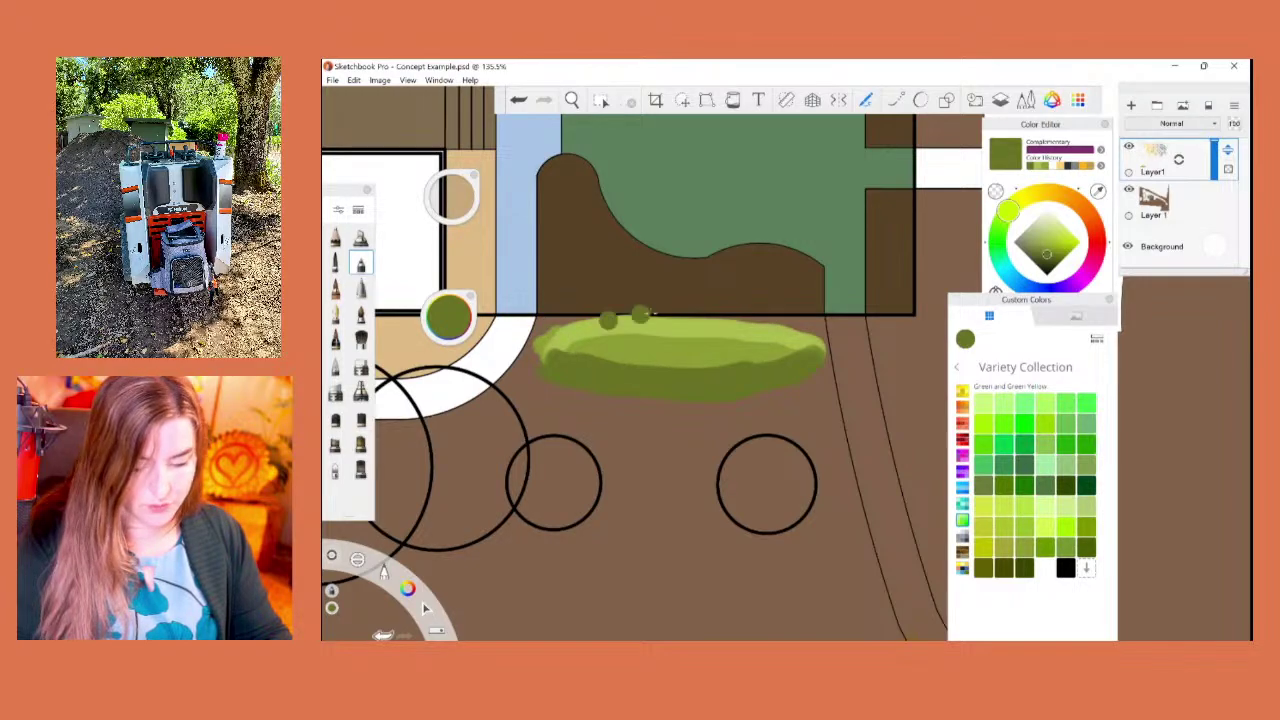
{"action": "left_click", "coordinate": [646, 347], "text": "alt"}
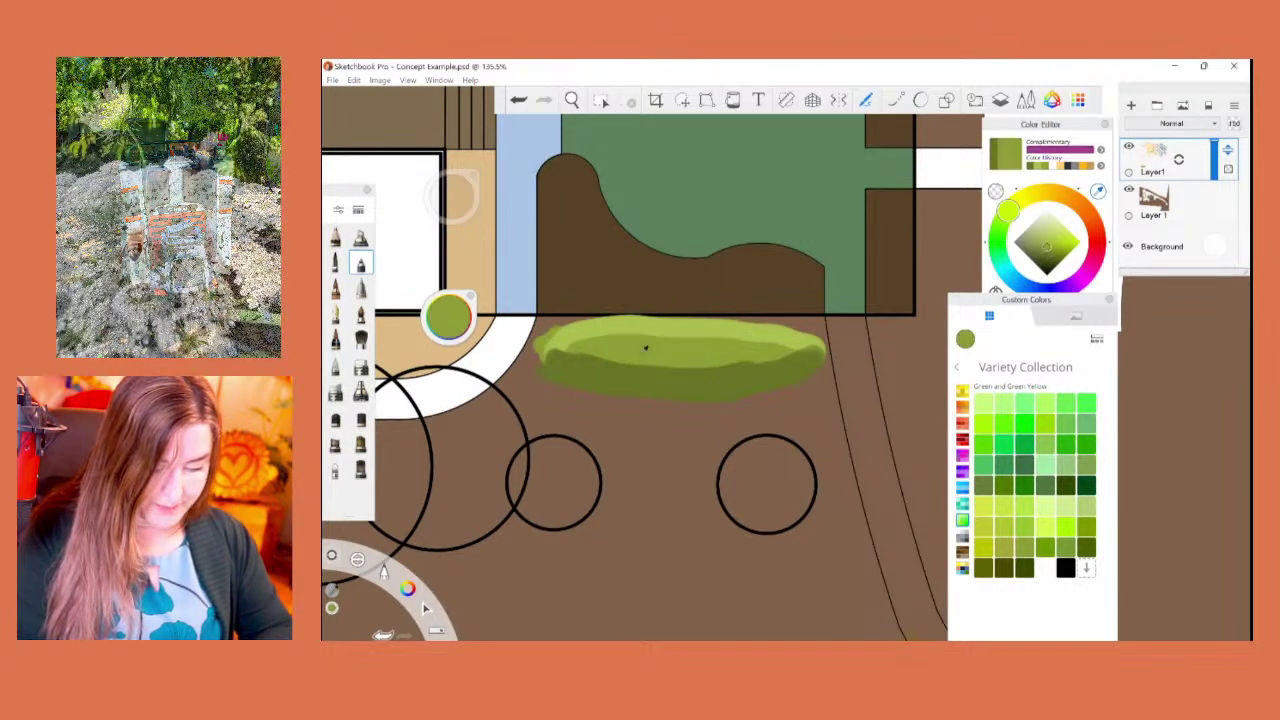
{"action": "mouse_move", "coordinate": [577, 360]}
{"action": "left_mouse_down"}
{"action": "mouse_move", "coordinate": [785, 354]}
{"action": "mouse_move", "coordinate": [661, 372]}
{"action": "mouse_move", "coordinate": [569, 364]}
{"action": "mouse_move", "coordinate": [717, 368]}
{"action": "mouse_move", "coordinate": [787, 350]}
{"action": "left_mouse_up"}
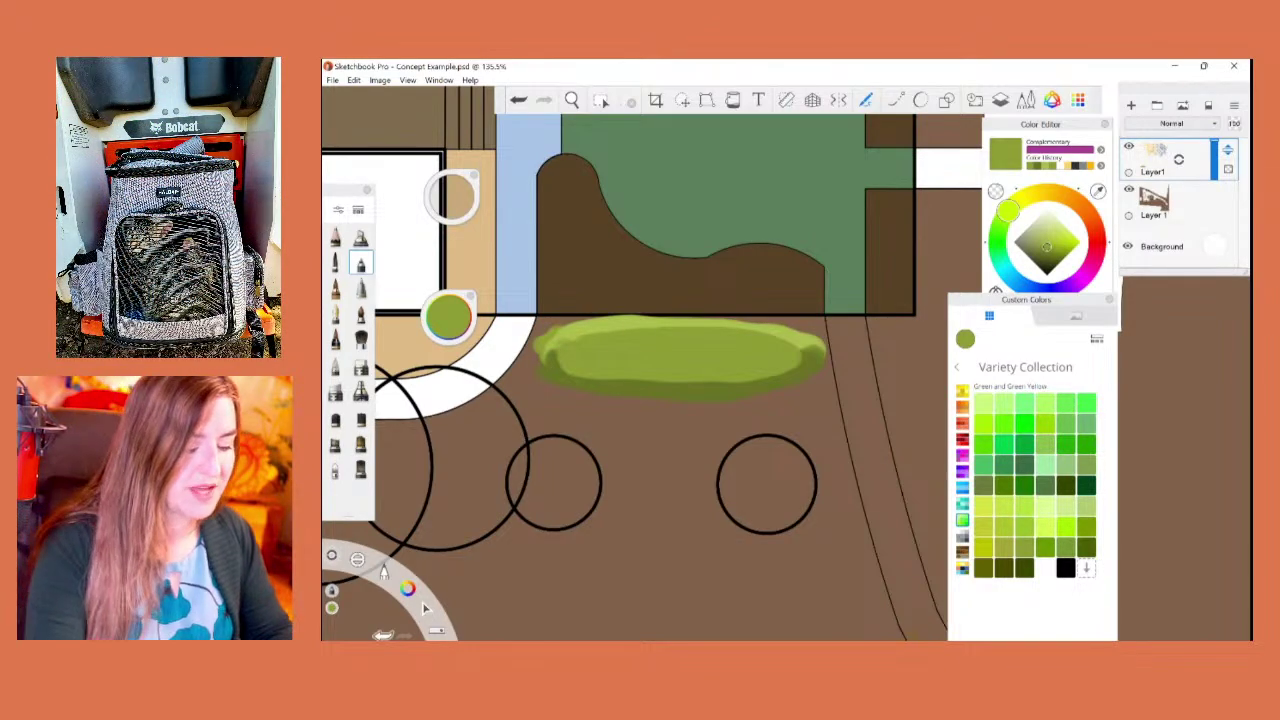
Step: Delete the layer holding the shrub mass and add a new empty layer above Layer 1
{"action": "left_click", "coordinate": [1181, 164]}
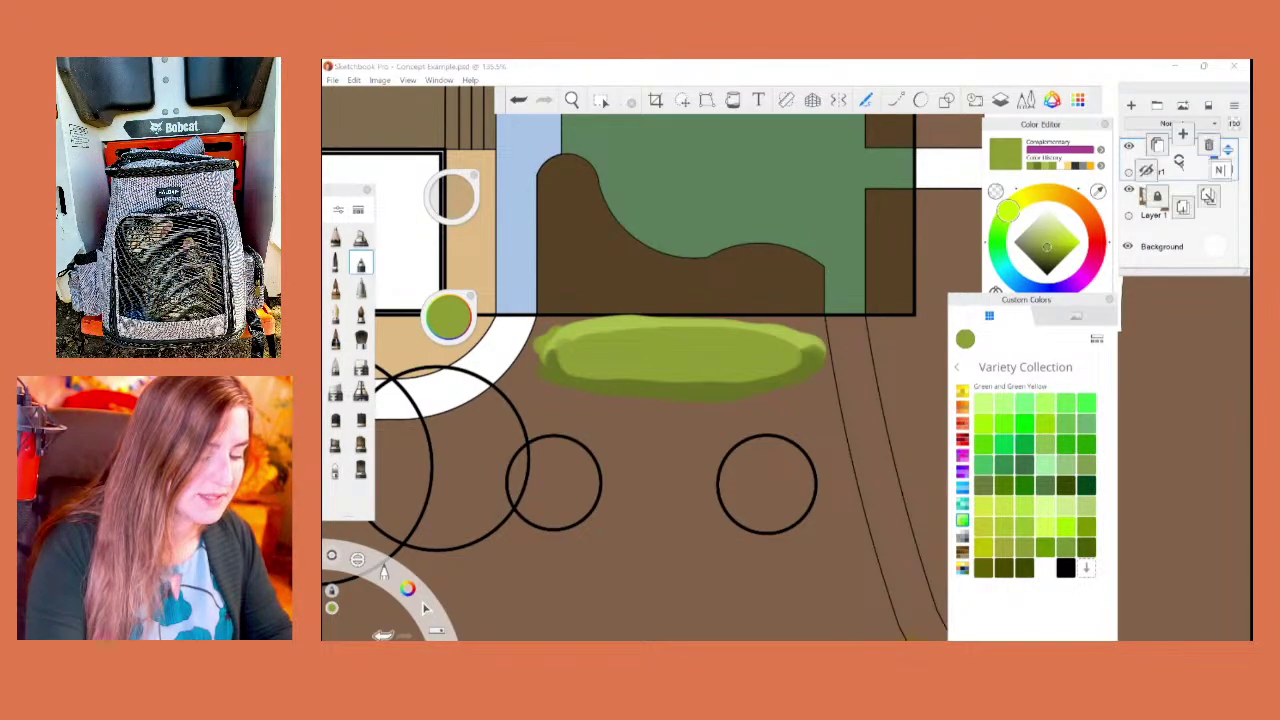
{"action": "left_click", "coordinate": [1209, 145]}
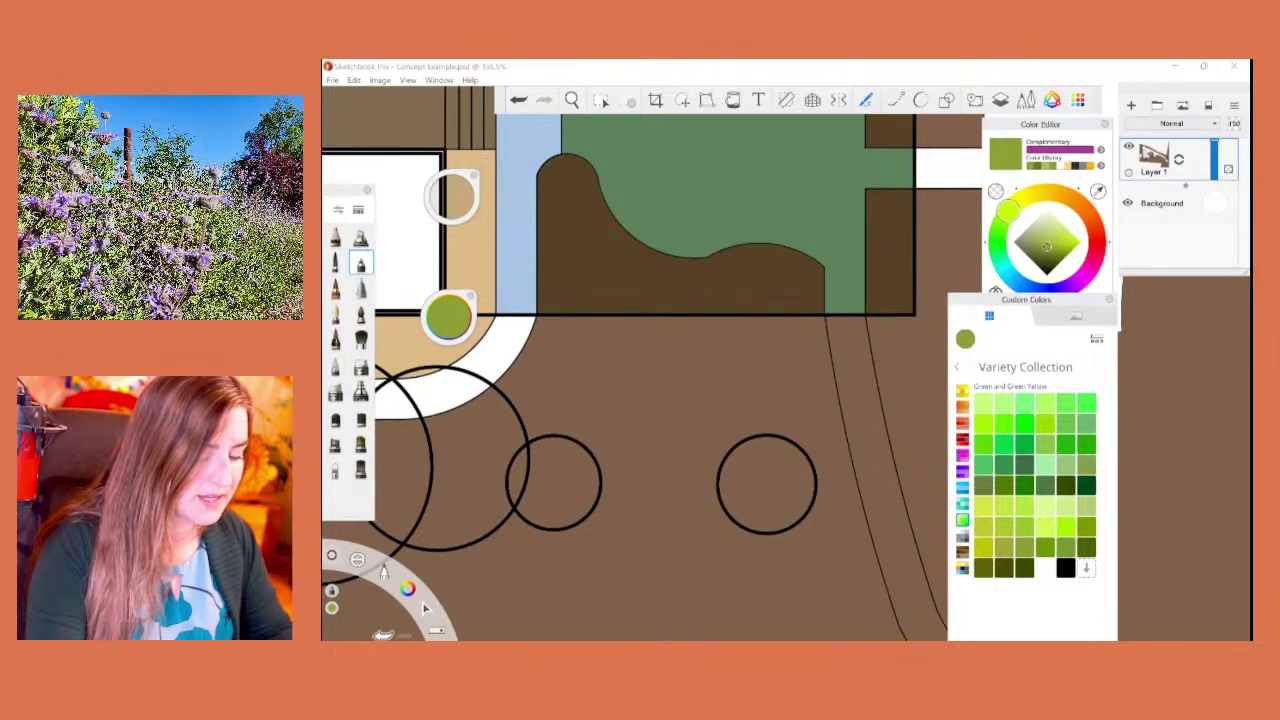
{"action": "left_click_drag", "start_coordinate": [1179, 160], "coordinate": [1178, 132]}
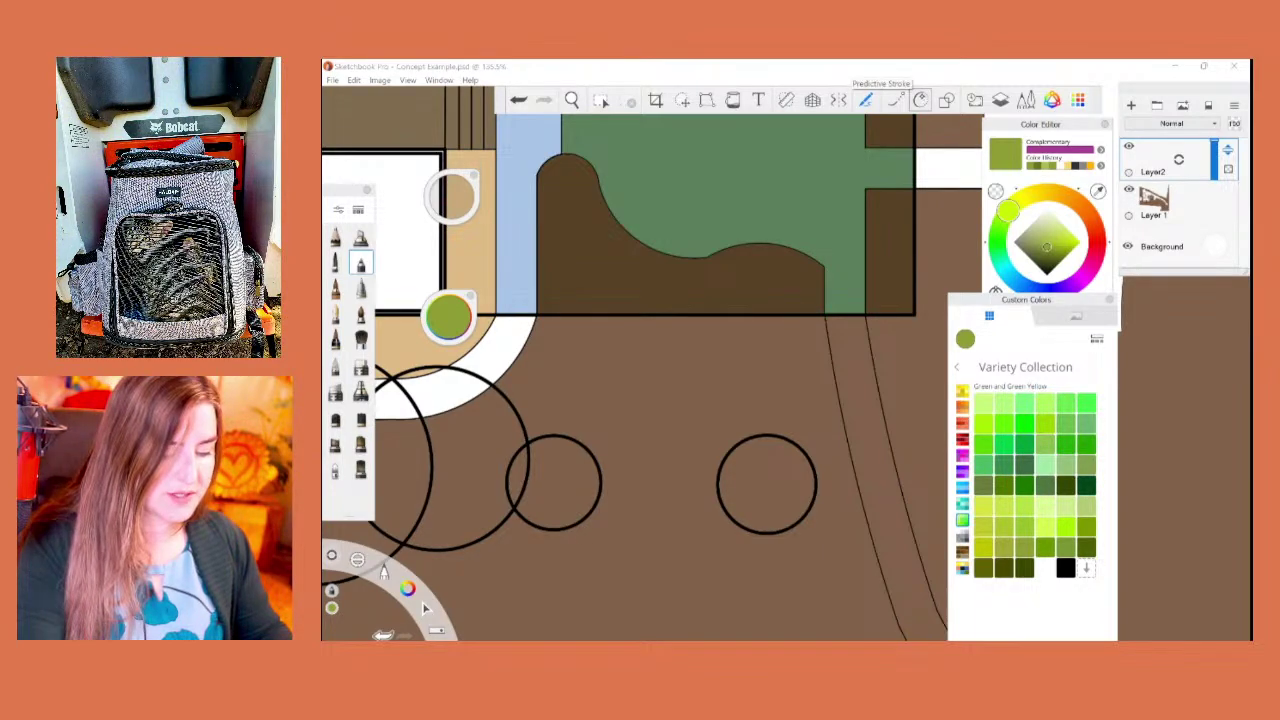
Step: Turn on Predictive Stroke, brush olive green curved and zigzag test strokes below the lawn bed and undo them
{"action": "left_click", "coordinate": [920, 100]}
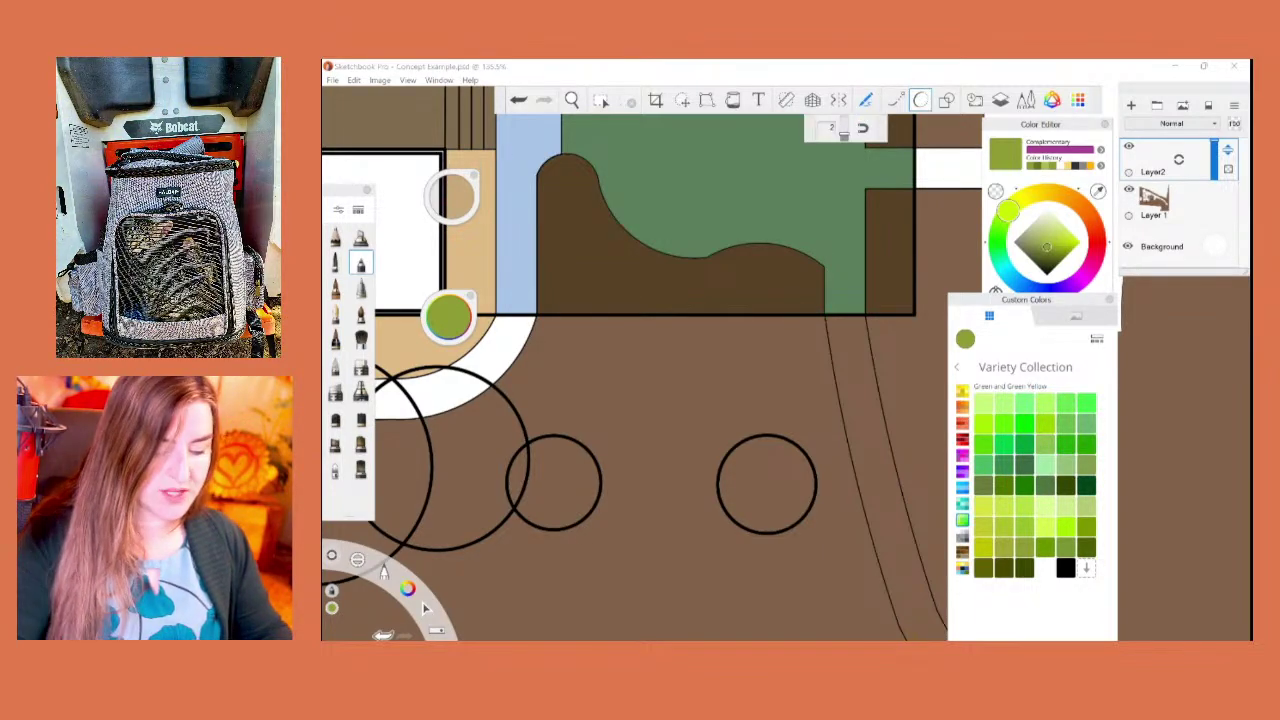
{"action": "mouse_move", "coordinate": [786, 376]}
{"action": "left_mouse_down"}
{"action": "mouse_move", "coordinate": [712, 348]}
{"action": "mouse_move", "coordinate": [575, 398]}
{"action": "mouse_move", "coordinate": [596, 404]}
{"action": "mouse_move", "coordinate": [585, 388]}
{"action": "mouse_move", "coordinate": [605, 390]}
{"action": "mouse_move", "coordinate": [581, 392]}
{"action": "mouse_move", "coordinate": [584, 404]}
{"action": "mouse_move", "coordinate": [618, 407]}
{"action": "mouse_move", "coordinate": [663, 386]}
{"action": "mouse_move", "coordinate": [800, 410]}
{"action": "mouse_move", "coordinate": [710, 488]}
{"action": "mouse_move", "coordinate": [612, 471]}
{"action": "mouse_move", "coordinate": [540, 510]}
{"action": "left_mouse_up"}
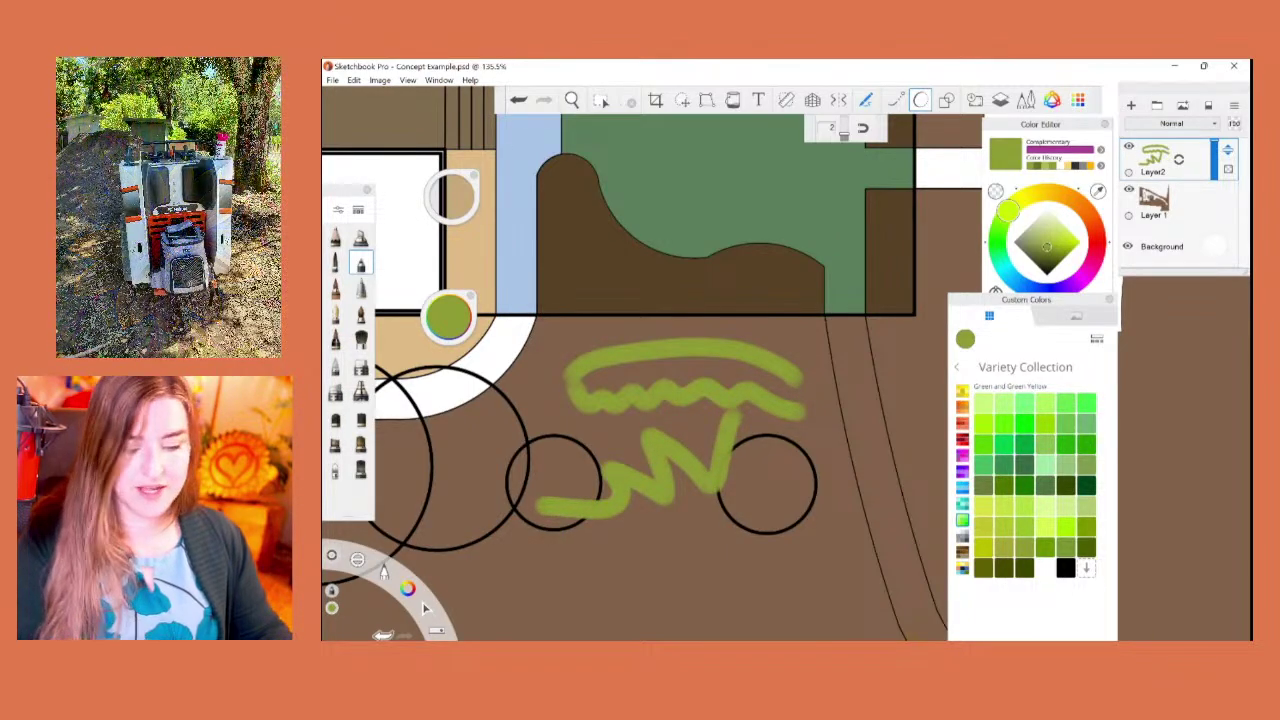
{"action": "key", "text": "ctrl+z"}
{"action": "key", "text": "ctrl+z"}
{"action": "key", "text": "ctrl+z"}
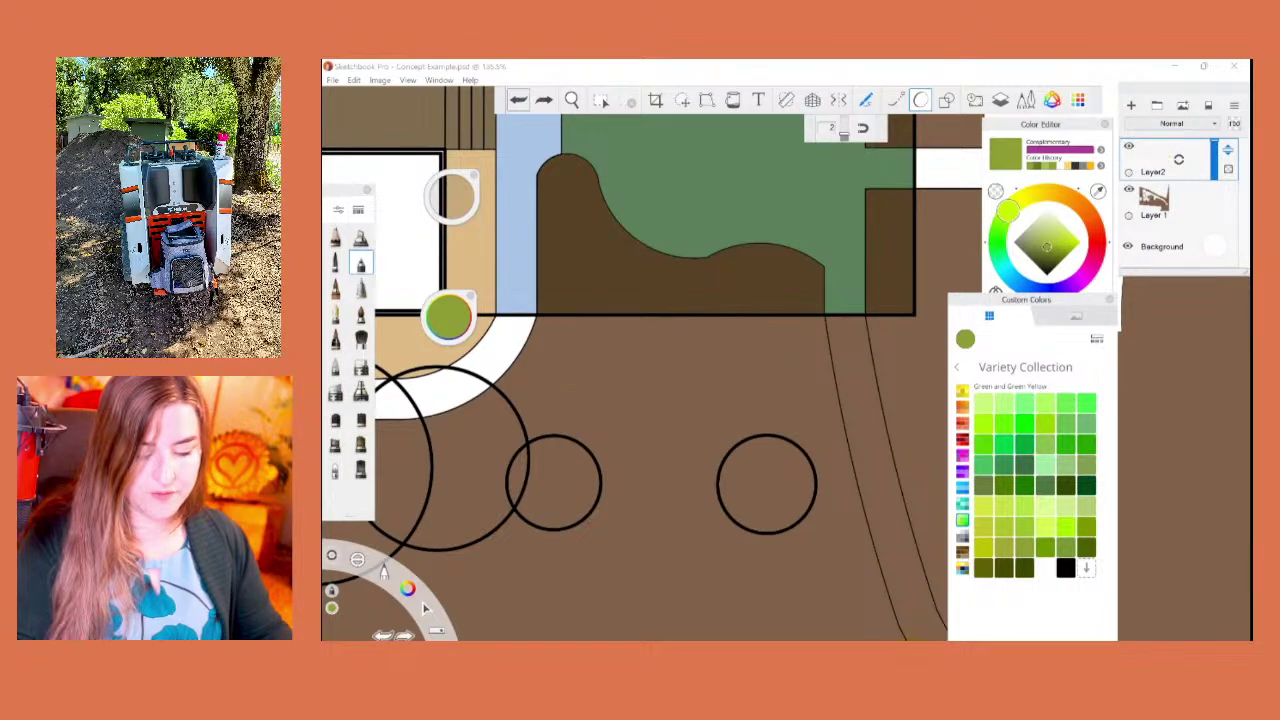
Step: Draw five olive green rings and ovals with predictive strokes in the brown area below the lawn bed
{"action": "mouse_move", "coordinate": [715, 356]}
{"action": "left_mouse_down"}
{"action": "mouse_move", "coordinate": [688, 462]}
{"action": "mouse_move", "coordinate": [726, 372]}
{"action": "left_mouse_up"}
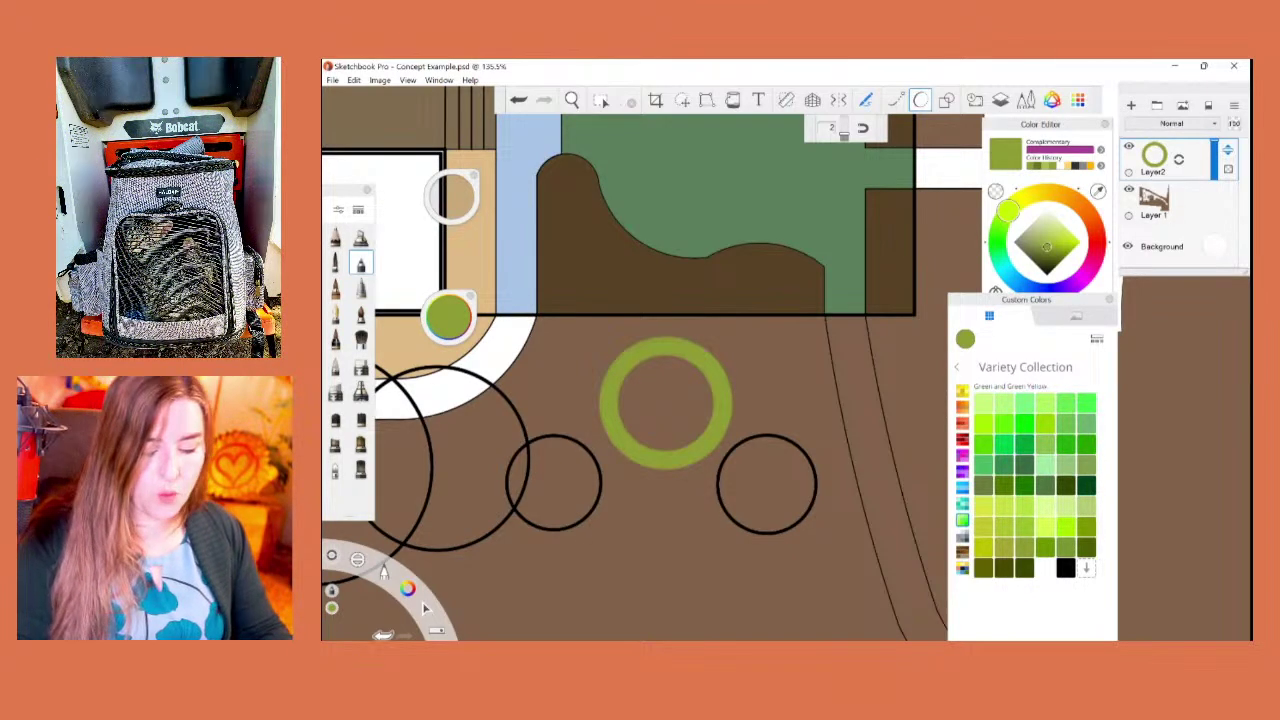
{"action": "mouse_move", "coordinate": [583, 378]}
{"action": "left_mouse_down"}
{"action": "mouse_move", "coordinate": [583, 436]}
{"action": "mouse_move", "coordinate": [585, 379]}
{"action": "left_mouse_up"}
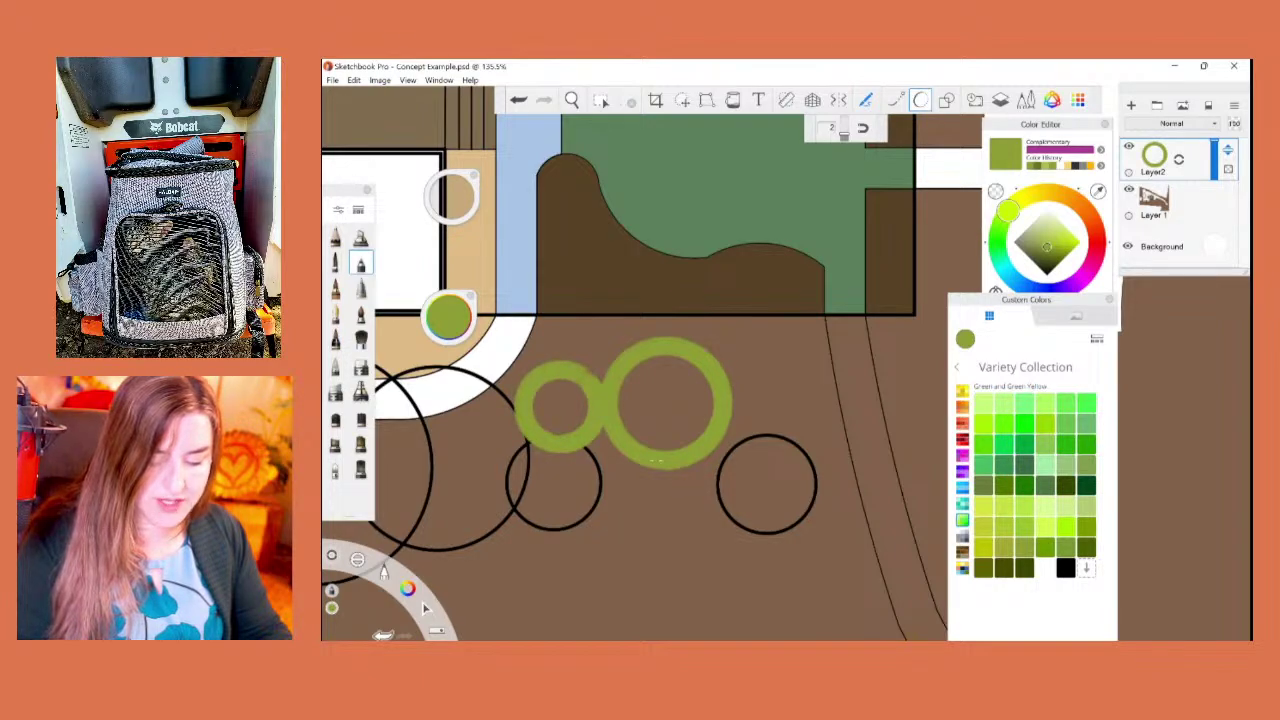
{"action": "mouse_move", "coordinate": [700, 488]}
{"action": "left_mouse_down"}
{"action": "mouse_move", "coordinate": [712, 505]}
{"action": "mouse_move", "coordinate": [705, 490]}
{"action": "left_mouse_up"}
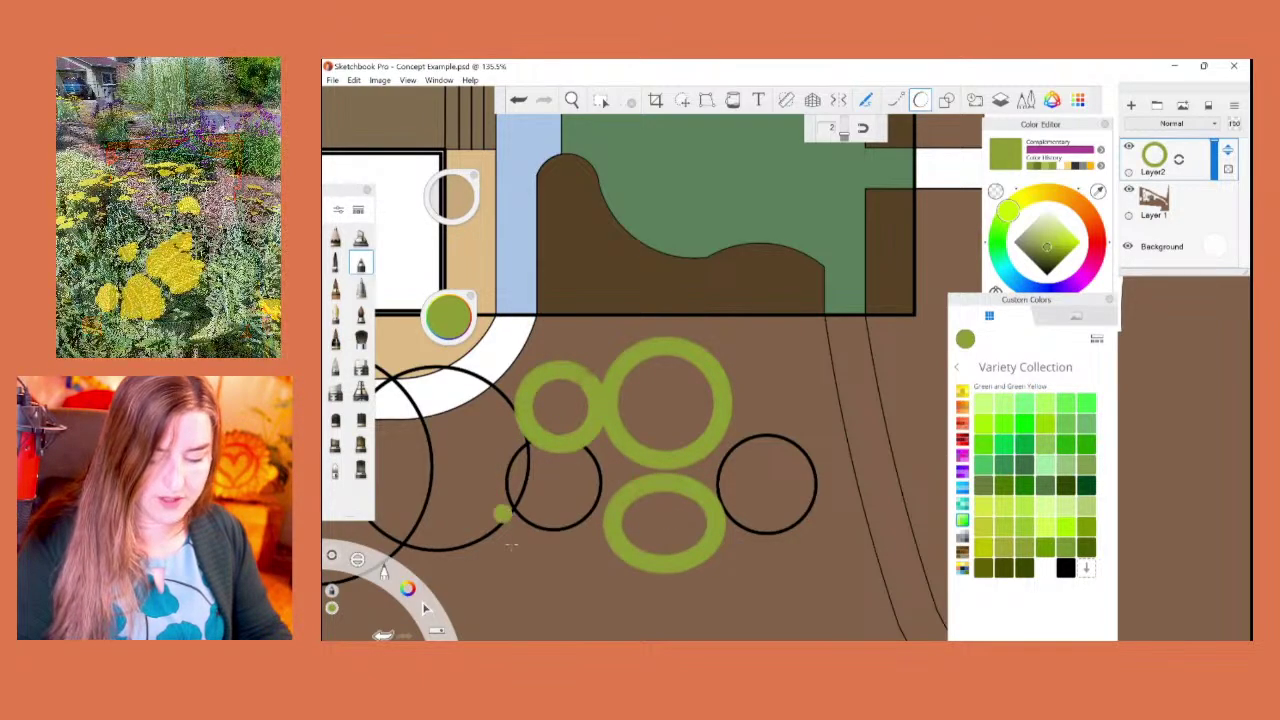
{"action": "mouse_move", "coordinate": [505, 540]}
{"action": "left_mouse_down"}
{"action": "mouse_move", "coordinate": [525, 488]}
{"action": "mouse_move", "coordinate": [515, 505]}
{"action": "left_mouse_up"}
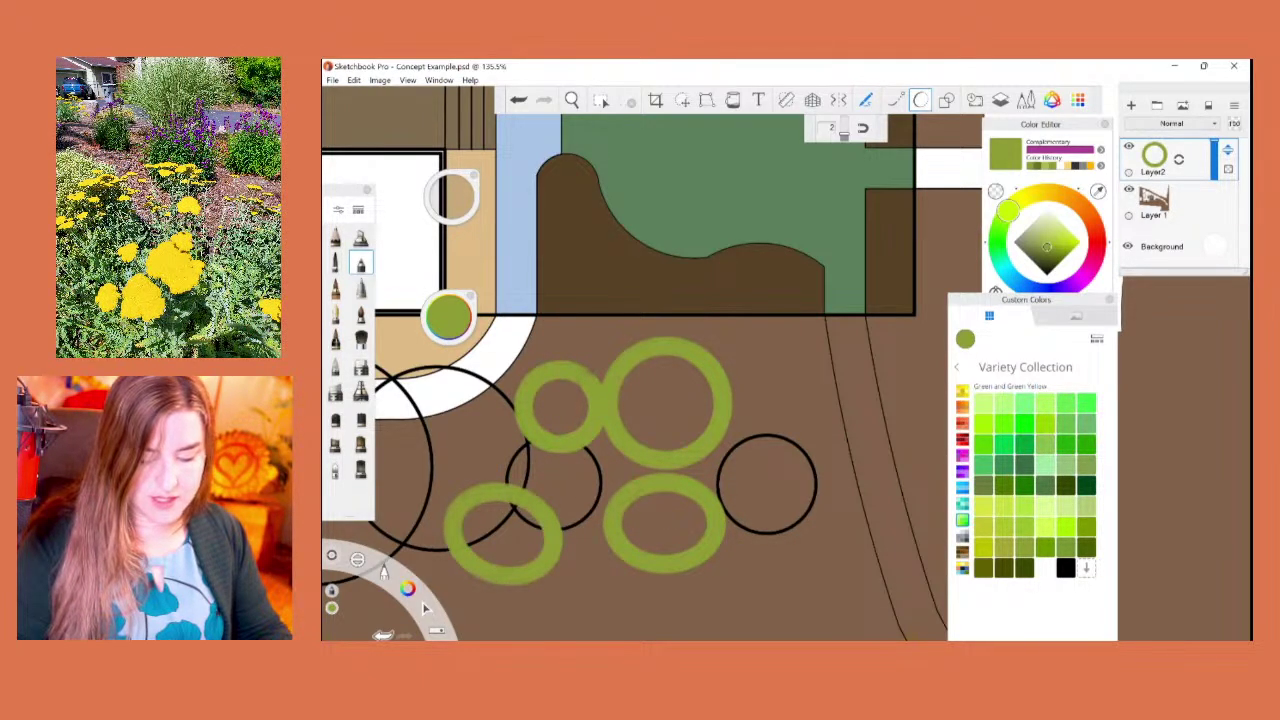
{"action": "mouse_move", "coordinate": [830, 372]}
{"action": "left_mouse_down"}
{"action": "mouse_move", "coordinate": [785, 350]}
{"action": "mouse_move", "coordinate": [805, 360]}
{"action": "left_mouse_up"}
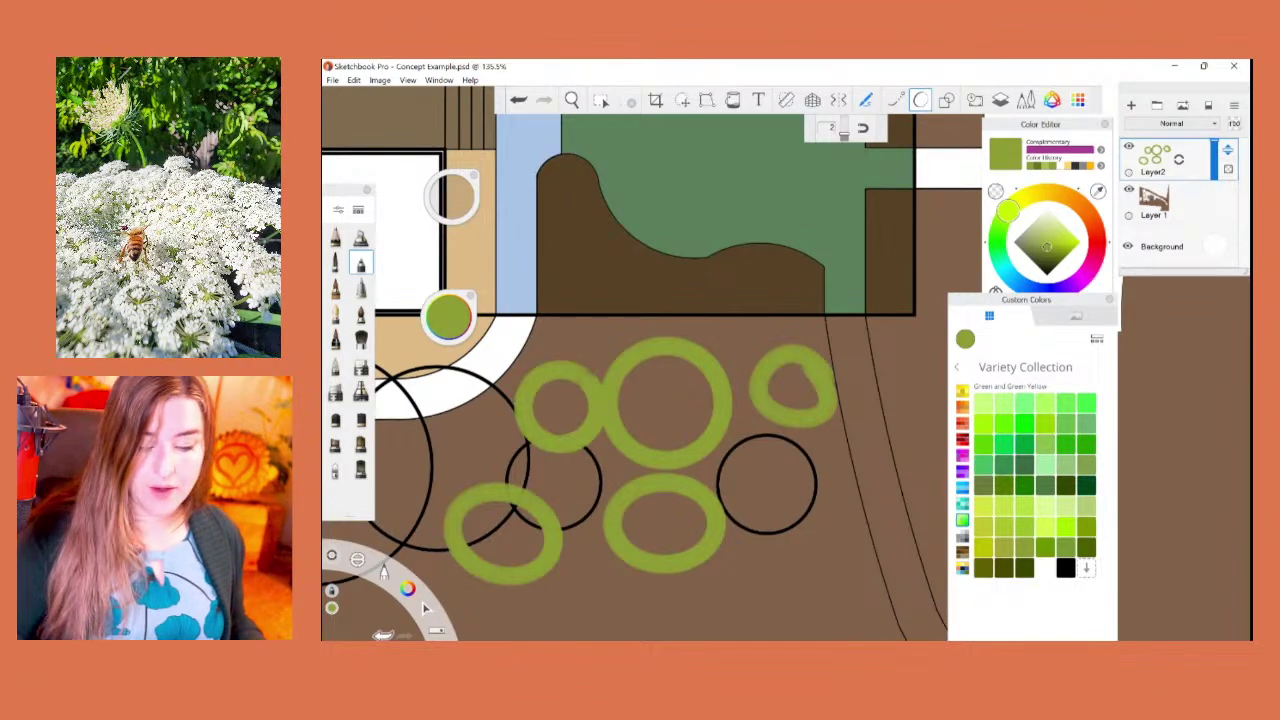
Step: Lower the brush colour's luminance to 24%, try it with a dab on the lawn and undo the dab
{"action": "mouse_move", "coordinate": [449, 317]}
{"action": "left_mouse_down"}
{"action": "mouse_move", "coordinate": [449, 372]}
{"action": "mouse_move", "coordinate": [449, 355]}
{"action": "left_mouse_up"}
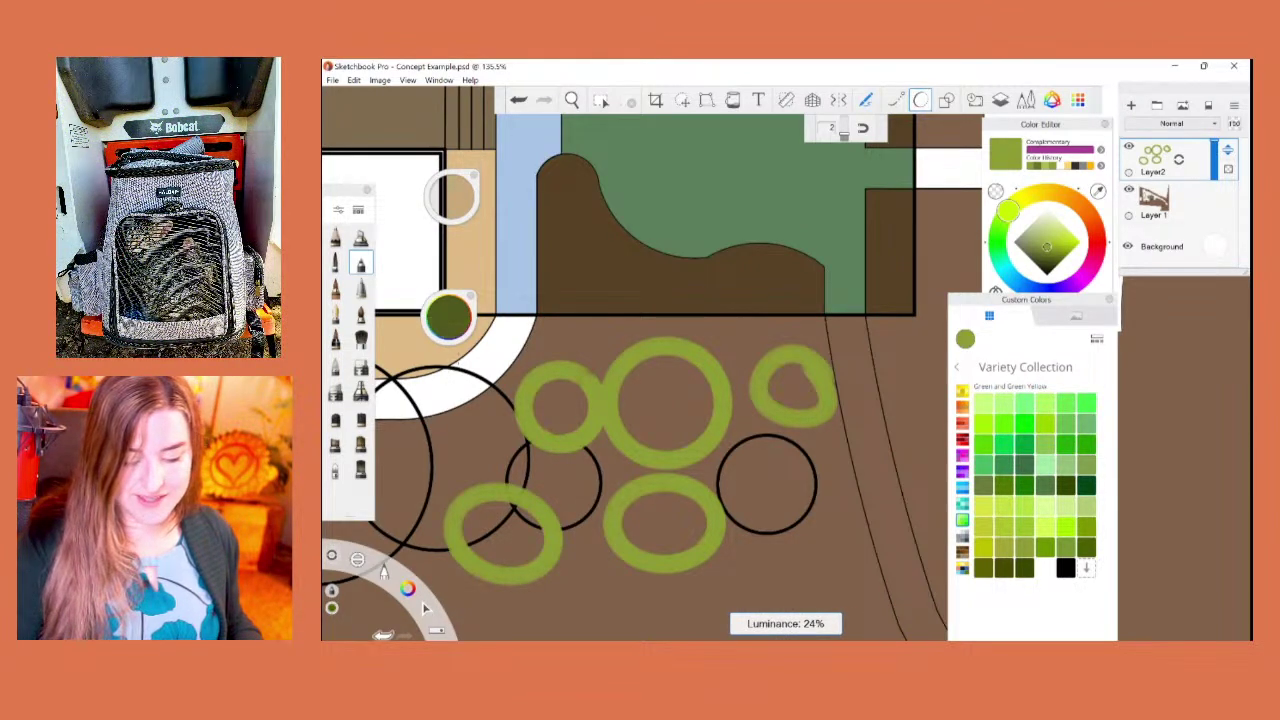
{"action": "left_click", "coordinate": [689, 180]}
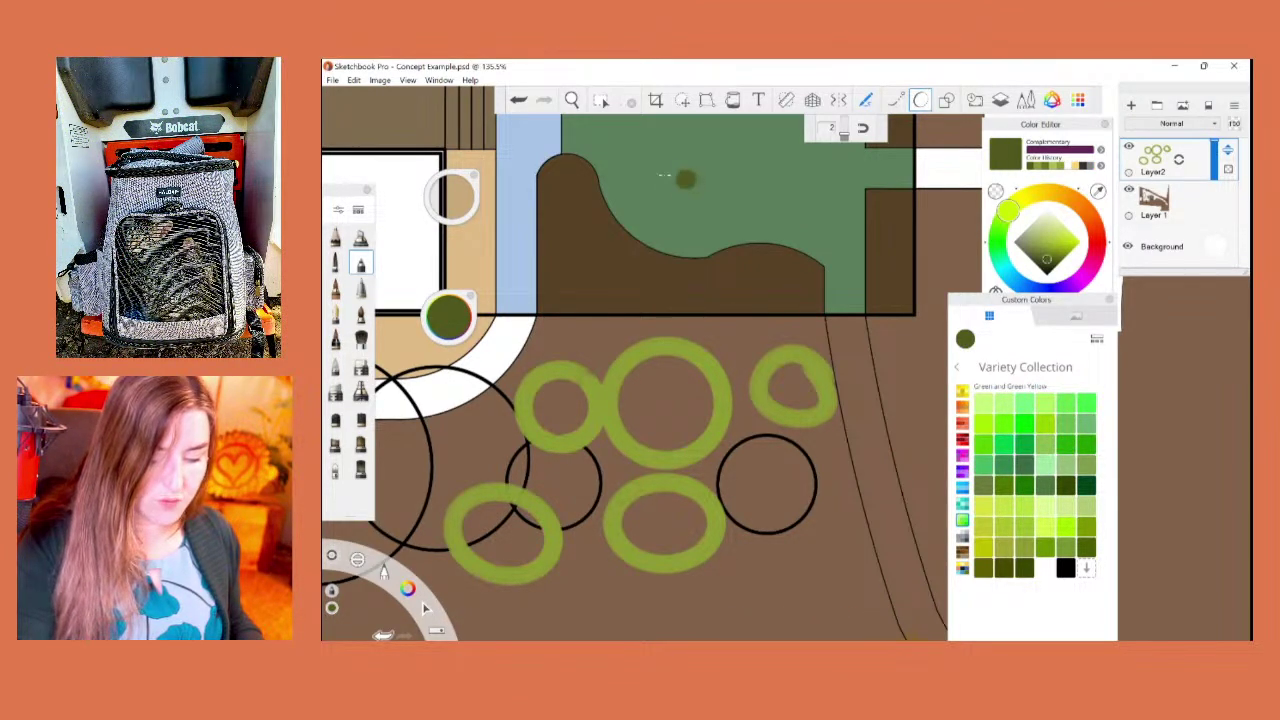
{"action": "left_click", "coordinate": [518, 100]}
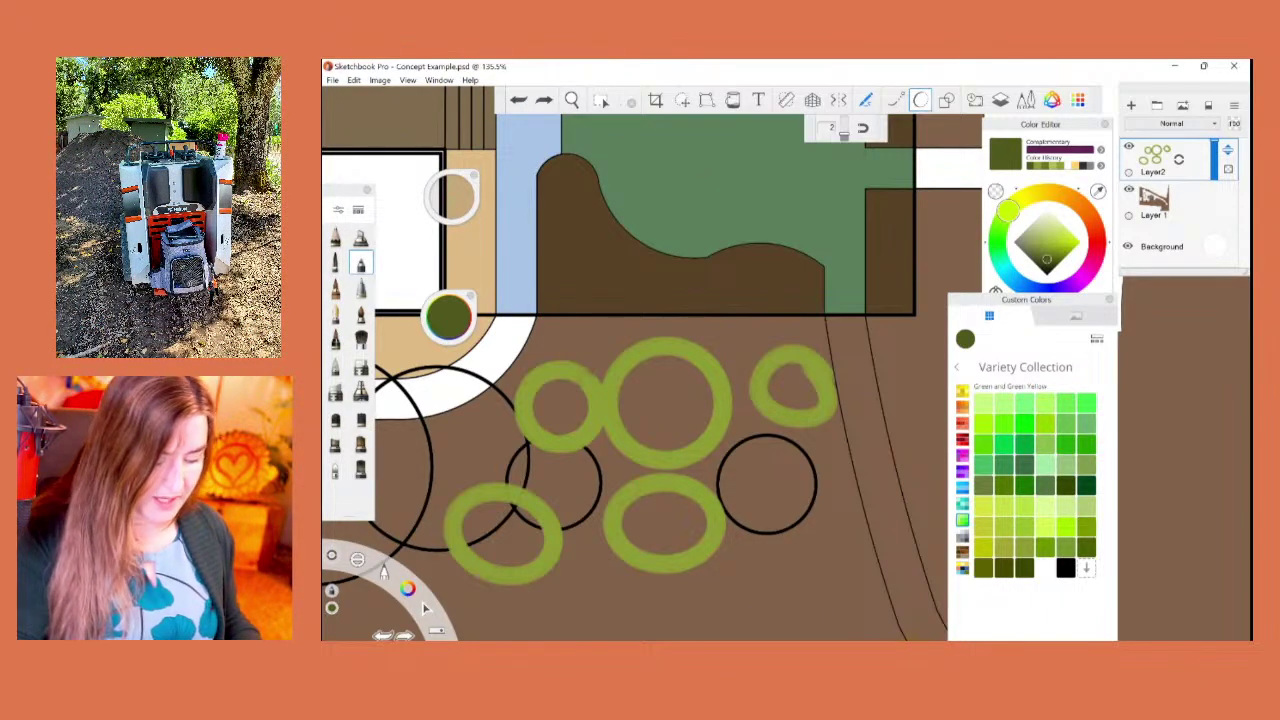
Step: Choose a light green swatch and draw a diamond over the small black circle beside the lower olive oval
{"action": "left_click", "coordinate": [1043, 462]}
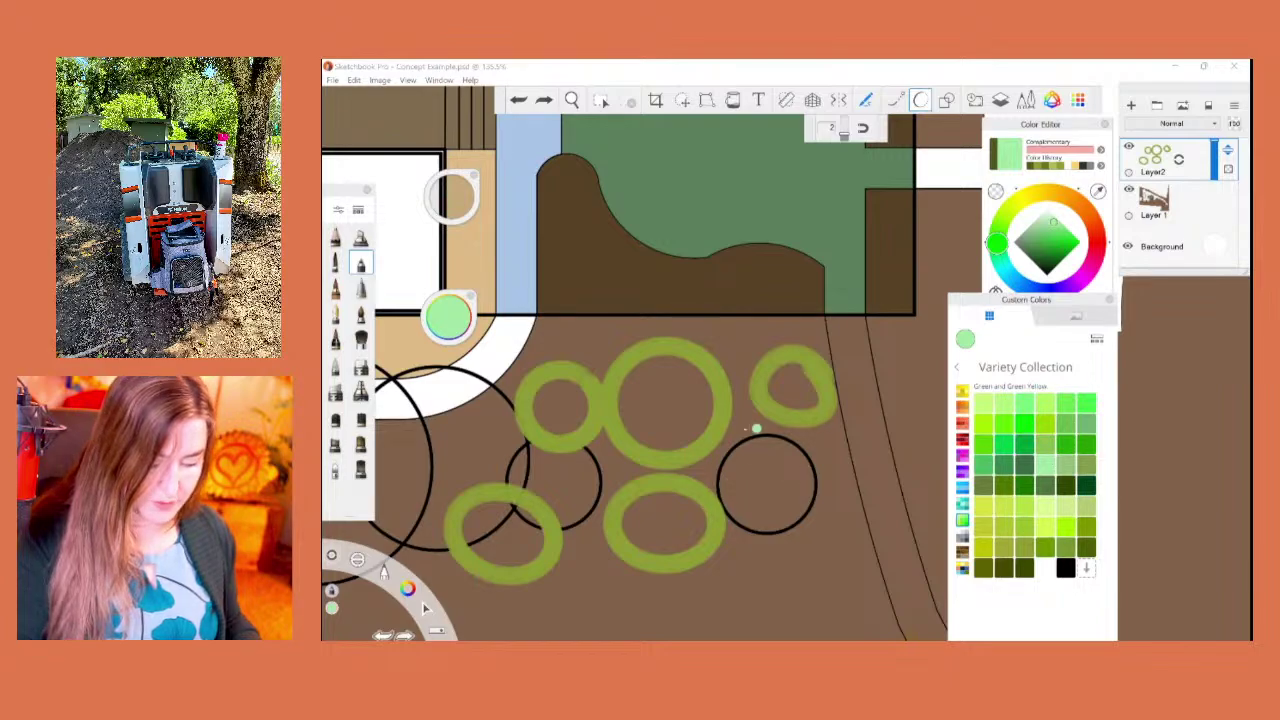
{"action": "mouse_move", "coordinate": [746, 424]}
{"action": "left_mouse_down"}
{"action": "mouse_move", "coordinate": [689, 442]}
{"action": "mouse_move", "coordinate": [682, 459]}
{"action": "mouse_move", "coordinate": [696, 469]}
{"action": "mouse_move", "coordinate": [670, 486]}
{"action": "mouse_move", "coordinate": [678, 516]}
{"action": "mouse_move", "coordinate": [712, 518]}
{"action": "mouse_move", "coordinate": [702, 547]}
{"action": "mouse_move", "coordinate": [767, 569]}
{"action": "mouse_move", "coordinate": [829, 517]}
{"action": "mouse_move", "coordinate": [817, 444]}
{"action": "mouse_move", "coordinate": [748, 420]}
{"action": "left_mouse_up"}
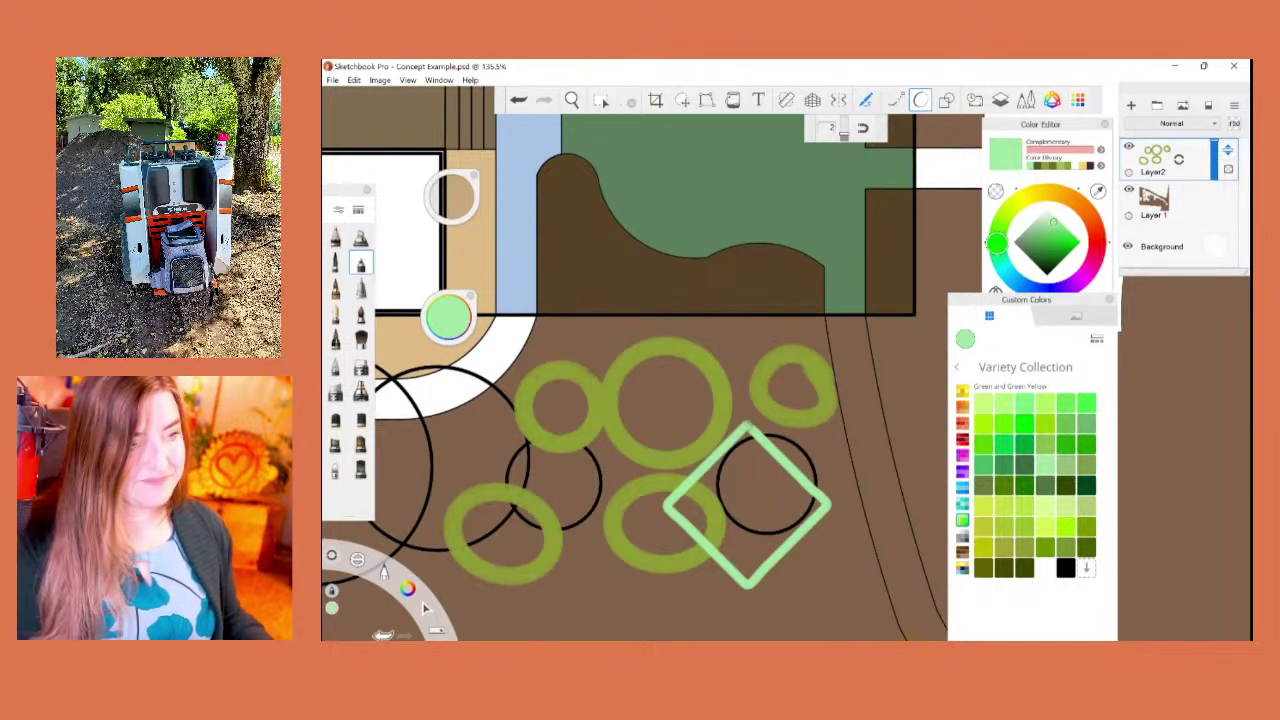
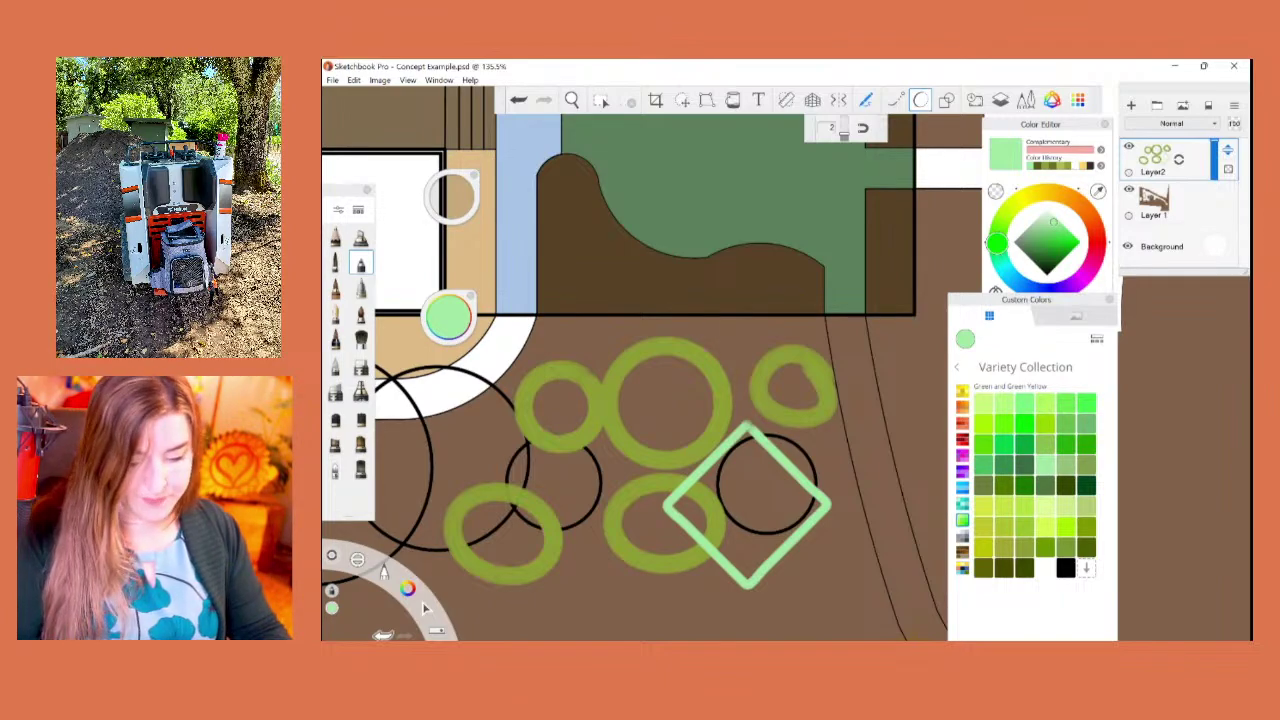
Step: Try a taupe from the Gray swatches and replace it with a bright orange from the Orange swatches
{"action": "scroll", "coordinate": [745, 391], "scroll_direction": "down", "scroll_amount": 5}
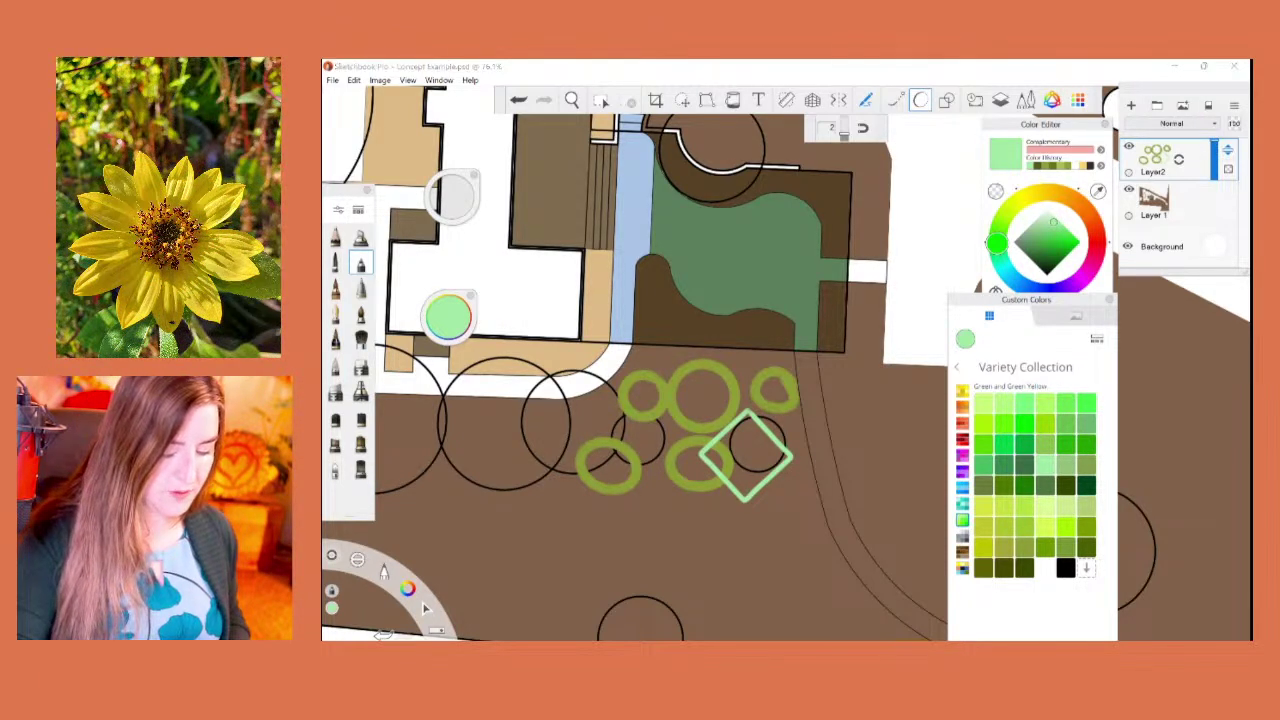
{"action": "left_click", "coordinate": [962, 536]}
{"action": "left_click", "coordinate": [1088, 484]}
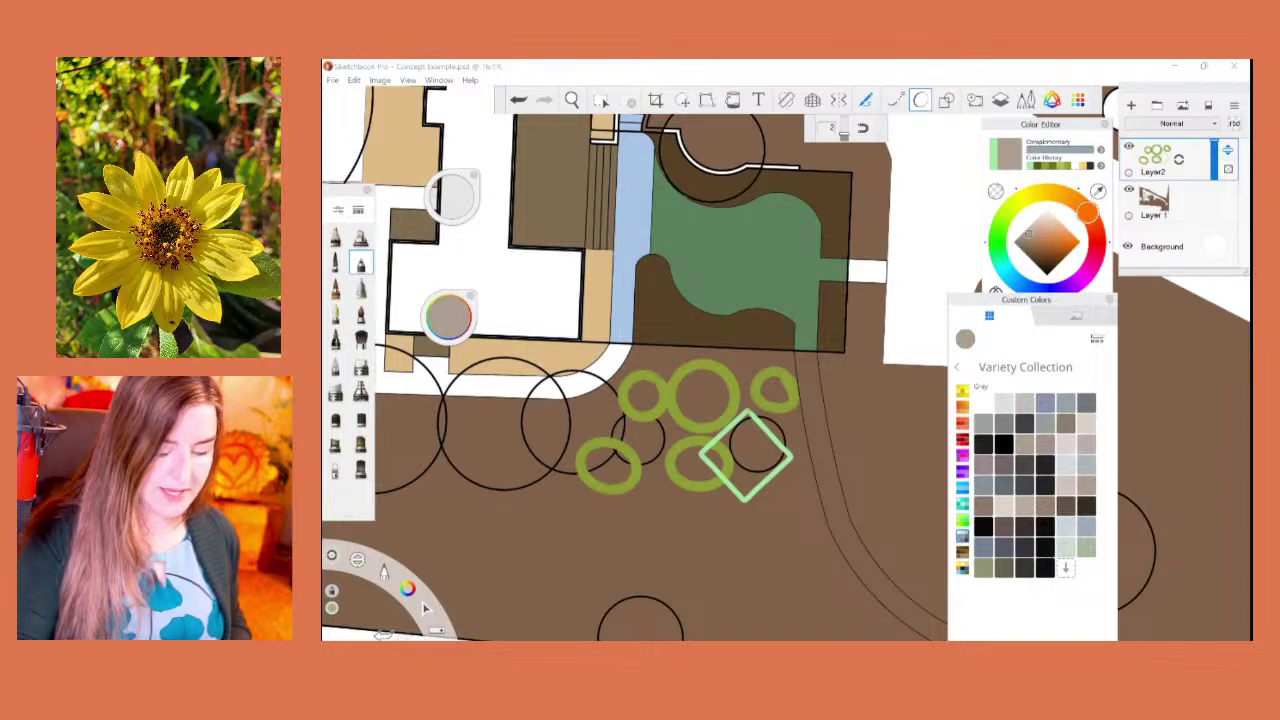
{"action": "left_click", "coordinate": [962, 407]}
{"action": "left_click", "coordinate": [1065, 462]}
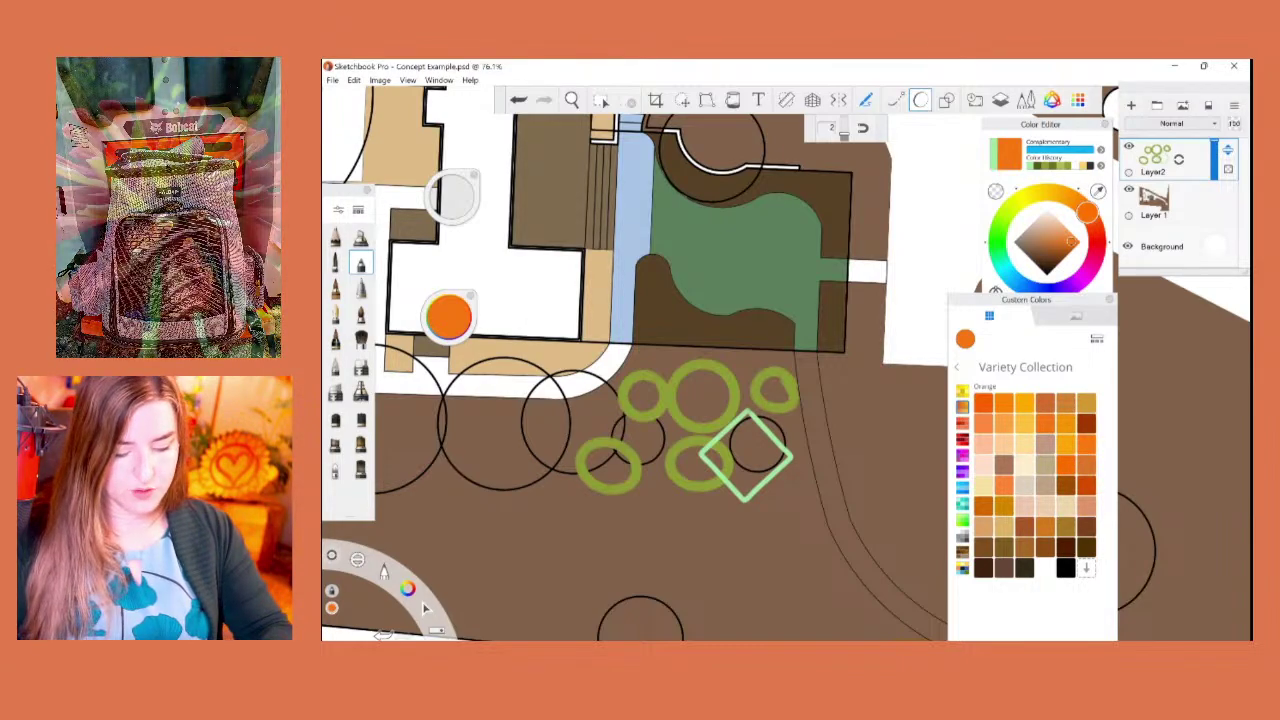
Step: Draw long orange vertical and diagonal strokes across the lawn bed, and undo them together with the light green diamond
{"action": "scroll", "coordinate": [722, 380], "scroll_direction": "down", "scroll_amount": 2}
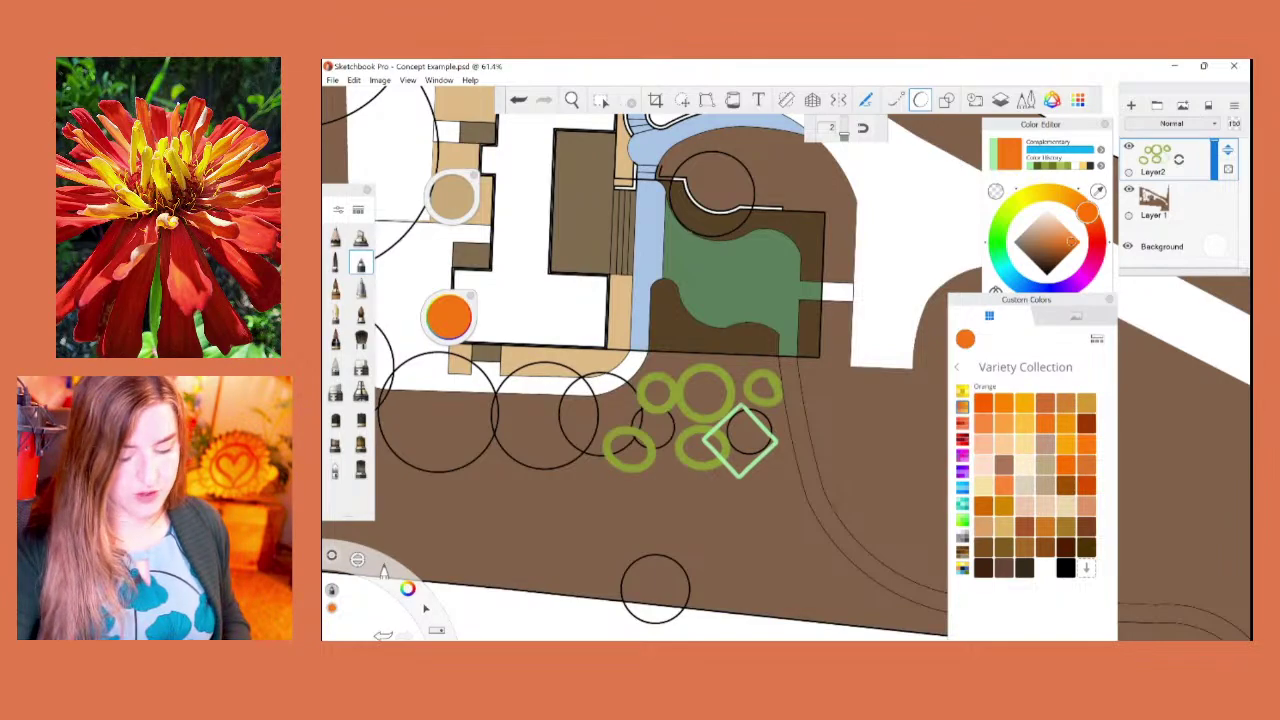
{"action": "mouse_move", "coordinate": [810, 240]}
{"action": "left_mouse_down"}
{"action": "mouse_move", "coordinate": [788, 520]}
{"action": "mouse_move", "coordinate": [800, 510]}
{"action": "mouse_move", "coordinate": [813, 206]}
{"action": "left_mouse_up"}
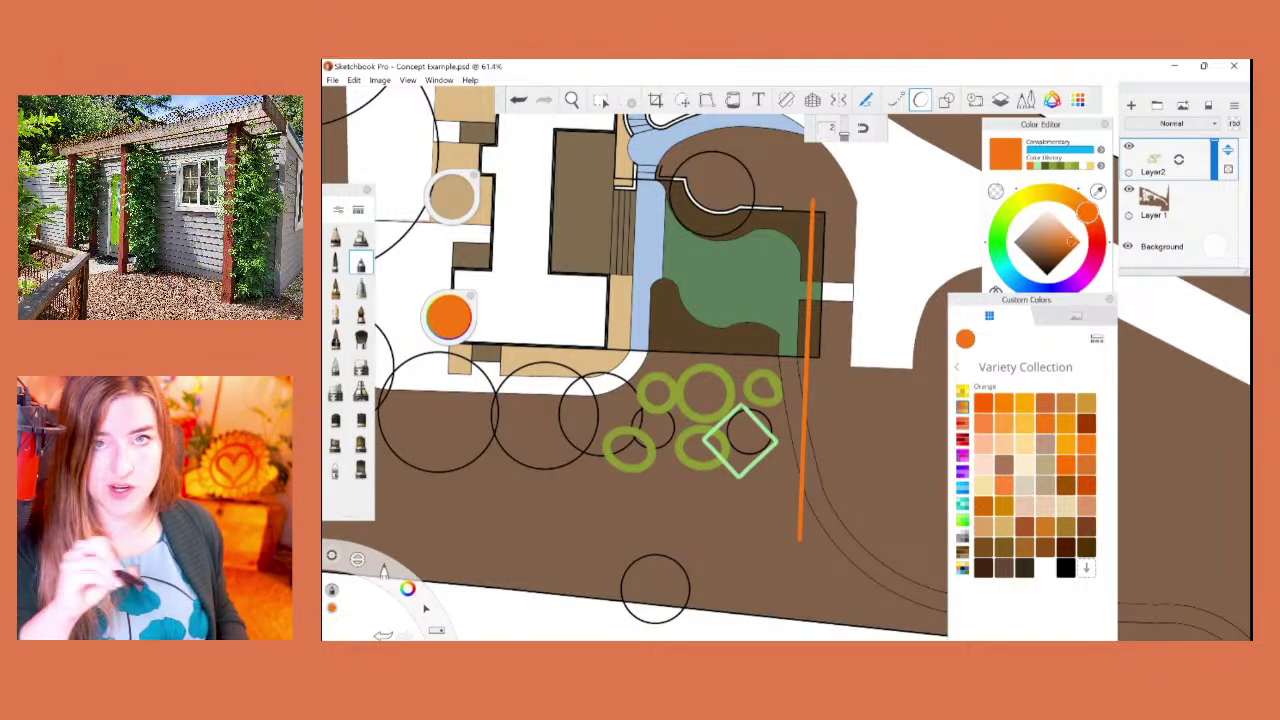
{"action": "mouse_move", "coordinate": [692, 258]}
{"action": "left_mouse_down"}
{"action": "mouse_move", "coordinate": [898, 472]}
{"action": "mouse_move", "coordinate": [870, 502]}
{"action": "mouse_move", "coordinate": [677, 298]}
{"action": "left_mouse_up"}
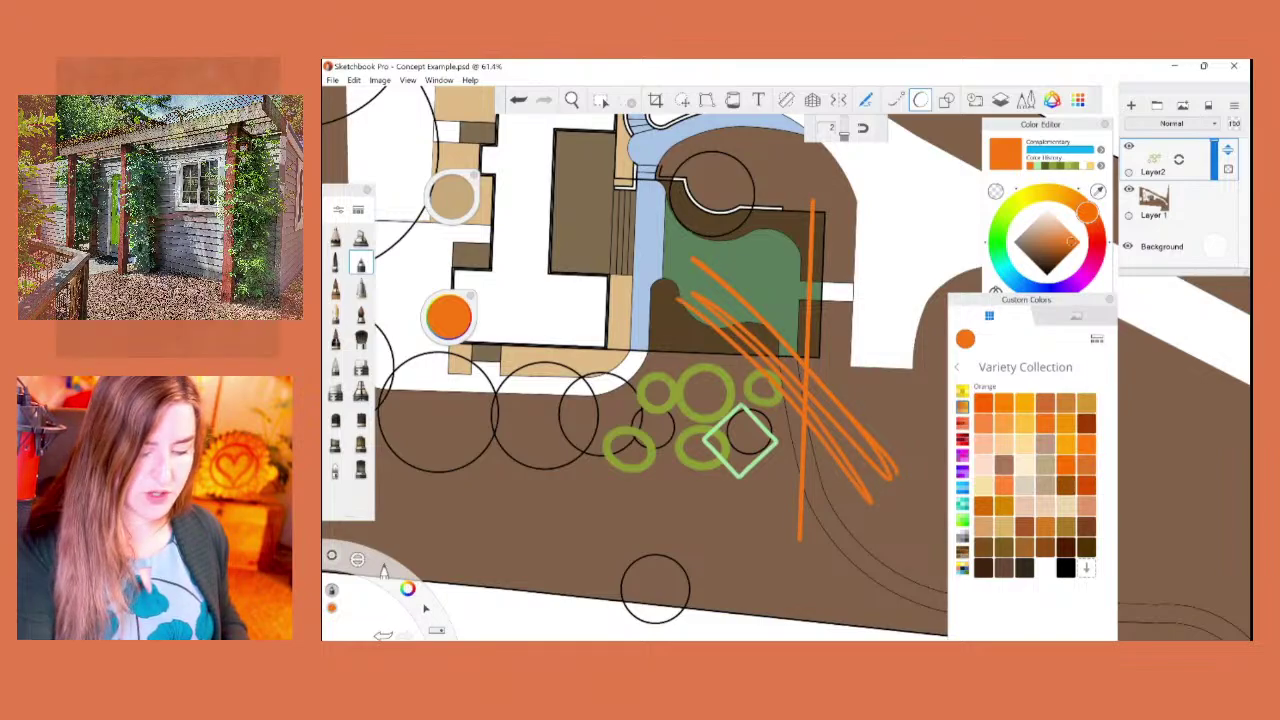
{"action": "left_click_drag", "start_coordinate": [656, 162], "coordinate": [654, 385]}
{"action": "key", "text": "ctrl+z"}
{"action": "key", "text": "ctrl+z"}
{"action": "key", "text": "ctrl+z"}
{"action": "key", "text": "ctrl+z"}
{"action": "key", "text": "ctrl+z"}
{"action": "key", "text": "ctrl+z"}
{"action": "key", "text": "ctrl+z"}
{"action": "key", "text": "ctrl+z"}
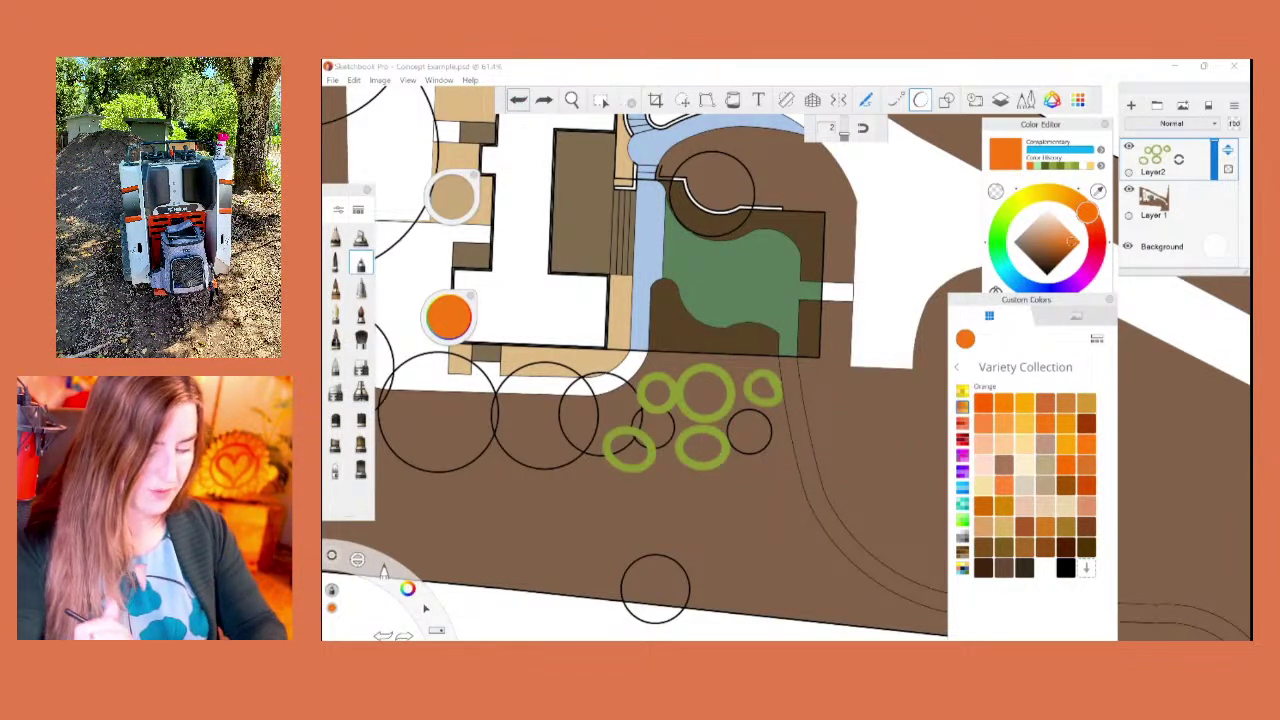
Step: Draw three vertical orange lines with predictive strokes down the white paved area east of the lawn bed and undo them
{"action": "scroll", "coordinate": [650, 362], "scroll_direction": "up", "scroll_amount": 6}
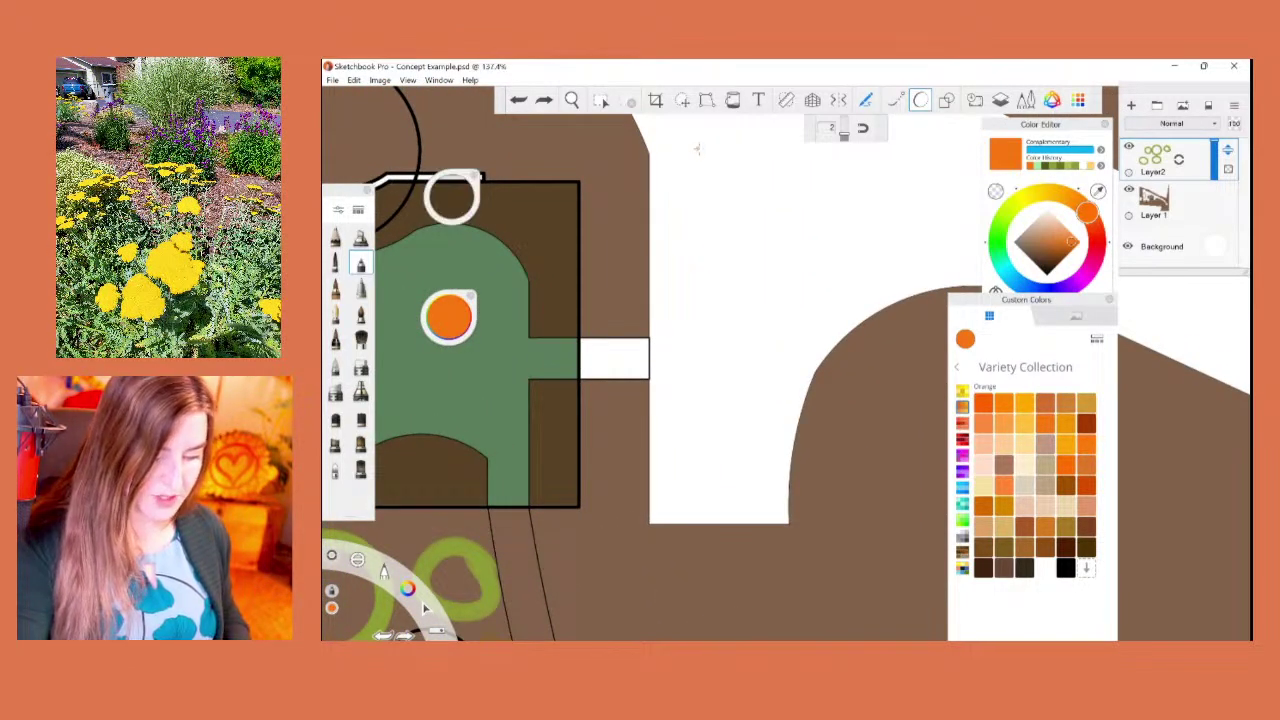
{"action": "left_click_drag", "start_coordinate": [697, 148], "coordinate": [697, 452]}
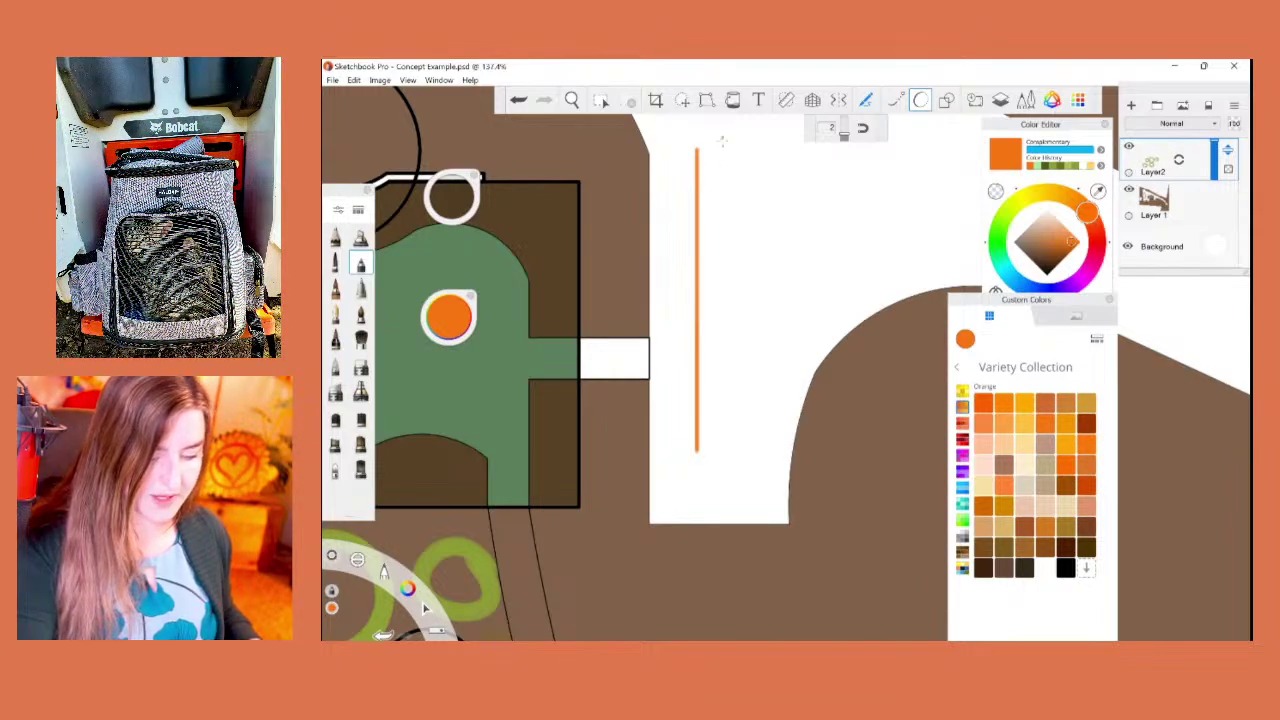
{"action": "left_click_drag", "start_coordinate": [722, 141], "coordinate": [726, 447]}
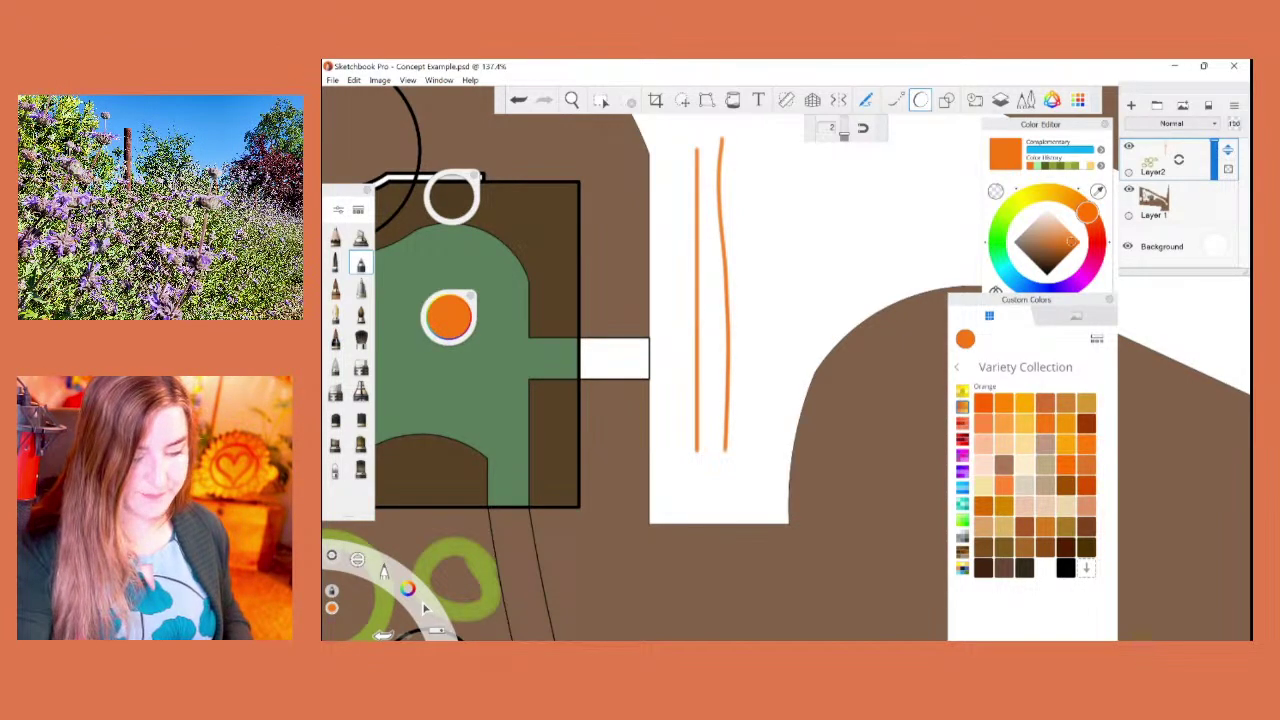
{"action": "left_click_drag", "start_coordinate": [745, 142], "coordinate": [747, 470]}
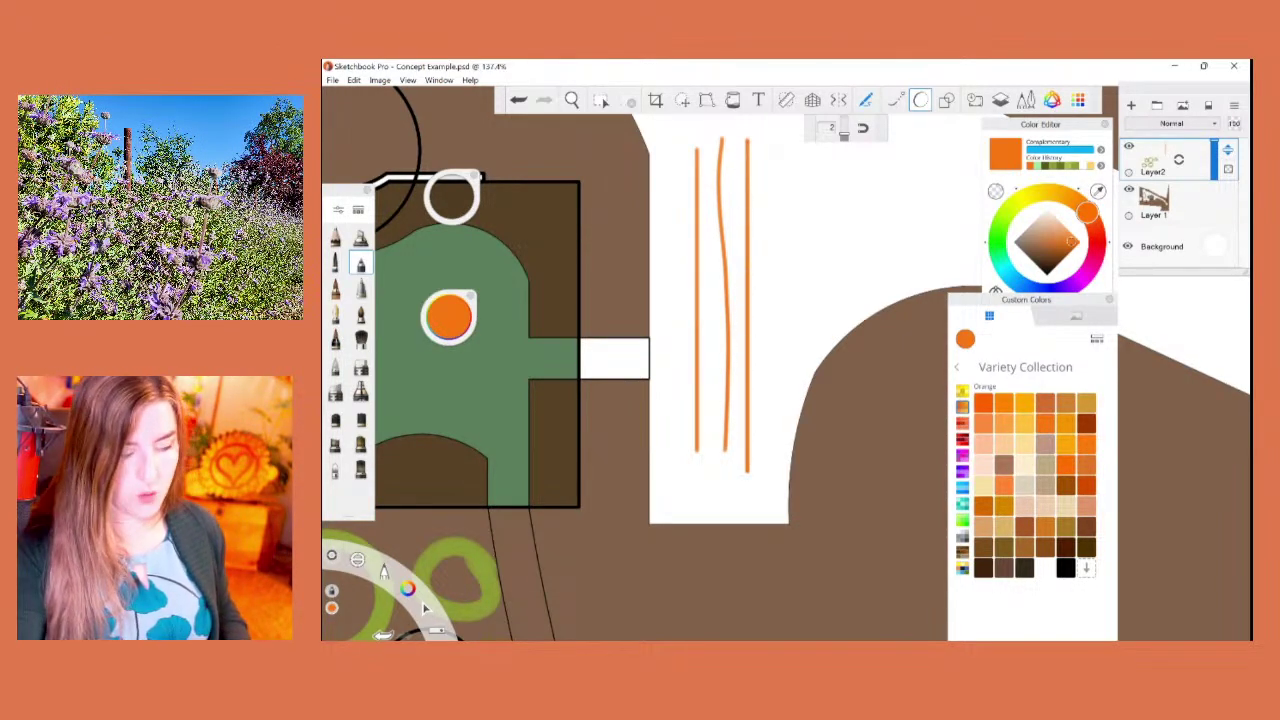
{"action": "key", "text": "ctrl+z"}
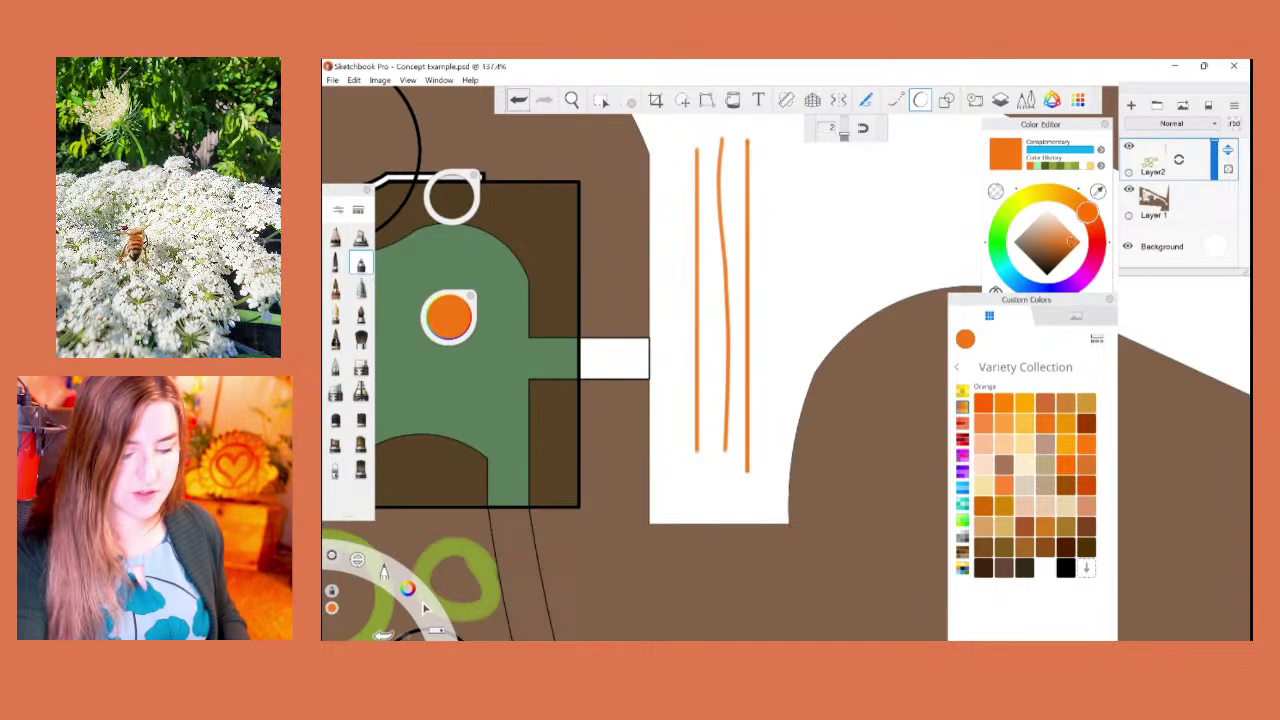
{"action": "key", "text": "ctrl+z"}
{"action": "key", "text": "ctrl+z"}
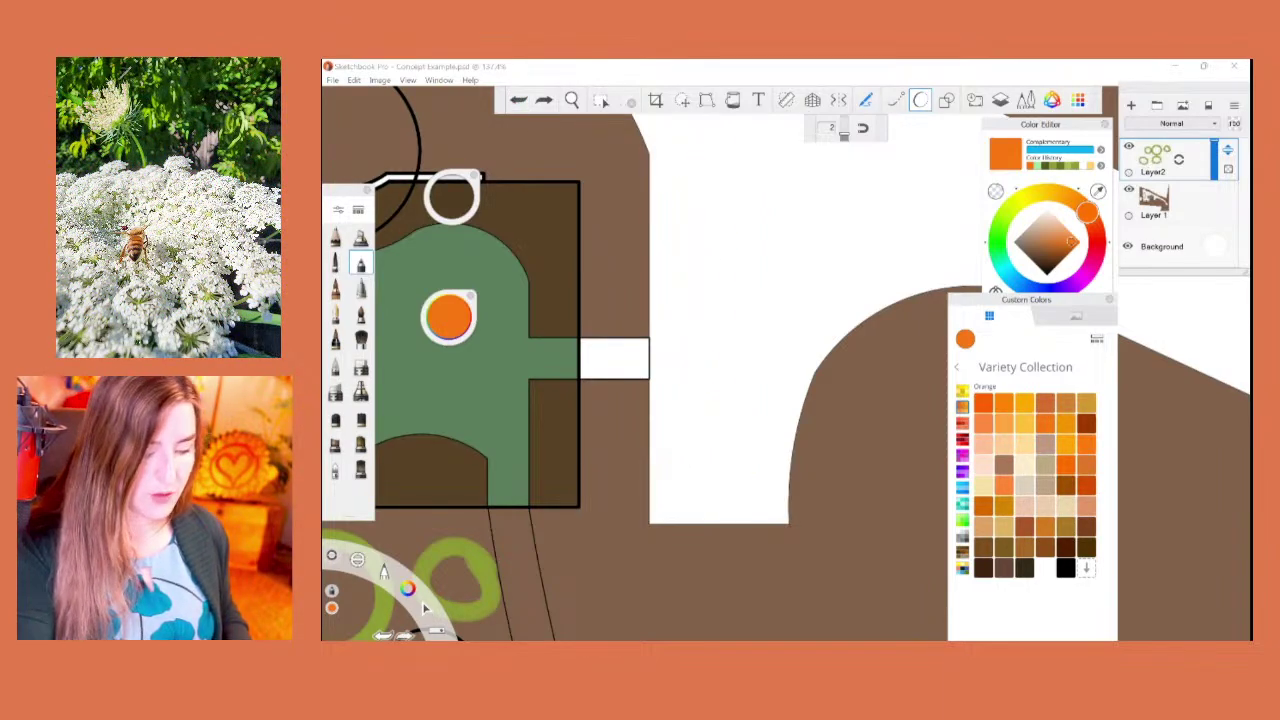
Step: Dismiss the Ruler, trace the white paved area's west and lower edges in orange and add a broken vertical line down its middle
{"action": "key", "text": "r"}
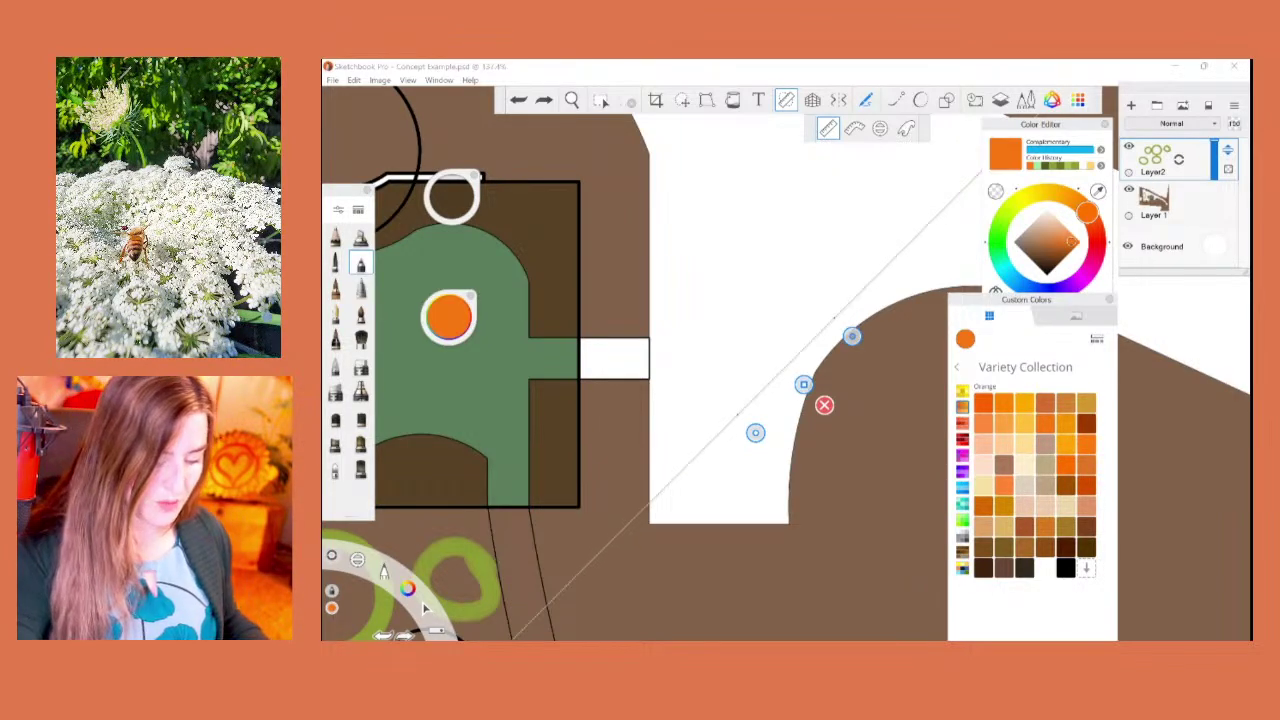
{"action": "left_click", "coordinate": [824, 404]}
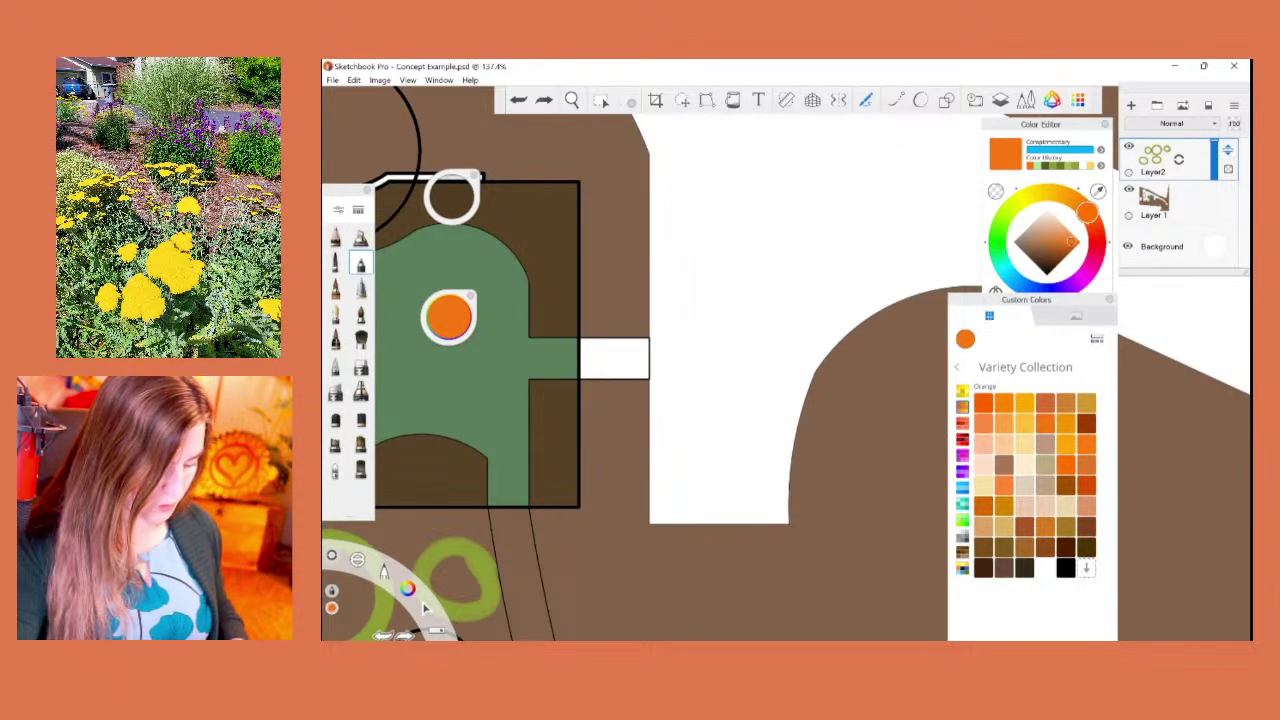
{"action": "left_click_drag", "start_coordinate": [648, 168], "coordinate": [648, 506]}
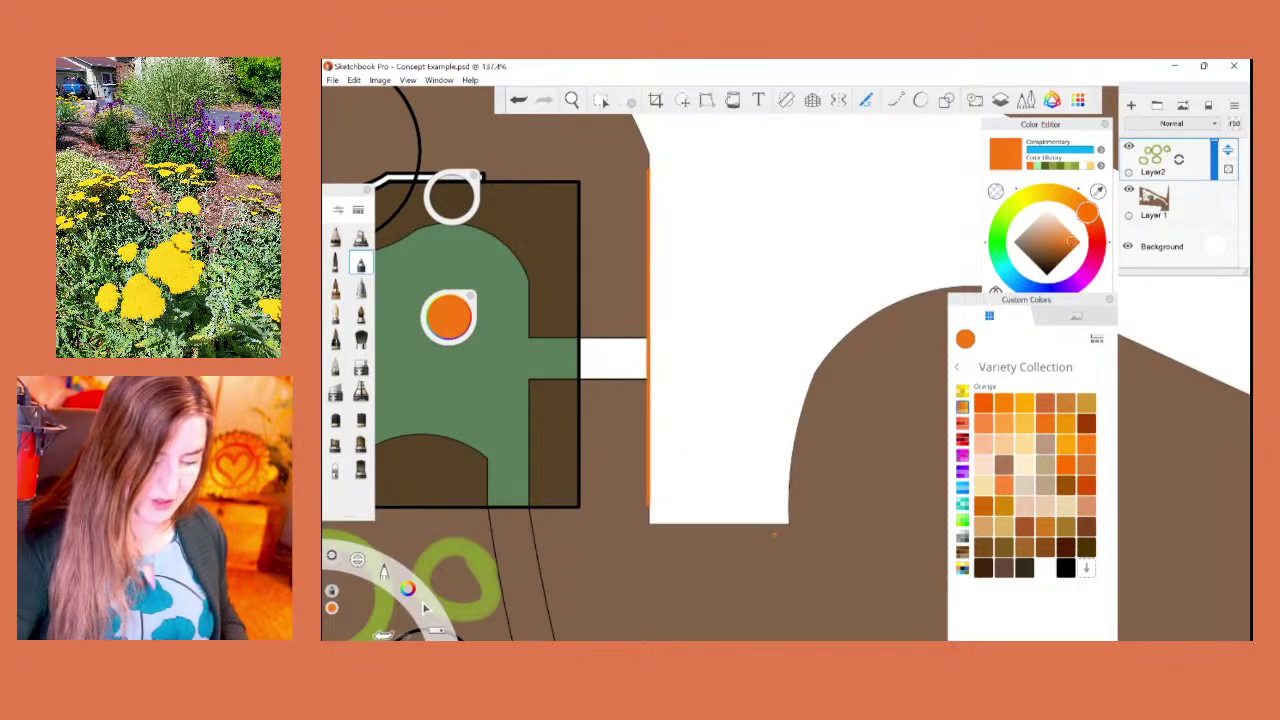
{"action": "mouse_move", "coordinate": [788, 522]}
{"action": "left_mouse_down"}
{"action": "mouse_move", "coordinate": [704, 524]}
{"action": "mouse_move", "coordinate": [650, 522]}
{"action": "left_mouse_up"}
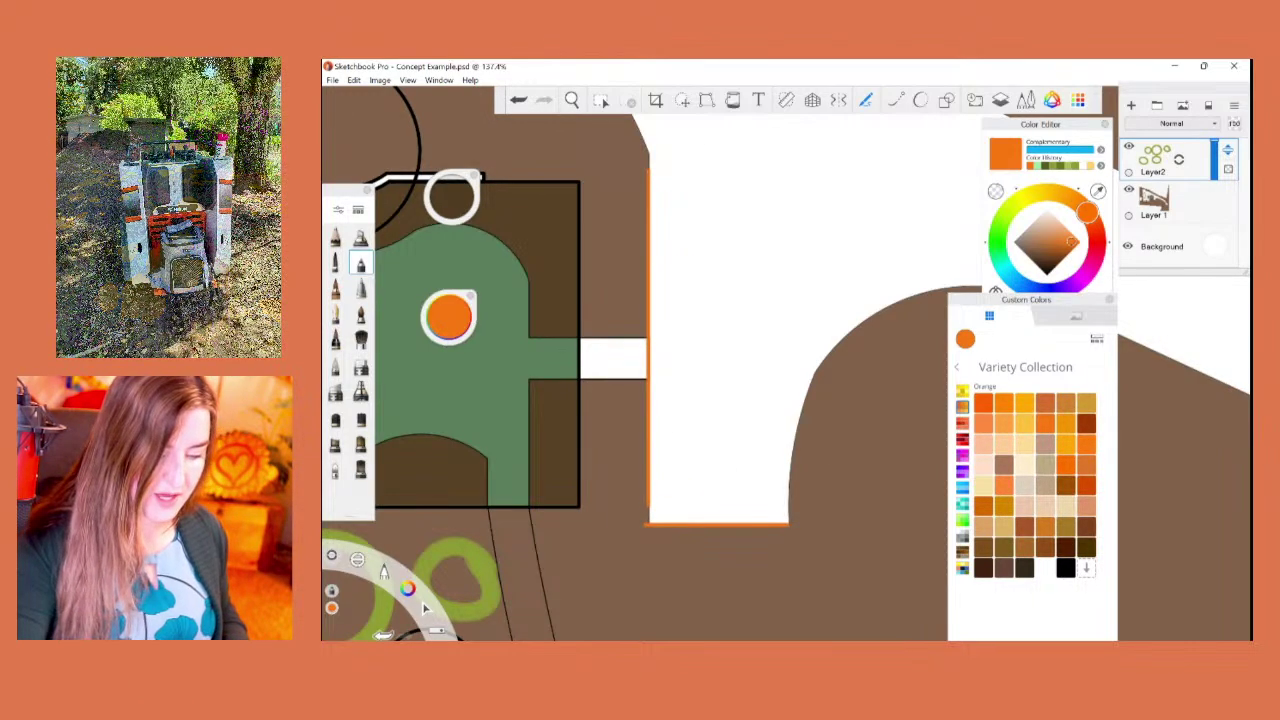
{"action": "left_click_drag", "start_coordinate": [724, 158], "coordinate": [718, 512]}
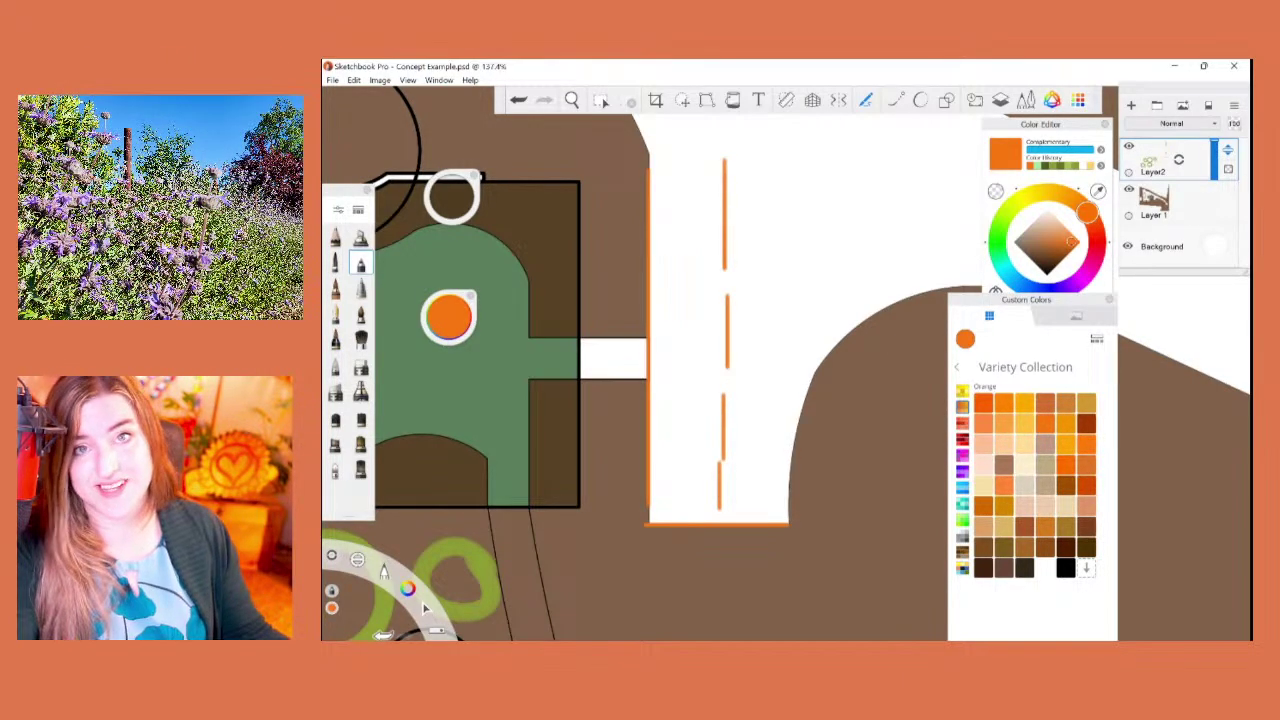
Step: Undo all the orange tracing and the broken line on the white paved area
{"action": "key", "text": "ctrl+z"}
{"action": "key", "text": "ctrl+z"}
{"action": "key", "text": "ctrl+z"}
{"action": "key", "text": "ctrl+z"}
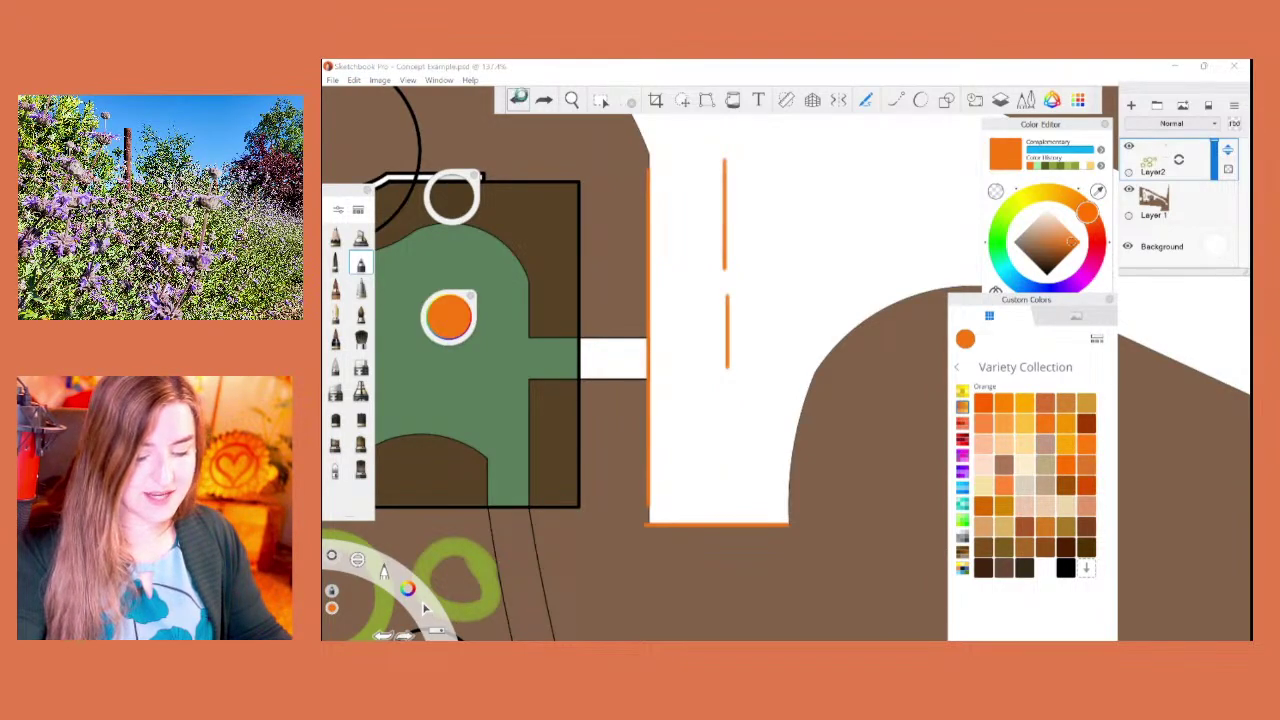
{"action": "key", "text": "ctrl+z"}
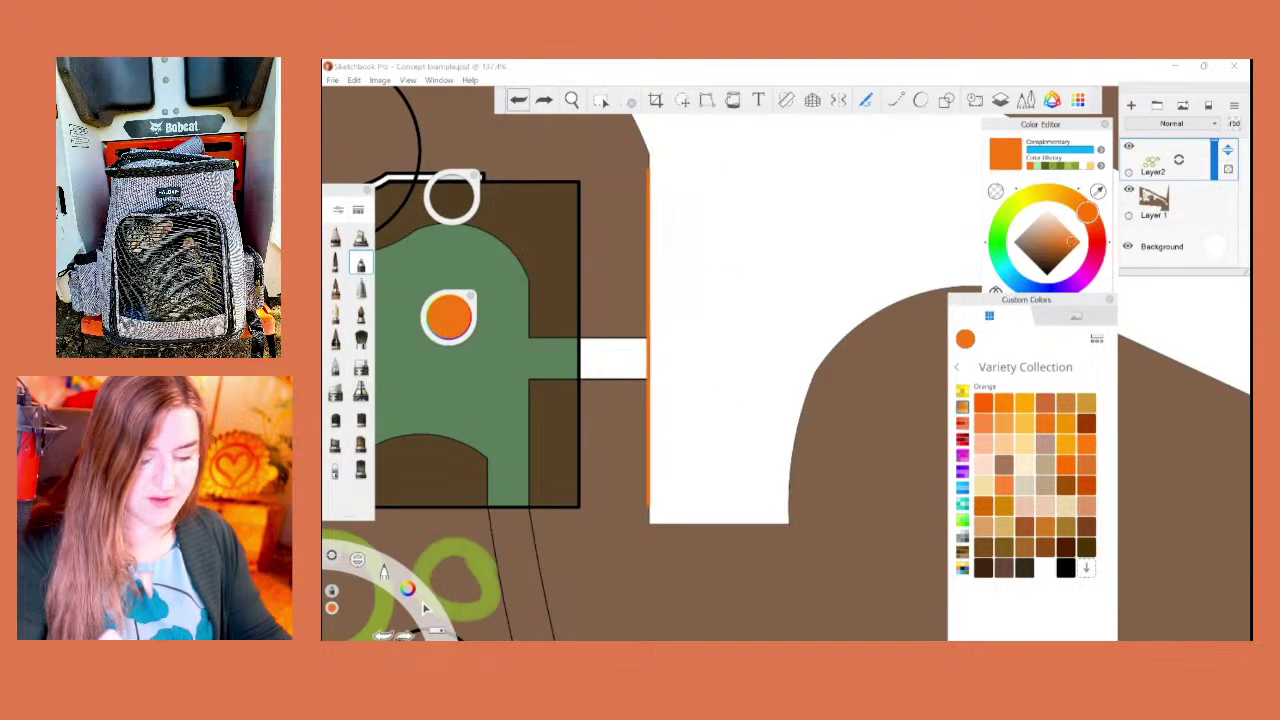
{"action": "key", "text": "ctrl+z"}
{"action": "scroll", "coordinate": [423, 608], "scroll_direction": "down", "scroll_amount": 5}
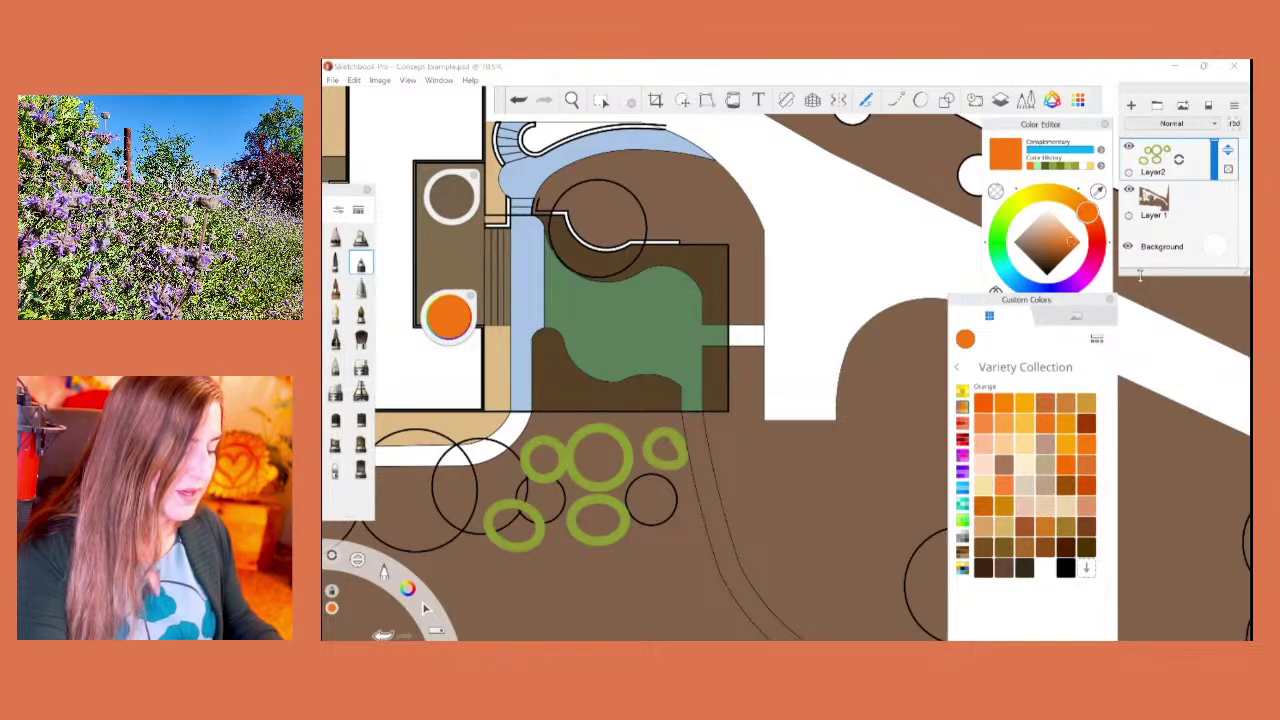
Step: Enlarge the layer list and rename Layer2 as "Example Brush Diagram"
{"action": "left_click_drag", "start_coordinate": [1145, 273], "coordinate": [1148, 435]}
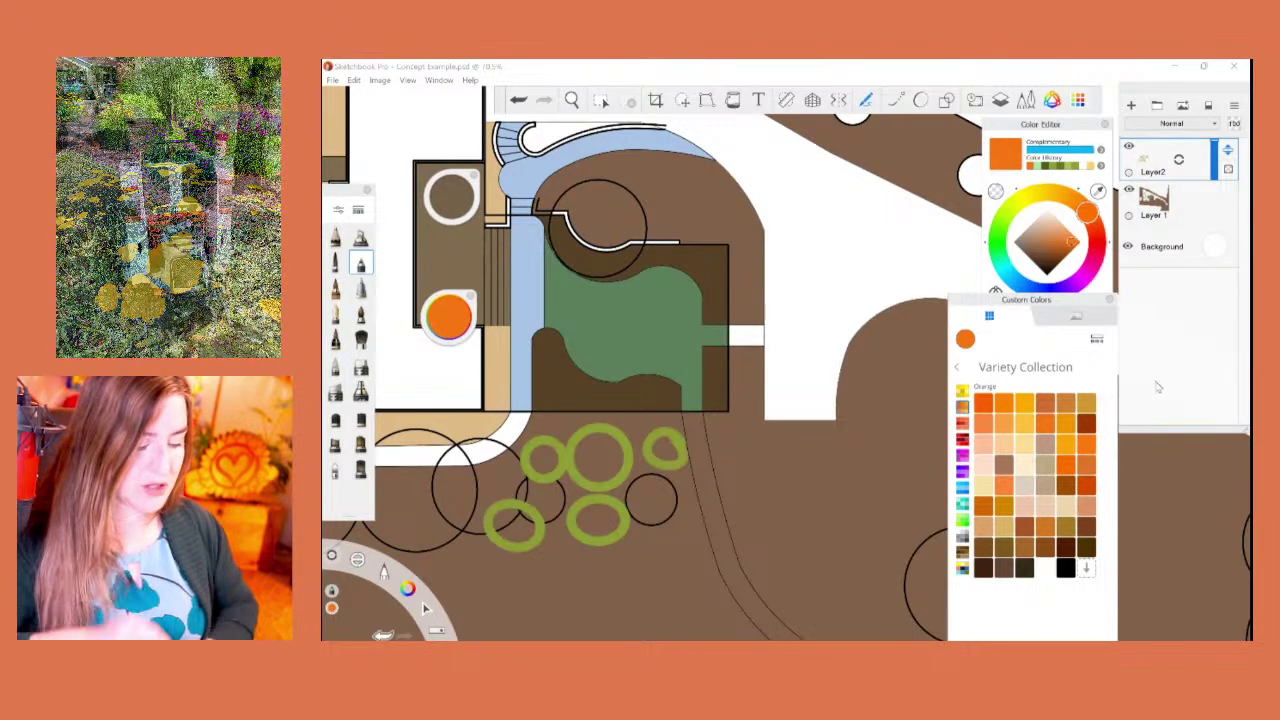
{"action": "left_click", "coordinate": [1181, 161]}
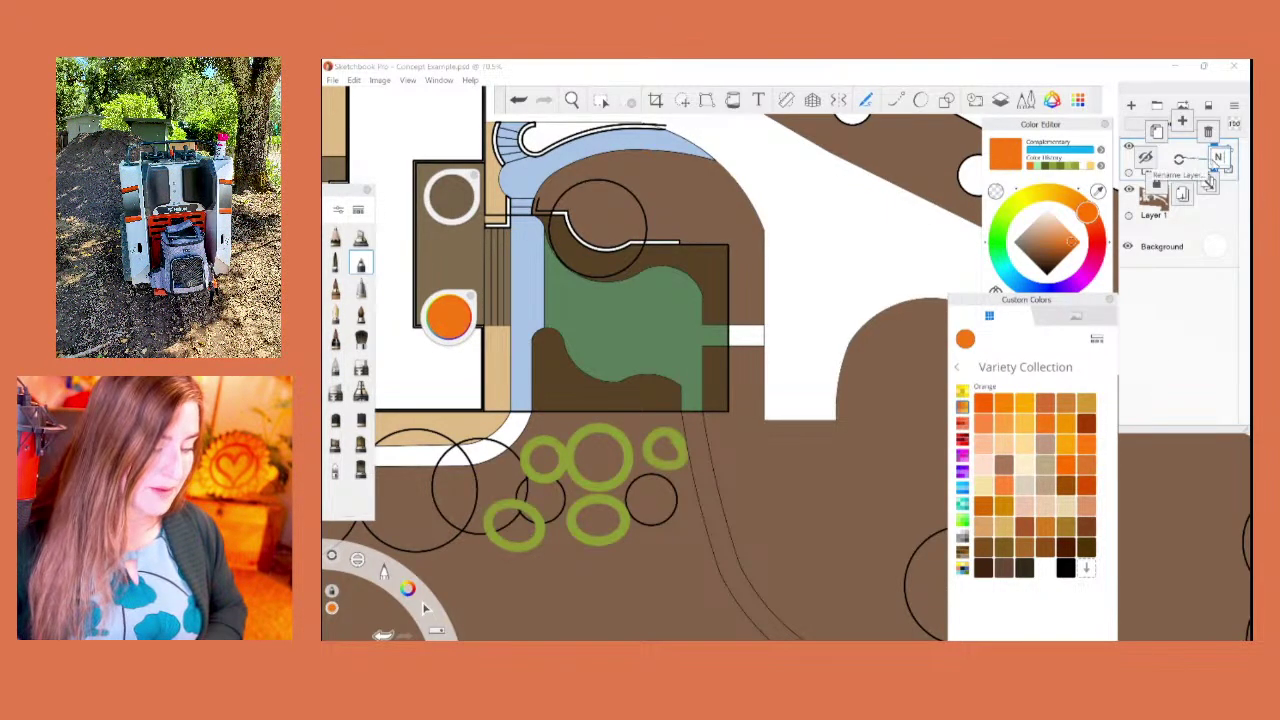
{"action": "left_click", "coordinate": [1218, 157]}
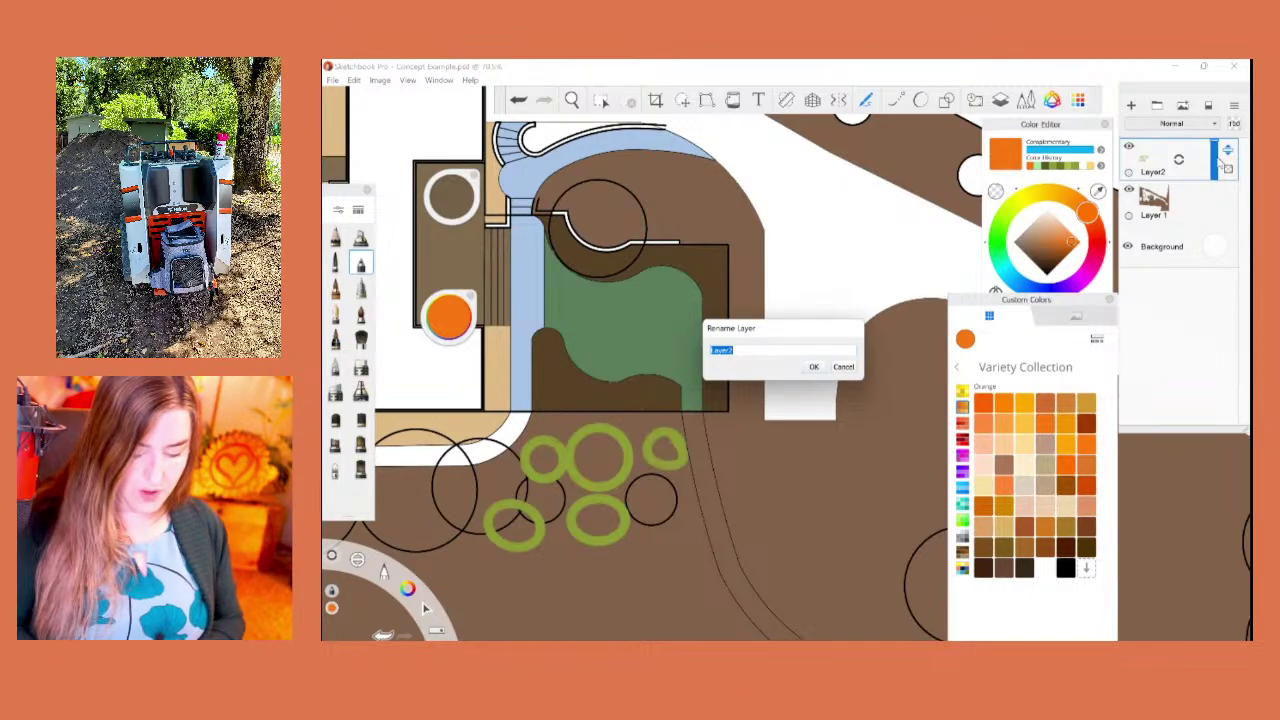
{"action": "type", "text": "c"}
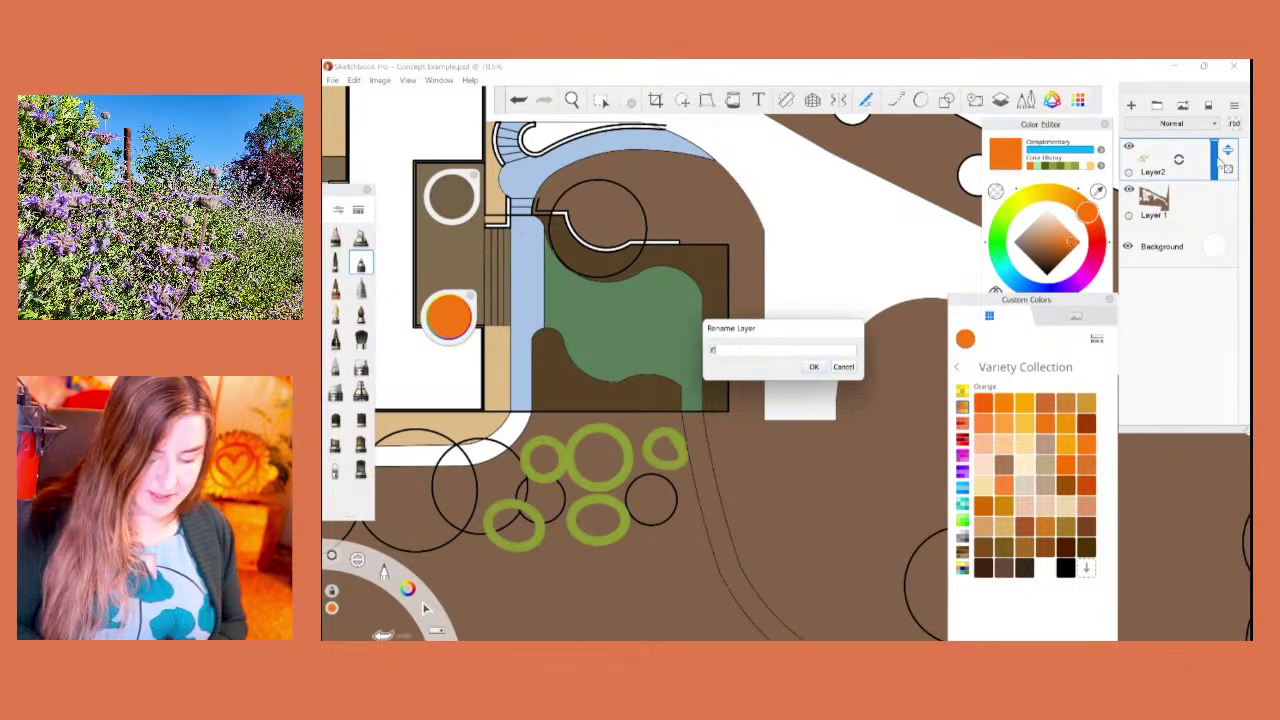
{"action": "type", "text": "xample Brush "}
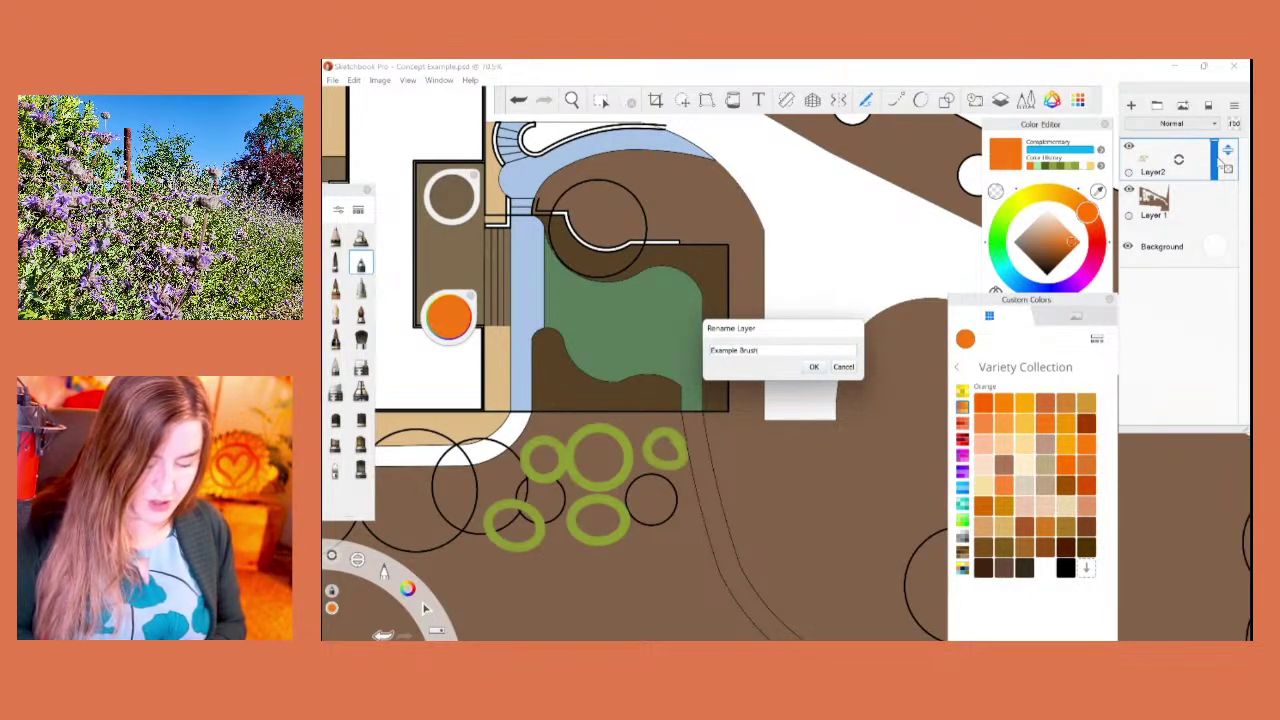
{"action": "type", "text": "Da"}
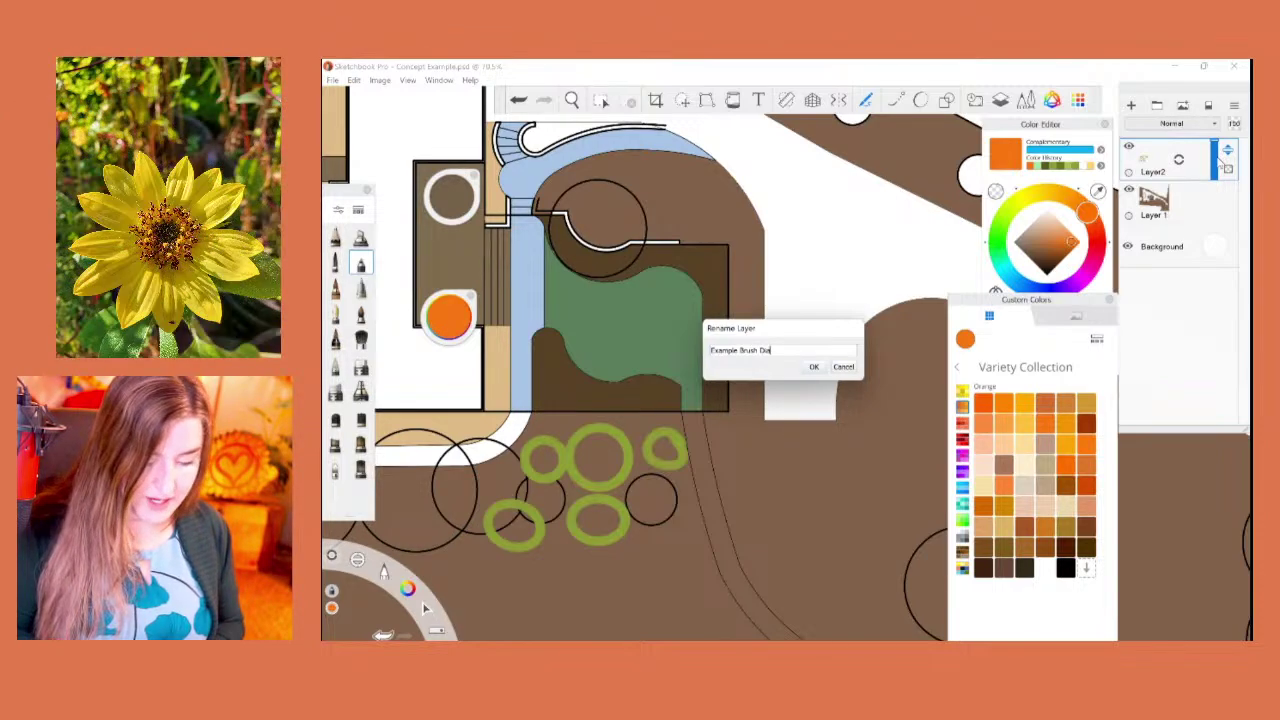
{"action": "type", "text": "agram"}
{"action": "key", "text": "Return"}
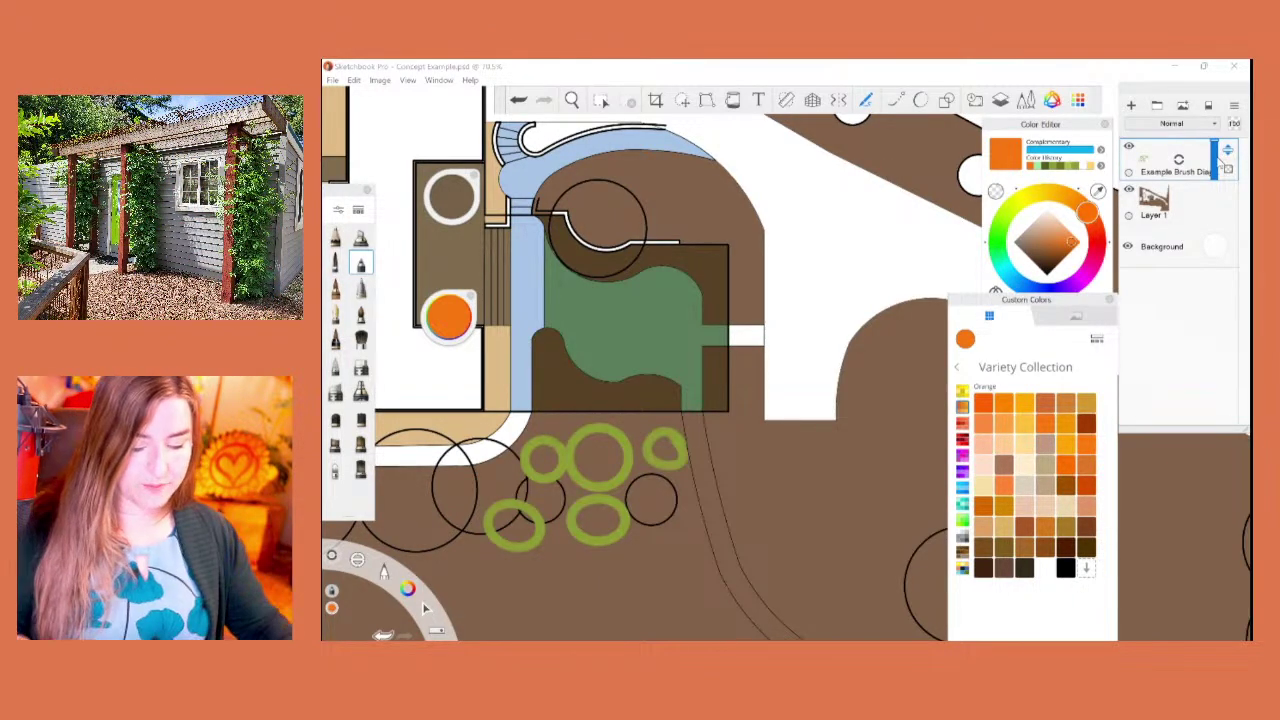
Step: Pick a pale yellow from the Yellow and Yellow Orange swatches of the Variety Collection
{"action": "left_click", "coordinate": [962, 391]}
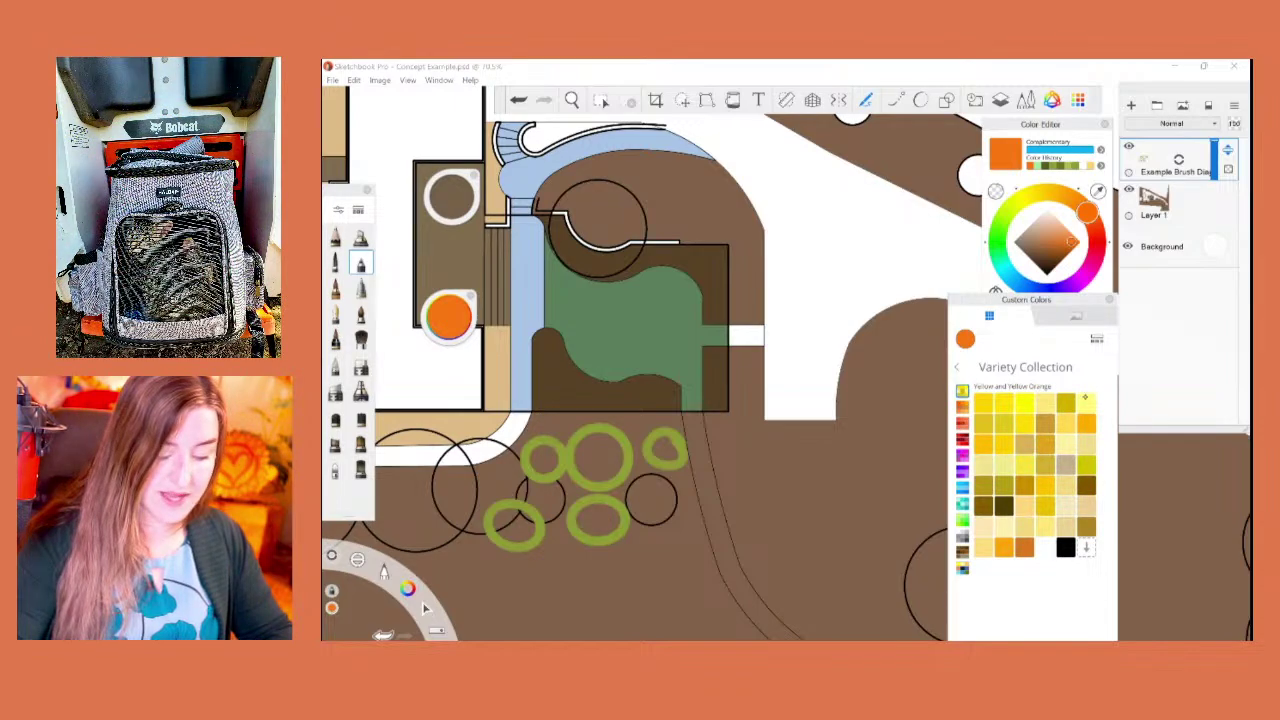
{"action": "left_click", "coordinate": [1086, 399]}
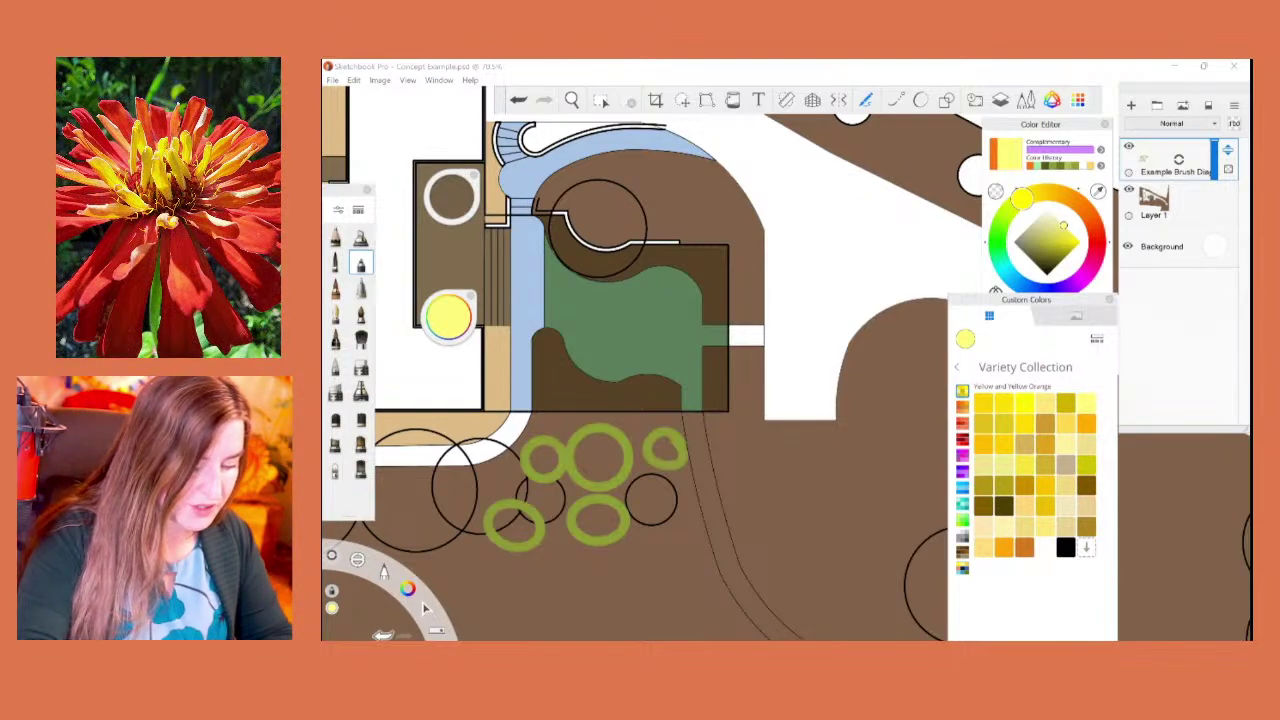
Step: Set the background colour to dark gray and hide Layer 1
{"action": "left_click", "coordinate": [1215, 244]}
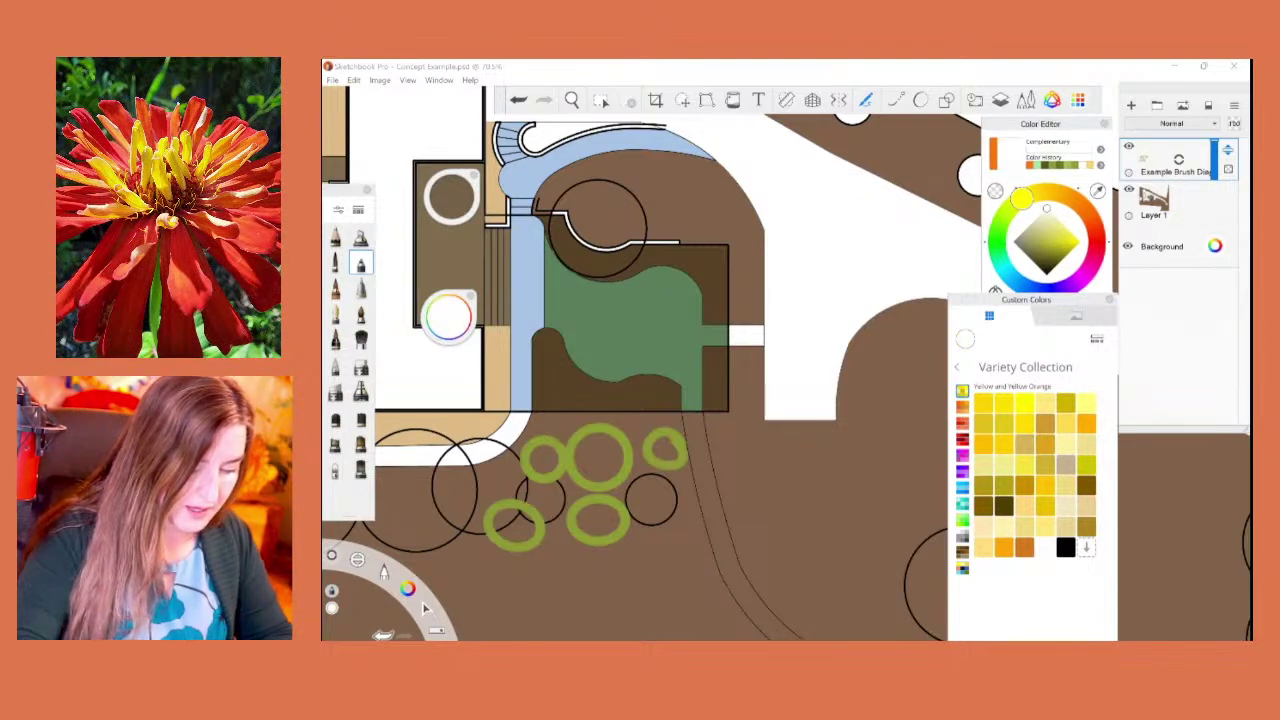
{"action": "left_click", "coordinate": [1026, 254]}
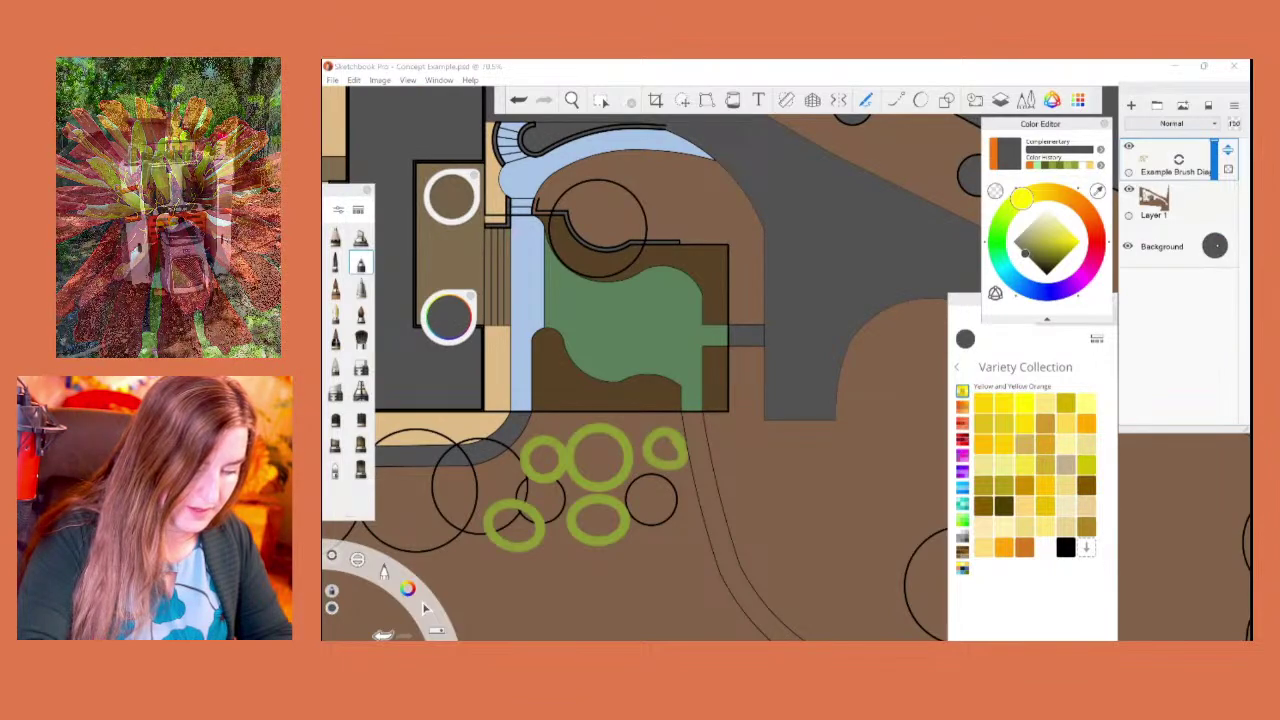
{"action": "left_click", "coordinate": [1129, 189]}
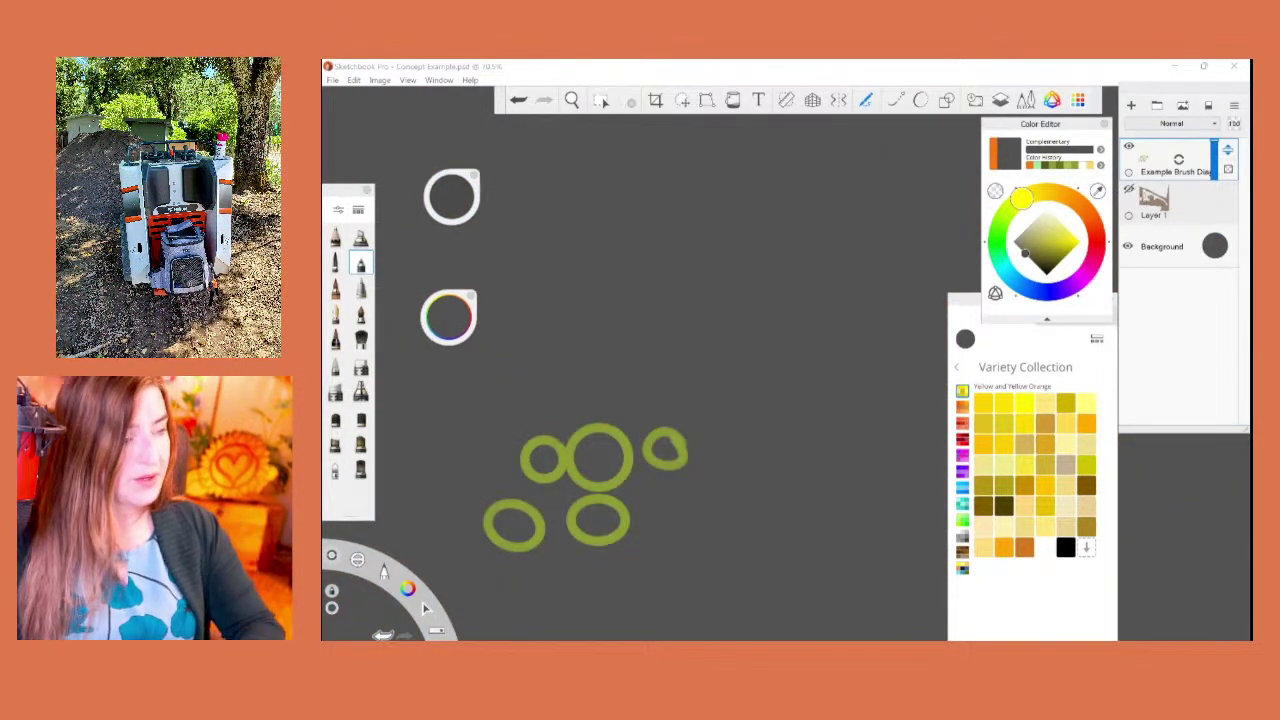
{"action": "scroll", "coordinate": [640, 480], "scroll_direction": "down", "scroll_amount": 3}
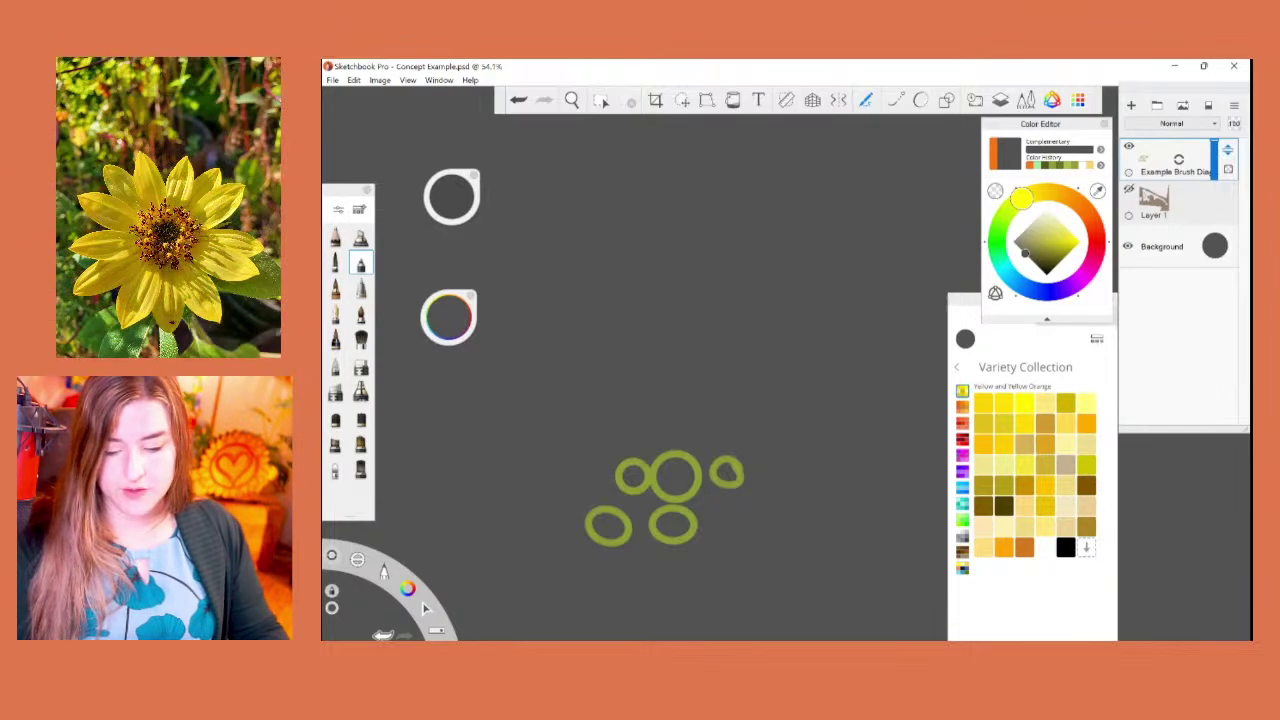
Step: Browse the Brush Library, choose the Hardline brush from the Pastel set and try it on the empty canvas
{"action": "left_click", "coordinate": [355, 207]}
{"action": "left_click", "coordinate": [357, 209]}
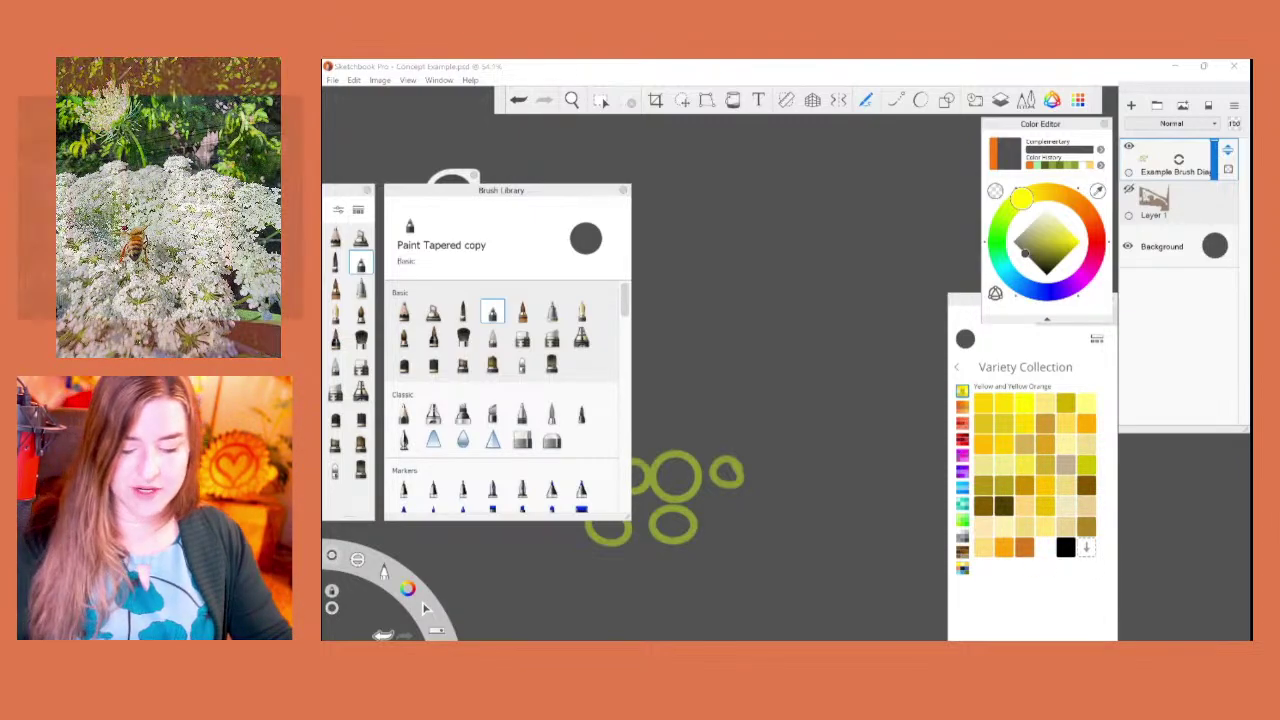
{"action": "left_click_drag", "start_coordinate": [624, 309], "coordinate": [621, 498]}
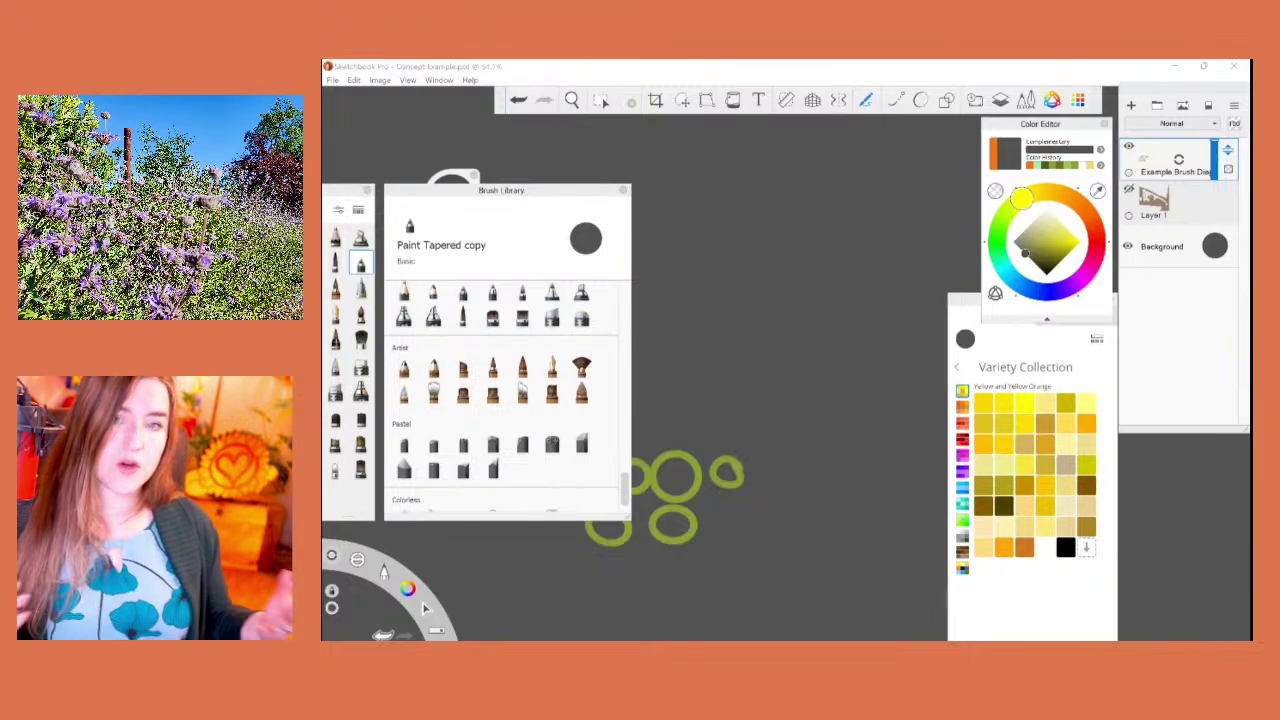
{"action": "left_click_drag", "start_coordinate": [628, 490], "coordinate": [621, 405]}
{"action": "scroll", "coordinate": [504, 397], "scroll_direction": "down", "scroll_amount": 10}
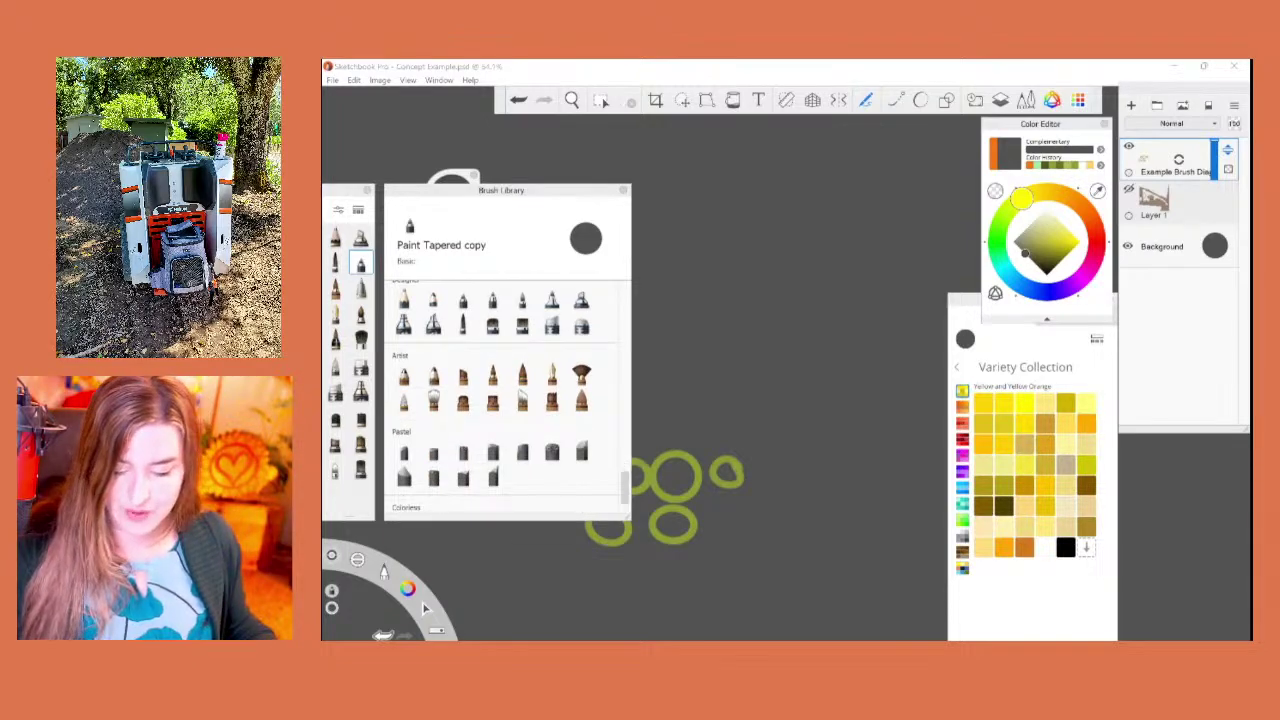
{"action": "left_click", "coordinate": [582, 451]}
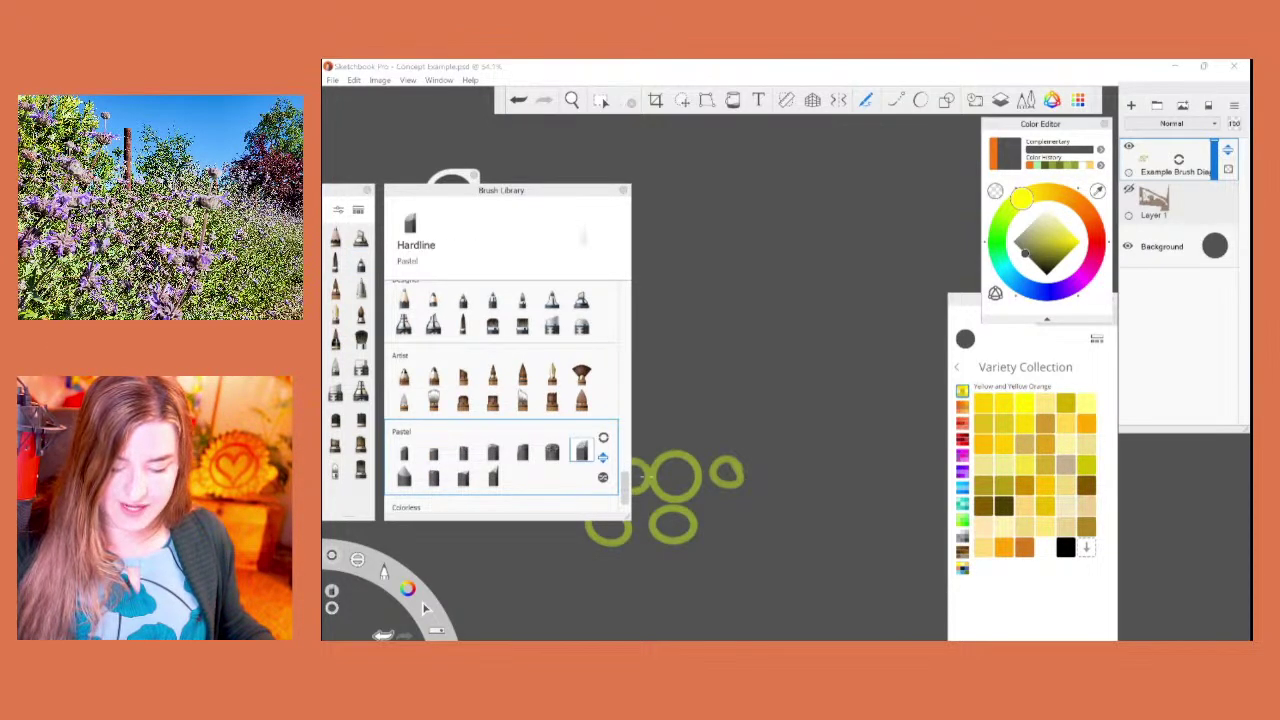
{"action": "left_click", "coordinate": [807, 324]}
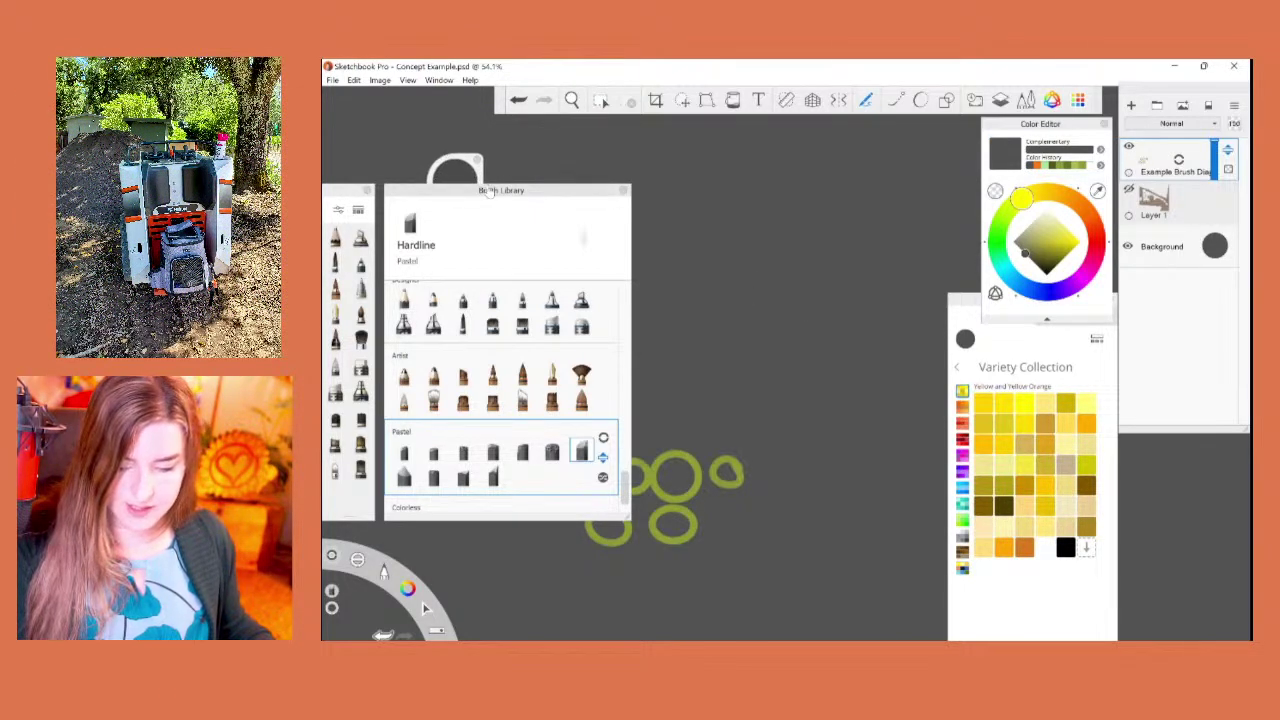
Step: Move the Brush Library clear of the brush and color pucks and try the pucks, setting flow to 96% and lightening the gray
{"action": "mouse_move", "coordinate": [507, 193]}
{"action": "left_mouse_down"}
{"action": "mouse_move", "coordinate": [589, 220]}
{"action": "mouse_move", "coordinate": [511, 283]}
{"action": "left_mouse_up"}
{"action": "left_click_drag", "start_coordinate": [455, 181], "coordinate": [455, 185]}
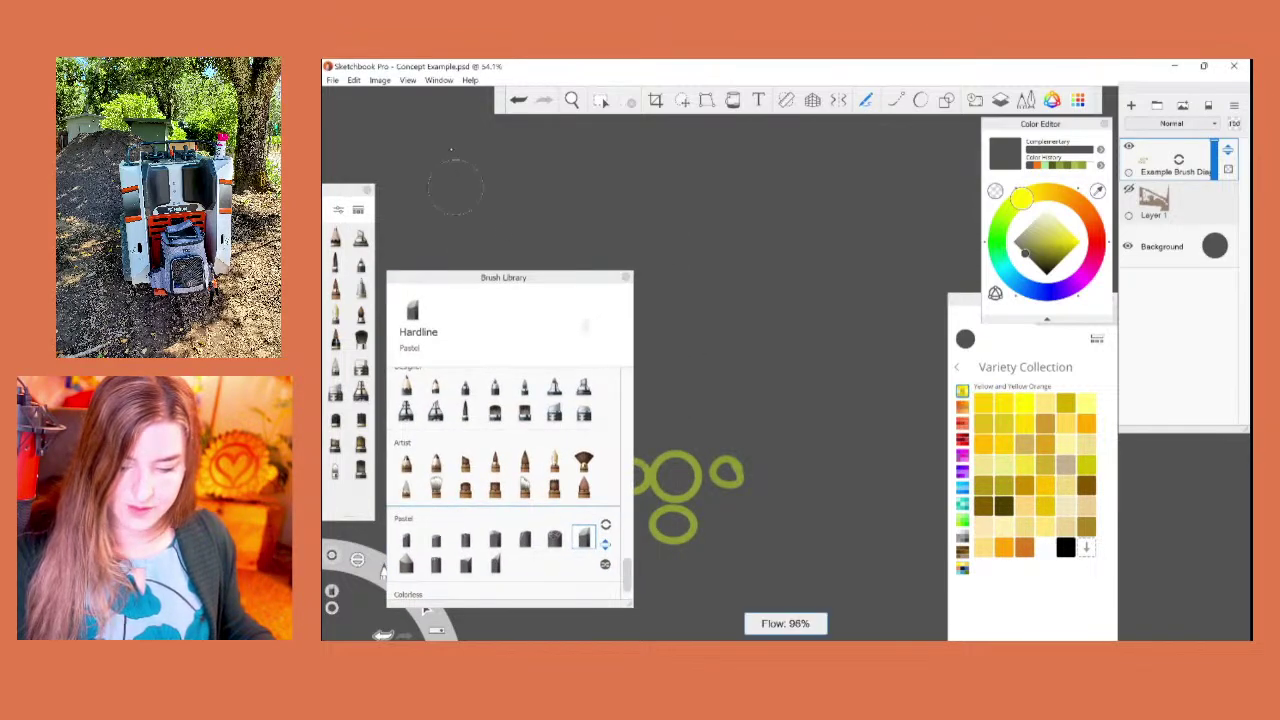
{"action": "left_click_drag", "start_coordinate": [462, 286], "coordinate": [577, 291]}
{"action": "left_click_drag", "start_coordinate": [448, 318], "coordinate": [448, 242]}
{"action": "left_click_drag", "start_coordinate": [424, 607], "coordinate": [424, 607]}
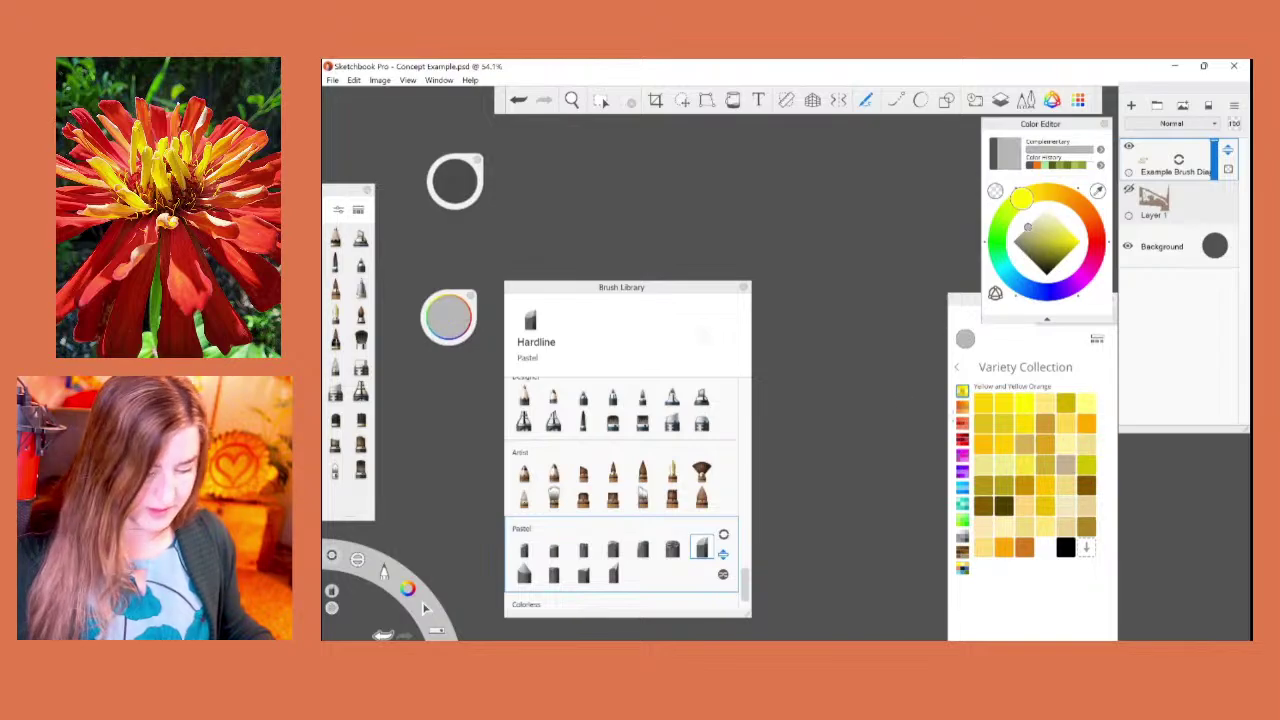
Step: Set the colour to pale yellow and choose the Design Pencil from the Designer brush set
{"action": "left_click", "coordinate": [1088, 403]}
{"action": "mouse_move", "coordinate": [580, 291]}
{"action": "left_mouse_down"}
{"action": "mouse_move", "coordinate": [444, 246]}
{"action": "mouse_move", "coordinate": [472, 236]}
{"action": "left_mouse_up"}
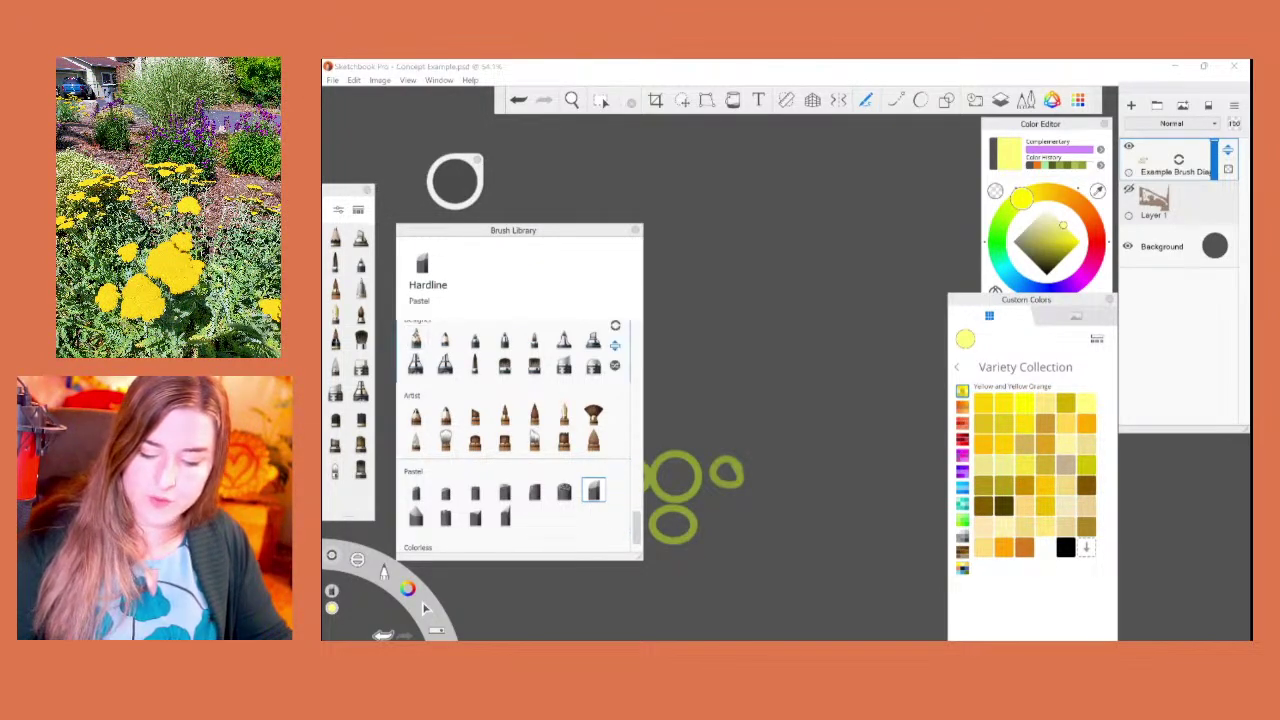
{"action": "left_click", "coordinate": [416, 339]}
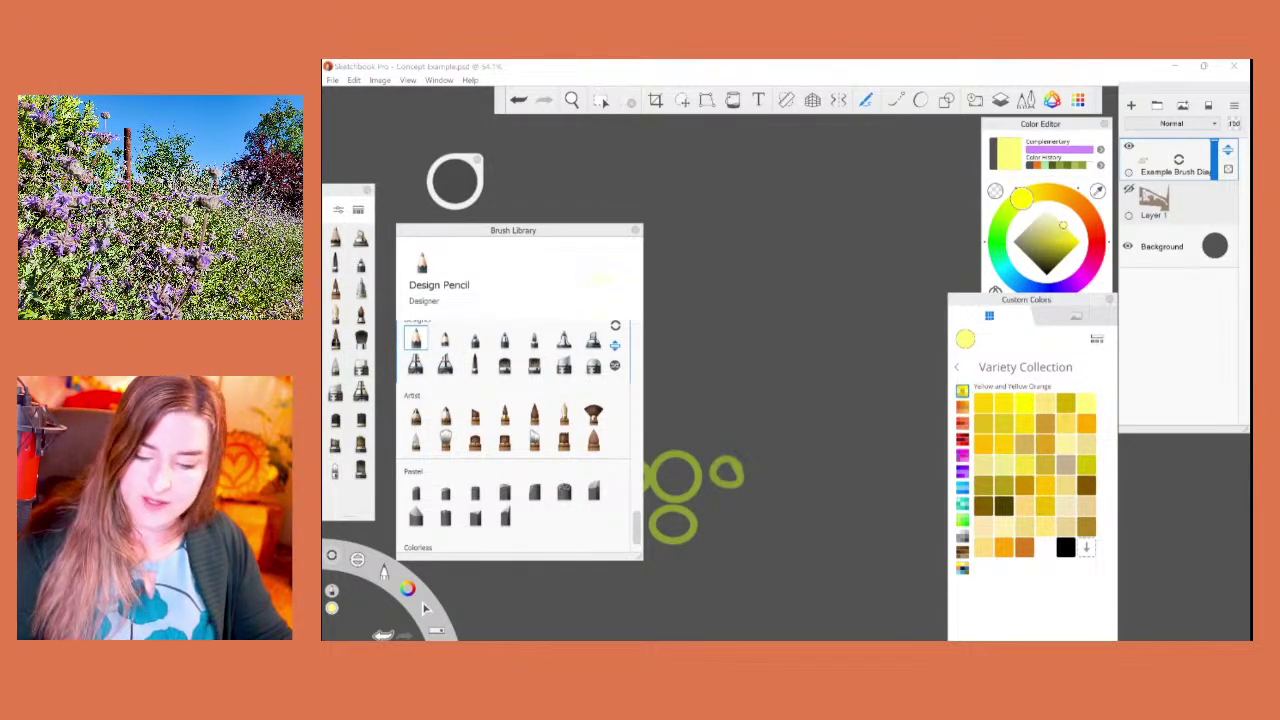
{"action": "left_click_drag", "start_coordinate": [455, 181], "coordinate": [483, 181]}
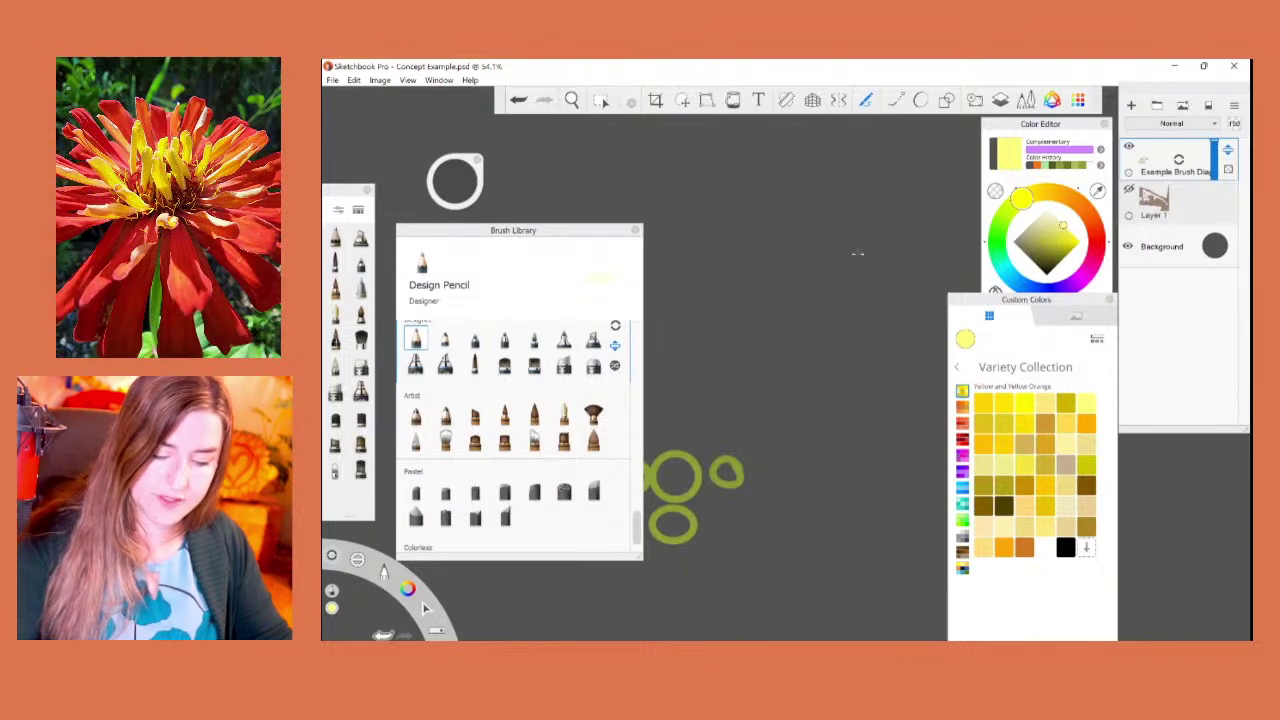
Step: Scribble thin pale yellow zigzags and loops with the Design Pencil in the empty area above the green rings
{"action": "mouse_move", "coordinate": [806, 194]}
{"action": "left_mouse_down"}
{"action": "mouse_move", "coordinate": [877, 305]}
{"action": "mouse_move", "coordinate": [727, 201]}
{"action": "mouse_move", "coordinate": [798, 315]}
{"action": "mouse_move", "coordinate": [759, 348]}
{"action": "mouse_move", "coordinate": [690, 345]}
{"action": "left_mouse_up"}
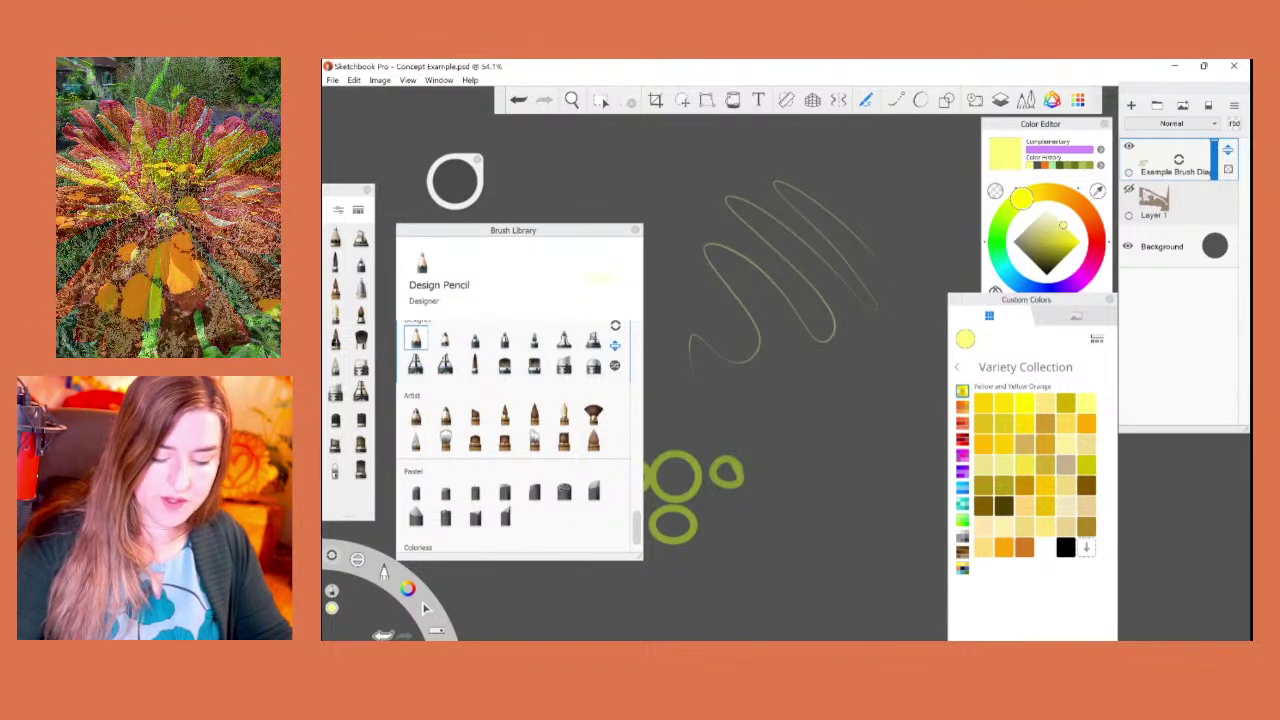
{"action": "left_click_drag", "start_coordinate": [831, 432], "coordinate": [772, 400]}
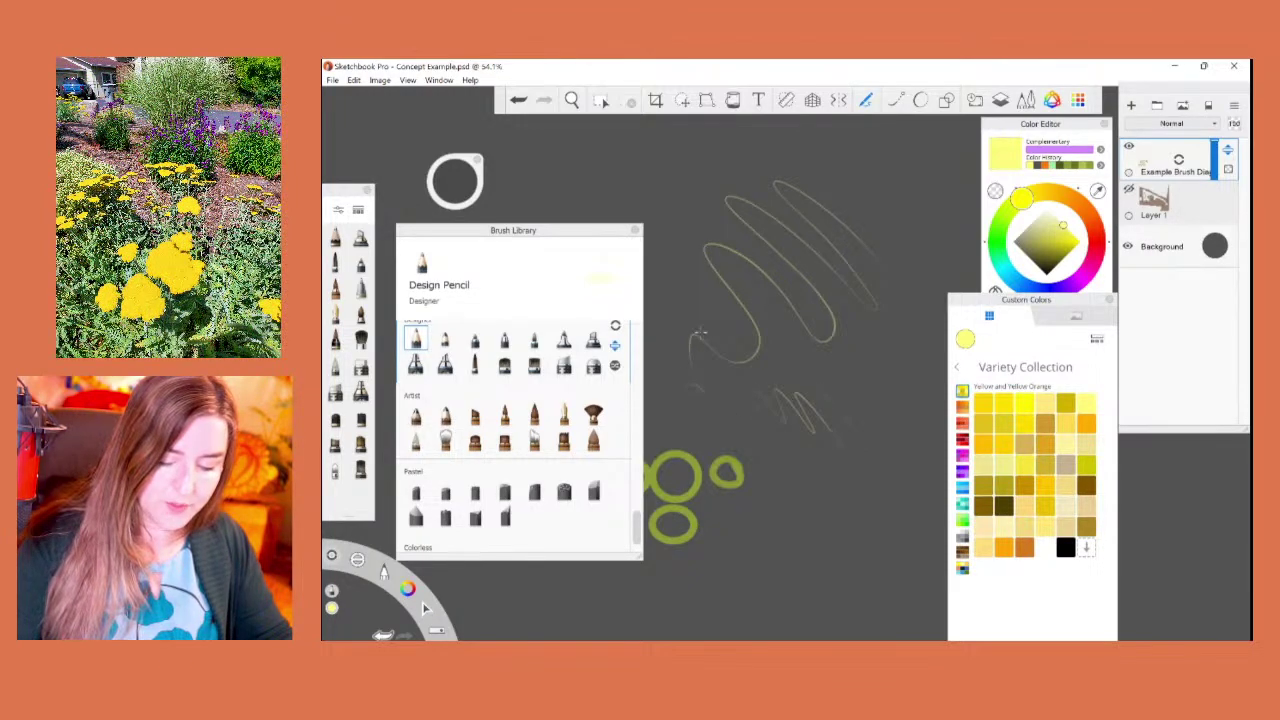
{"action": "left_click_drag", "start_coordinate": [889, 408], "coordinate": [724, 338]}
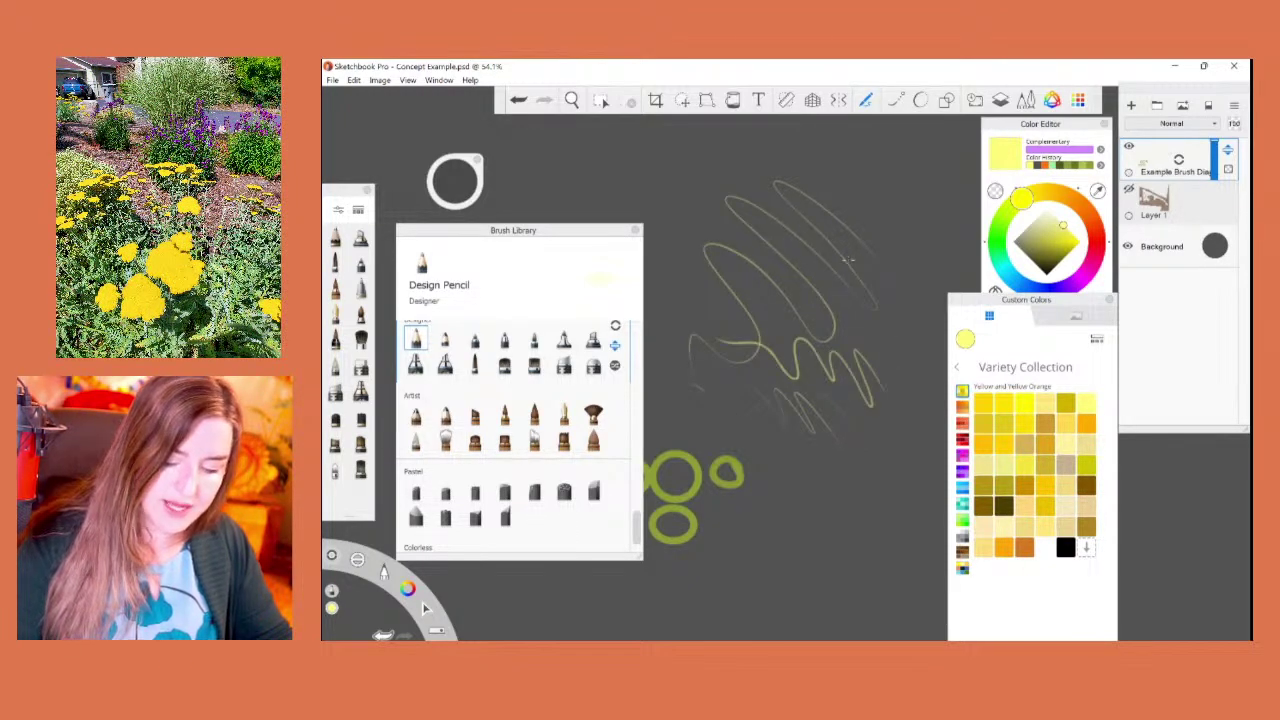
{"action": "mouse_move", "coordinate": [776, 214]}
{"action": "left_mouse_down"}
{"action": "mouse_move", "coordinate": [689, 203]}
{"action": "mouse_move", "coordinate": [772, 321]}
{"action": "mouse_move", "coordinate": [677, 277]}
{"action": "mouse_move", "coordinate": [680, 345]}
{"action": "left_mouse_up"}
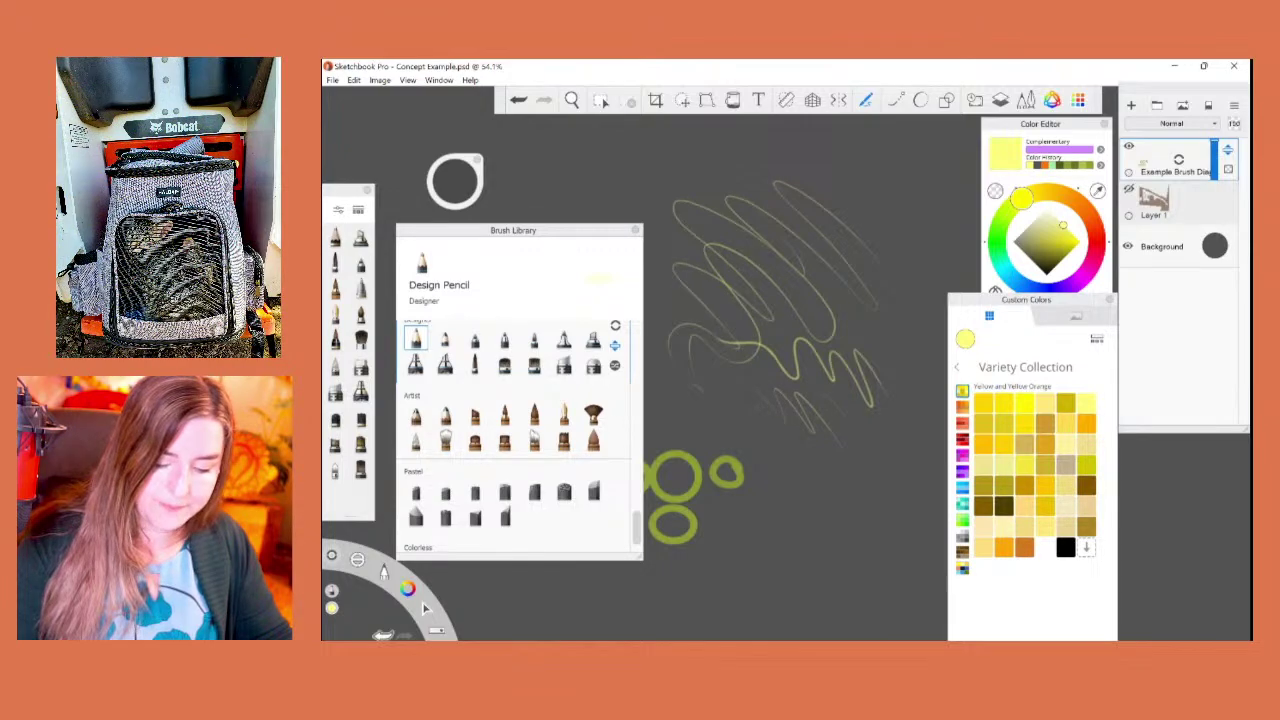
{"action": "mouse_move", "coordinate": [755, 183]}
{"action": "left_mouse_down"}
{"action": "mouse_move", "coordinate": [723, 208]}
{"action": "mouse_move", "coordinate": [714, 241]}
{"action": "mouse_move", "coordinate": [740, 272]}
{"action": "left_mouse_up"}
Step: Enlarge the Design Pencil and shade broad zigzag strokes over the thin pencil scribbles
{"action": "left_click_drag", "start_coordinate": [457, 190], "coordinate": [461, 190]}
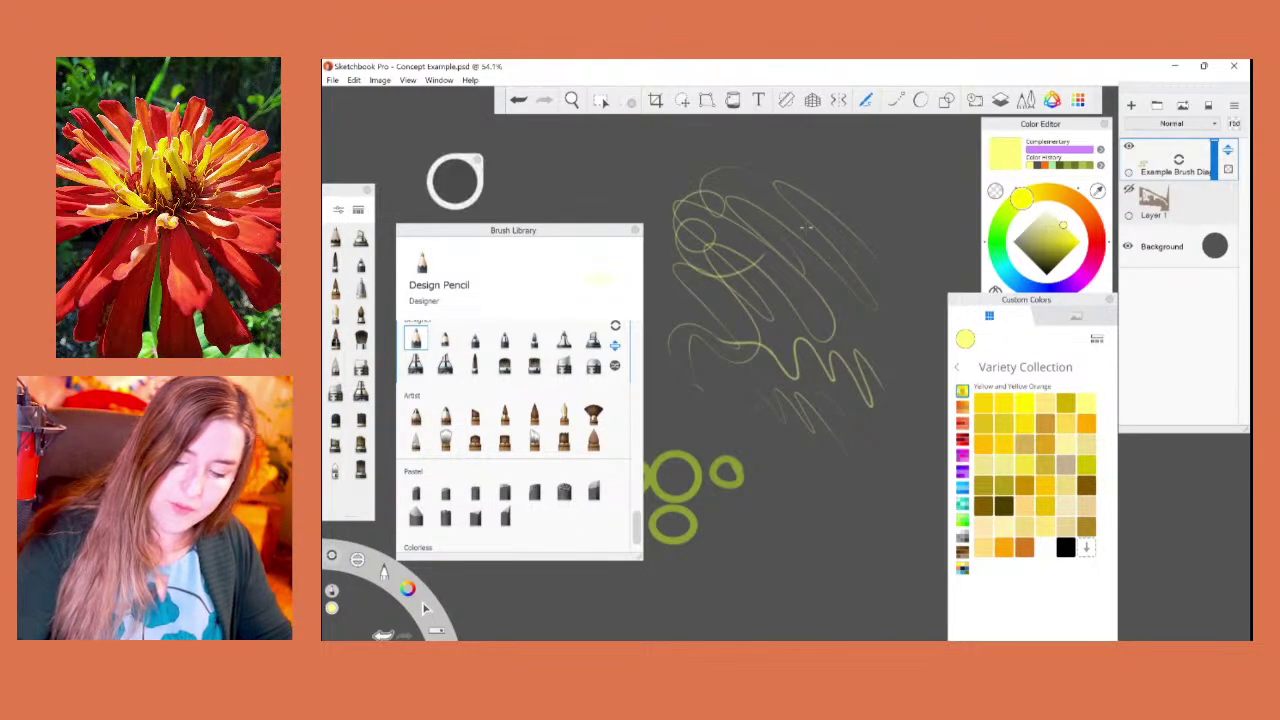
{"action": "mouse_move", "coordinate": [766, 151]}
{"action": "left_mouse_down"}
{"action": "mouse_move", "coordinate": [872, 226]}
{"action": "mouse_move", "coordinate": [700, 370]}
{"action": "left_mouse_up"}
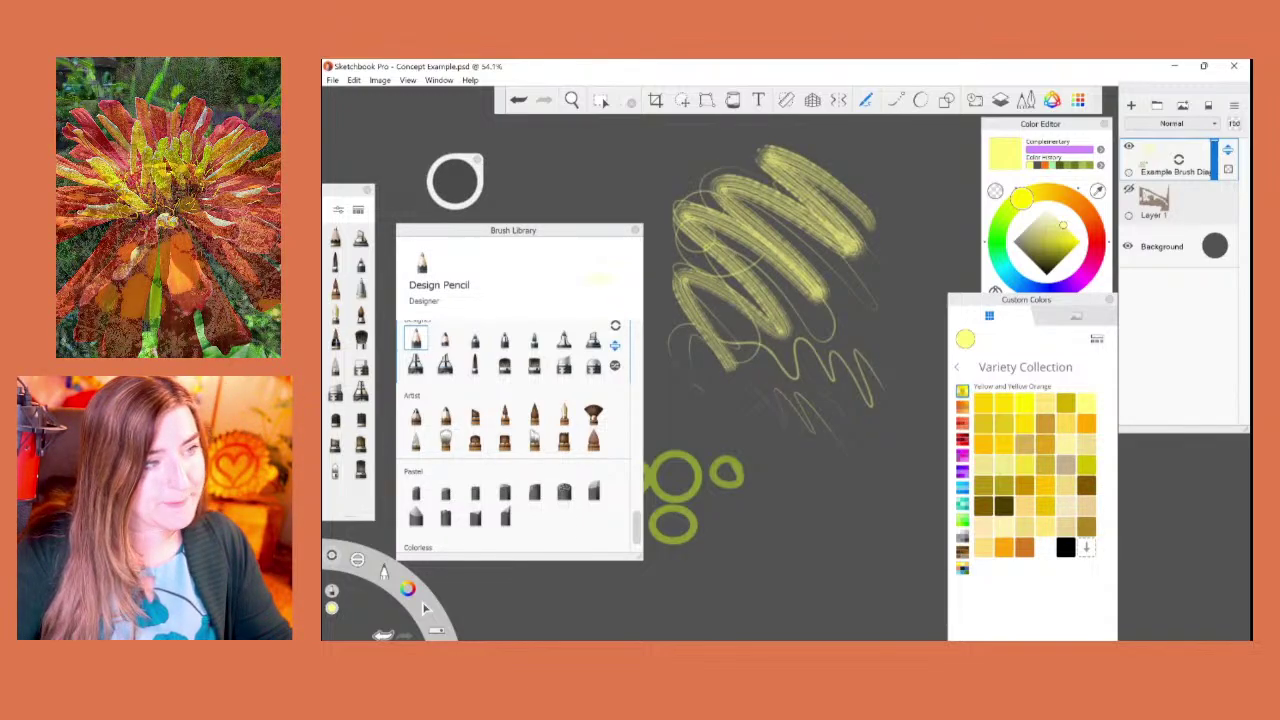
{"action": "mouse_move", "coordinate": [776, 262]}
{"action": "left_mouse_down"}
{"action": "mouse_move", "coordinate": [808, 356]}
{"action": "mouse_move", "coordinate": [700, 400]}
{"action": "mouse_move", "coordinate": [840, 335]}
{"action": "mouse_move", "coordinate": [725, 440]}
{"action": "left_mouse_up"}
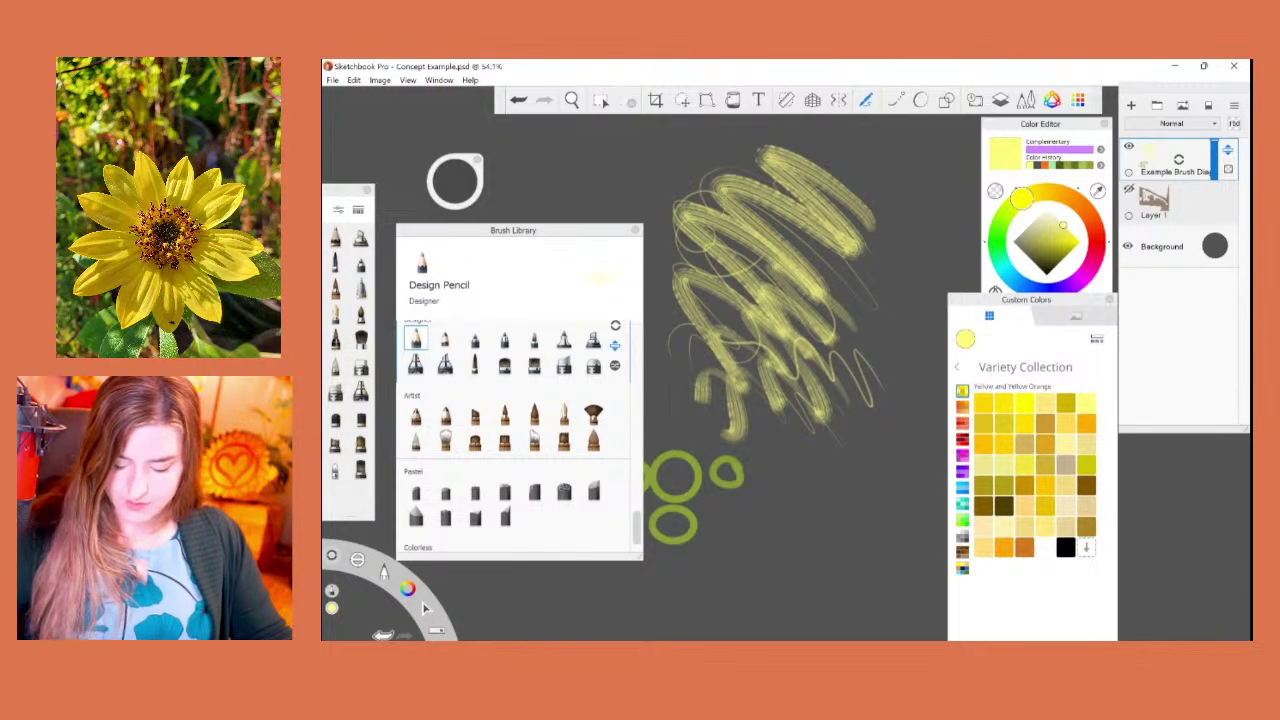
Step: Undo all the yellow Design Pencil scribbles, leaving only the green rings on the layer
{"action": "key", "text": "ctrl+z"}
{"action": "key", "text": "ctrl+z"}
{"action": "key", "text": "ctrl+z"}
{"action": "key", "text": "ctrl+z"}
{"action": "key", "text": "ctrl+z"}
{"action": "key", "text": "ctrl+z"}
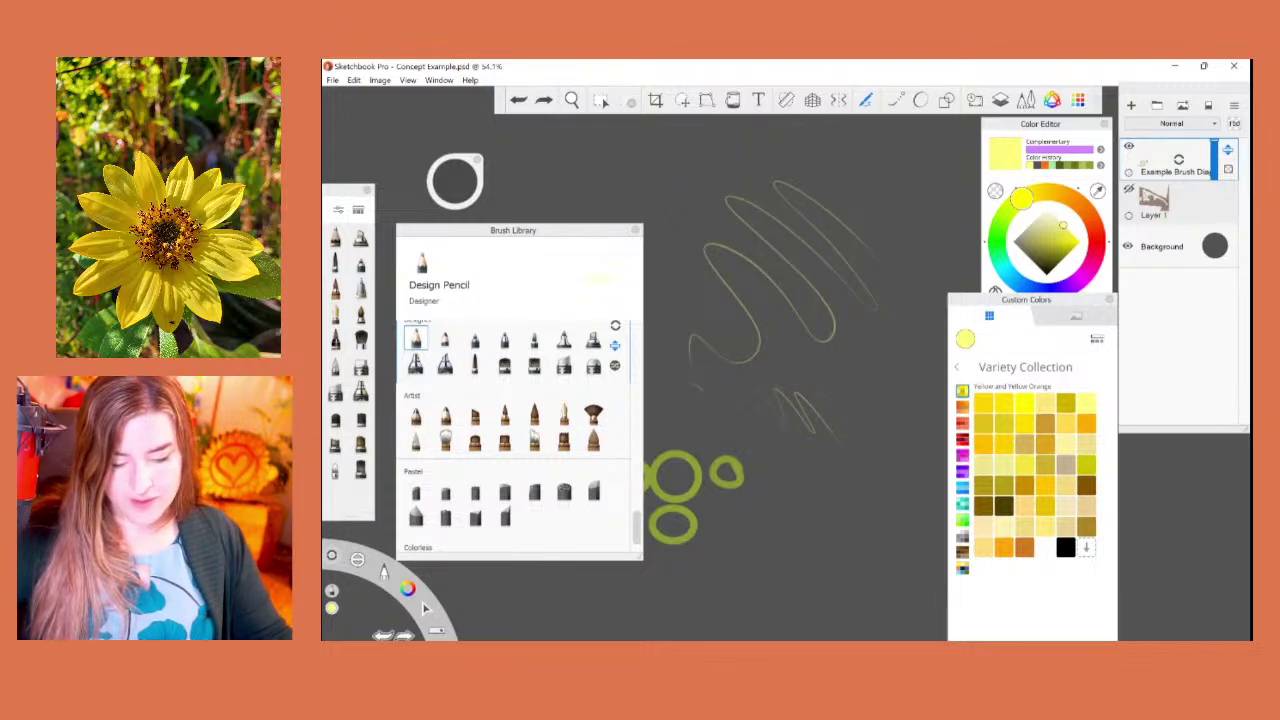
{"action": "key", "text": "ctrl+z"}
{"action": "key", "text": "ctrl+z"}
{"action": "key", "text": "ctrl+z"}
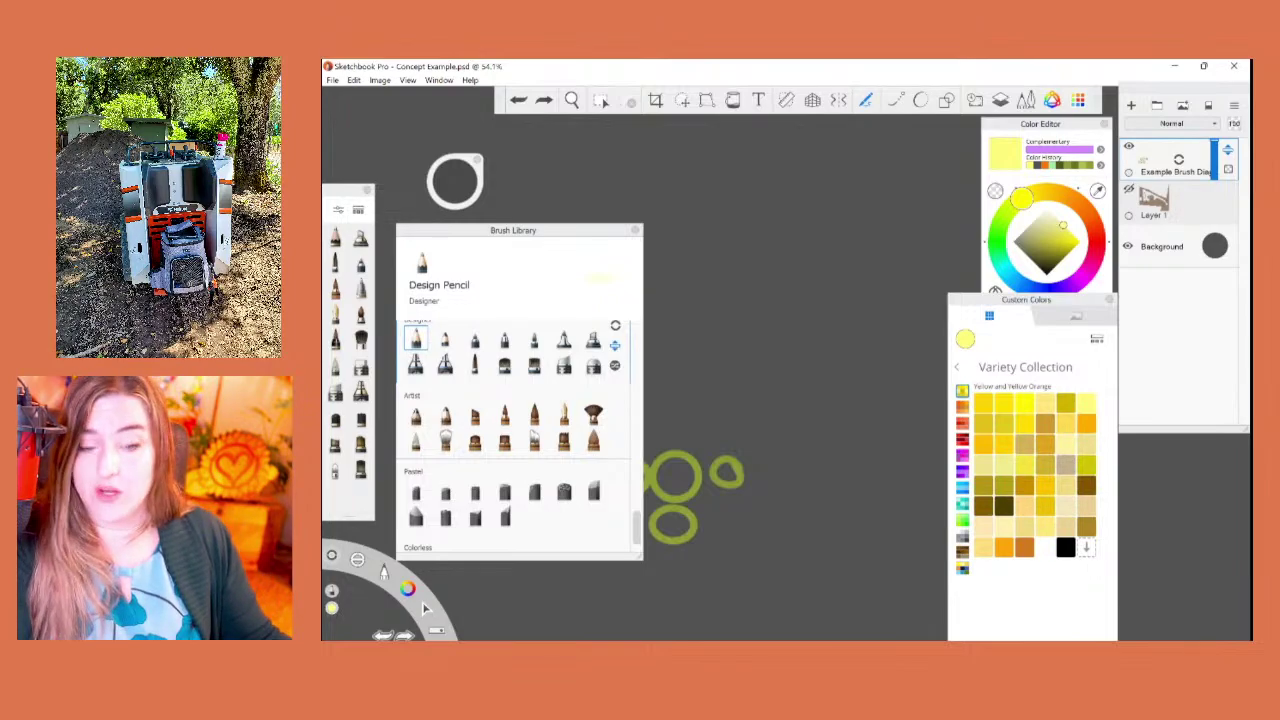
Step: Scribble loops and zigzags above the green rings with the Designer set's Watercolor Pencil, first thin and then enlarged, and shade a small patch
{"action": "left_click", "coordinate": [445, 338]}
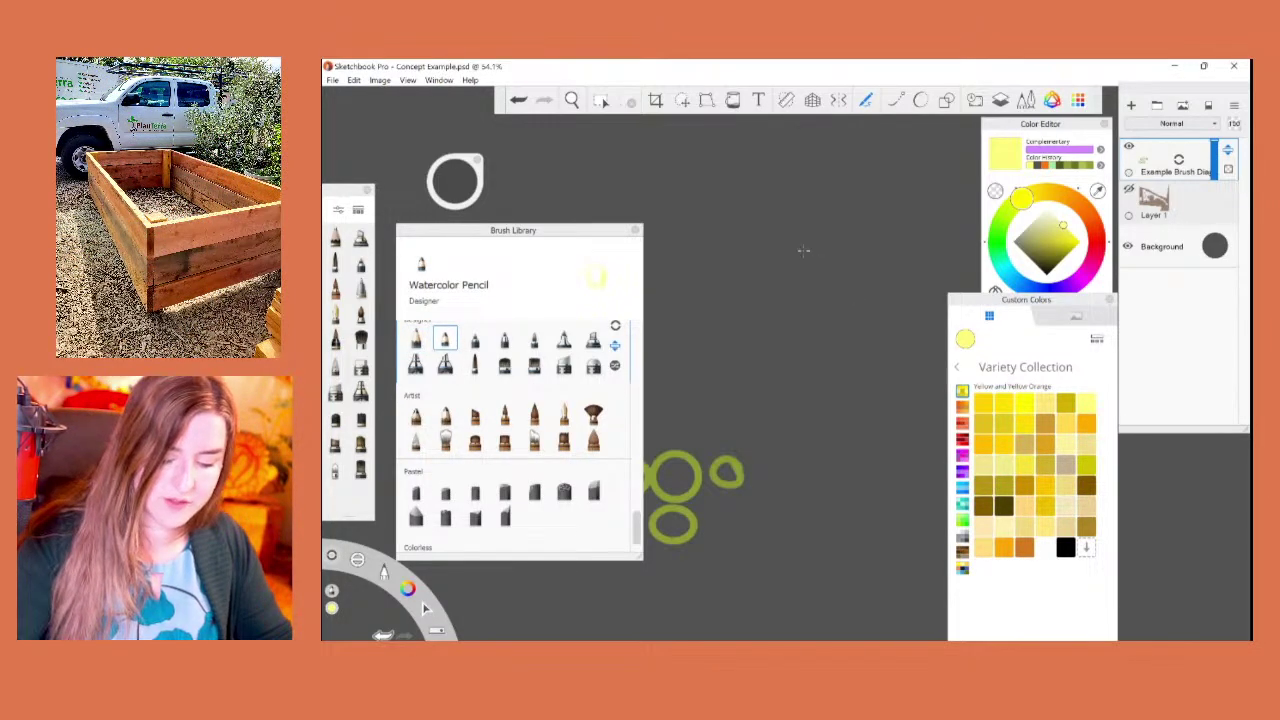
{"action": "mouse_move", "coordinate": [805, 255]}
{"action": "left_mouse_down"}
{"action": "mouse_move", "coordinate": [862, 358]}
{"action": "mouse_move", "coordinate": [822, 418]}
{"action": "mouse_move", "coordinate": [757, 460]}
{"action": "mouse_move", "coordinate": [708, 377]}
{"action": "left_mouse_up"}
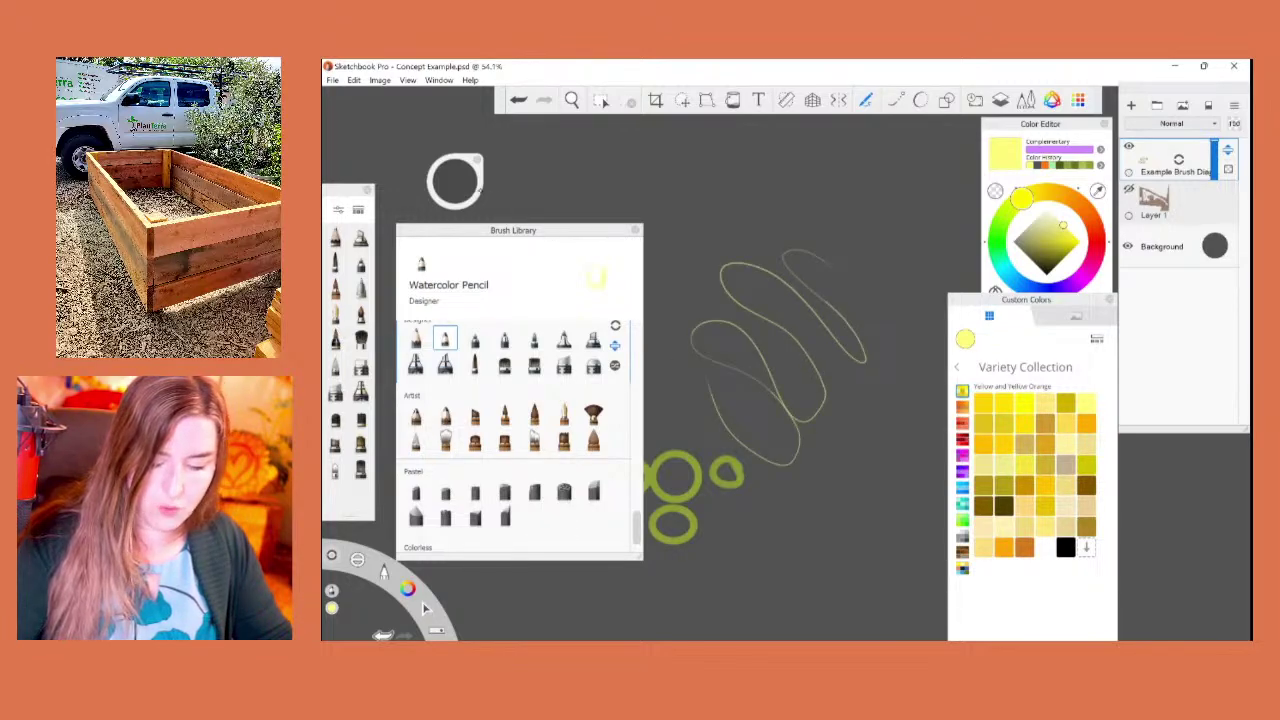
{"action": "key", "text": "bracketright"}
{"action": "key", "text": "bracketright"}
{"action": "left_click_drag", "start_coordinate": [870, 264], "coordinate": [748, 260]}
{"action": "left_click_drag", "start_coordinate": [846, 318], "coordinate": [775, 405]}
{"action": "mouse_move", "coordinate": [857, 236]}
{"action": "left_mouse_down"}
{"action": "mouse_move", "coordinate": [745, 176]}
{"action": "mouse_move", "coordinate": [632, 198]}
{"action": "left_mouse_up"}
{"action": "mouse_move", "coordinate": [881, 331]}
{"action": "left_mouse_down"}
{"action": "mouse_move", "coordinate": [845, 281]}
{"action": "mouse_move", "coordinate": [775, 322]}
{"action": "mouse_move", "coordinate": [758, 416]}
{"action": "left_mouse_up"}
{"action": "mouse_move", "coordinate": [708, 160]}
{"action": "left_mouse_down"}
{"action": "mouse_move", "coordinate": [610, 190]}
{"action": "mouse_move", "coordinate": [654, 192]}
{"action": "mouse_move", "coordinate": [622, 186]}
{"action": "mouse_move", "coordinate": [608, 202]}
{"action": "mouse_move", "coordinate": [680, 150]}
{"action": "mouse_move", "coordinate": [638, 206]}
{"action": "mouse_move", "coordinate": [660, 208]}
{"action": "left_mouse_up"}
Step: Set the colour to pale cream and scribble thin loops over the yellow strokes with the Paint Tapered brush
{"action": "left_click", "coordinate": [1004, 527]}
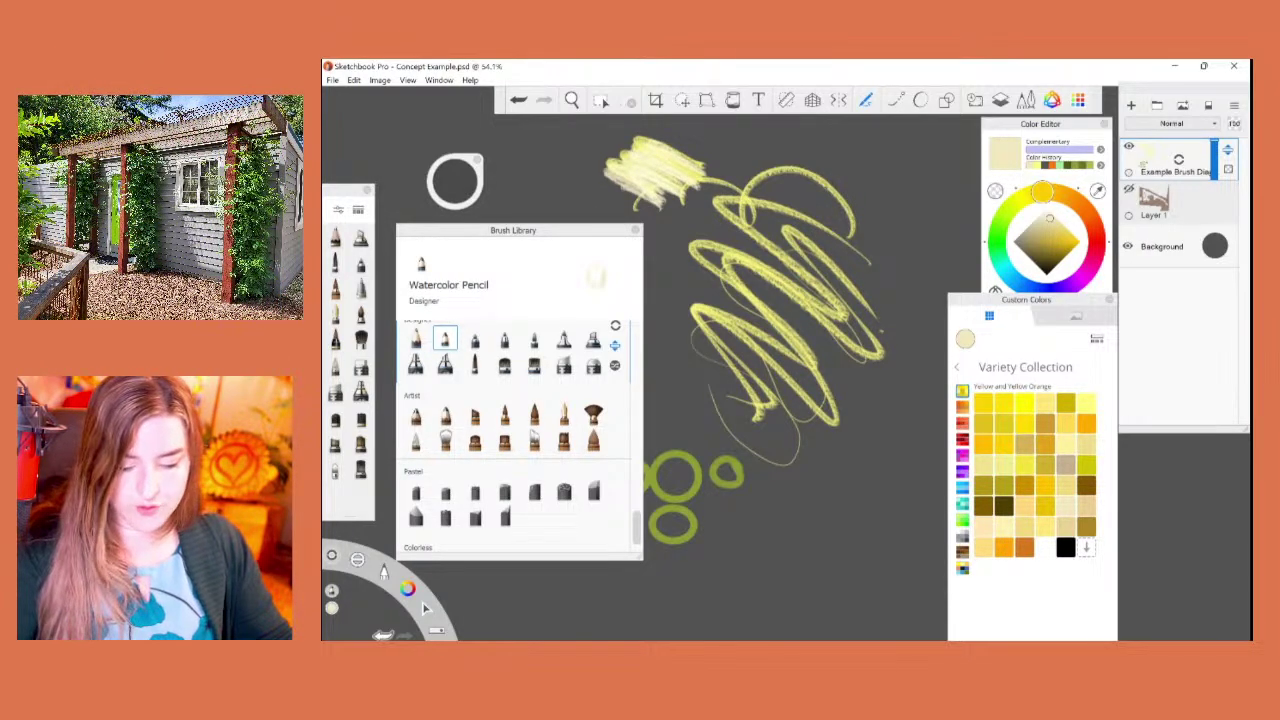
{"action": "left_click", "coordinate": [475, 340]}
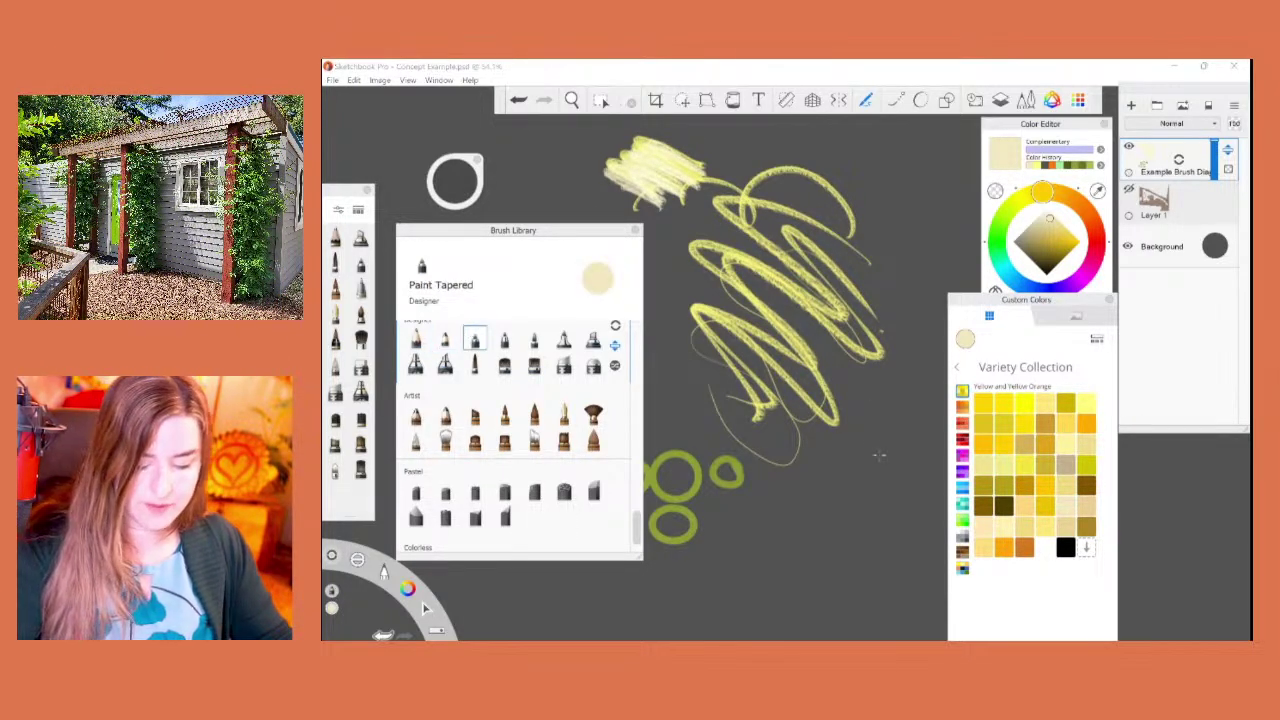
{"action": "mouse_move", "coordinate": [879, 454]}
{"action": "left_mouse_down"}
{"action": "mouse_move", "coordinate": [823, 390]}
{"action": "mouse_move", "coordinate": [768, 404]}
{"action": "left_mouse_up"}
{"action": "mouse_move", "coordinate": [669, 203]}
{"action": "left_mouse_down"}
{"action": "mouse_move", "coordinate": [698, 228]}
{"action": "mouse_move", "coordinate": [712, 324]}
{"action": "left_mouse_up"}
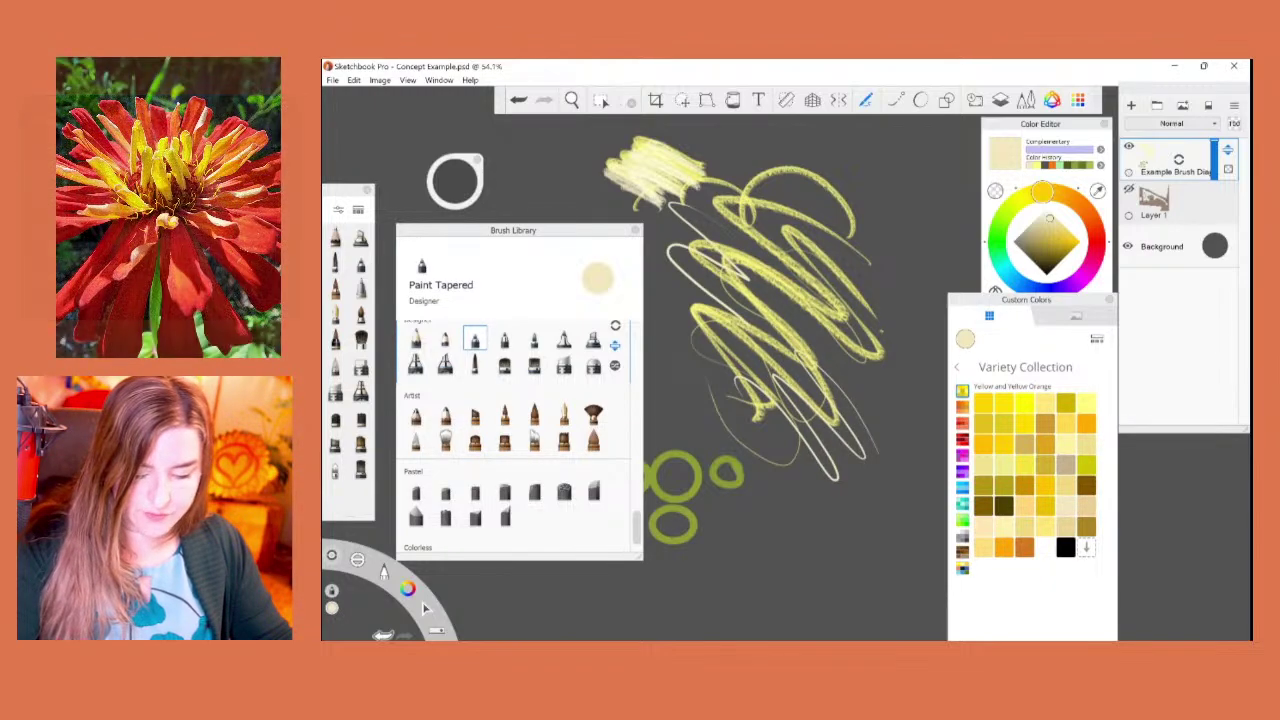
{"action": "mouse_move", "coordinate": [912, 158]}
{"action": "left_mouse_down"}
{"action": "mouse_move", "coordinate": [720, 305]}
{"action": "mouse_move", "coordinate": [850, 250]}
{"action": "mouse_move", "coordinate": [735, 385]}
{"action": "left_mouse_up"}
{"action": "left_click_drag", "start_coordinate": [690, 325], "coordinate": [768, 410]}
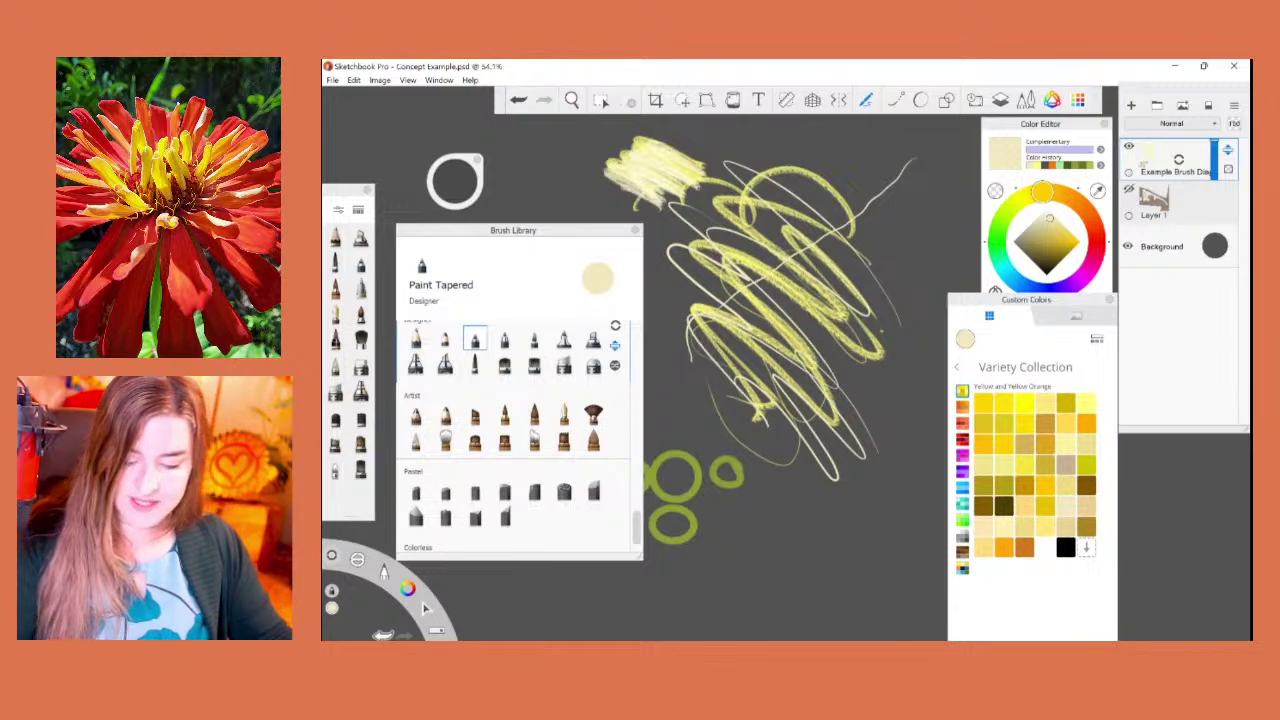
Step: Draw thin and enlarged cream strokes around the yellow scribbles with the Dream Brush copy from the Designer set
{"action": "left_click", "coordinate": [475, 362]}
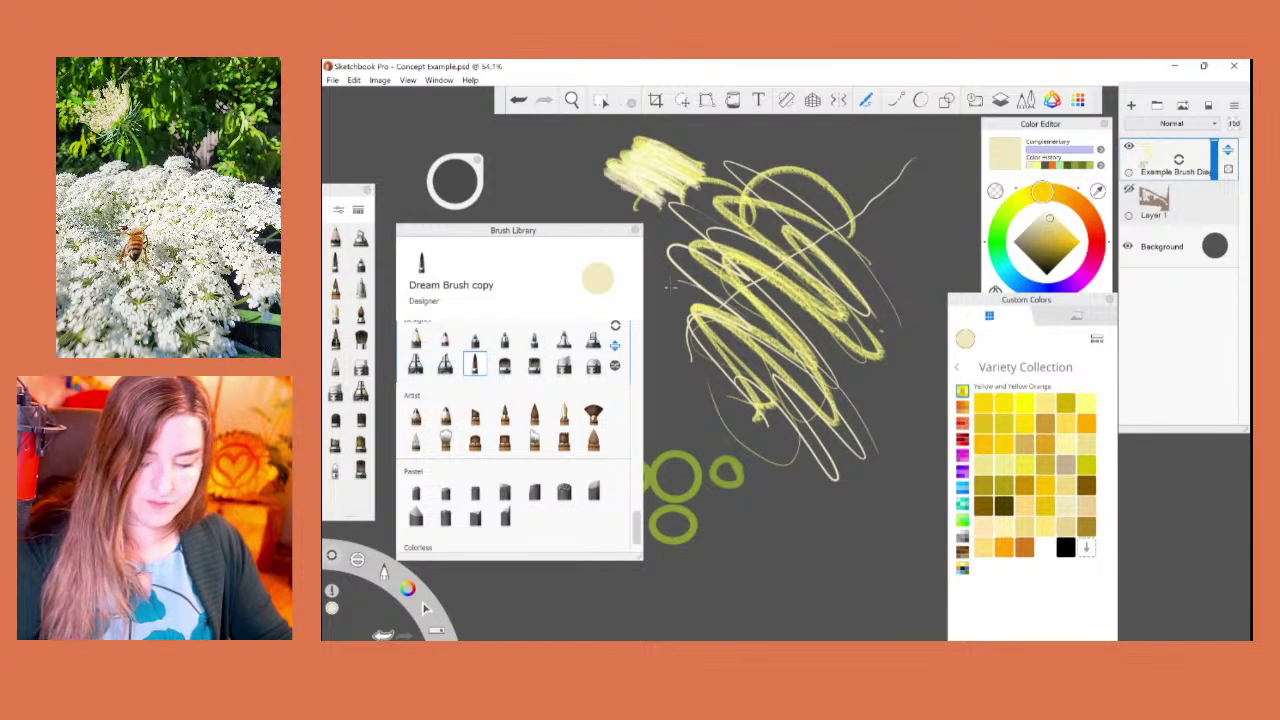
{"action": "mouse_move", "coordinate": [671, 287]}
{"action": "left_mouse_down"}
{"action": "mouse_move", "coordinate": [736, 424]}
{"action": "mouse_move", "coordinate": [684, 388]}
{"action": "left_mouse_up"}
{"action": "left_click_drag", "start_coordinate": [455, 182], "coordinate": [475, 182]}
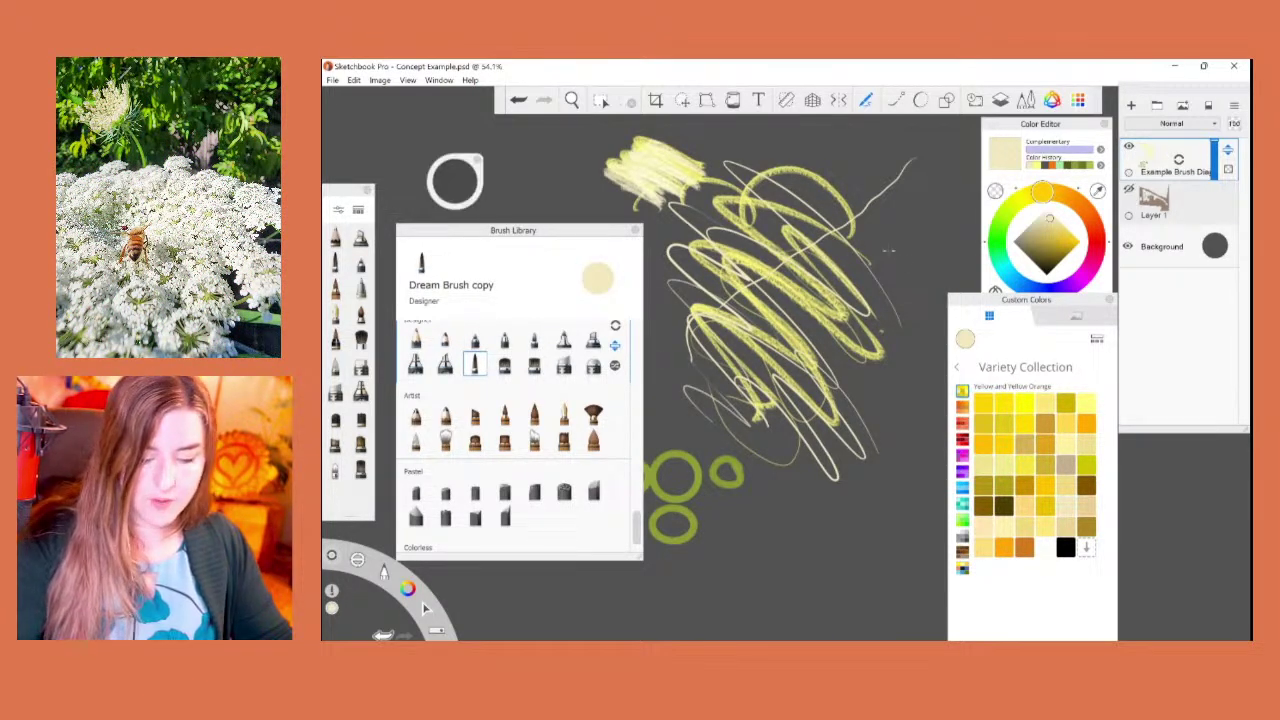
{"action": "mouse_move", "coordinate": [888, 252]}
{"action": "left_mouse_down"}
{"action": "mouse_move", "coordinate": [814, 204]}
{"action": "mouse_move", "coordinate": [900, 347]}
{"action": "mouse_move", "coordinate": [837, 334]}
{"action": "mouse_move", "coordinate": [928, 459]}
{"action": "mouse_move", "coordinate": [865, 412]}
{"action": "mouse_move", "coordinate": [907, 497]}
{"action": "mouse_move", "coordinate": [860, 515]}
{"action": "left_mouse_up"}
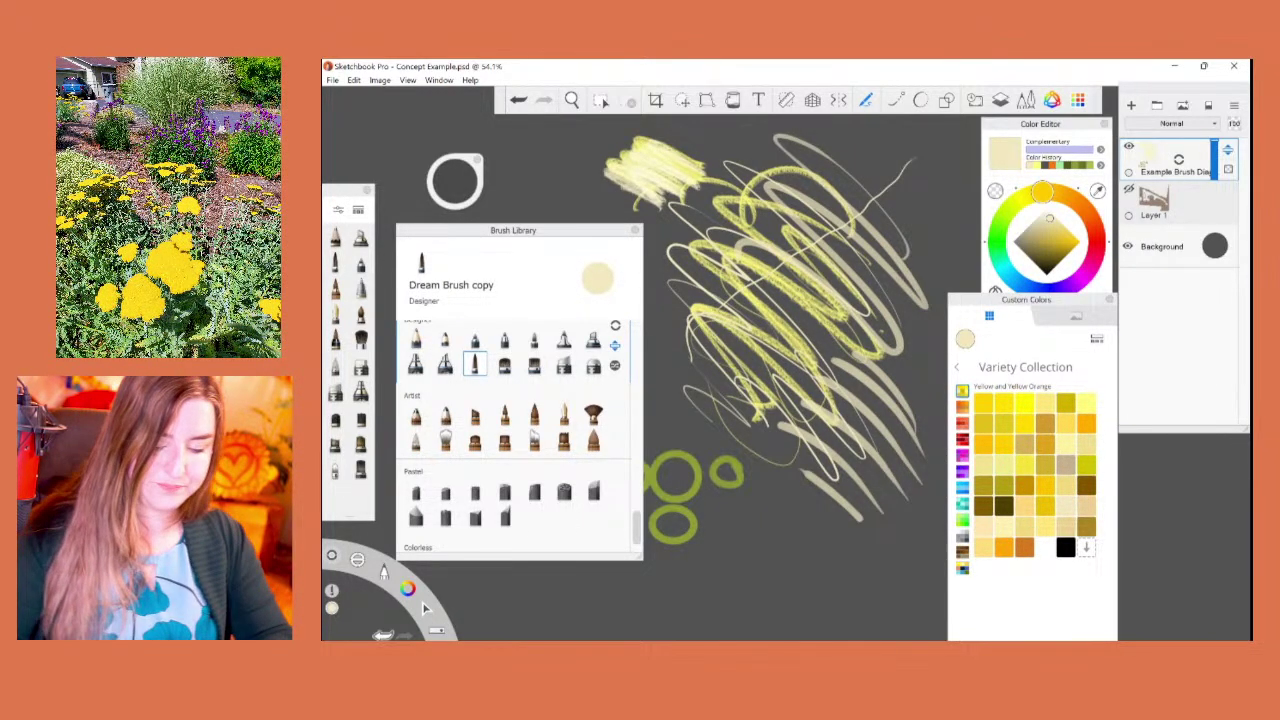
Step: Bring the empty area above the scribbles into view, close the Brush Library and choose the Paint Tapered copy brush
{"action": "scroll", "coordinate": [790, 400], "scroll_direction": "down", "scroll_amount": 5}
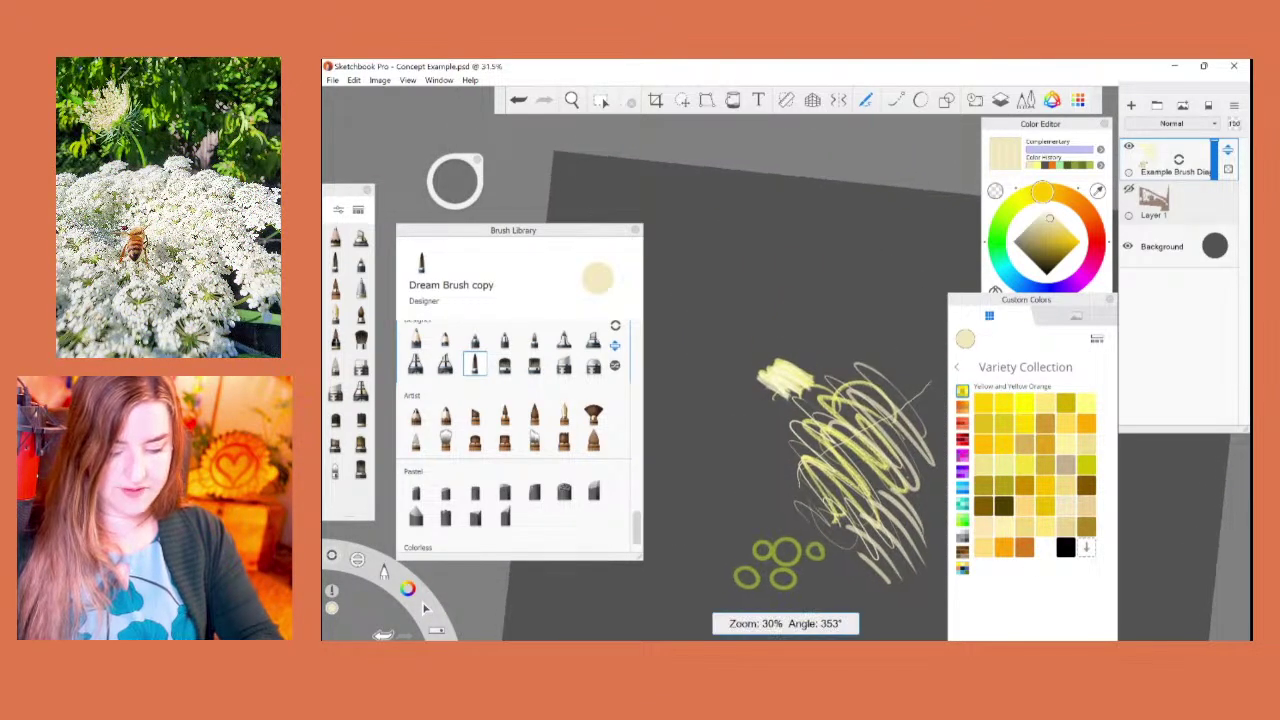
{"action": "scroll", "coordinate": [790, 400], "scroll_direction": "up", "scroll_amount": 5}
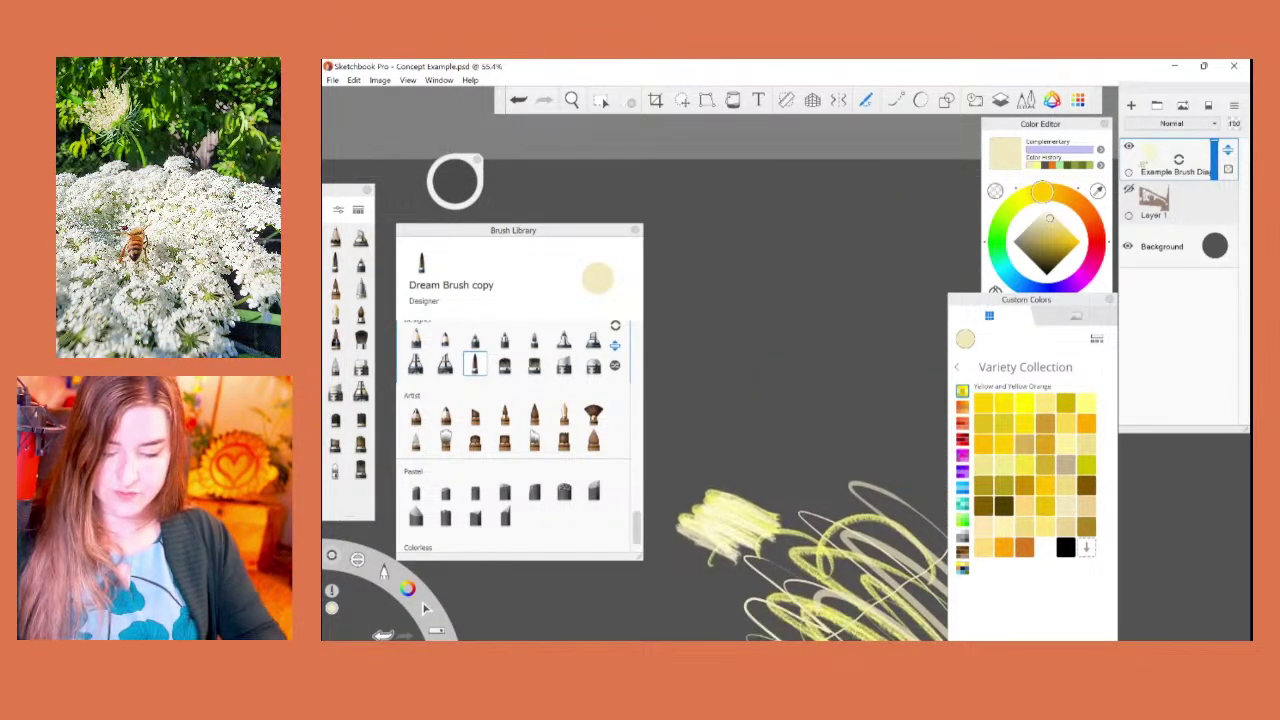
{"action": "left_click", "coordinate": [635, 230]}
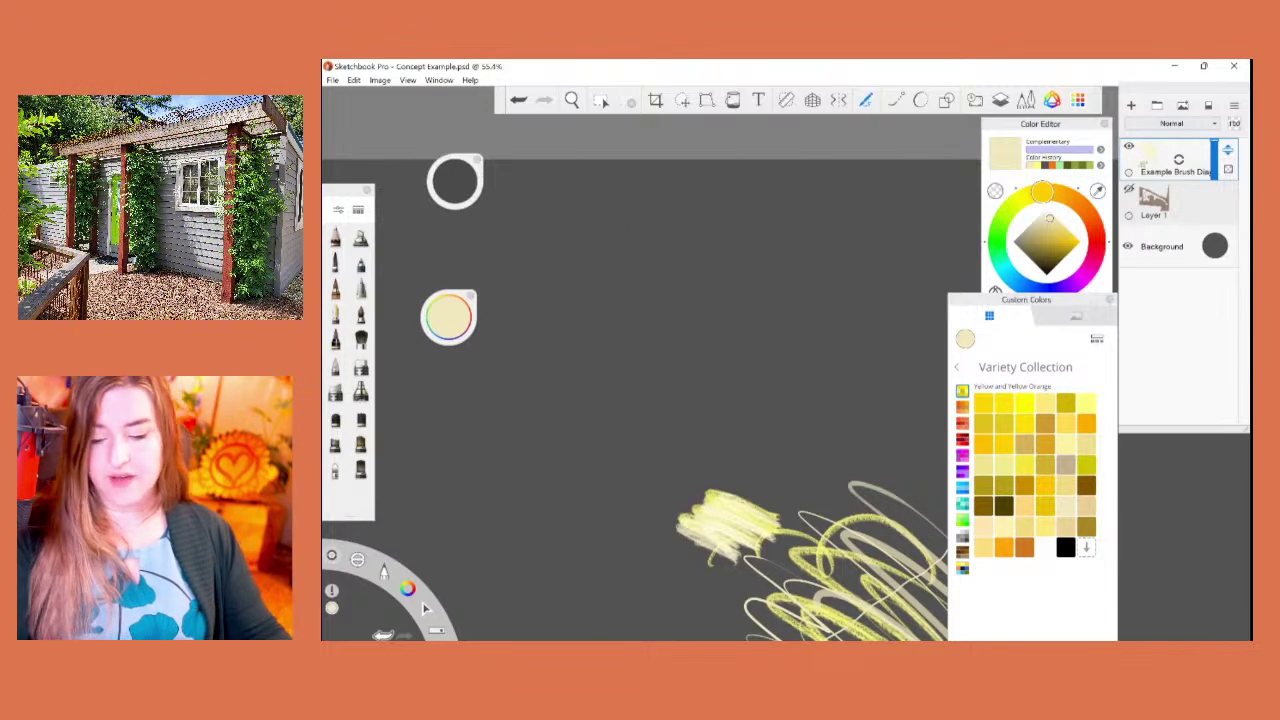
{"action": "left_click", "coordinate": [361, 262]}
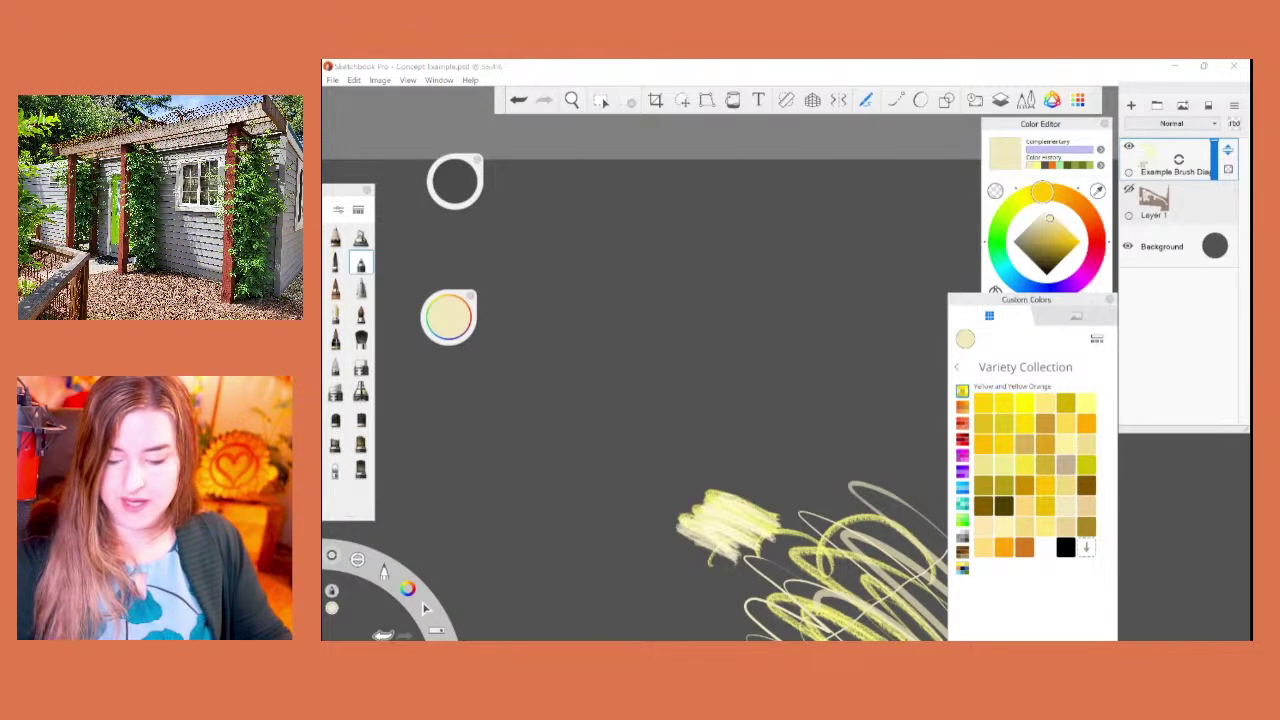
Step: Examine the basic and advanced brush properties of the Paint Tapered copy brush
{"action": "double_click", "coordinate": [361, 262]}
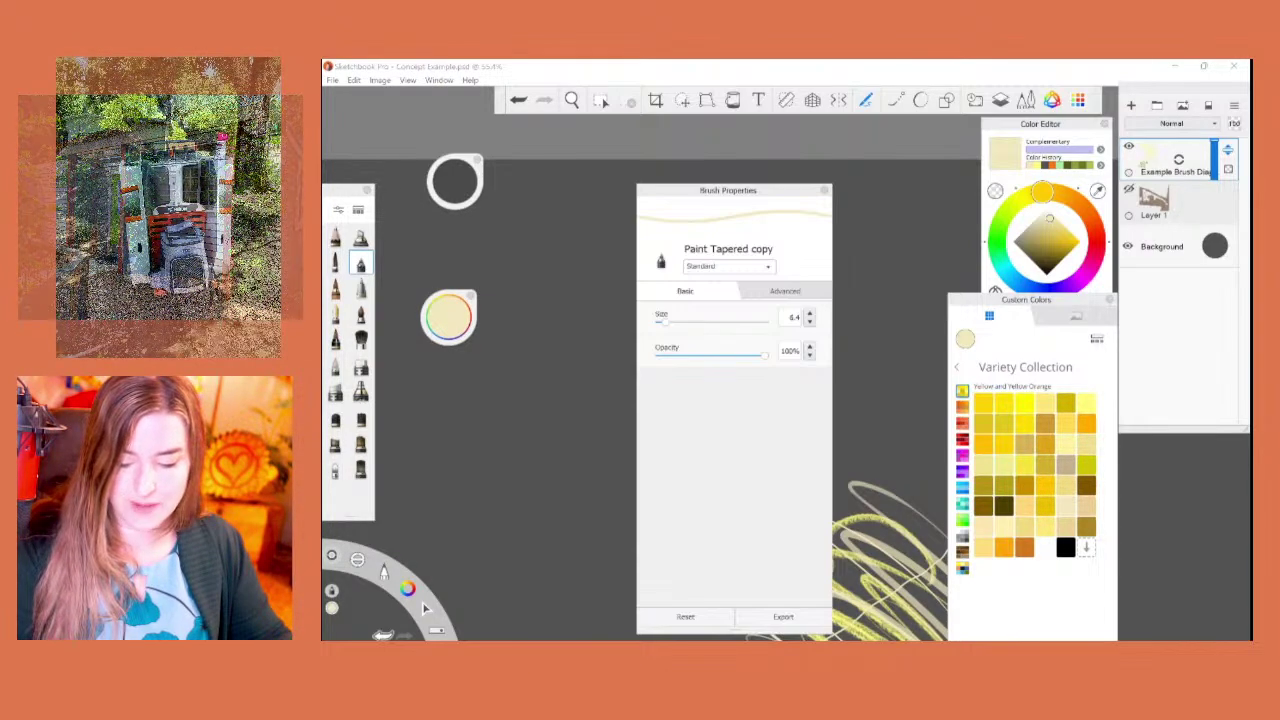
{"action": "left_click_drag", "start_coordinate": [679, 196], "coordinate": [553, 178]}
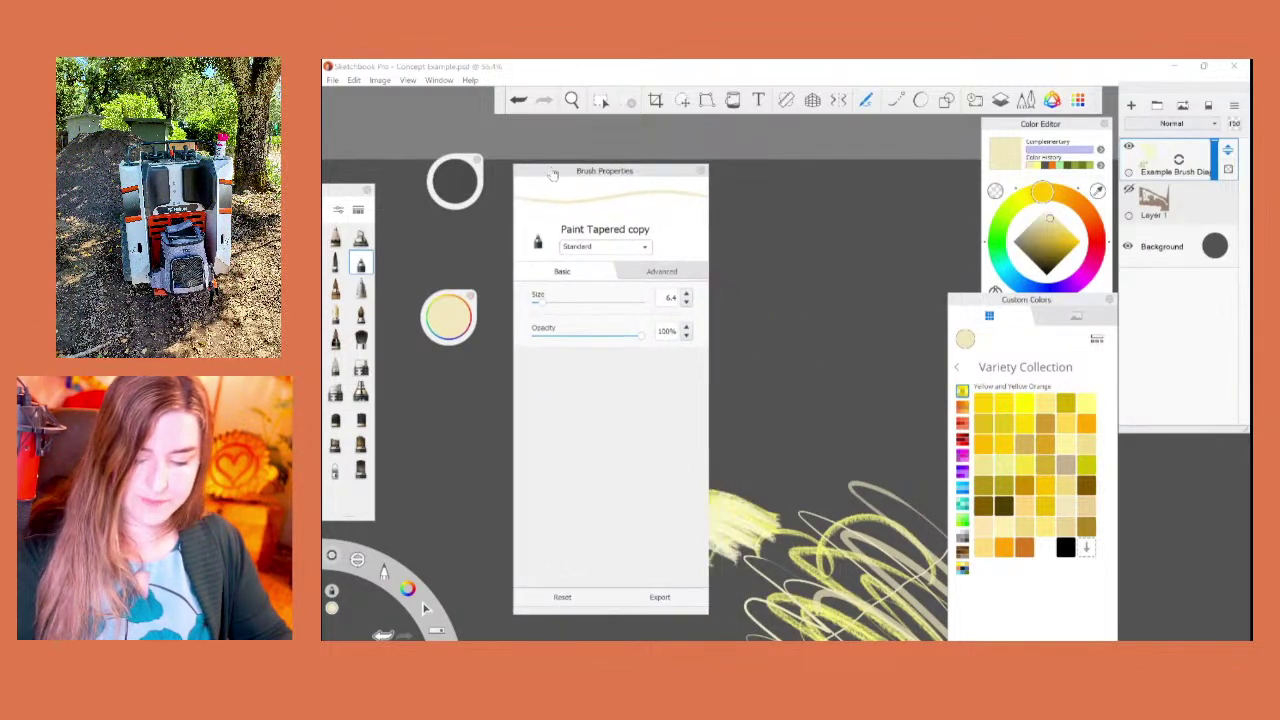
{"action": "left_click", "coordinate": [636, 273]}
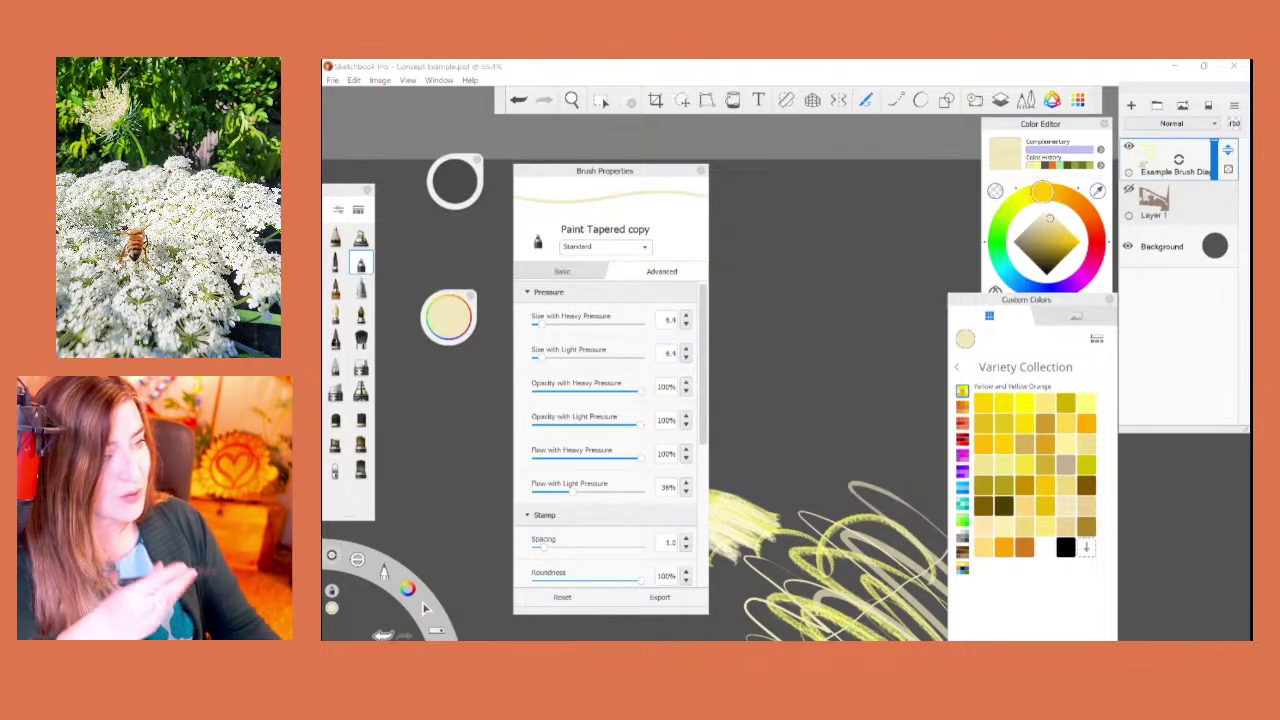
{"action": "left_click", "coordinate": [701, 170]}
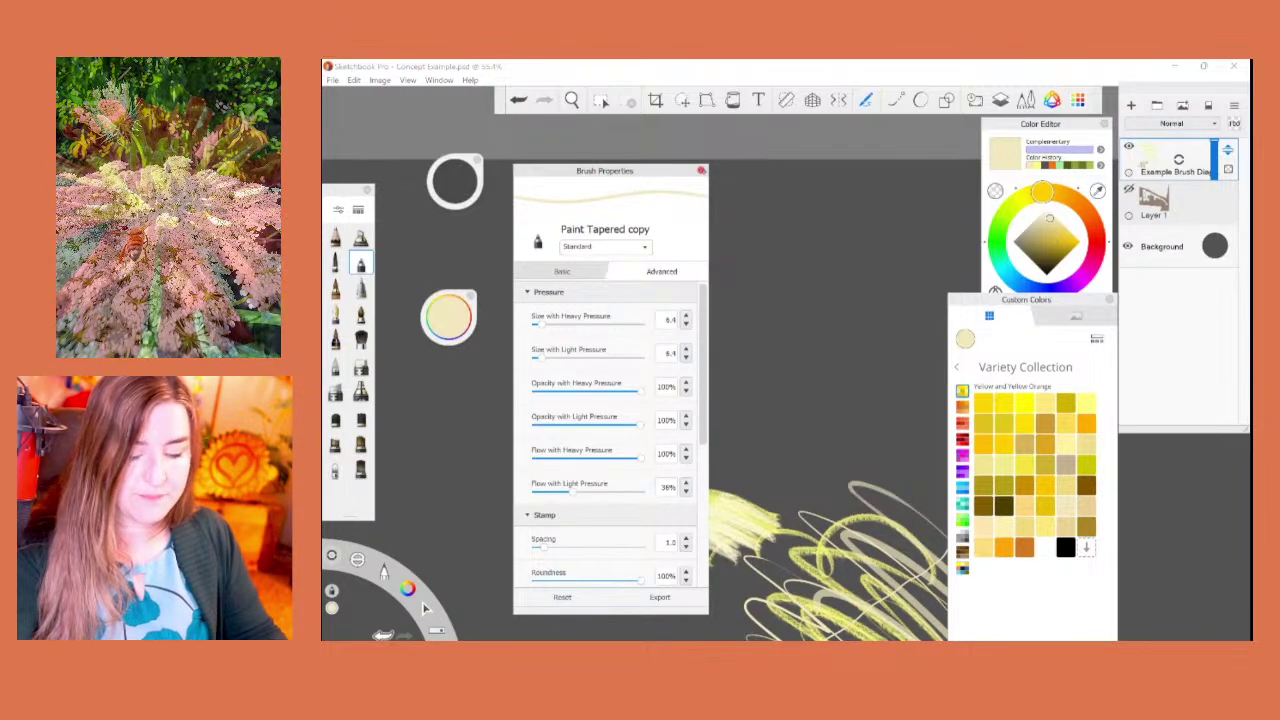
Step: Draw two thin cream zigzag strokes in the empty area above the yellow scribbles
{"action": "mouse_move", "coordinate": [563, 193]}
{"action": "left_mouse_down"}
{"action": "mouse_move", "coordinate": [760, 297]}
{"action": "mouse_move", "coordinate": [548, 268]}
{"action": "left_mouse_up"}
{"action": "mouse_move", "coordinate": [757, 414]}
{"action": "left_mouse_down"}
{"action": "mouse_move", "coordinate": [560, 319]}
{"action": "mouse_move", "coordinate": [634, 403]}
{"action": "mouse_move", "coordinate": [576, 398]}
{"action": "left_mouse_up"}
Step: Enlarge the Paint Tapered copy brush and scribble broad strokes of varying thickness over the thin zigzags
{"action": "left_click_drag", "start_coordinate": [455, 182], "coordinate": [456, 165]}
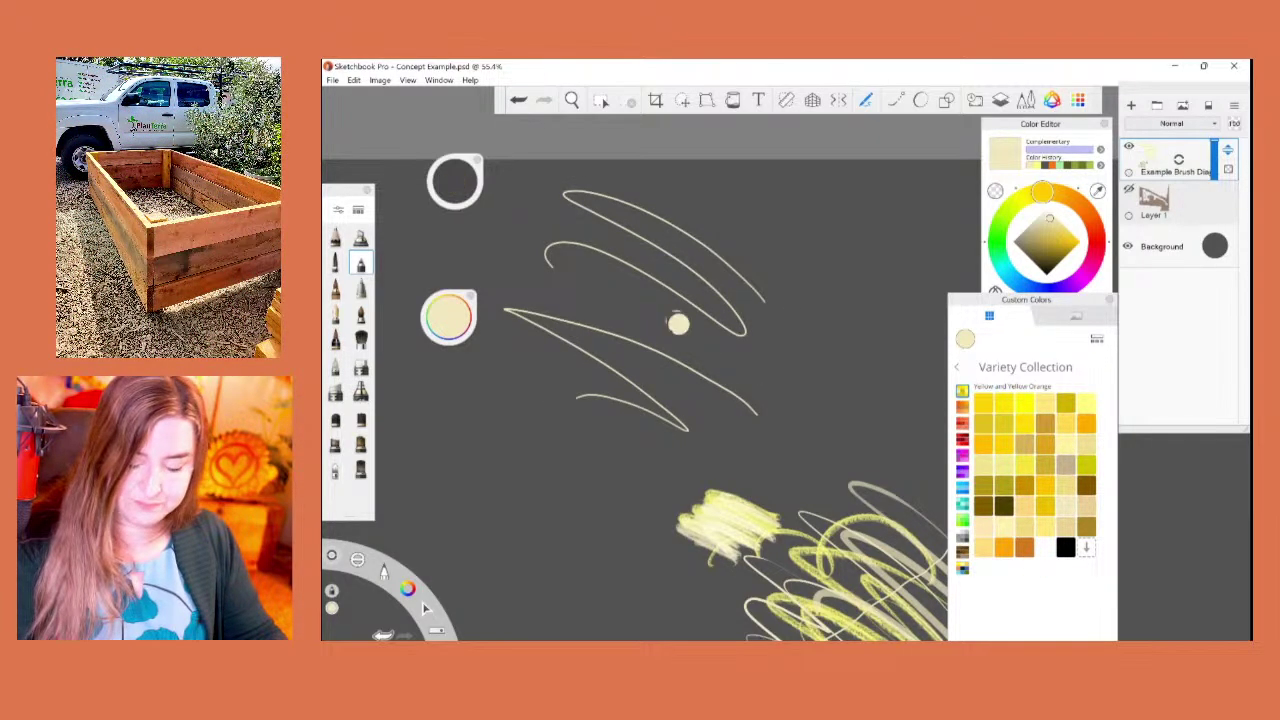
{"action": "mouse_move", "coordinate": [530, 272]}
{"action": "left_mouse_down"}
{"action": "mouse_move", "coordinate": [724, 422]}
{"action": "mouse_move", "coordinate": [612, 386]}
{"action": "mouse_move", "coordinate": [611, 440]}
{"action": "mouse_move", "coordinate": [534, 440]}
{"action": "mouse_move", "coordinate": [472, 482]}
{"action": "left_mouse_up"}
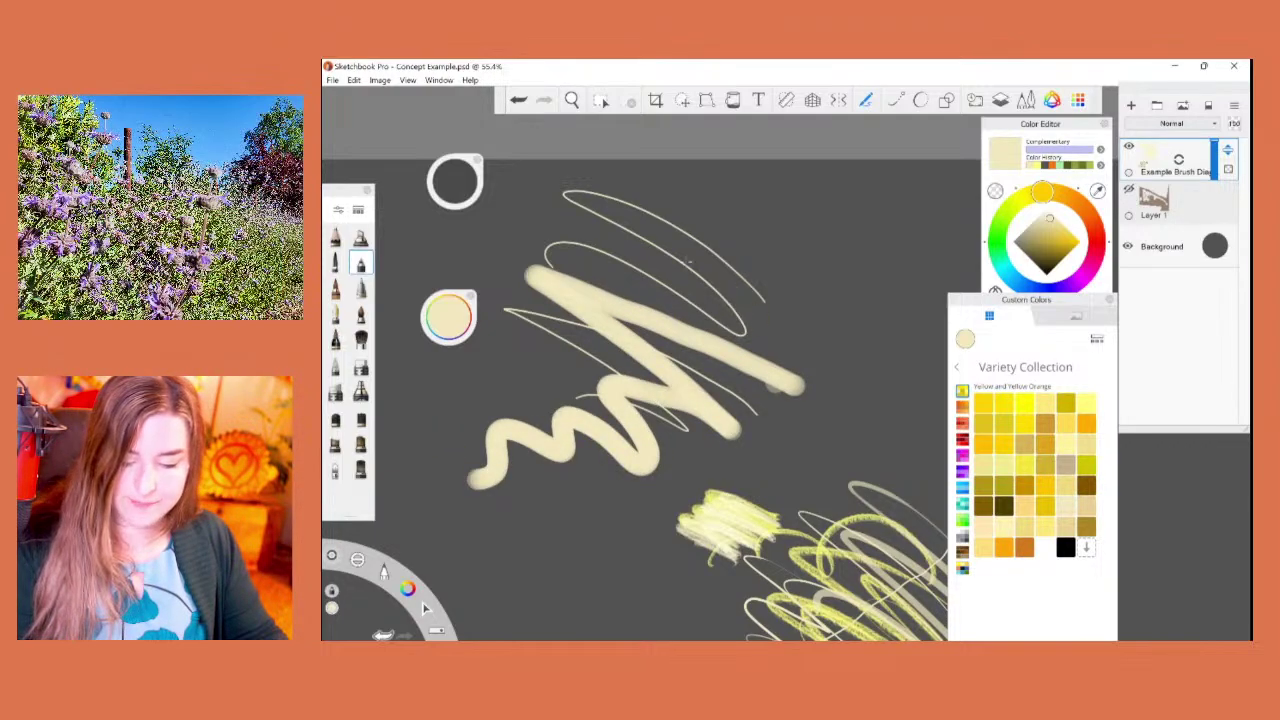
{"action": "mouse_move", "coordinate": [670, 255]}
{"action": "left_mouse_down"}
{"action": "mouse_move", "coordinate": [720, 313]}
{"action": "mouse_move", "coordinate": [636, 367]}
{"action": "mouse_move", "coordinate": [540, 412]}
{"action": "left_mouse_up"}
{"action": "left_click_drag", "start_coordinate": [463, 183], "coordinate": [448, 183]}
{"action": "mouse_move", "coordinate": [862, 318]}
{"action": "left_mouse_down"}
{"action": "mouse_move", "coordinate": [834, 349]}
{"action": "mouse_move", "coordinate": [740, 366]}
{"action": "left_mouse_up"}
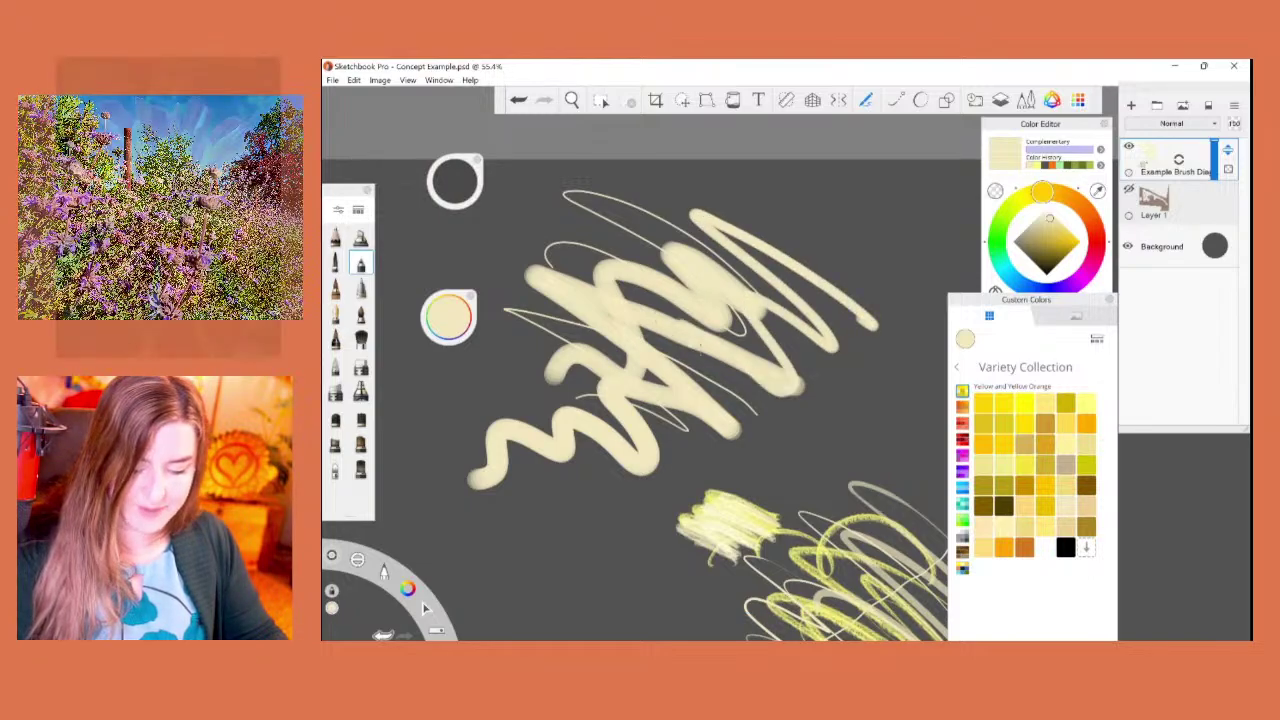
{"action": "mouse_move", "coordinate": [800, 455]}
{"action": "left_mouse_down"}
{"action": "mouse_move", "coordinate": [513, 277]}
{"action": "mouse_move", "coordinate": [648, 392]}
{"action": "mouse_move", "coordinate": [651, 427]}
{"action": "mouse_move", "coordinate": [626, 478]}
{"action": "mouse_move", "coordinate": [510, 516]}
{"action": "mouse_move", "coordinate": [443, 450]}
{"action": "mouse_move", "coordinate": [585, 440]}
{"action": "left_mouse_up"}
{"action": "mouse_move", "coordinate": [522, 220]}
{"action": "left_mouse_down"}
{"action": "mouse_move", "coordinate": [778, 323]}
{"action": "mouse_move", "coordinate": [890, 302]}
{"action": "mouse_move", "coordinate": [705, 345]}
{"action": "mouse_move", "coordinate": [655, 467]}
{"action": "left_mouse_up"}
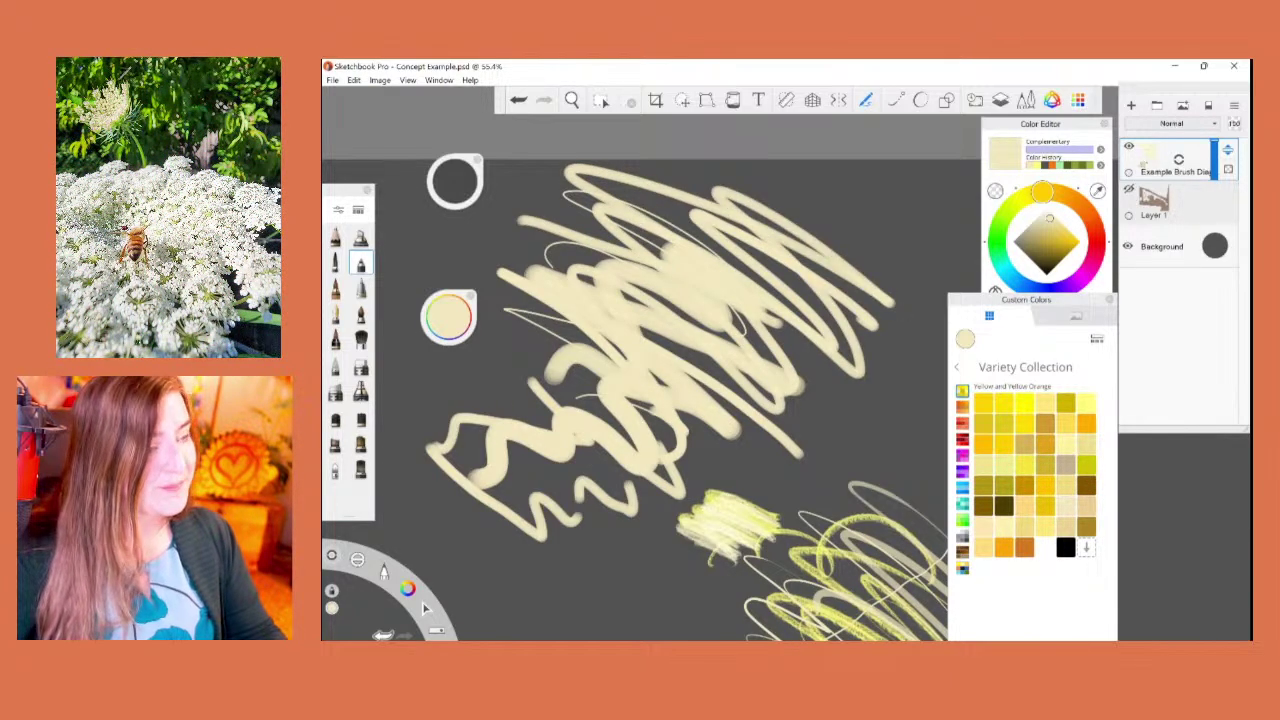
{"action": "mouse_move", "coordinate": [528, 274]}
{"action": "left_mouse_down"}
{"action": "mouse_move", "coordinate": [560, 370]}
{"action": "mouse_move", "coordinate": [510, 450]}
{"action": "left_mouse_up"}
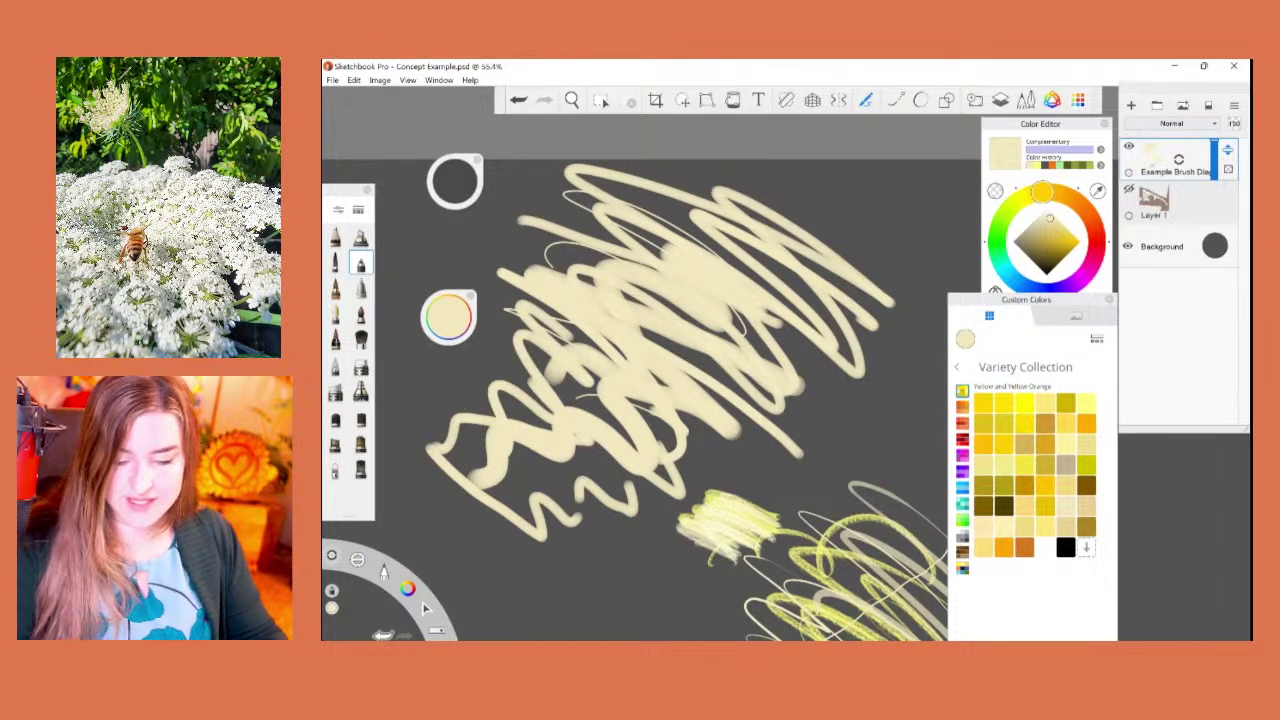
Step: Undo the broad cream scribbles and the second thin zigzag, leaving only the first thin zigzag
{"action": "left_click", "coordinate": [516, 98]}
{"action": "left_click", "coordinate": [518, 98]}
{"action": "left_click", "coordinate": [518, 98]}
{"action": "left_click", "coordinate": [518, 98]}
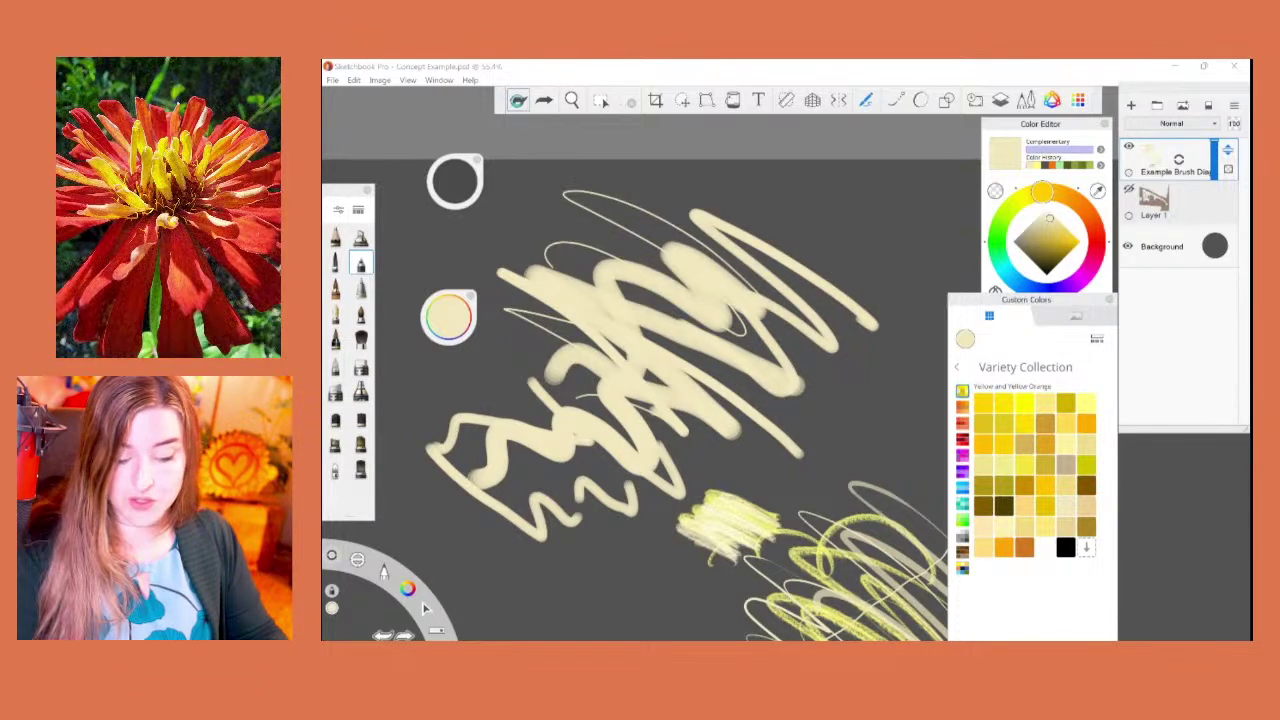
{"action": "left_click", "coordinate": [518, 99]}
{"action": "left_click", "coordinate": [518, 99]}
{"action": "left_click", "coordinate": [518, 99]}
{"action": "left_click", "coordinate": [518, 99]}
{"action": "left_click", "coordinate": [516, 98]}
{"action": "left_click", "coordinate": [516, 98]}
{"action": "left_click", "coordinate": [516, 98]}
{"action": "left_click", "coordinate": [516, 98]}
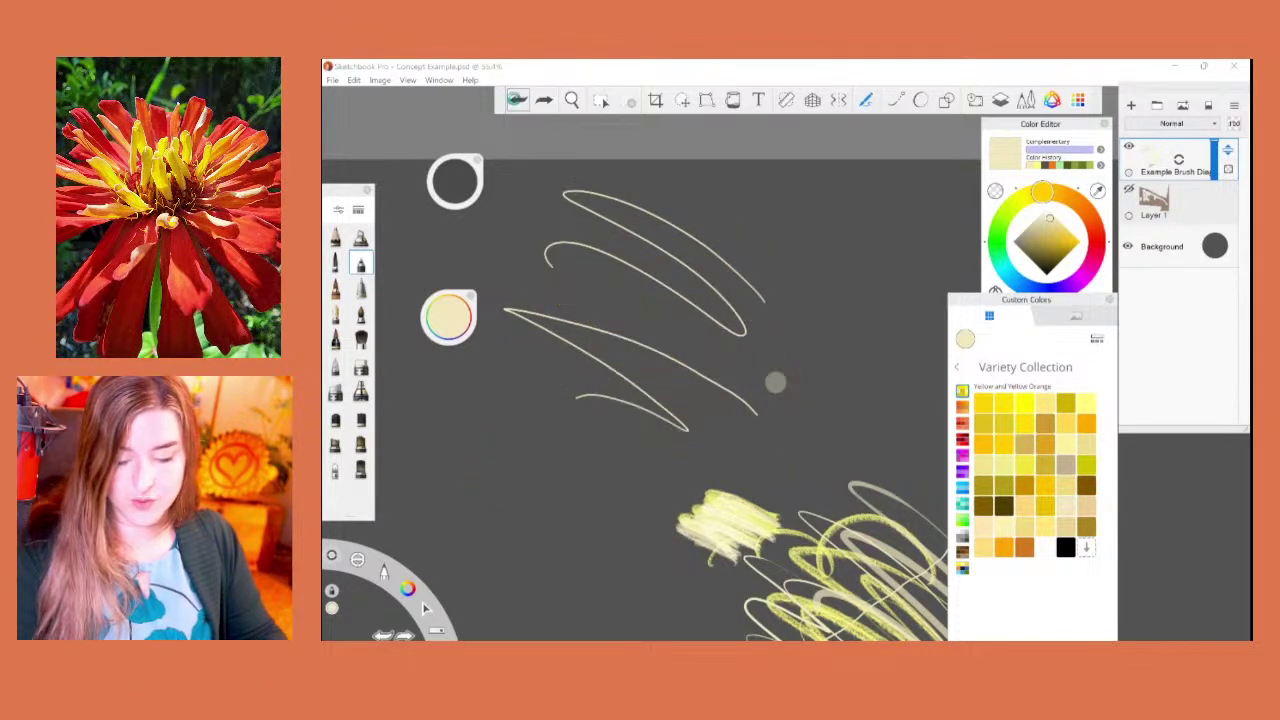
{"action": "left_click", "coordinate": [516, 98]}
{"action": "left_click", "coordinate": [516, 98]}
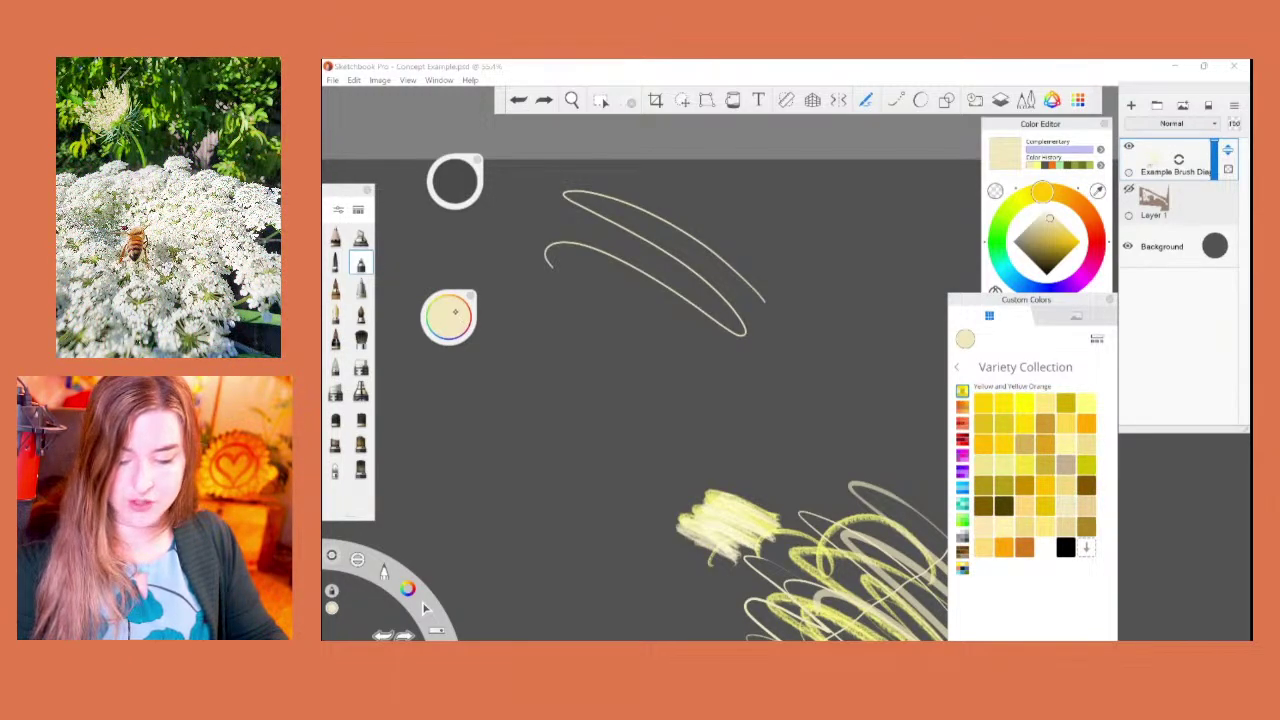
Step: Adjust the brush to a medium-thin size and sketch a rectangle with a dividing line, two circles and a small box beside it
{"action": "left_click_drag", "start_coordinate": [464, 183], "coordinate": [463, 187]}
{"action": "left_click_drag", "start_coordinate": [461, 184], "coordinate": [457, 187]}
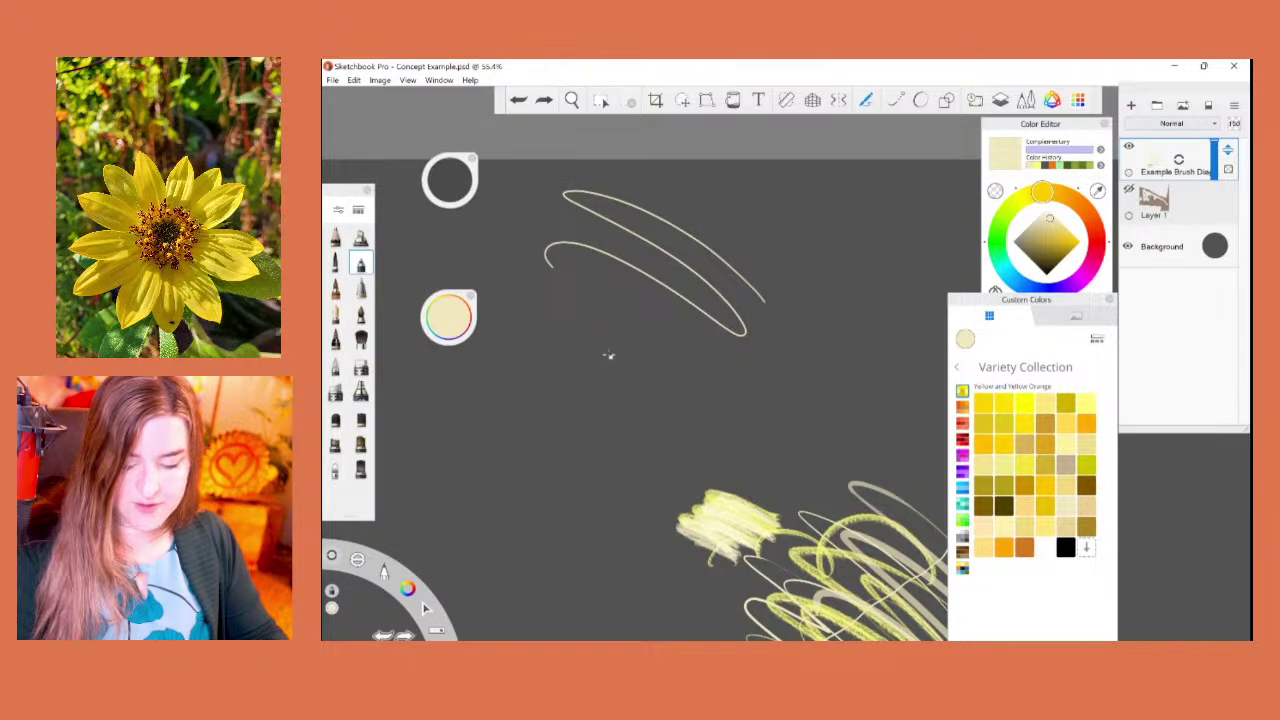
{"action": "mouse_move", "coordinate": [708, 351]}
{"action": "left_mouse_down"}
{"action": "mouse_move", "coordinate": [550, 344]}
{"action": "mouse_move", "coordinate": [578, 425]}
{"action": "mouse_move", "coordinate": [681, 445]}
{"action": "mouse_move", "coordinate": [539, 432]}
{"action": "left_mouse_up"}
{"action": "mouse_move", "coordinate": [754, 378]}
{"action": "left_mouse_down"}
{"action": "mouse_move", "coordinate": [737, 378]}
{"action": "mouse_move", "coordinate": [711, 412]}
{"action": "mouse_move", "coordinate": [760, 380]}
{"action": "left_mouse_up"}
{"action": "left_click_drag", "start_coordinate": [628, 459], "coordinate": [625, 460]}
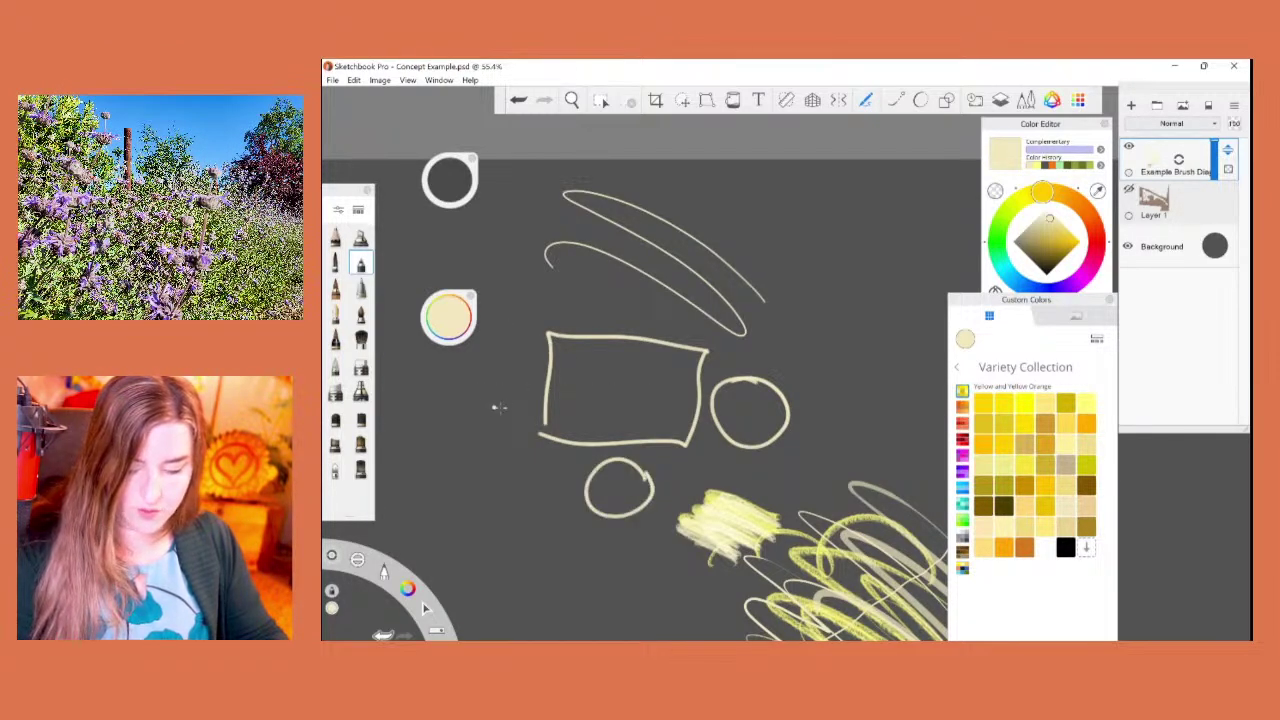
{"action": "mouse_move", "coordinate": [700, 396]}
{"action": "left_mouse_down"}
{"action": "mouse_move", "coordinate": [502, 372]}
{"action": "mouse_move", "coordinate": [523, 395]}
{"action": "mouse_move", "coordinate": [497, 356]}
{"action": "mouse_move", "coordinate": [522, 404]}
{"action": "left_mouse_up"}
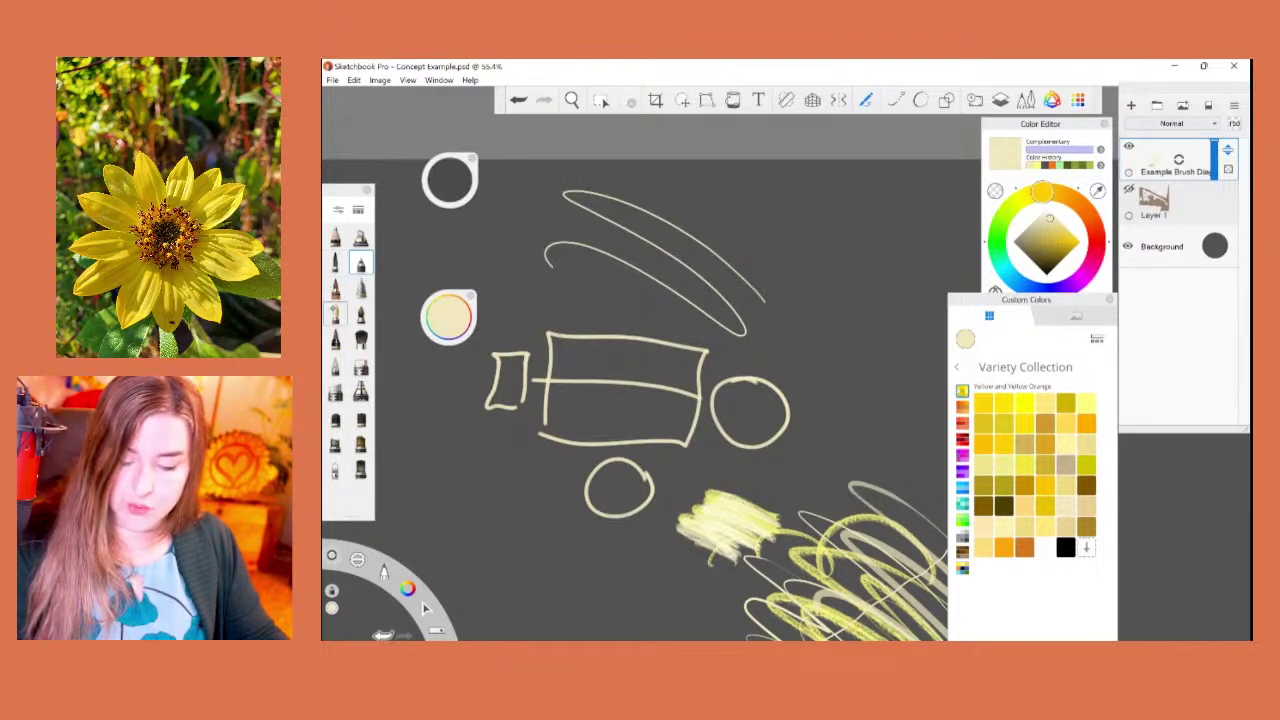
Step: Switch to the soft blending paint brush, enlarge it and cover the sketched shapes with broad cream strokes
{"action": "left_click", "coordinate": [361, 340]}
{"action": "left_click_drag", "start_coordinate": [712, 262], "coordinate": [863, 390]}
{"action": "left_click_drag", "start_coordinate": [450, 185], "coordinate": [520, 183]}
{"action": "mouse_move", "coordinate": [864, 370]}
{"action": "left_mouse_down"}
{"action": "mouse_move", "coordinate": [885, 402]}
{"action": "mouse_move", "coordinate": [745, 319]}
{"action": "mouse_move", "coordinate": [650, 285]}
{"action": "mouse_move", "coordinate": [745, 405]}
{"action": "mouse_move", "coordinate": [640, 340]}
{"action": "mouse_move", "coordinate": [687, 451]}
{"action": "mouse_move", "coordinate": [655, 475]}
{"action": "mouse_move", "coordinate": [600, 470]}
{"action": "mouse_move", "coordinate": [540, 430]}
{"action": "mouse_move", "coordinate": [568, 316]}
{"action": "mouse_move", "coordinate": [712, 408]}
{"action": "mouse_move", "coordinate": [785, 385]}
{"action": "mouse_move", "coordinate": [765, 270]}
{"action": "mouse_move", "coordinate": [738, 344]}
{"action": "mouse_move", "coordinate": [606, 300]}
{"action": "mouse_move", "coordinate": [560, 490]}
{"action": "mouse_move", "coordinate": [568, 248]}
{"action": "mouse_move", "coordinate": [540, 262]}
{"action": "mouse_move", "coordinate": [558, 345]}
{"action": "mouse_move", "coordinate": [636, 362]}
{"action": "mouse_move", "coordinate": [622, 390]}
{"action": "left_mouse_up"}
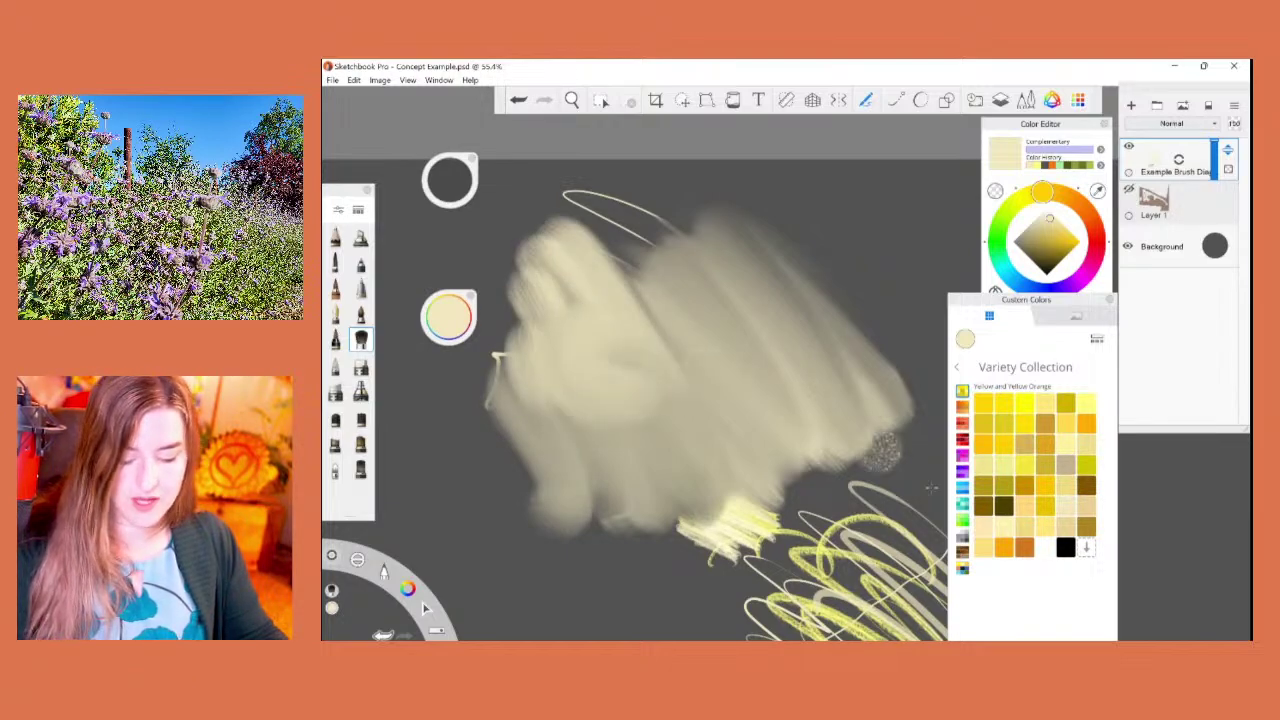
Step: Set the colour to orange and blend broad strokes into the cream paint area
{"action": "left_click", "coordinate": [1004, 547]}
{"action": "mouse_move", "coordinate": [708, 298]}
{"action": "left_mouse_down"}
{"action": "mouse_move", "coordinate": [742, 338]}
{"action": "mouse_move", "coordinate": [645, 325]}
{"action": "mouse_move", "coordinate": [586, 375]}
{"action": "mouse_move", "coordinate": [570, 470]}
{"action": "left_mouse_up"}
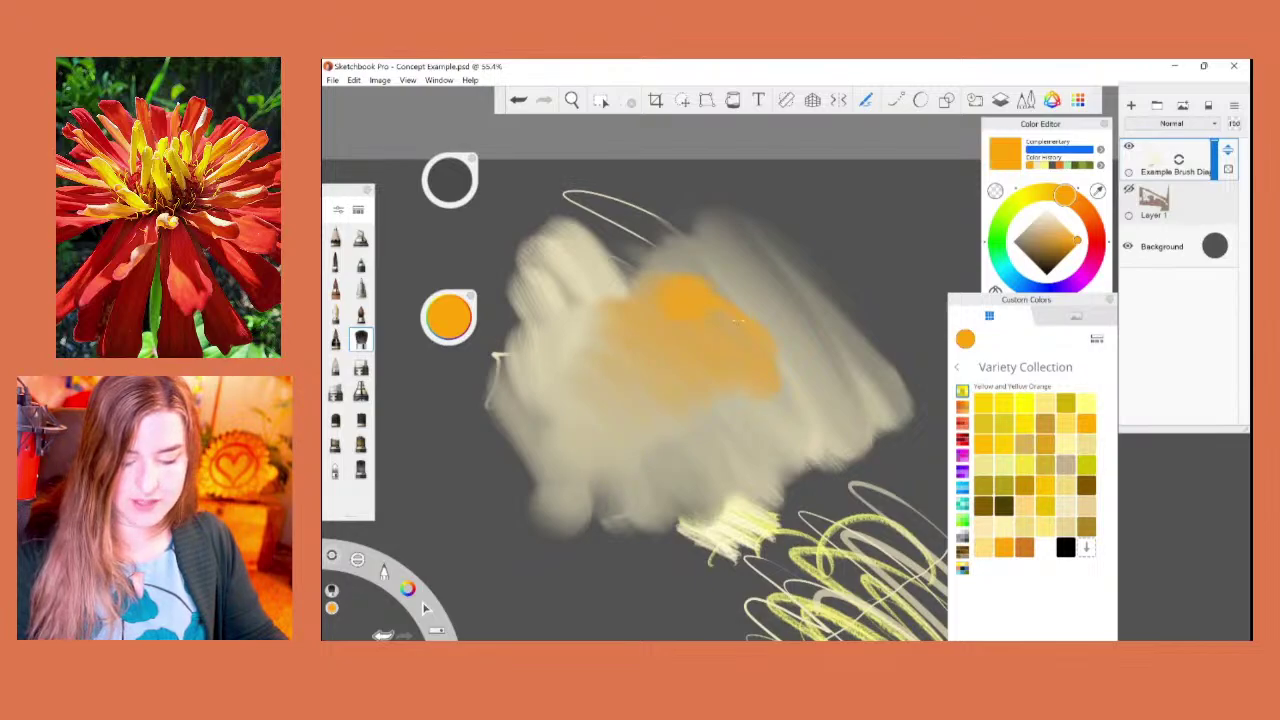
{"action": "mouse_move", "coordinate": [740, 320]}
{"action": "left_mouse_down"}
{"action": "mouse_move", "coordinate": [800, 300]}
{"action": "mouse_move", "coordinate": [700, 330]}
{"action": "mouse_move", "coordinate": [545, 440]}
{"action": "left_mouse_up"}
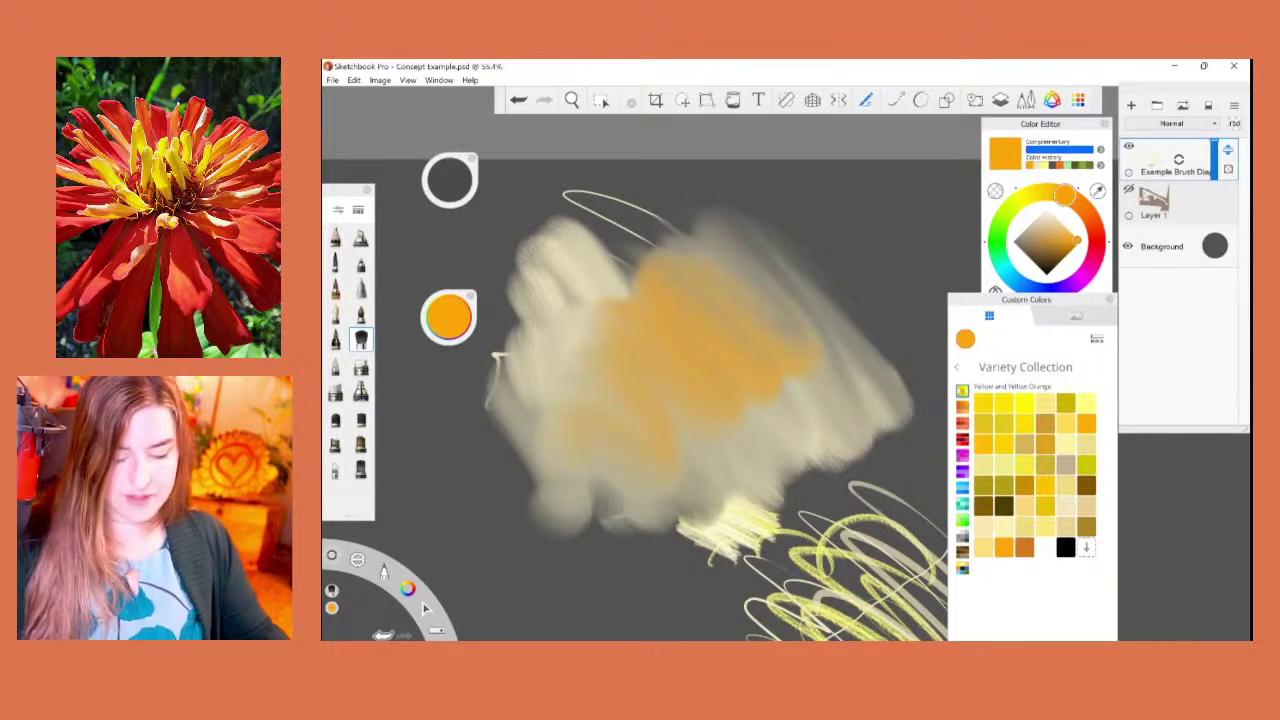
{"action": "mouse_move", "coordinate": [825, 365]}
{"action": "left_mouse_down"}
{"action": "mouse_move", "coordinate": [845, 332]}
{"action": "mouse_move", "coordinate": [590, 200]}
{"action": "mouse_move", "coordinate": [625, 305]}
{"action": "mouse_move", "coordinate": [560, 290]}
{"action": "left_mouse_up"}
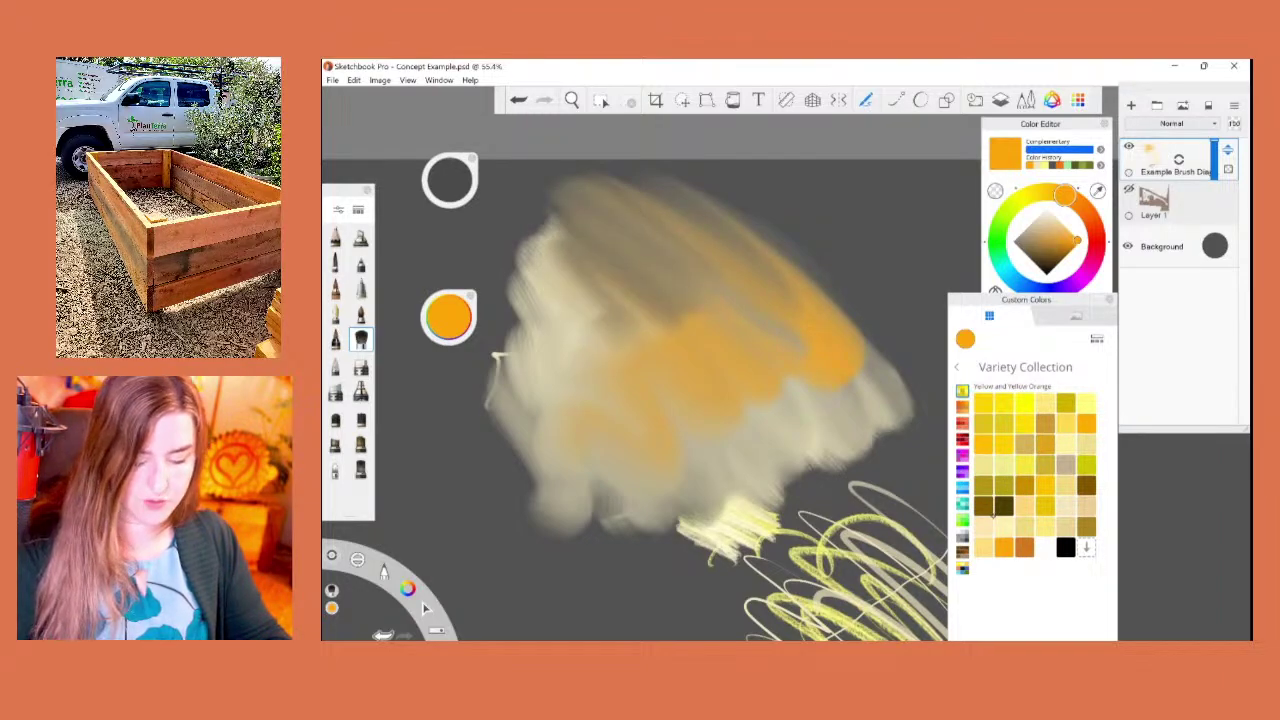
Step: Choose a light turquoise from the Blue Green swatches and blend strokes across the upper part of the orange paint
{"action": "left_click", "coordinate": [962, 504]}
{"action": "left_click", "coordinate": [1045, 422]}
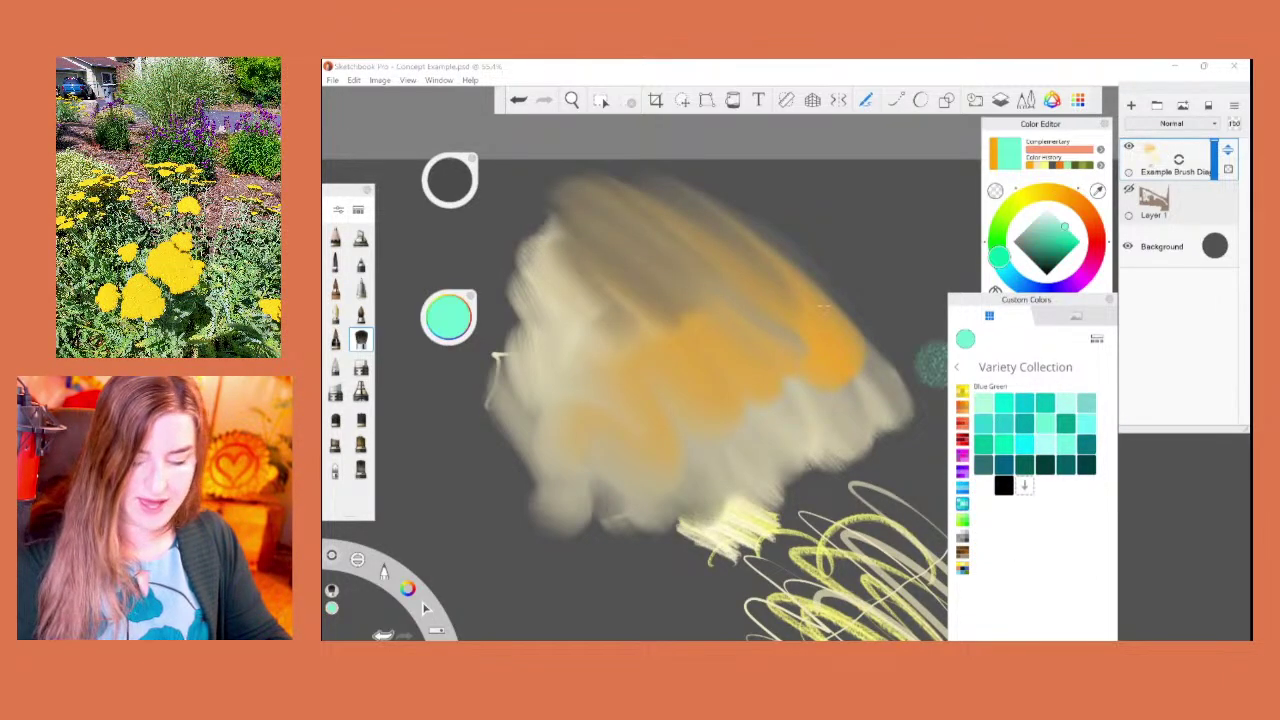
{"action": "mouse_move", "coordinate": [737, 273]}
{"action": "left_mouse_down"}
{"action": "mouse_move", "coordinate": [780, 291]}
{"action": "mouse_move", "coordinate": [763, 313]}
{"action": "mouse_move", "coordinate": [677, 270]}
{"action": "mouse_move", "coordinate": [608, 256]}
{"action": "mouse_move", "coordinate": [627, 317]}
{"action": "mouse_move", "coordinate": [612, 362]}
{"action": "left_mouse_up"}
{"action": "mouse_move", "coordinate": [802, 352]}
{"action": "left_mouse_down"}
{"action": "mouse_move", "coordinate": [725, 348]}
{"action": "mouse_move", "coordinate": [622, 328]}
{"action": "mouse_move", "coordinate": [592, 405]}
{"action": "left_mouse_up"}
Step: Switch to the fine pen brush, set the colour to black and draw a ruffled plant symbol with a centre dot and a rounded, lobed one
{"action": "left_click", "coordinate": [361, 263]}
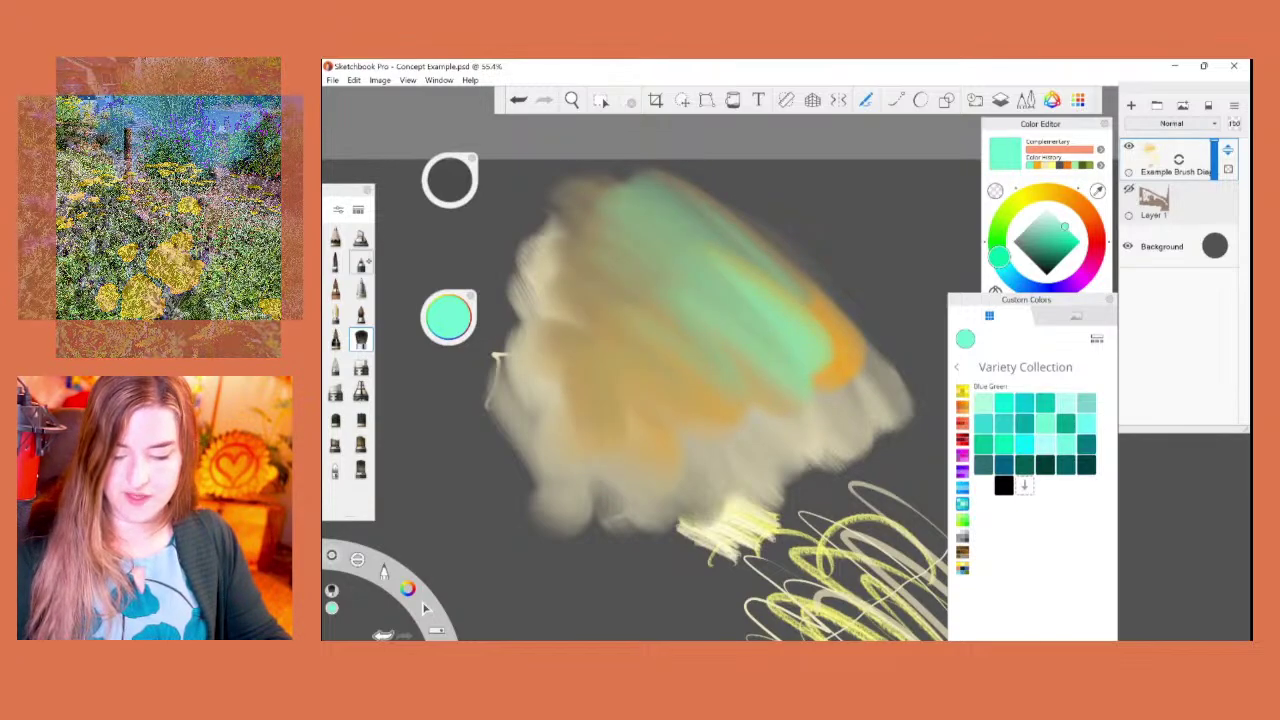
{"action": "mouse_move", "coordinate": [449, 317]}
{"action": "left_mouse_down"}
{"action": "mouse_move", "coordinate": [449, 262]}
{"action": "mouse_move", "coordinate": [449, 410]}
{"action": "left_mouse_up"}
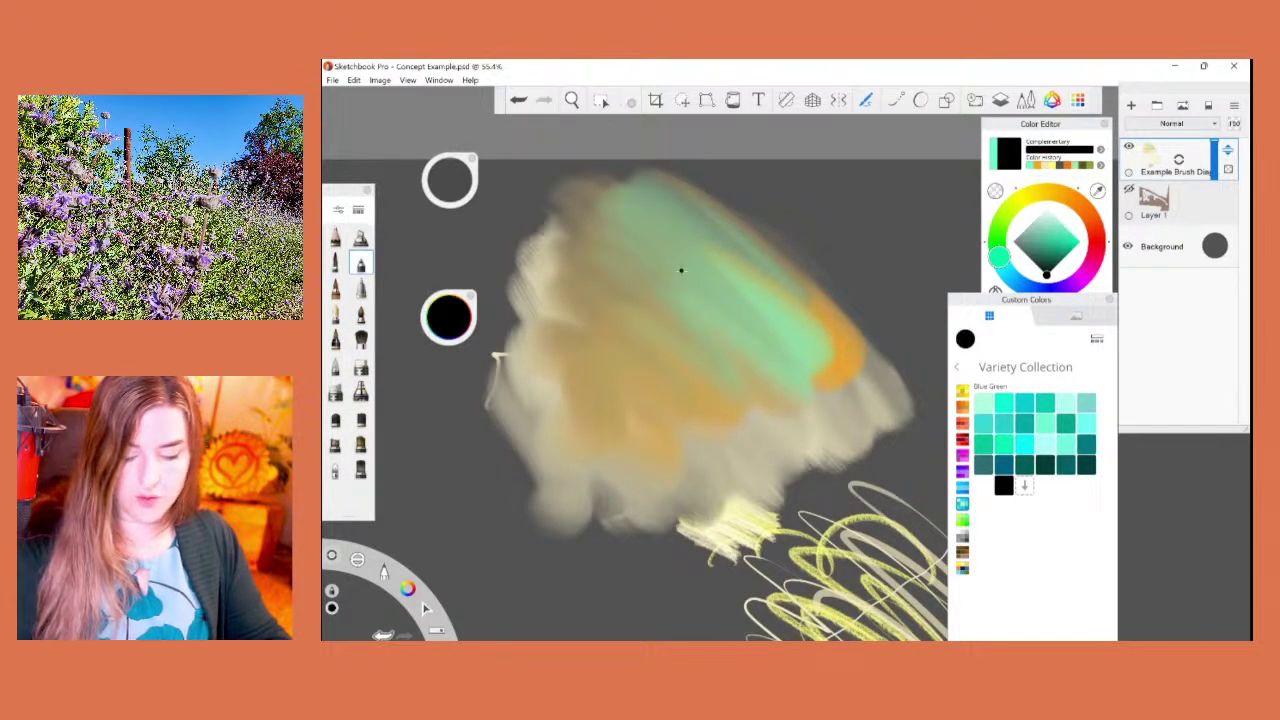
{"action": "mouse_move", "coordinate": [690, 263]}
{"action": "left_mouse_down"}
{"action": "mouse_move", "coordinate": [653, 296]}
{"action": "mouse_move", "coordinate": [710, 267]}
{"action": "mouse_move", "coordinate": [743, 296]}
{"action": "mouse_move", "coordinate": [698, 332]}
{"action": "mouse_move", "coordinate": [650, 312]}
{"action": "left_mouse_up"}
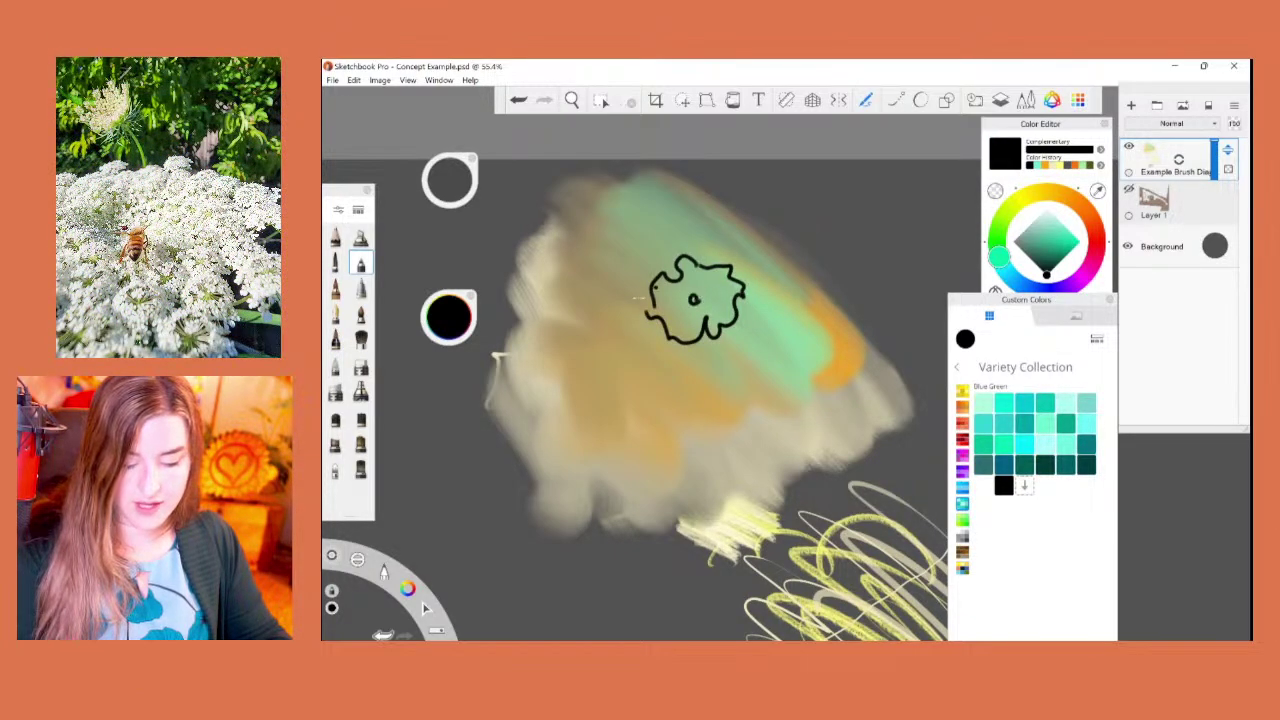
{"action": "mouse_move", "coordinate": [617, 353]}
{"action": "left_mouse_down"}
{"action": "mouse_move", "coordinate": [588, 449]}
{"action": "mouse_move", "coordinate": [640, 372]}
{"action": "left_mouse_up"}
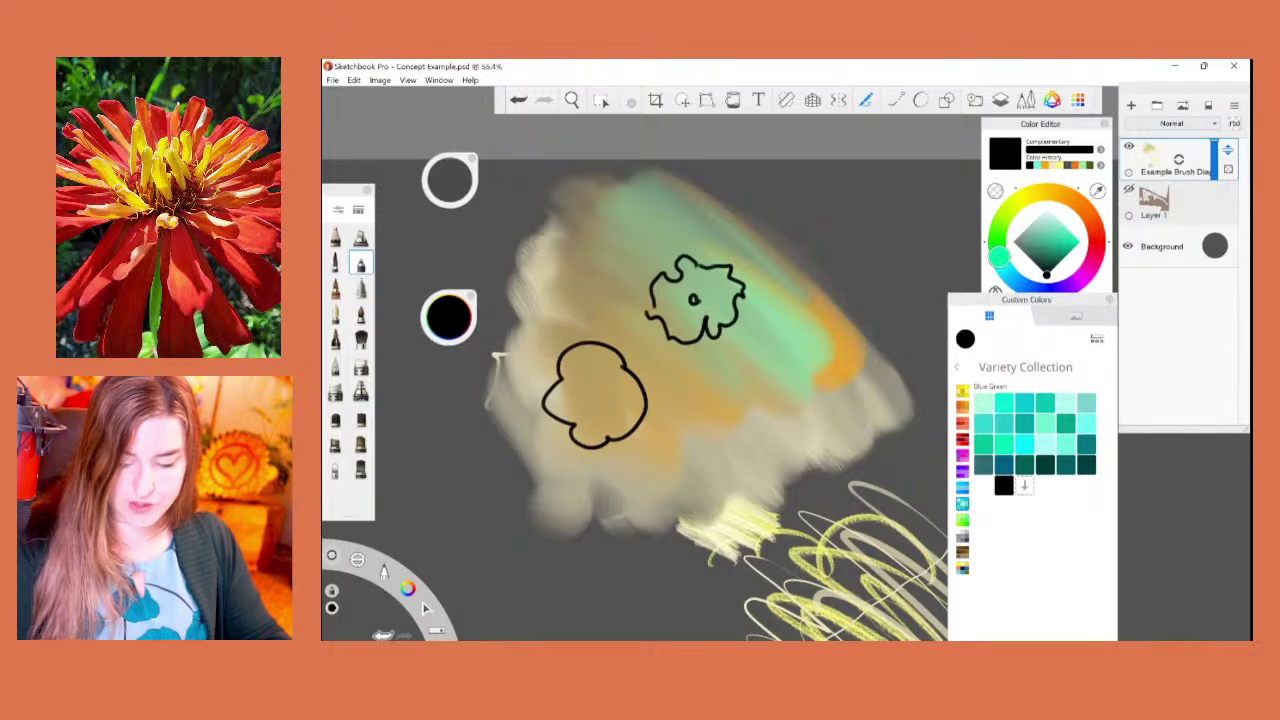
Step: Shade the rounded plant symbol and the edge of the ruffled one with the translucent marker brush in dark teal from the Blue Green swatches
{"action": "left_click", "coordinate": [335, 289]}
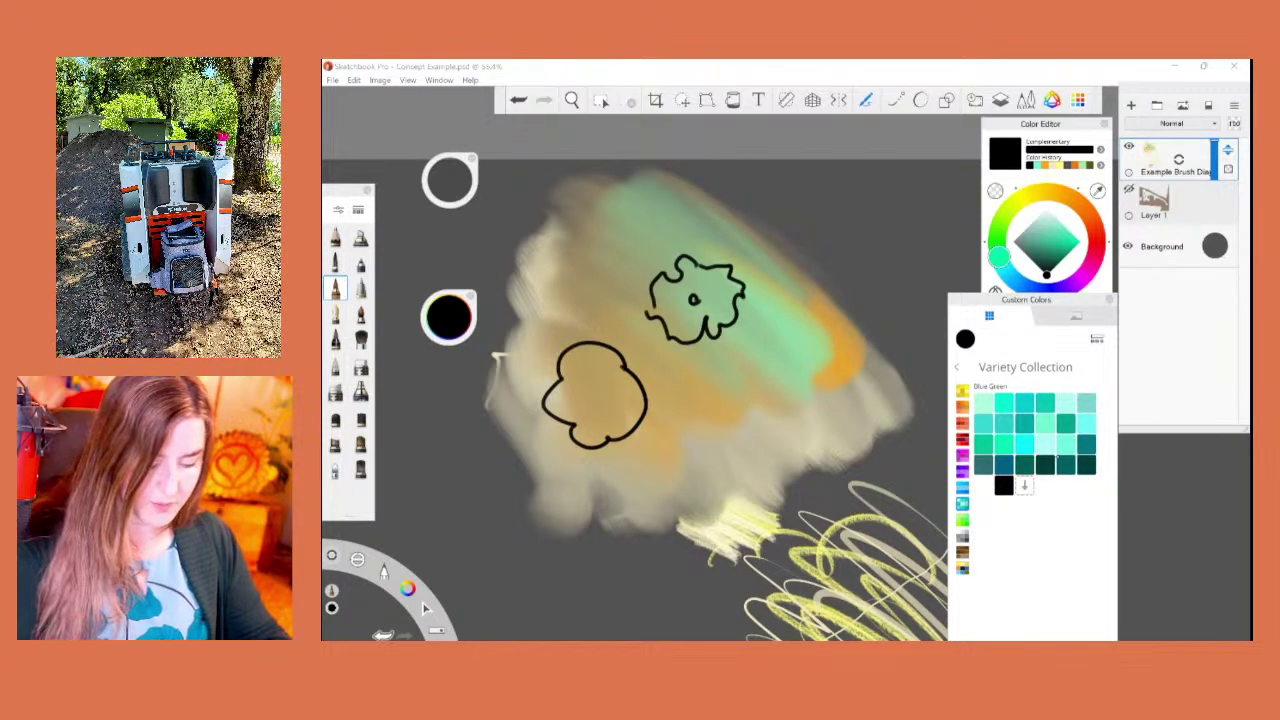
{"action": "left_click", "coordinate": [1063, 462]}
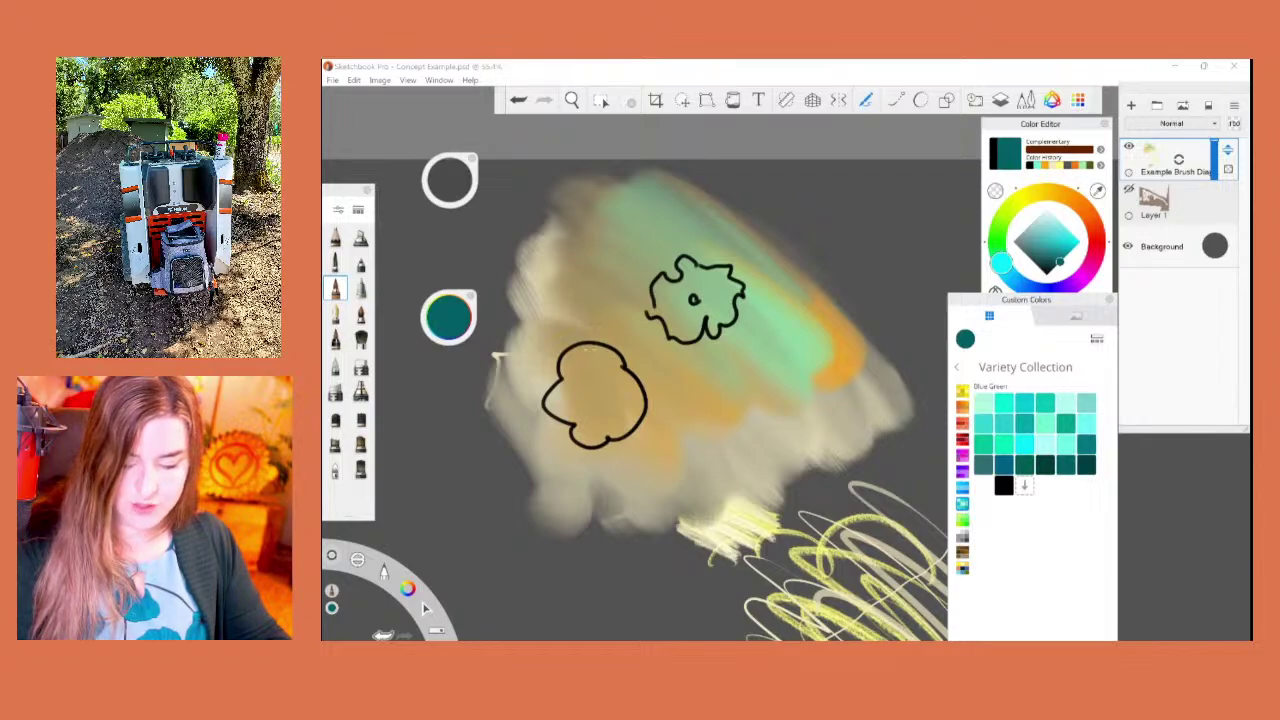
{"action": "mouse_move", "coordinate": [598, 349]}
{"action": "left_mouse_down"}
{"action": "mouse_move", "coordinate": [633, 379]}
{"action": "mouse_move", "coordinate": [632, 426]}
{"action": "left_mouse_up"}
{"action": "left_click", "coordinate": [518, 100]}
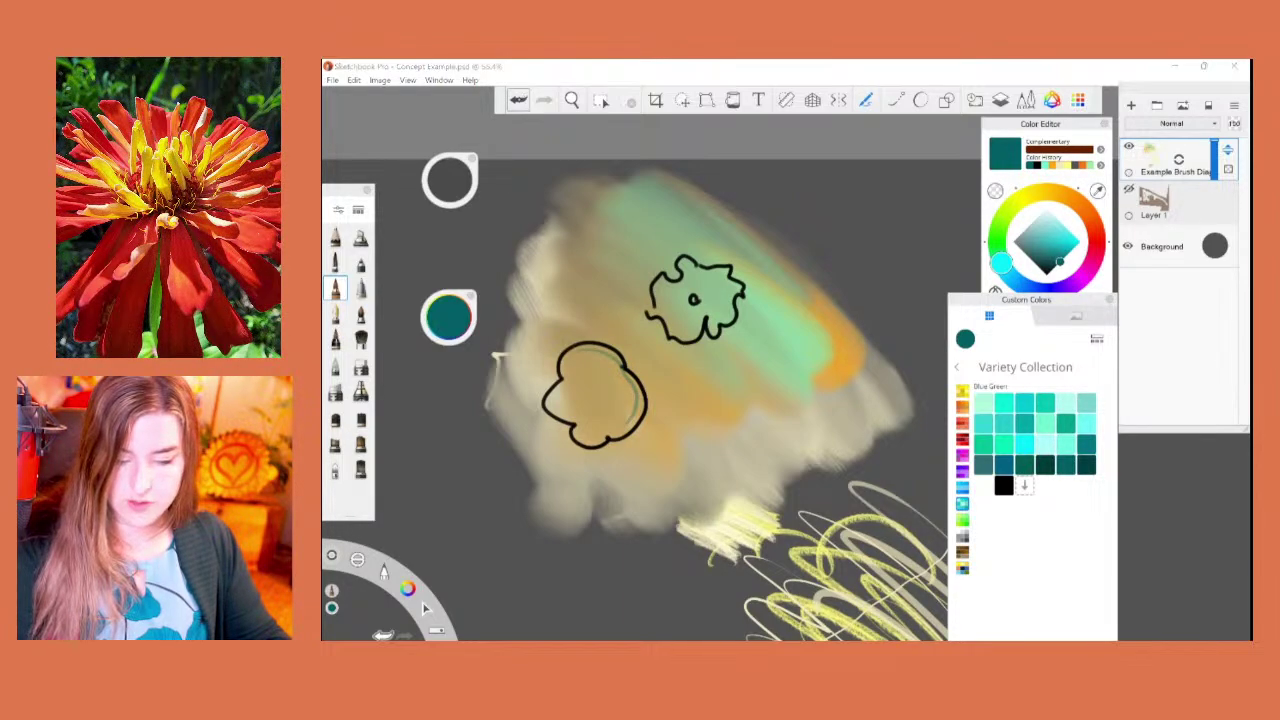
{"action": "key", "text": "ctrl+z"}
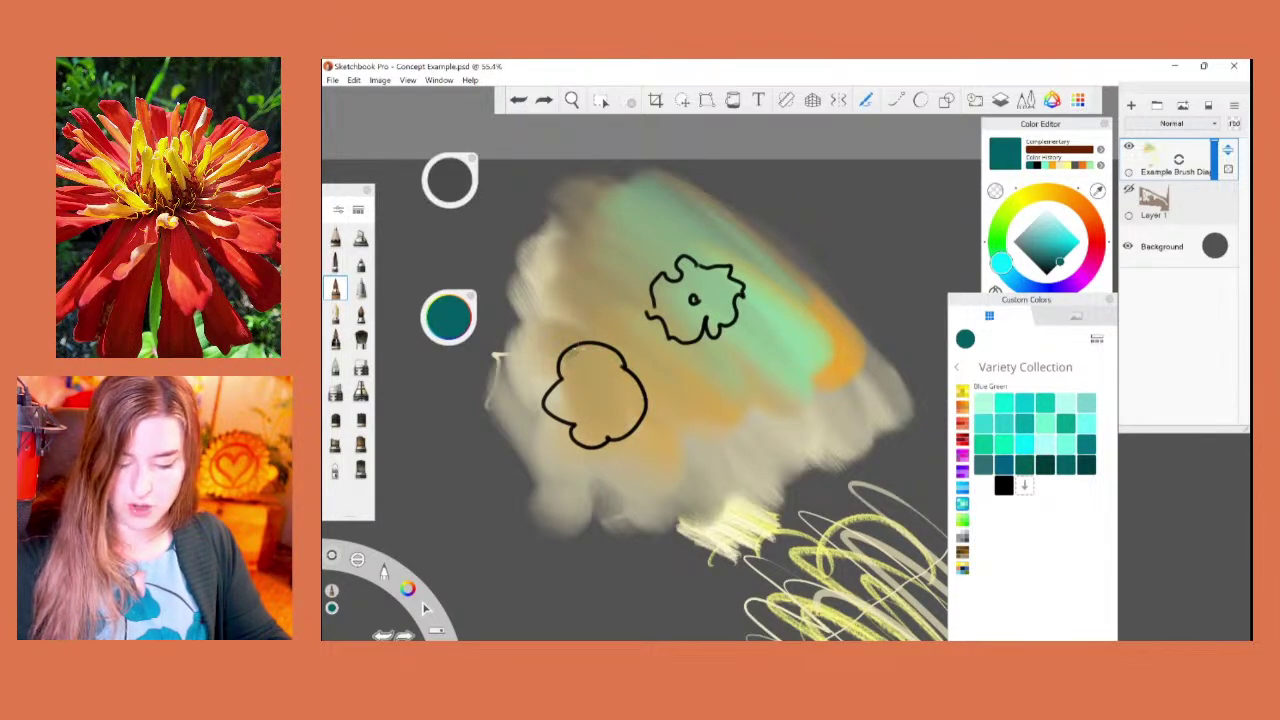
{"action": "mouse_move", "coordinate": [588, 350]}
{"action": "left_mouse_down"}
{"action": "mouse_move", "coordinate": [636, 422]}
{"action": "mouse_move", "coordinate": [600, 442]}
{"action": "mouse_move", "coordinate": [588, 370]}
{"action": "left_mouse_up"}
{"action": "mouse_move", "coordinate": [604, 426]}
{"action": "left_mouse_down"}
{"action": "mouse_move", "coordinate": [569, 408]}
{"action": "mouse_move", "coordinate": [589, 425]}
{"action": "mouse_move", "coordinate": [572, 377]}
{"action": "mouse_move", "coordinate": [612, 430]}
{"action": "left_mouse_up"}
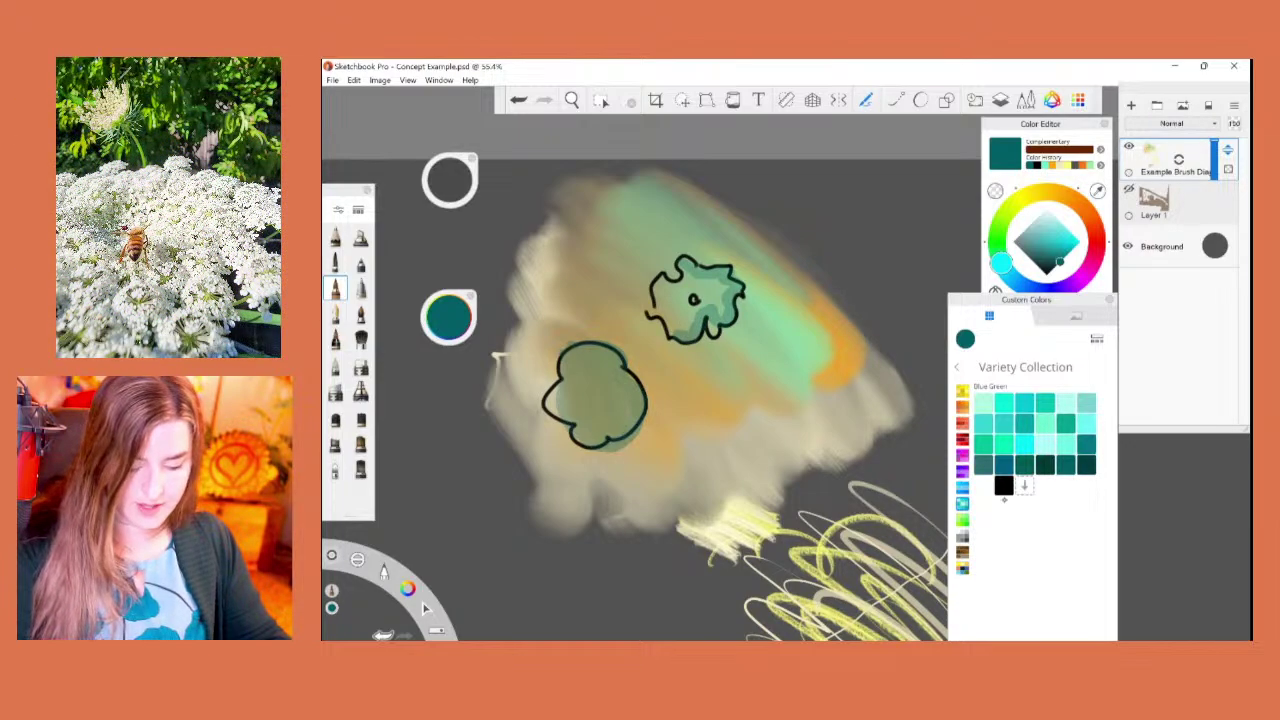
Step: Layer bright turquoise and a medium sea green from the Blue Green swatches over the ruffled plant symbol
{"action": "left_click", "coordinate": [1004, 444]}
{"action": "left_click_drag", "start_coordinate": [684, 274], "coordinate": [656, 300]}
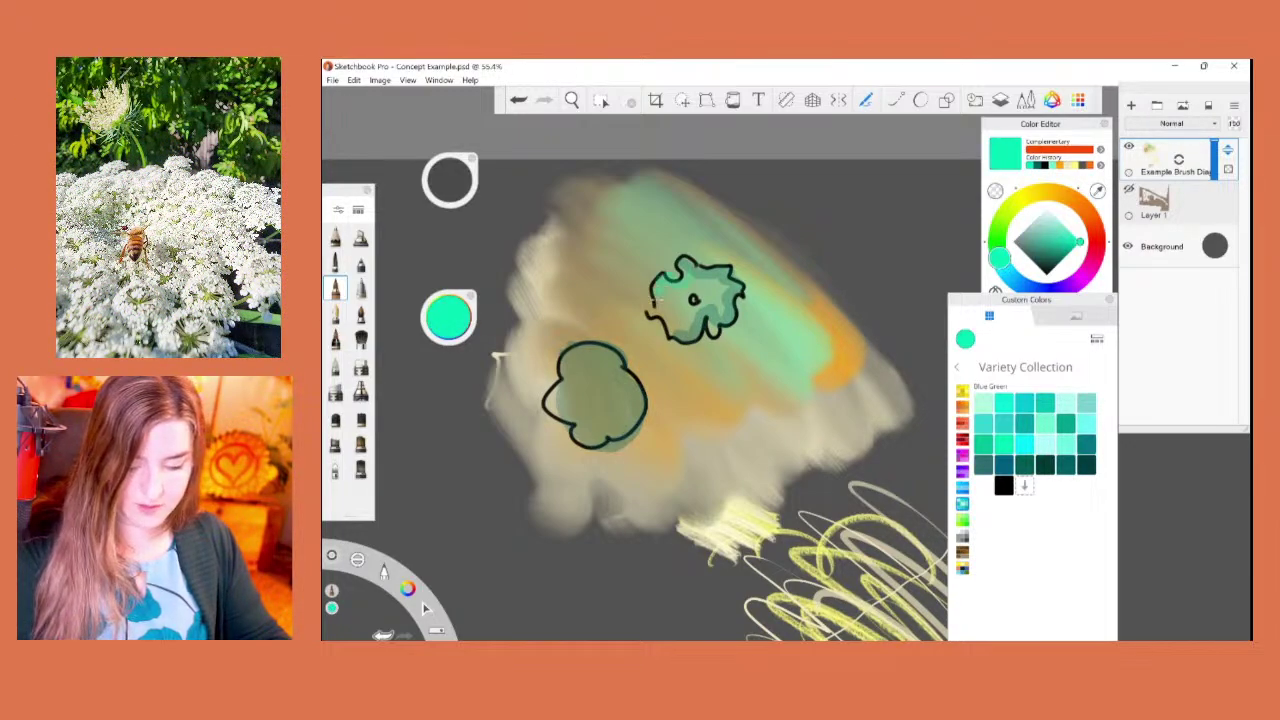
{"action": "left_click", "coordinate": [1066, 424]}
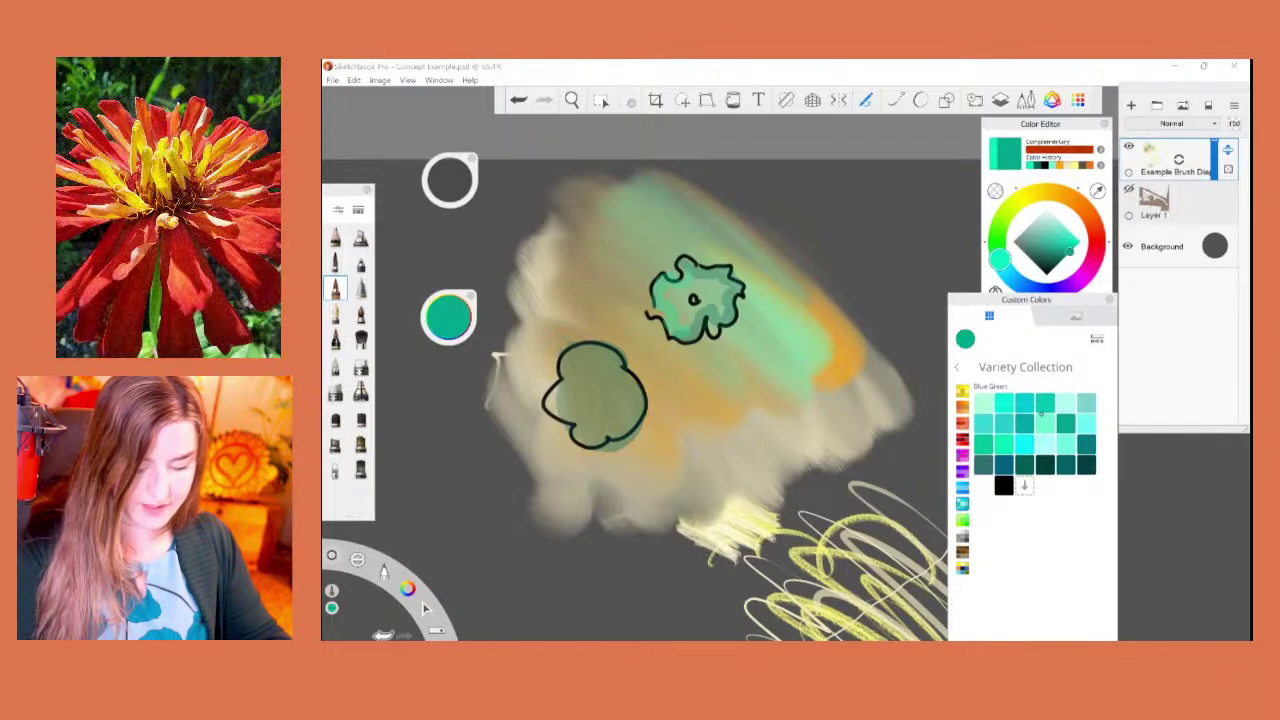
{"action": "mouse_move", "coordinate": [738, 298]}
{"action": "left_mouse_down"}
{"action": "mouse_move", "coordinate": [707, 291]}
{"action": "mouse_move", "coordinate": [668, 322]}
{"action": "left_mouse_up"}
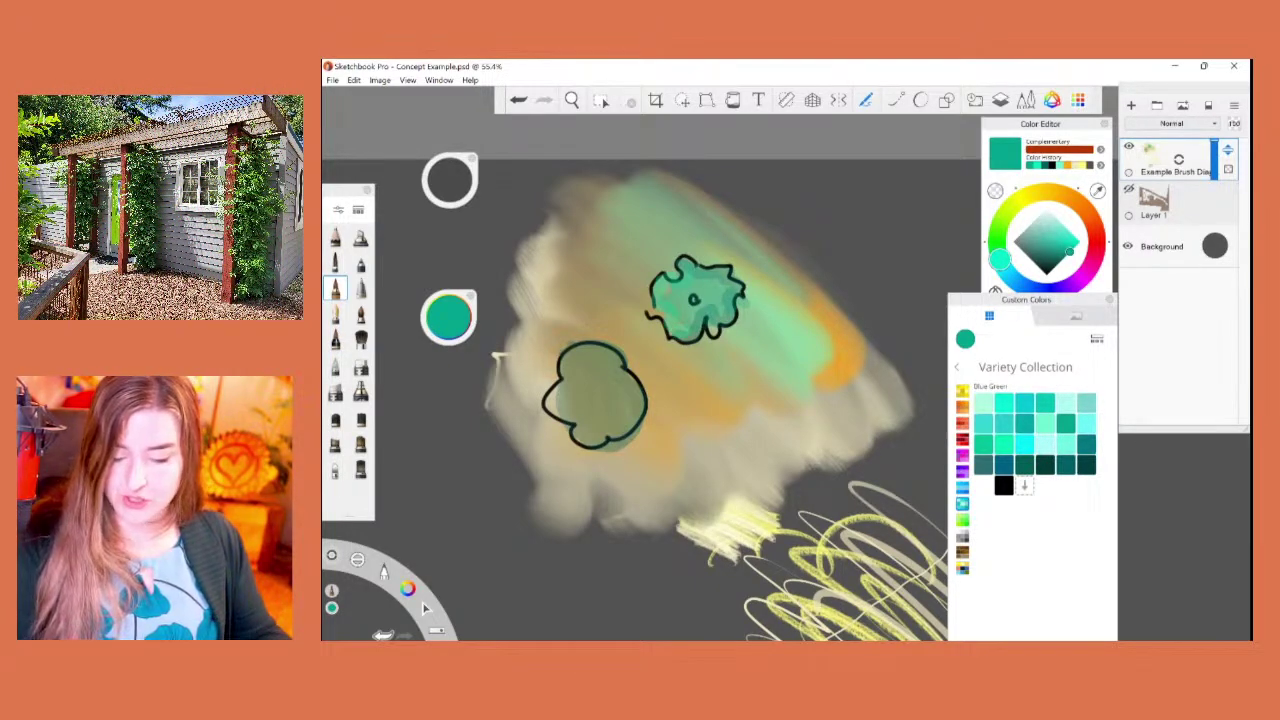
Step: Switch to the Vintage Marker and scribble overlapping zigzags in sea green and light yellow-green beside the ruffled plant symbol
{"action": "left_click", "coordinate": [361, 238]}
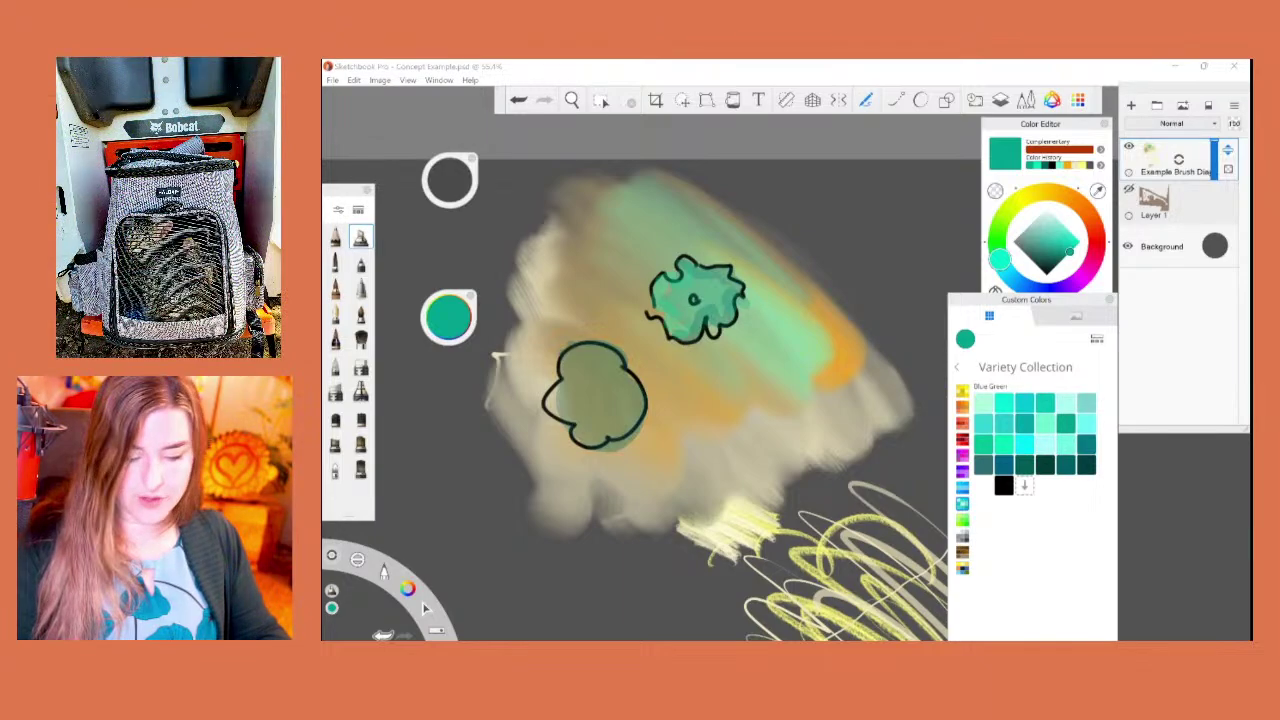
{"action": "mouse_move", "coordinate": [640, 228]}
{"action": "left_mouse_down"}
{"action": "mouse_move", "coordinate": [640, 264]}
{"action": "mouse_move", "coordinate": [575, 250]}
{"action": "mouse_move", "coordinate": [550, 314]}
{"action": "left_mouse_up"}
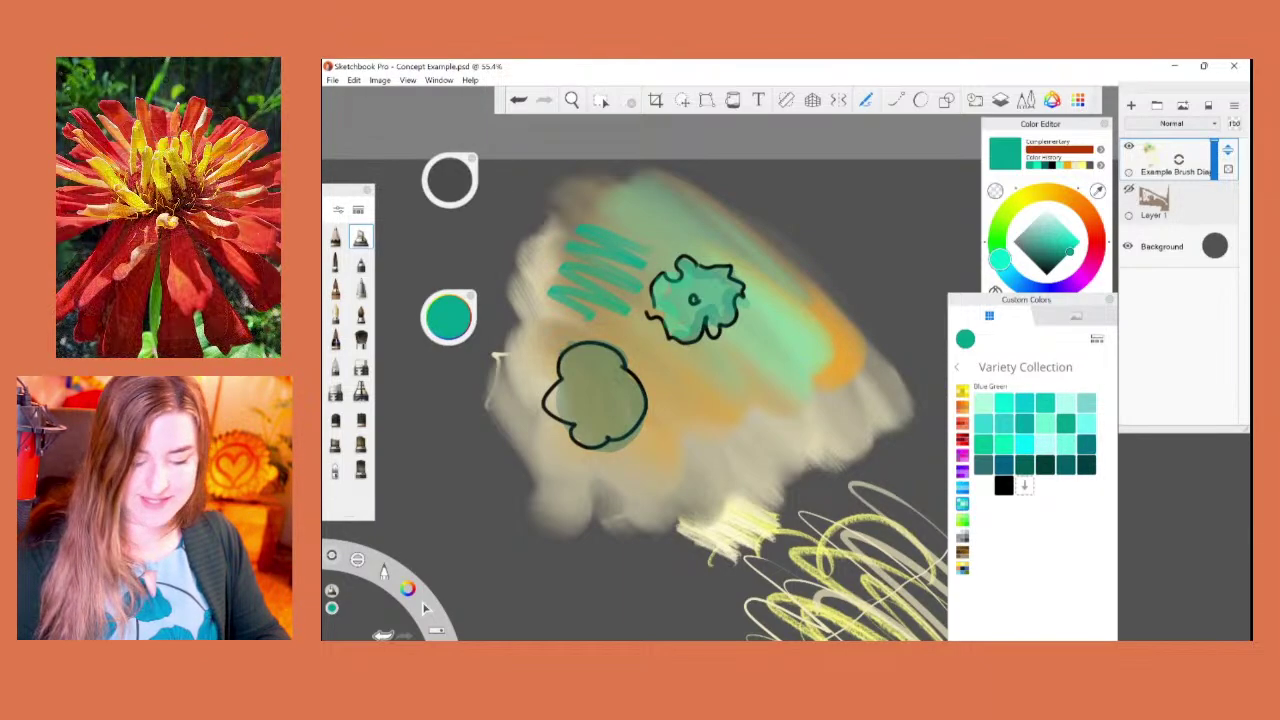
{"action": "left_click", "coordinate": [963, 520]}
{"action": "left_click", "coordinate": [1045, 403]}
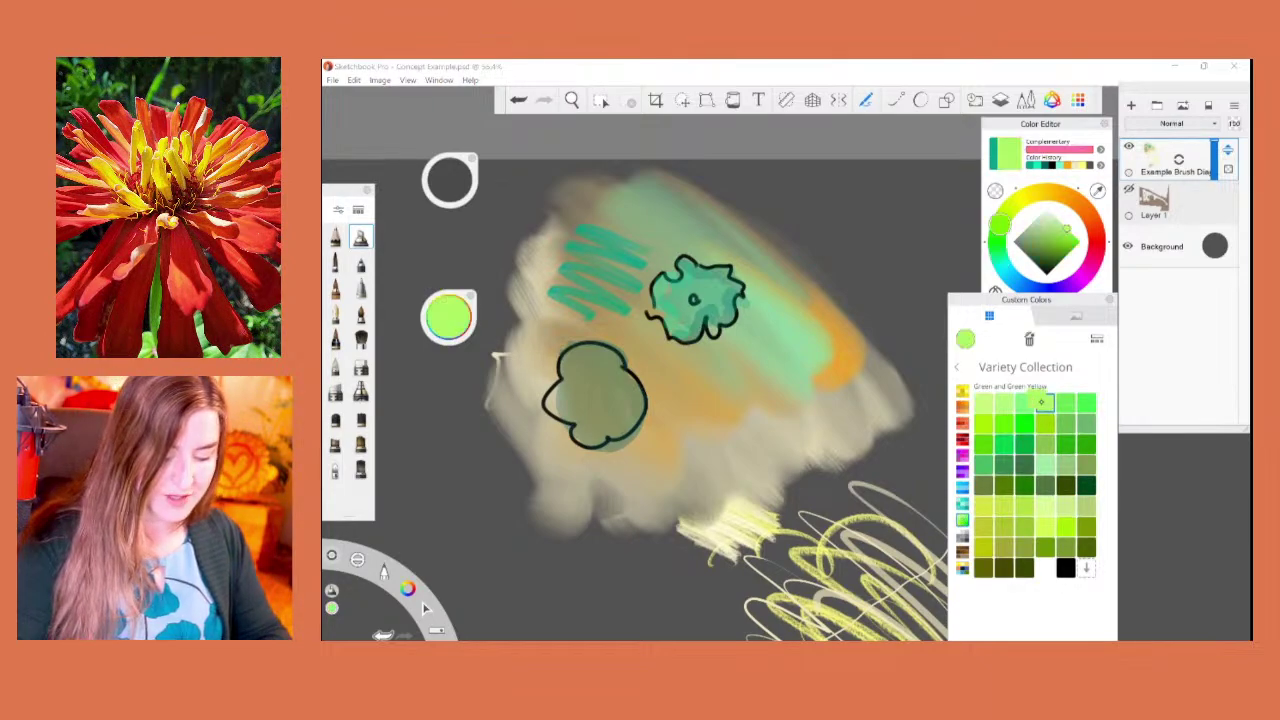
{"action": "mouse_move", "coordinate": [630, 199]}
{"action": "left_mouse_down"}
{"action": "mouse_move", "coordinate": [651, 242]}
{"action": "mouse_move", "coordinate": [595, 253]}
{"action": "mouse_move", "coordinate": [592, 300]}
{"action": "left_mouse_up"}
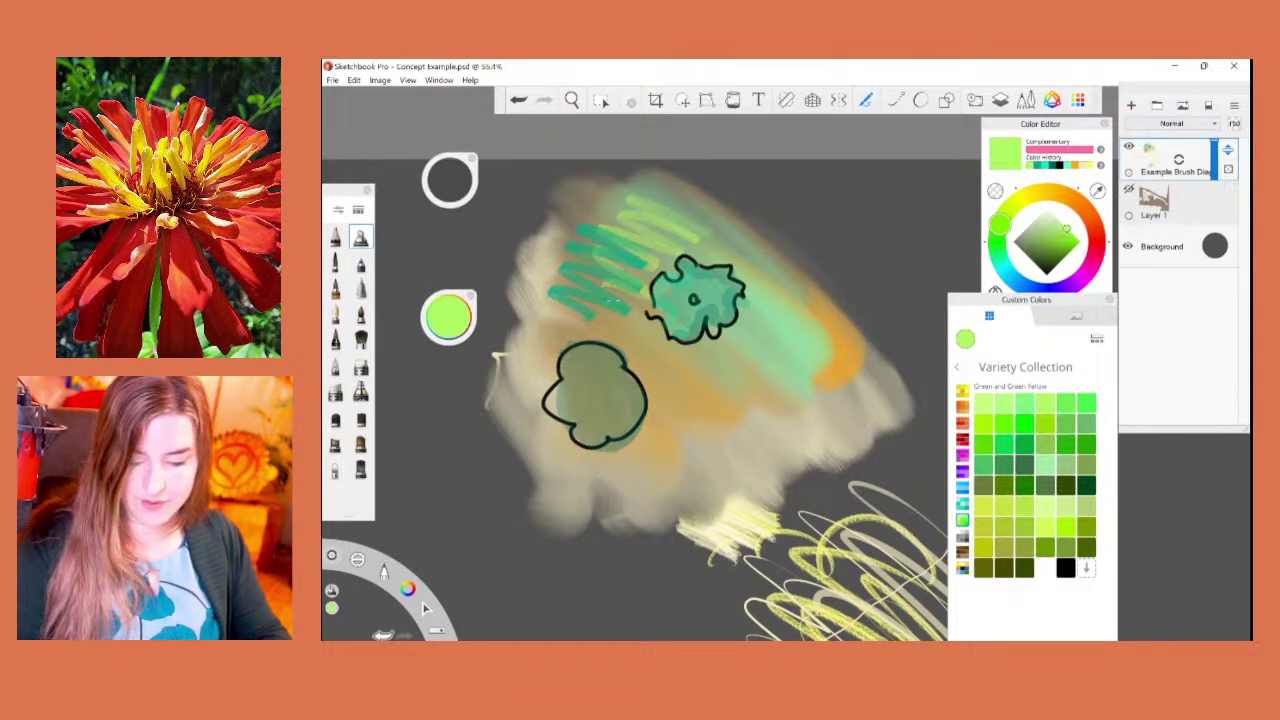
{"action": "mouse_move", "coordinate": [632, 240]}
{"action": "left_mouse_down"}
{"action": "mouse_move", "coordinate": [555, 305]}
{"action": "mouse_move", "coordinate": [603, 326]}
{"action": "left_mouse_up"}
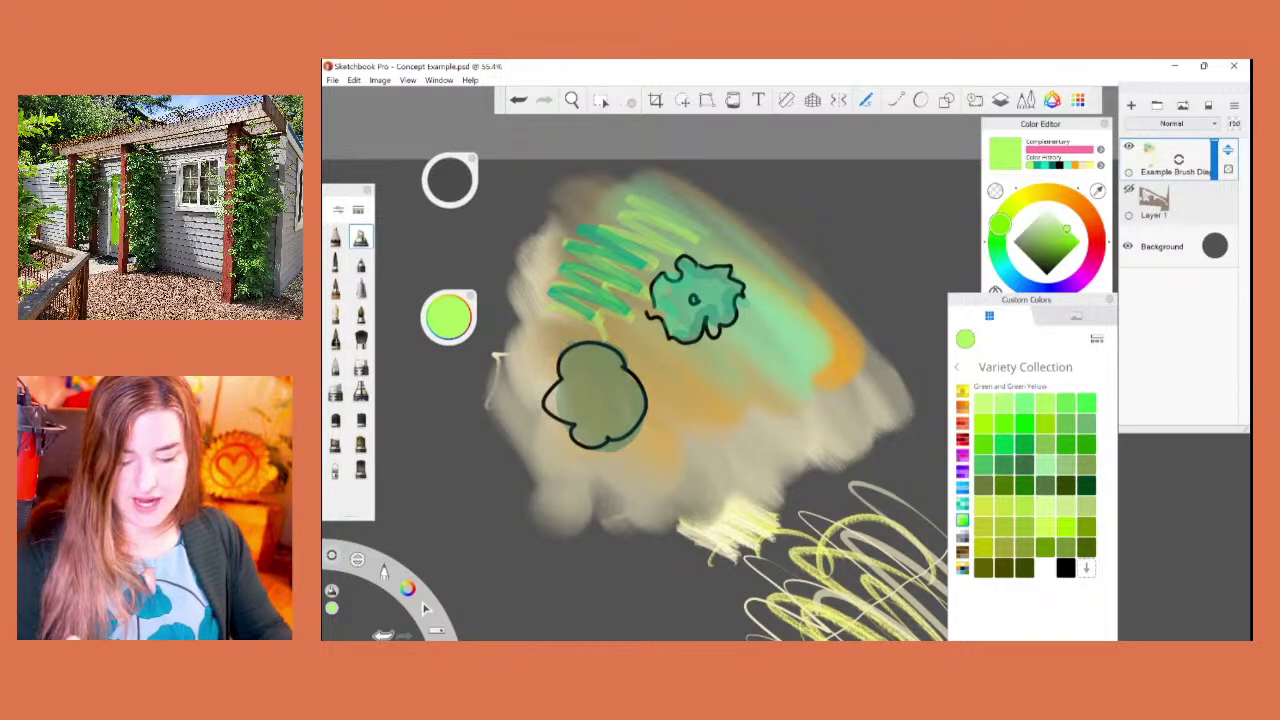
Step: Colour the inside of the ruffled plant symbol with light green and add patches of a darker green from the Green and Green Yellow swatches
{"action": "scroll", "coordinate": [640, 350], "scroll_direction": "up", "scroll_amount": 5}
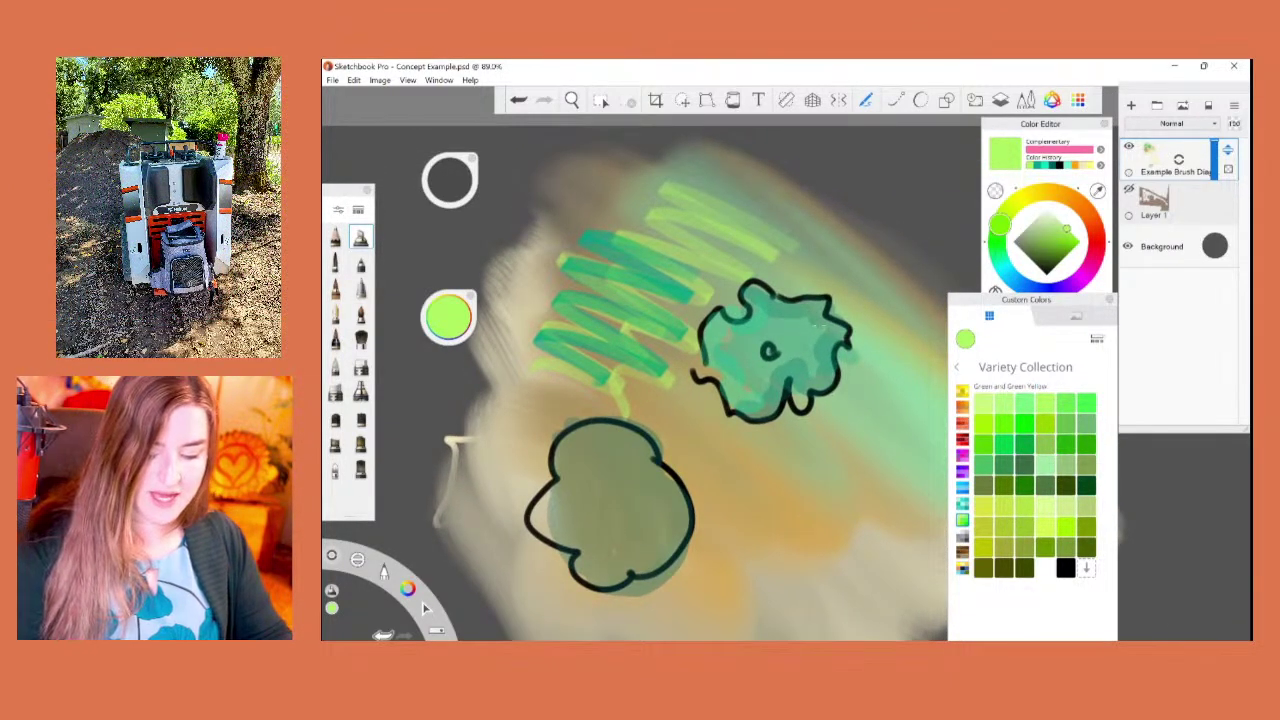
{"action": "mouse_move", "coordinate": [796, 318]}
{"action": "left_mouse_down"}
{"action": "mouse_move", "coordinate": [823, 339]}
{"action": "mouse_move", "coordinate": [793, 324]}
{"action": "mouse_move", "coordinate": [793, 384]}
{"action": "mouse_move", "coordinate": [745, 400]}
{"action": "left_mouse_up"}
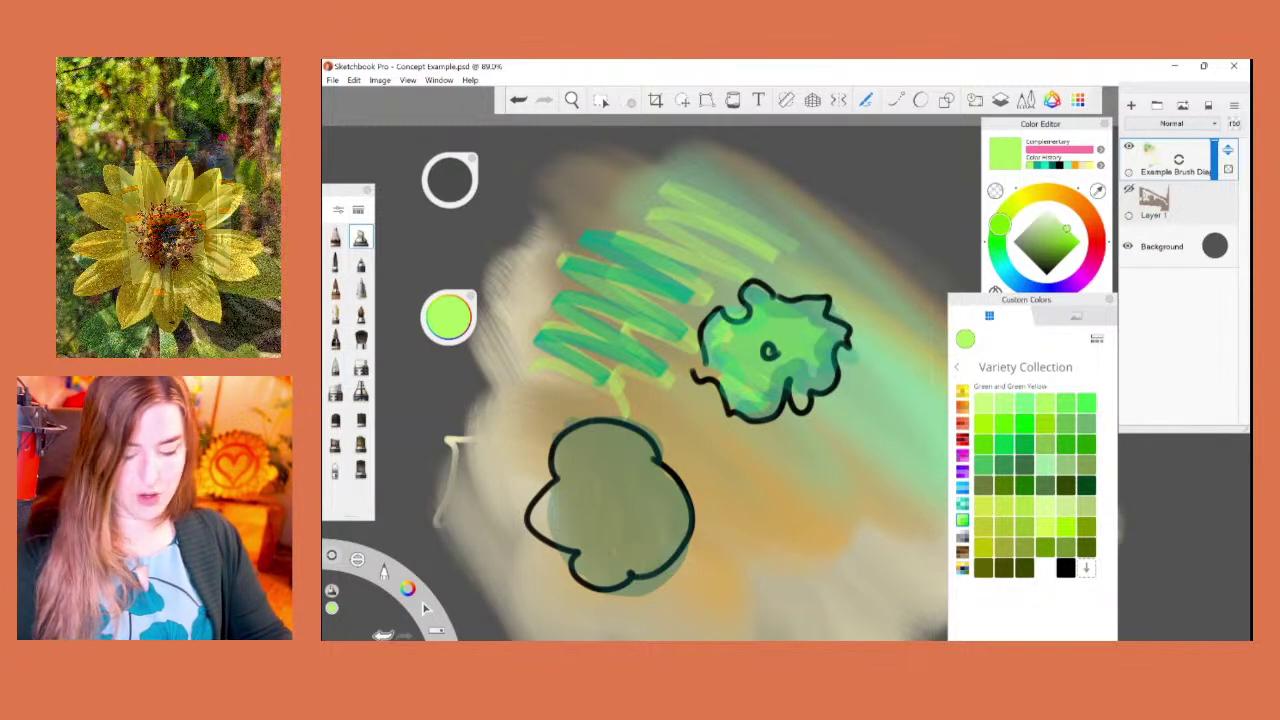
{"action": "left_click", "coordinate": [1023, 446]}
{"action": "mouse_move", "coordinate": [758, 303]}
{"action": "left_mouse_down"}
{"action": "mouse_move", "coordinate": [782, 314]}
{"action": "mouse_move", "coordinate": [732, 360]}
{"action": "mouse_move", "coordinate": [730, 392]}
{"action": "left_mouse_up"}
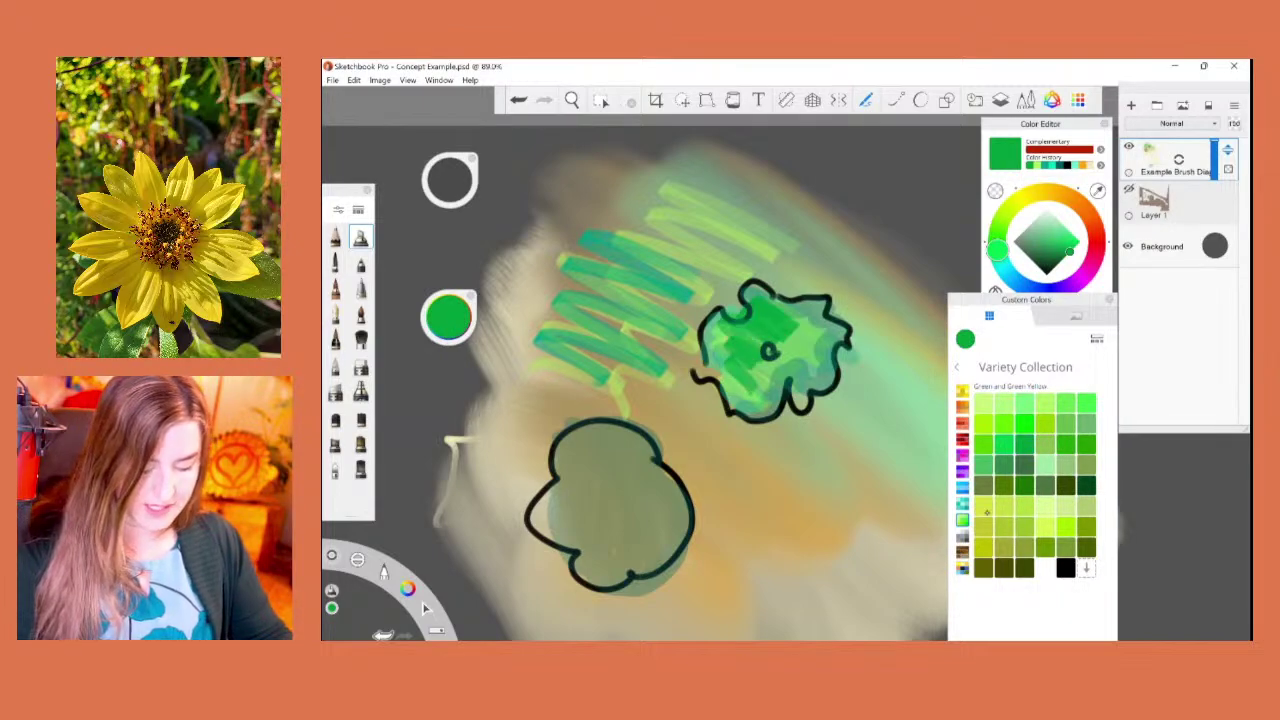
Step: Choose bright yellow from the Yellow and Yellow Orange swatches and layer it over the ruffled plant symbol and the green zigzags
{"action": "left_click", "coordinate": [987, 512]}
{"action": "left_click", "coordinate": [962, 391]}
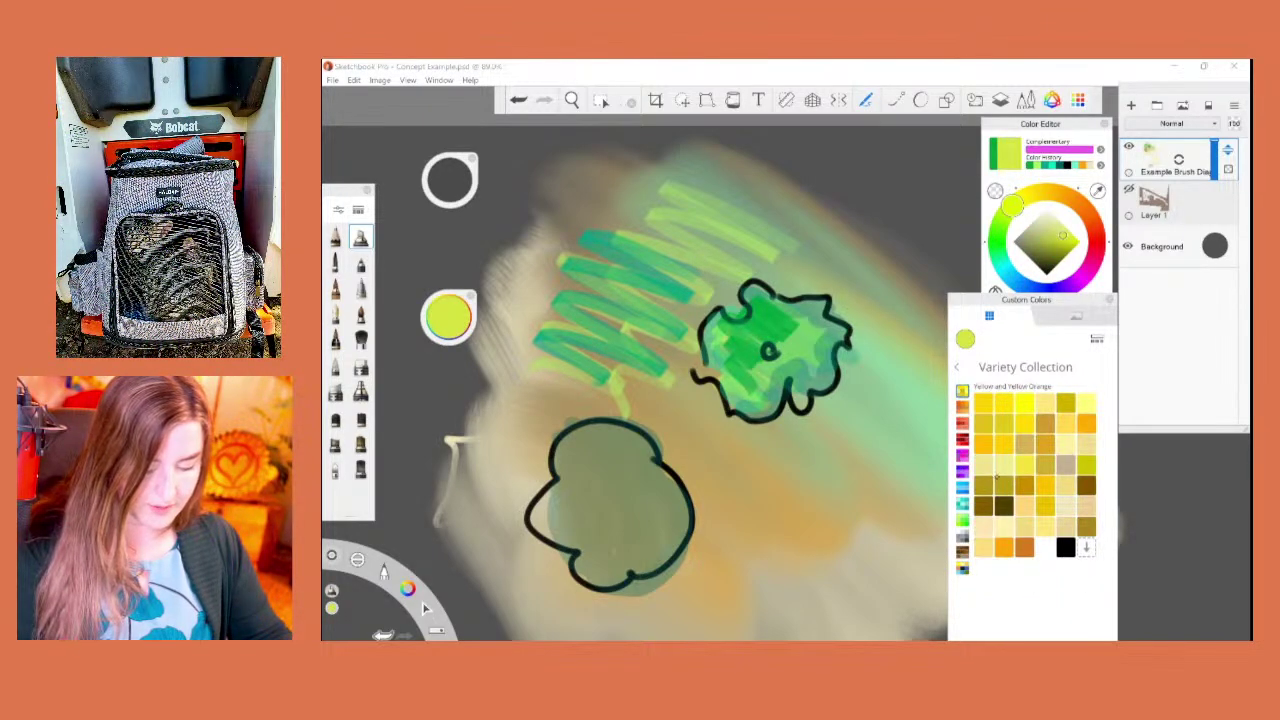
{"action": "left_click", "coordinate": [1027, 404]}
{"action": "left_click_drag", "start_coordinate": [799, 322], "coordinate": [784, 332]}
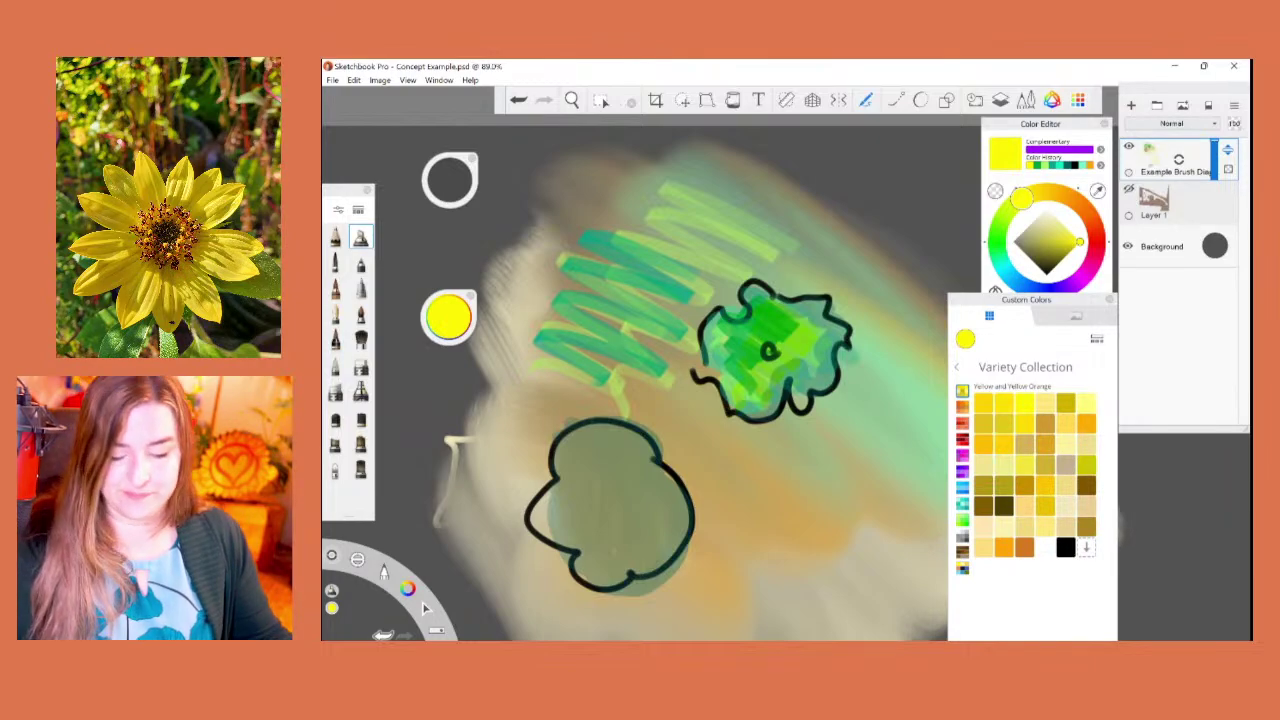
{"action": "mouse_move", "coordinate": [600, 186]}
{"action": "left_mouse_down"}
{"action": "mouse_move", "coordinate": [634, 220]}
{"action": "mouse_move", "coordinate": [719, 255]}
{"action": "mouse_move", "coordinate": [549, 240]}
{"action": "mouse_move", "coordinate": [649, 318]}
{"action": "mouse_move", "coordinate": [522, 290]}
{"action": "mouse_move", "coordinate": [544, 325]}
{"action": "mouse_move", "coordinate": [654, 400]}
{"action": "left_mouse_up"}
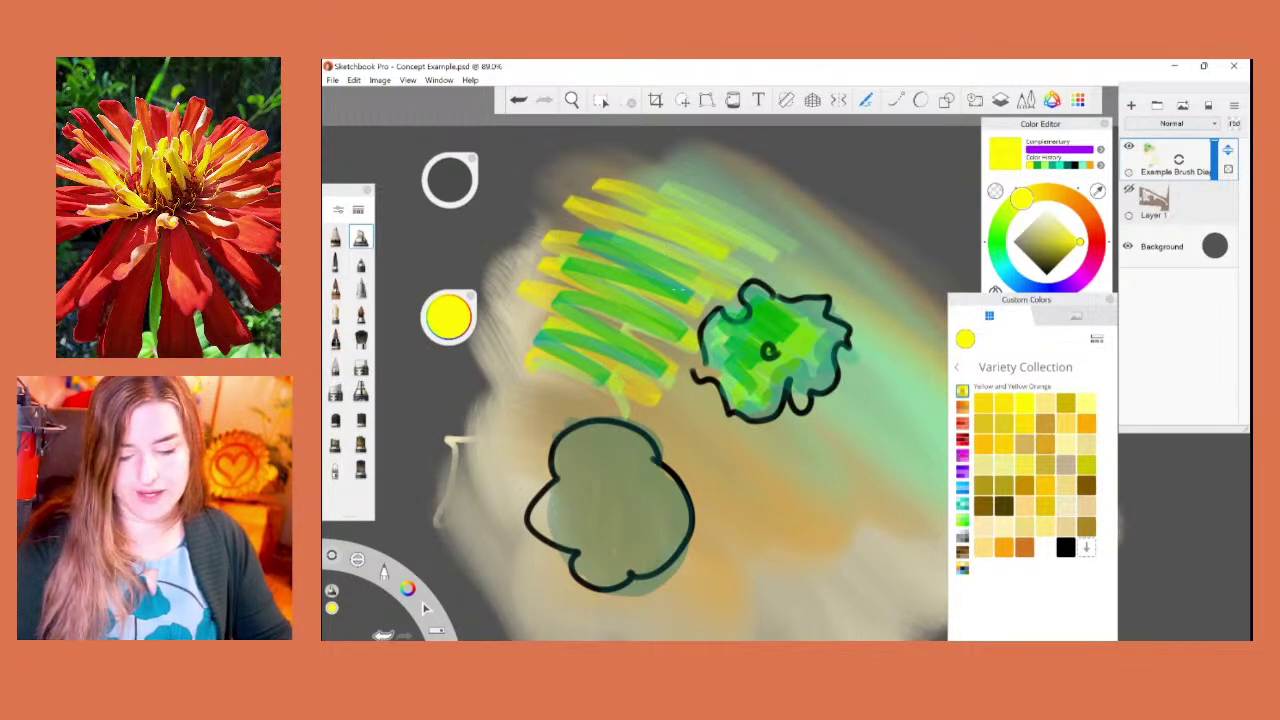
{"action": "mouse_move", "coordinate": [536, 238]}
{"action": "left_mouse_down"}
{"action": "mouse_move", "coordinate": [655, 305]}
{"action": "mouse_move", "coordinate": [632, 313]}
{"action": "mouse_move", "coordinate": [626, 406]}
{"action": "left_mouse_up"}
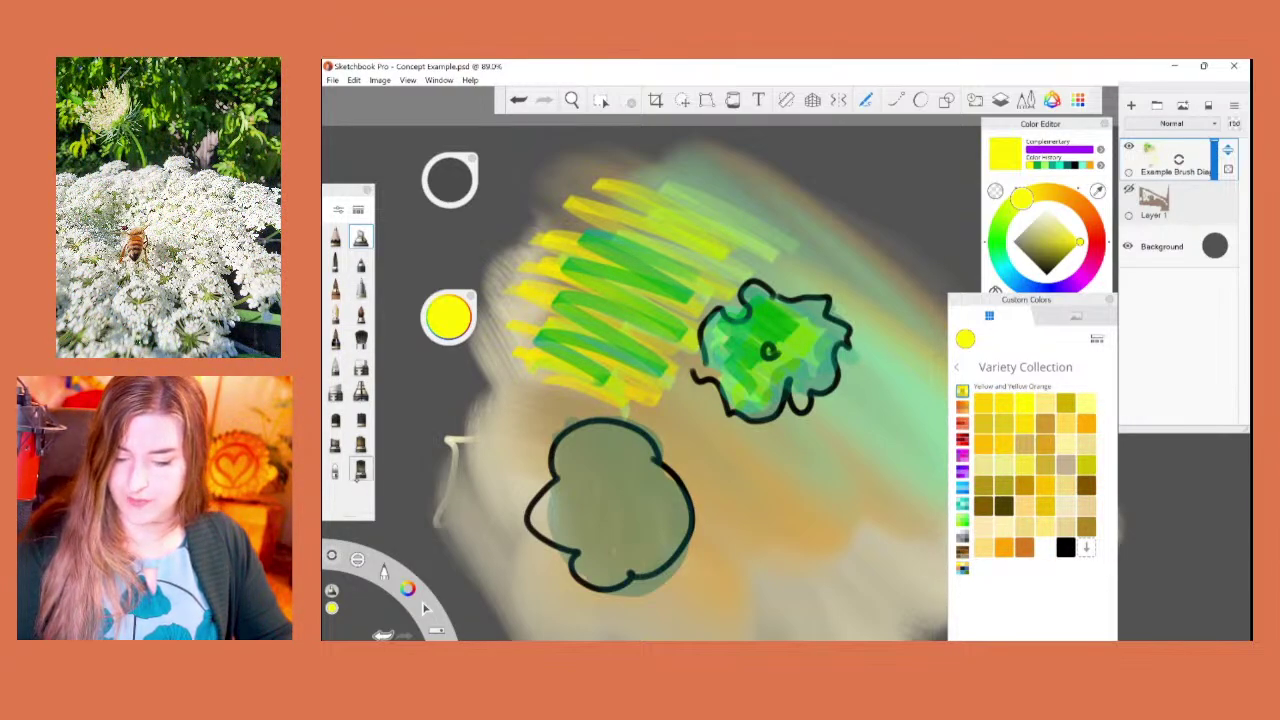
Step: Pick the Arrow pastel brush from the Brush Library, scribble yellow strokes over the zigzags and close the library
{"action": "left_click", "coordinate": [358, 210]}
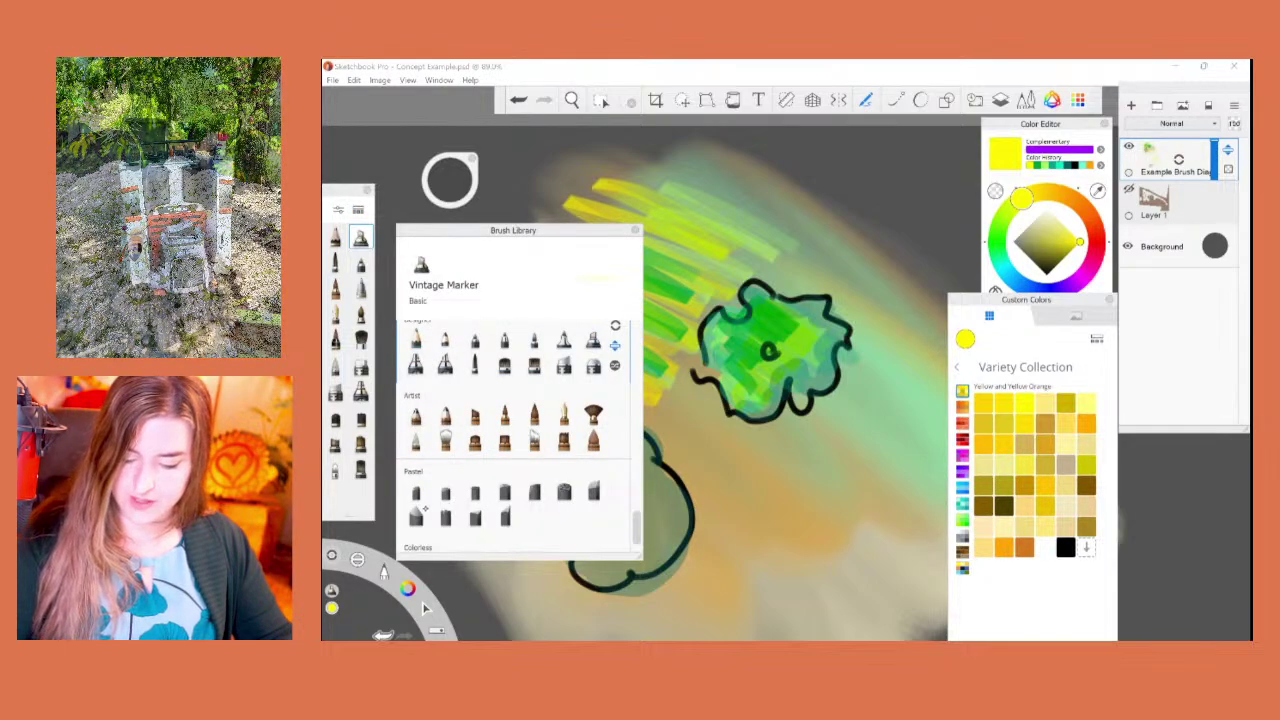
{"action": "left_click", "coordinate": [505, 516]}
{"action": "mouse_move", "coordinate": [752, 204]}
{"action": "left_mouse_down"}
{"action": "mouse_move", "coordinate": [800, 238]}
{"action": "mouse_move", "coordinate": [708, 297]}
{"action": "left_mouse_up"}
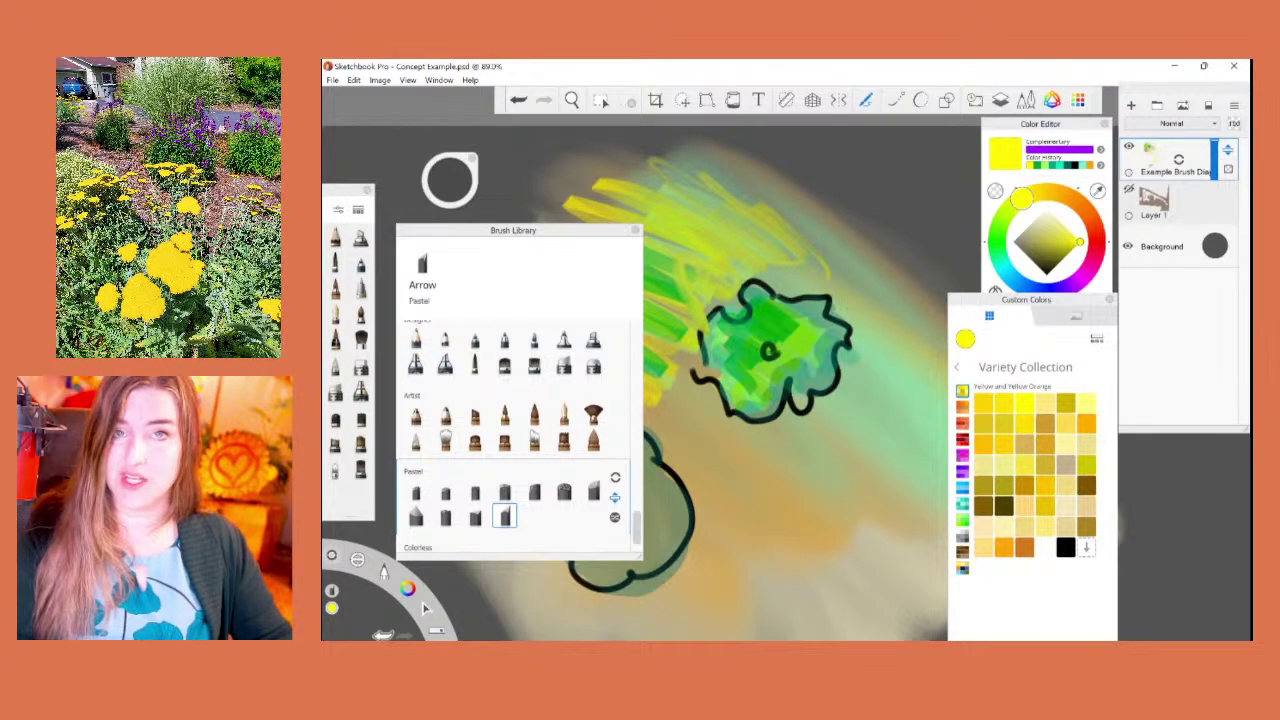
{"action": "left_click", "coordinate": [635, 230]}
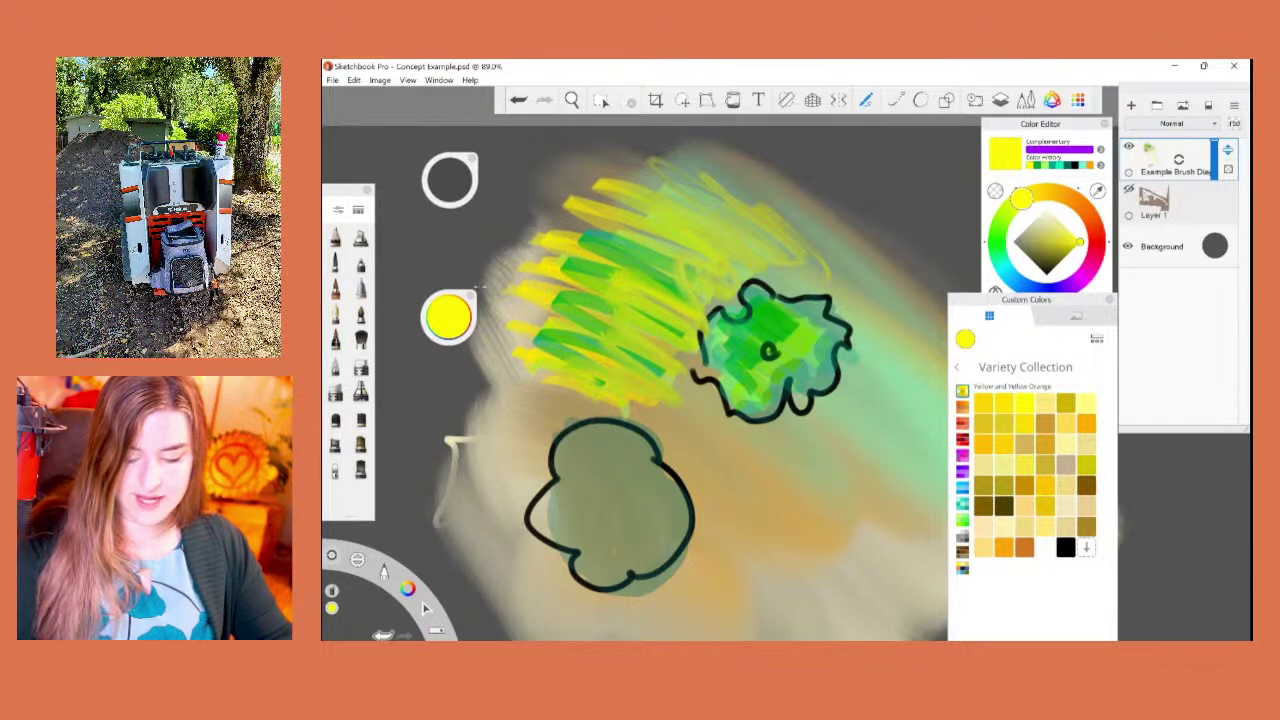
{"action": "left_click", "coordinate": [335, 262]}
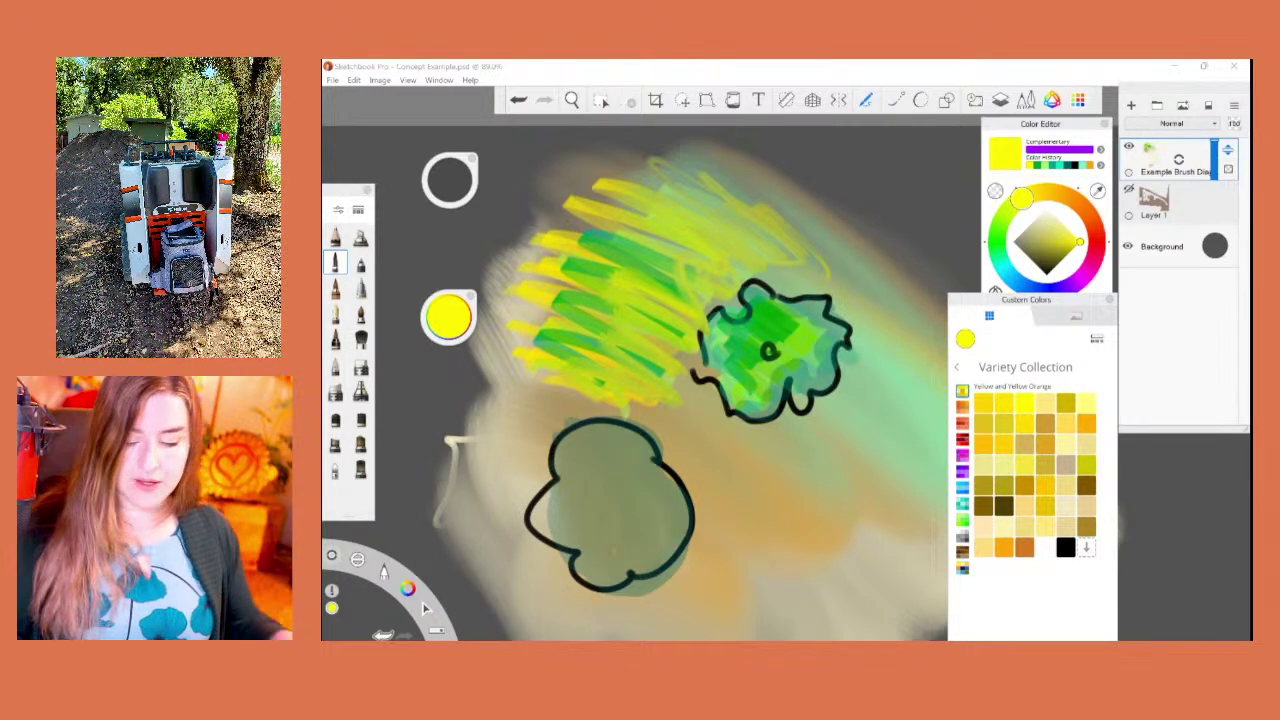
{"action": "left_click", "coordinate": [335, 469]}
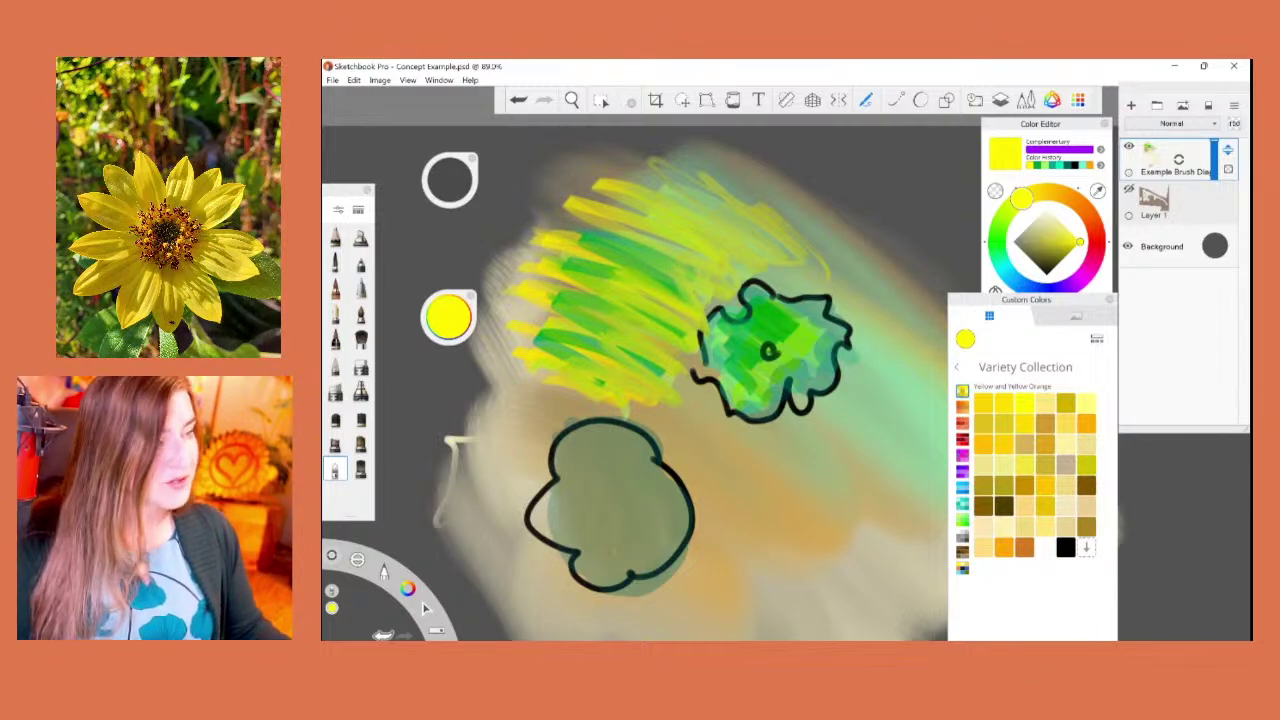
{"action": "scroll", "coordinate": [635, 370], "scroll_direction": "down", "scroll_amount": 5}
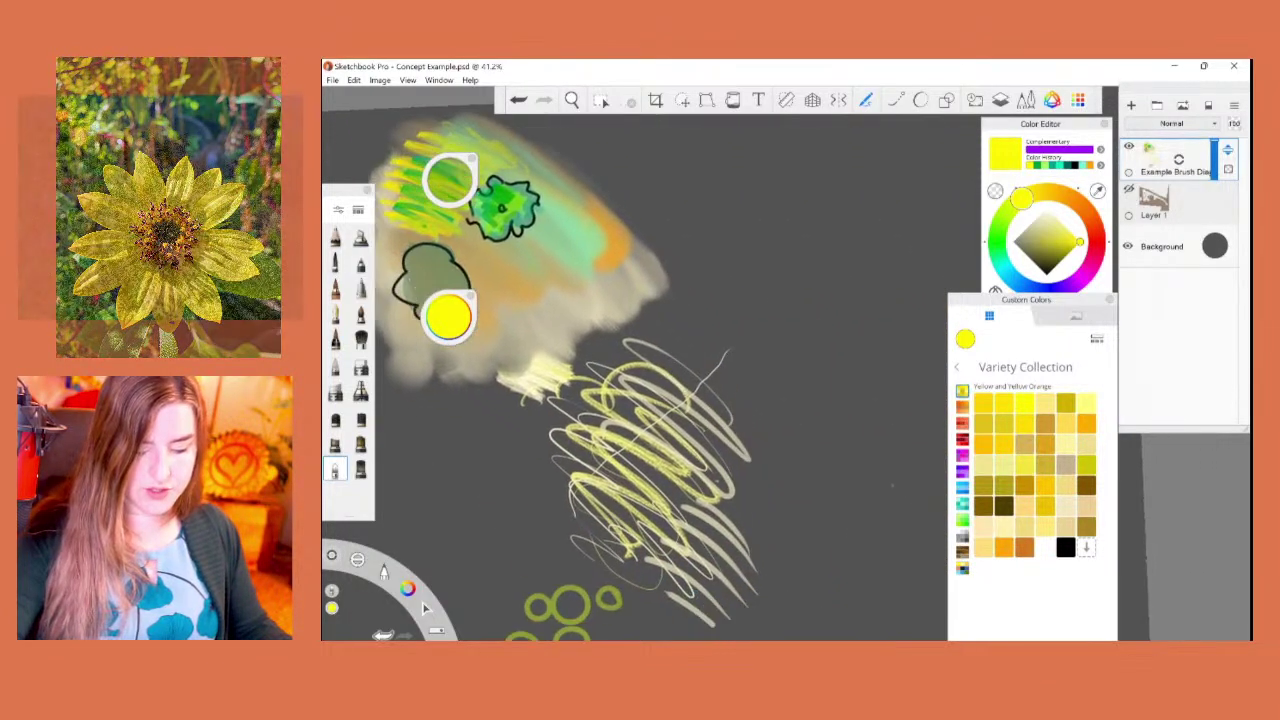
{"action": "scroll", "coordinate": [660, 370], "scroll_direction": "down", "scroll_amount": 2}
{"action": "scroll", "coordinate": [660, 370], "scroll_direction": "up", "scroll_amount": 3}
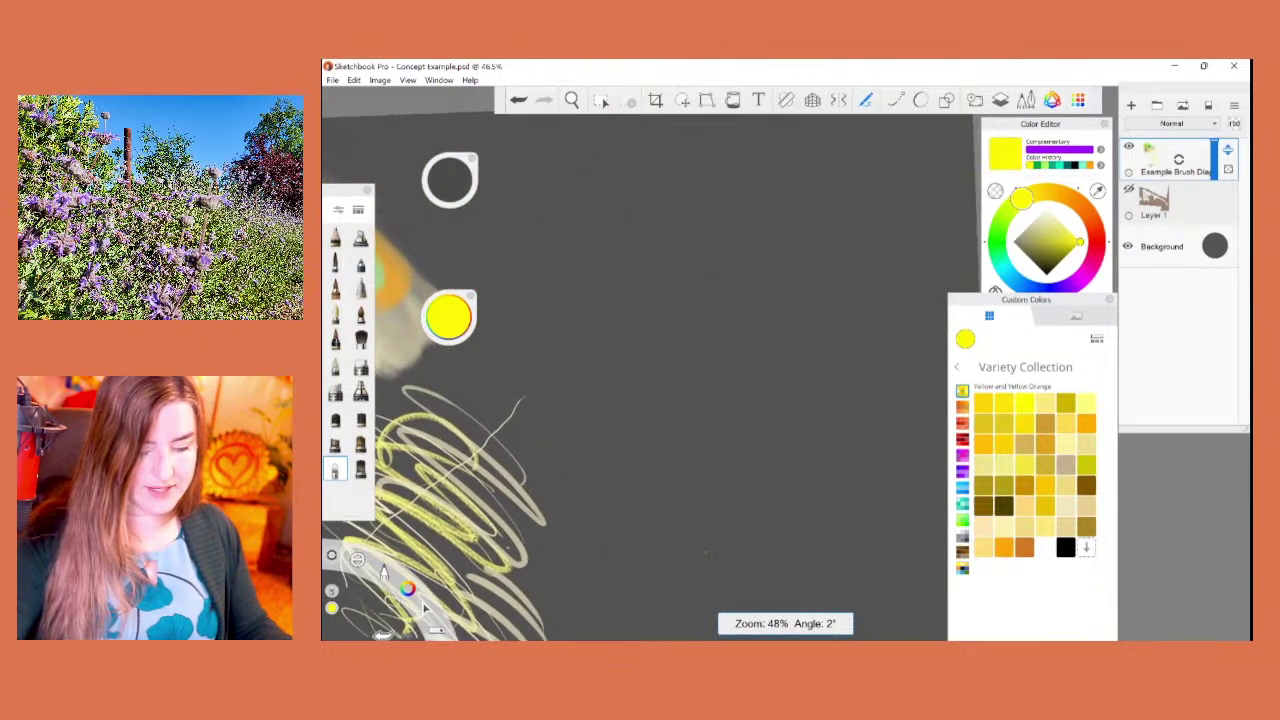
{"action": "scroll", "coordinate": [660, 370], "scroll_direction": "up", "scroll_amount": 1}
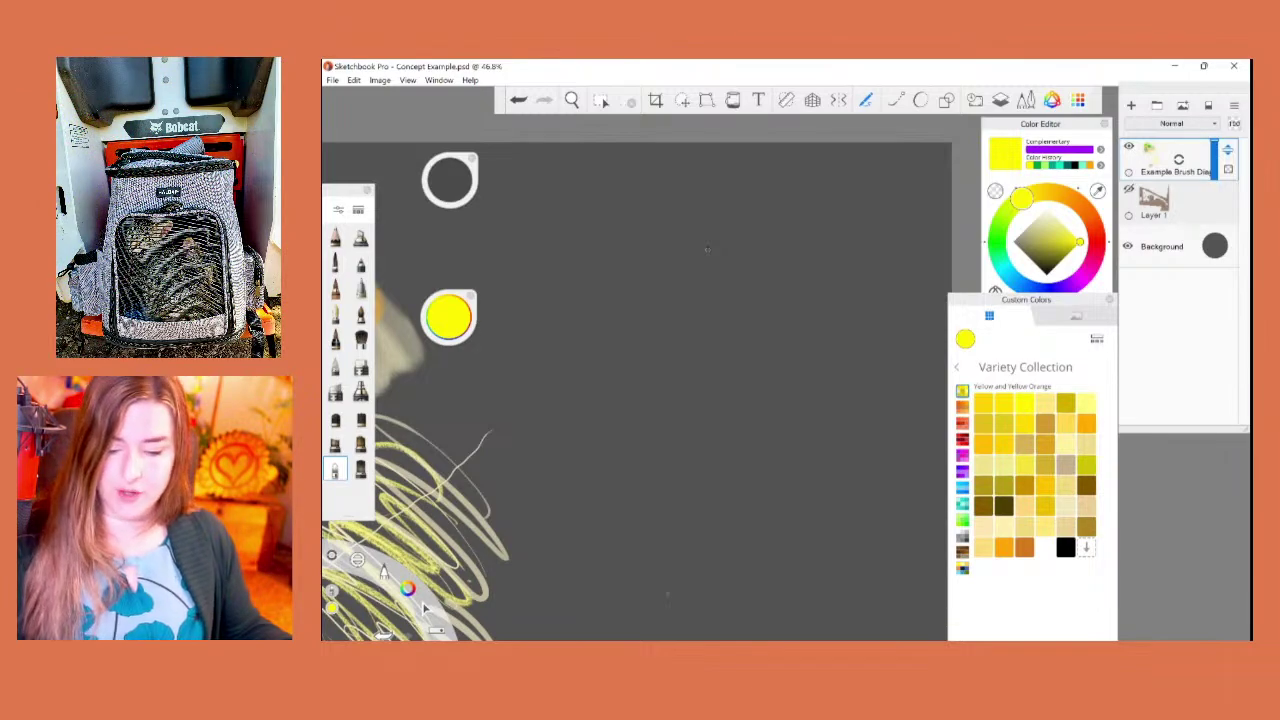
Step: Switch back to the fine pen brush, hide the Example Brush Diagram layer and show Layer 1 with the whole site plan
{"action": "left_click", "coordinate": [361, 264]}
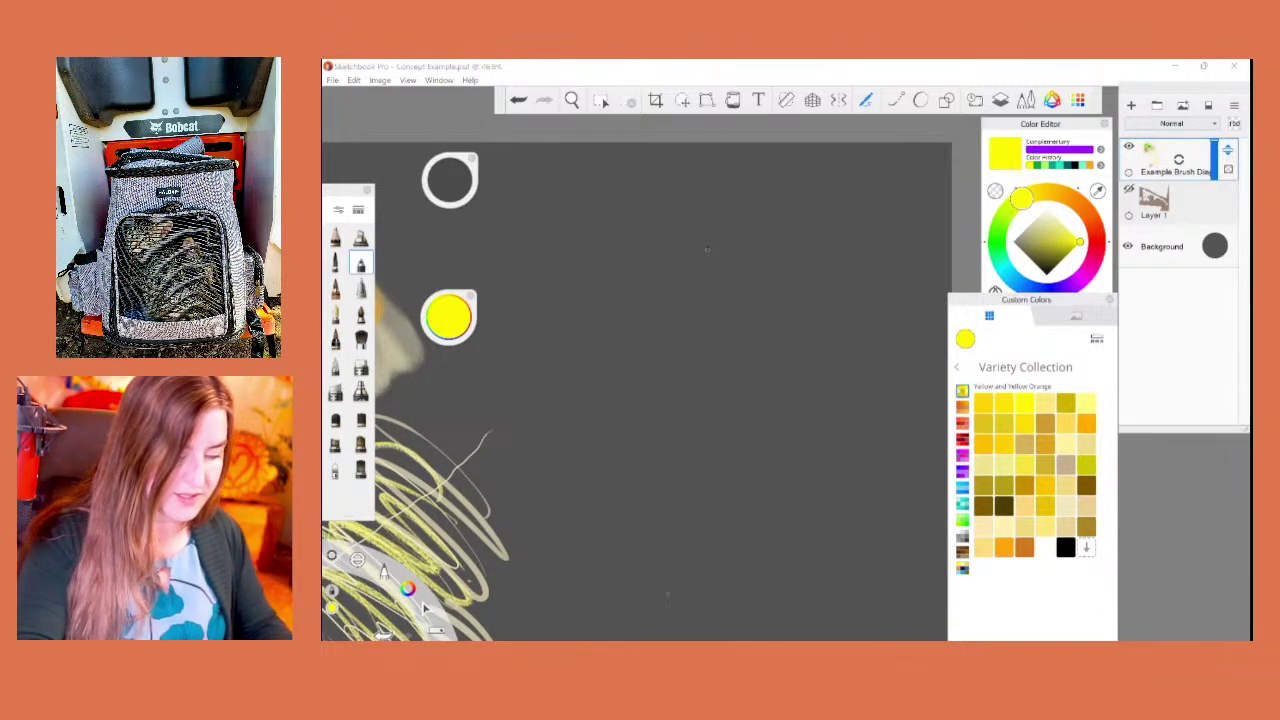
{"action": "left_click", "coordinate": [1129, 146]}
{"action": "left_click", "coordinate": [1129, 189]}
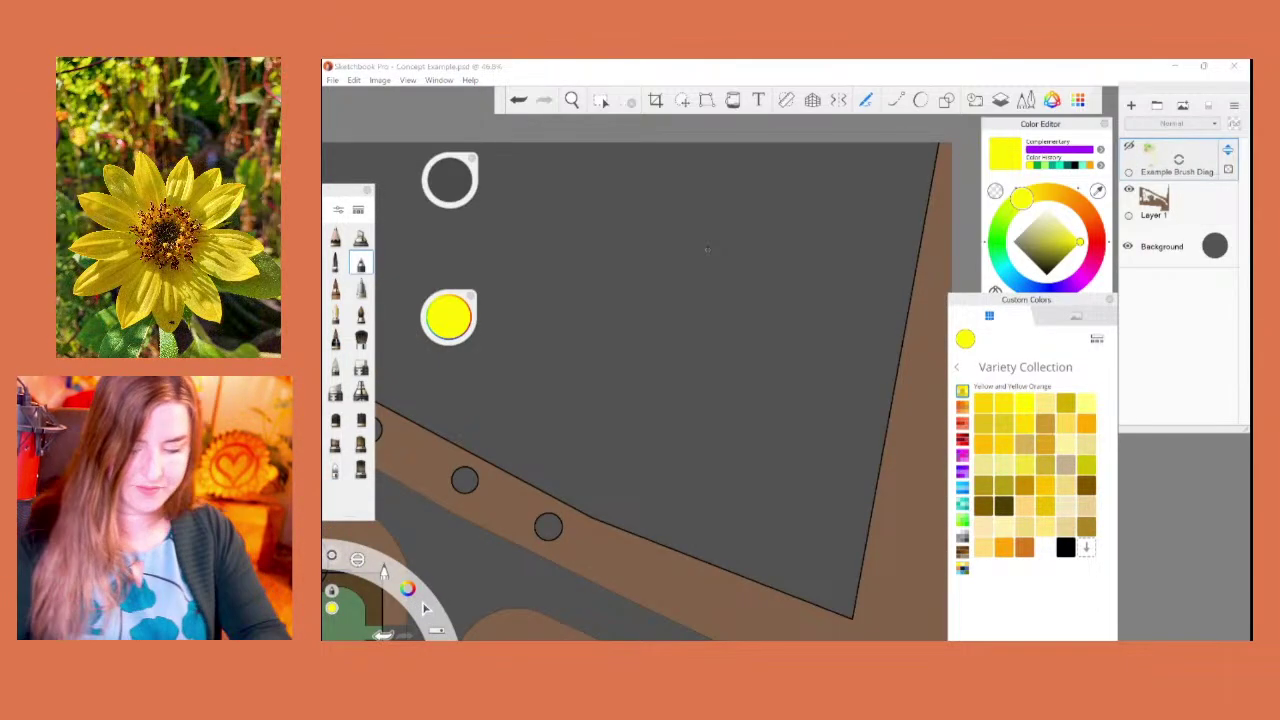
{"action": "scroll", "coordinate": [707, 249], "scroll_direction": "down", "scroll_amount": 8}
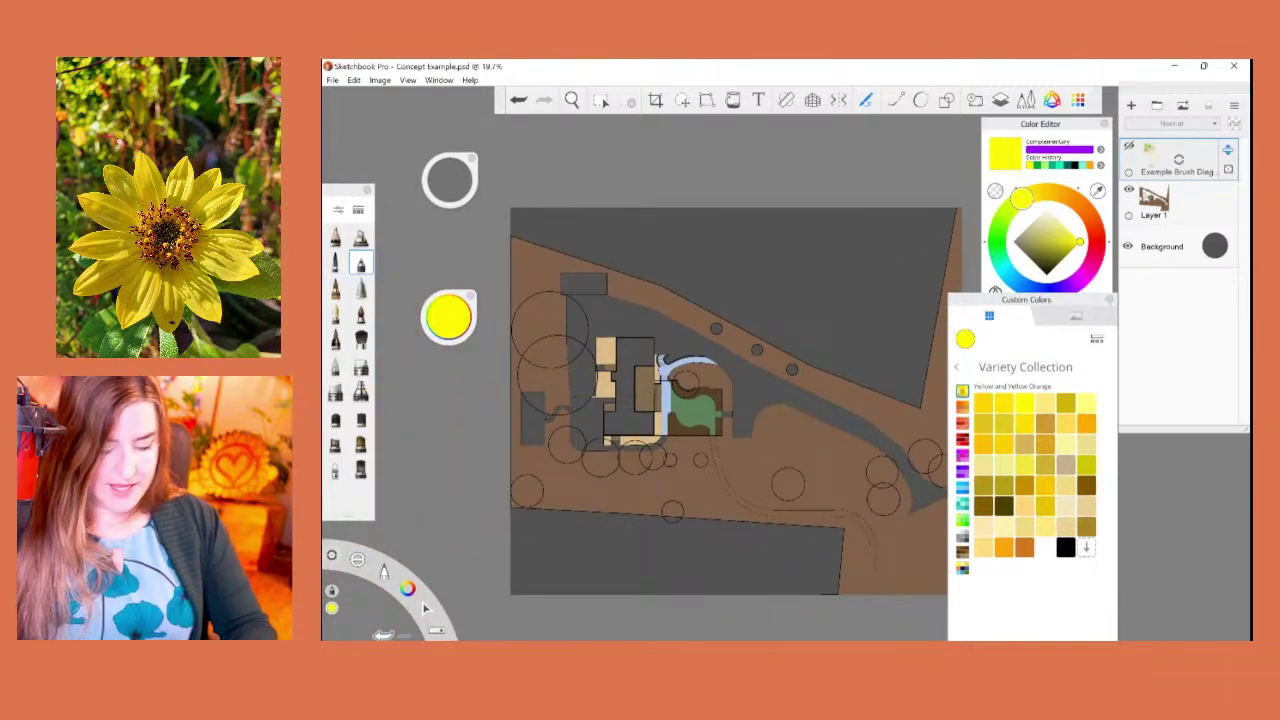
Step: Choose a bright orange from the Orange swatches of the Variety Collection
{"action": "scroll", "coordinate": [712, 400], "scroll_direction": "up", "scroll_amount": 2}
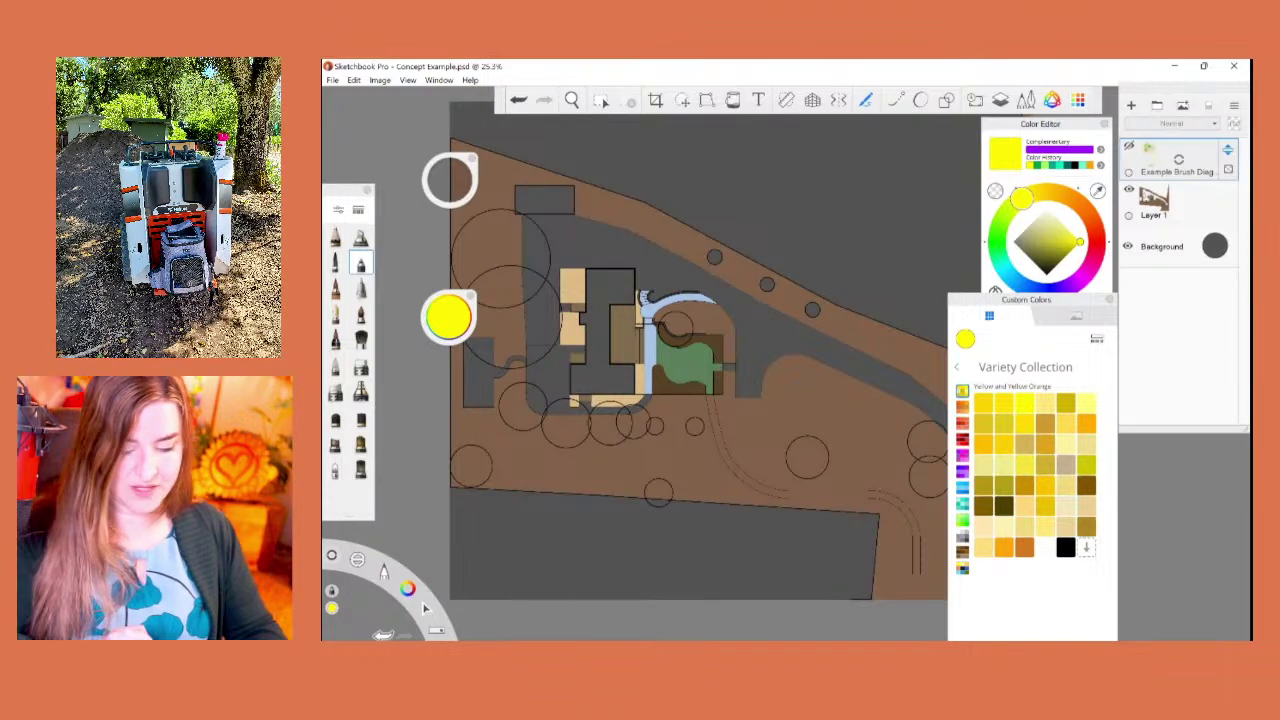
{"action": "left_click", "coordinate": [1086, 424]}
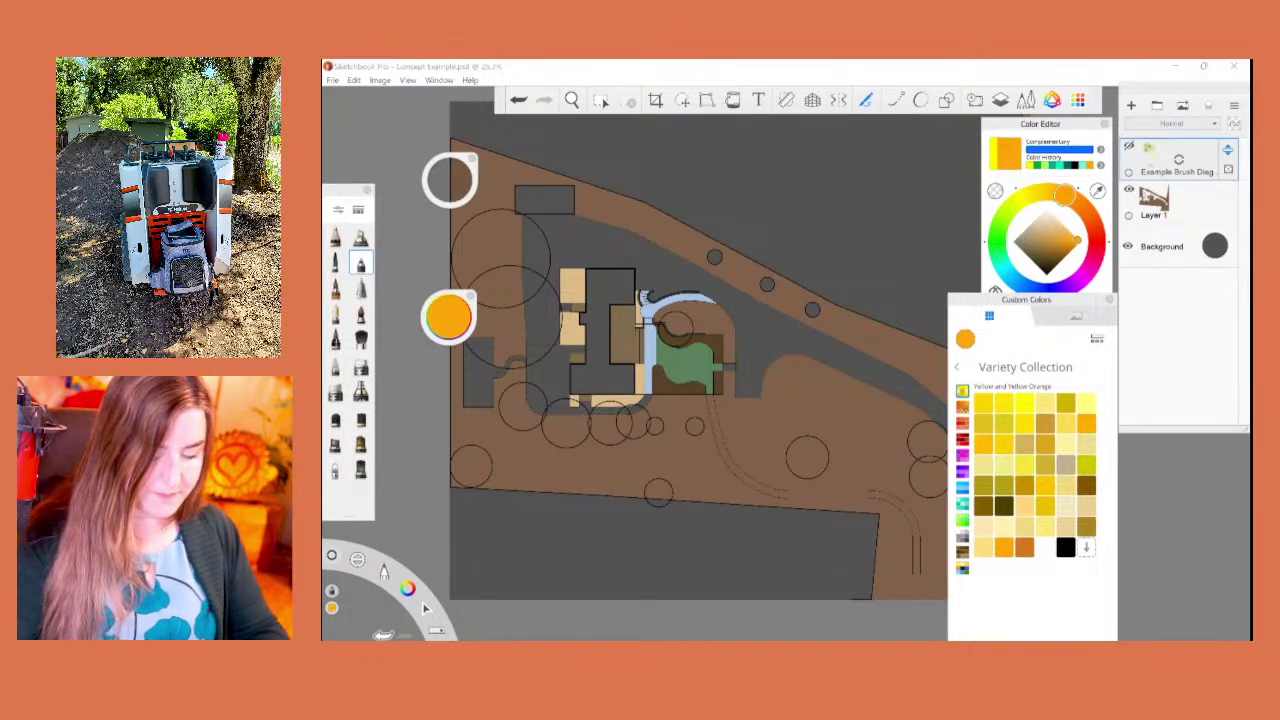
{"action": "left_click", "coordinate": [963, 407]}
{"action": "left_click", "coordinate": [1092, 443]}
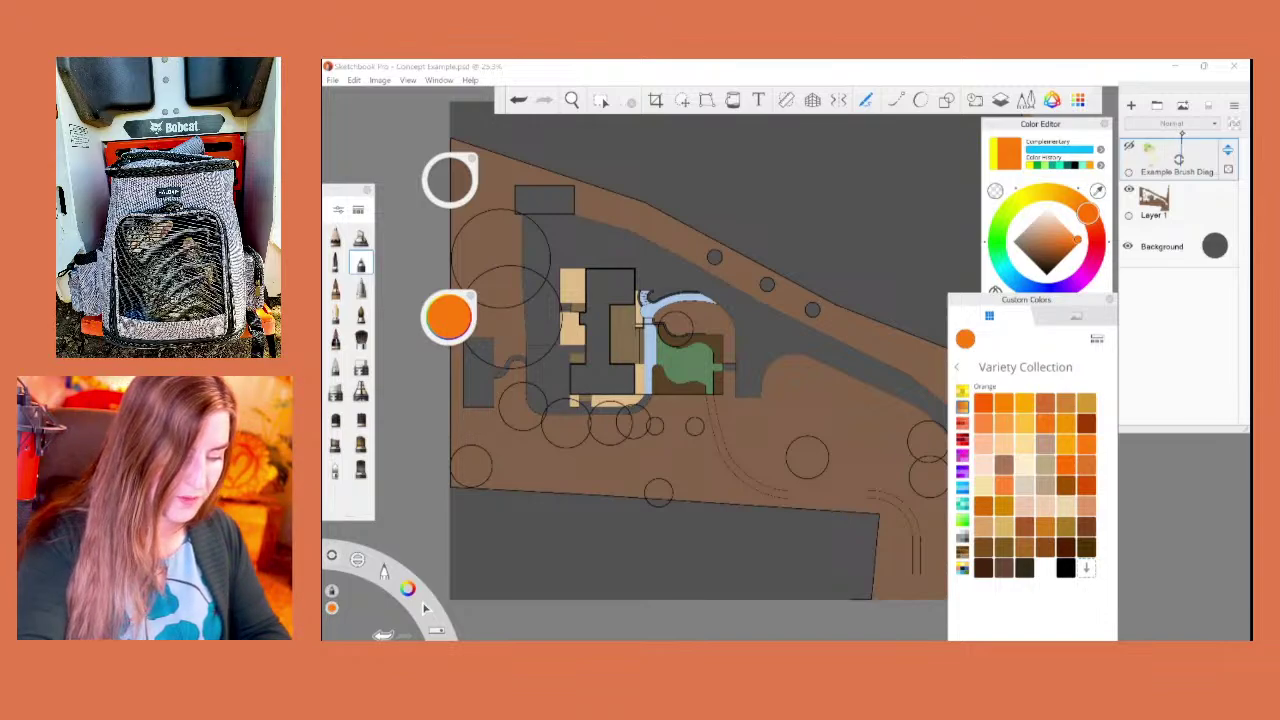
Step: Add a new layer above the Example Brush Diagram layer and rename it Diagram Drawing Layer
{"action": "mouse_move", "coordinate": [1179, 159]}
{"action": "left_mouse_down"}
{"action": "mouse_move", "coordinate": [1198, 161]}
{"action": "mouse_move", "coordinate": [1177, 195]}
{"action": "left_mouse_up"}
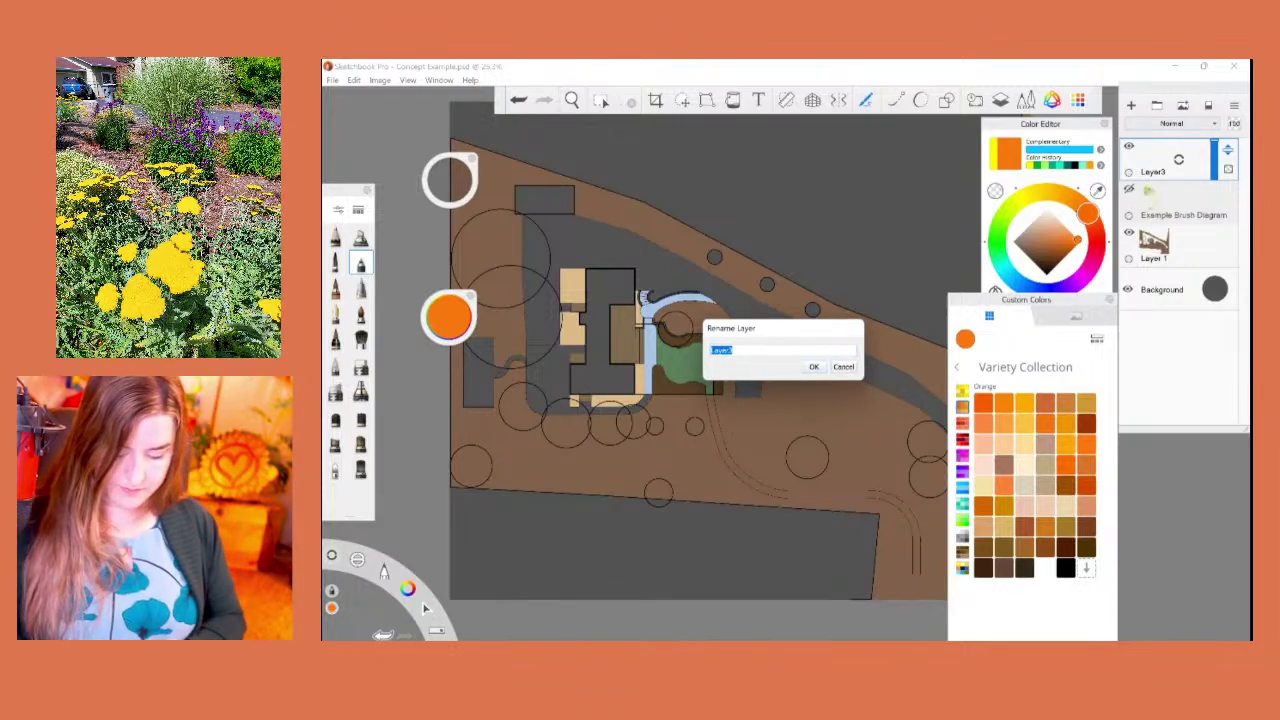
{"action": "type", "text": "n"}
{"action": "type", "text": "iagram"}
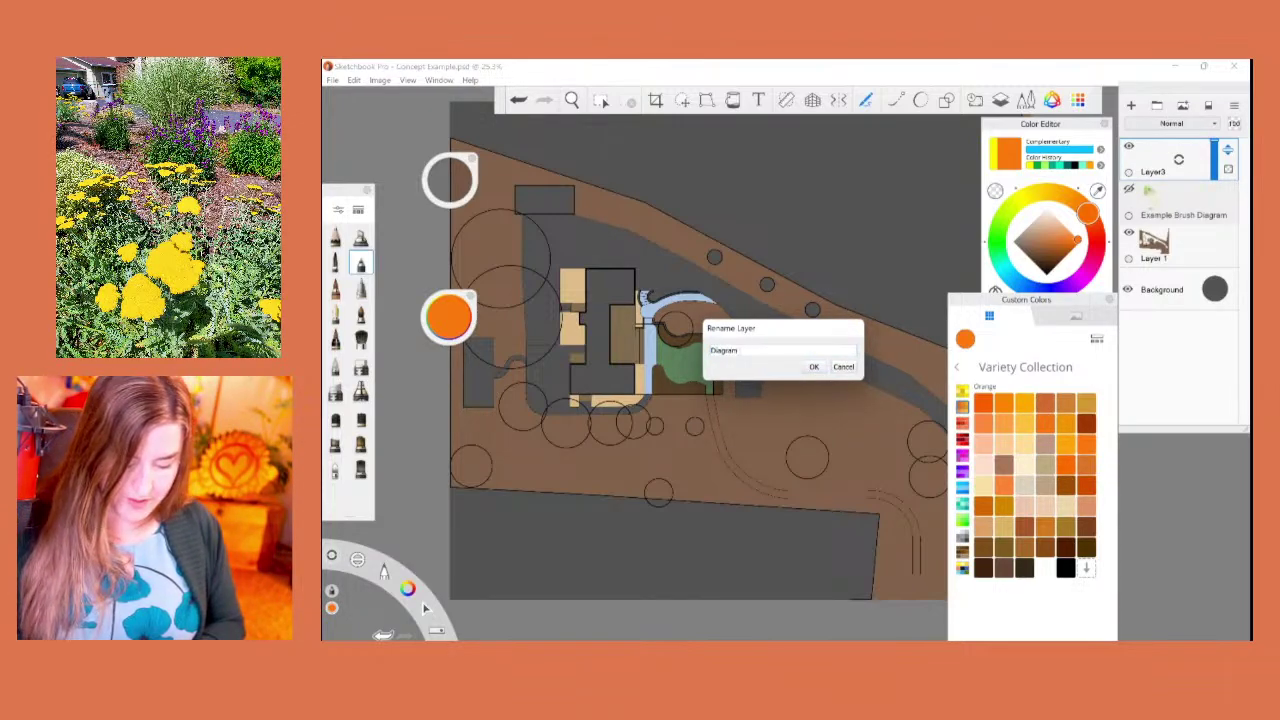
{"action": "type", "text": " Drawing La"}
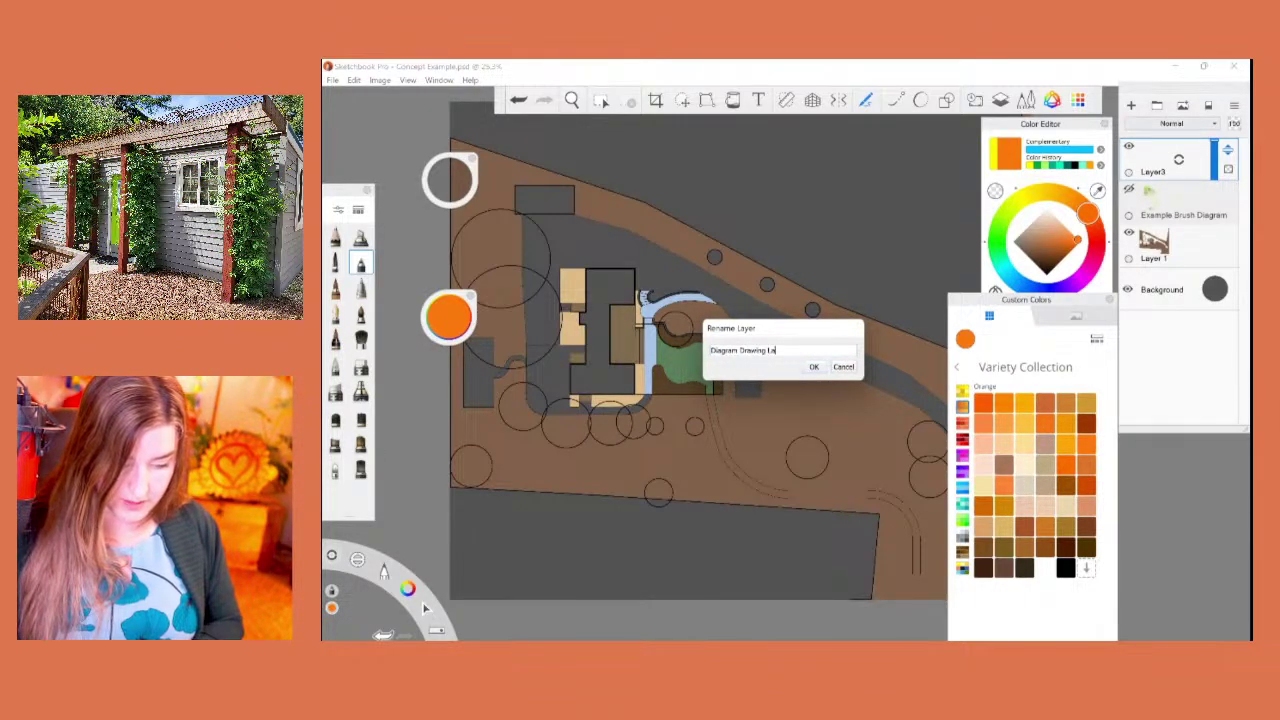
{"action": "type", "text": "yer"}
{"action": "key", "text": "Return"}
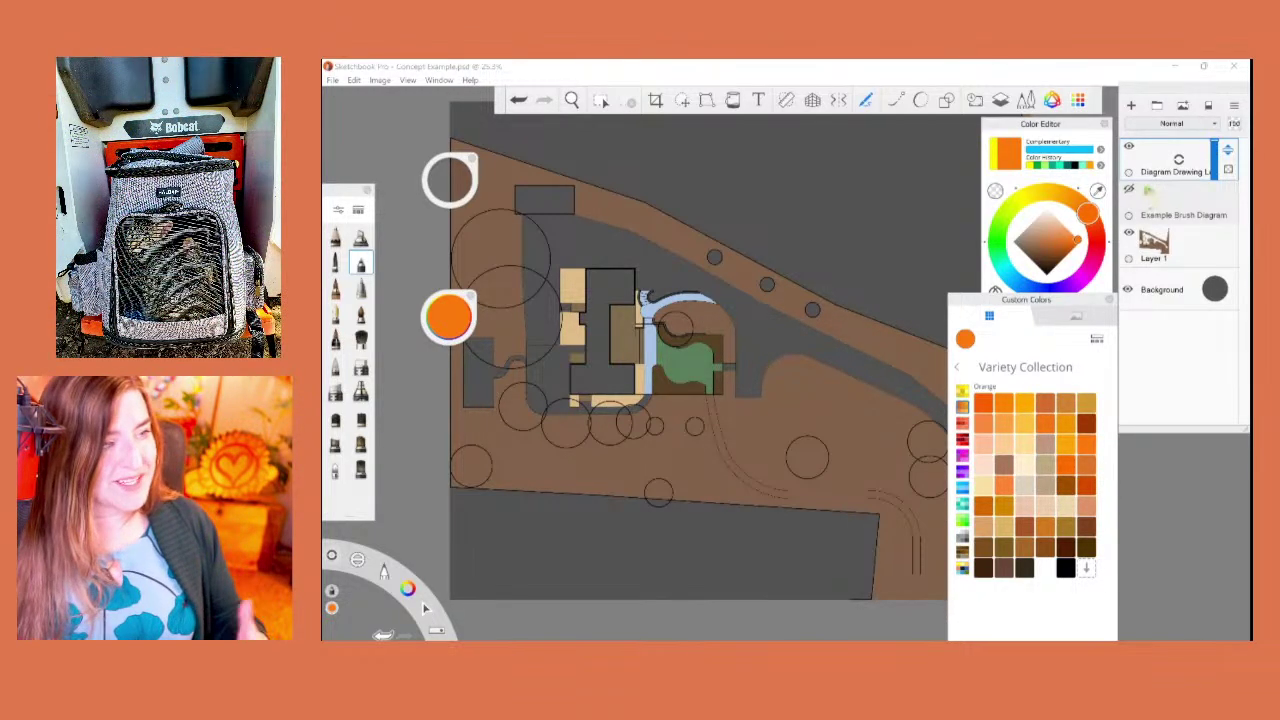
Step: Draw an orange line along the driveway from the road entrance up to the house, undoing the first attempts
{"action": "scroll", "coordinate": [660, 360], "scroll_direction": "down", "scroll_amount": 2}
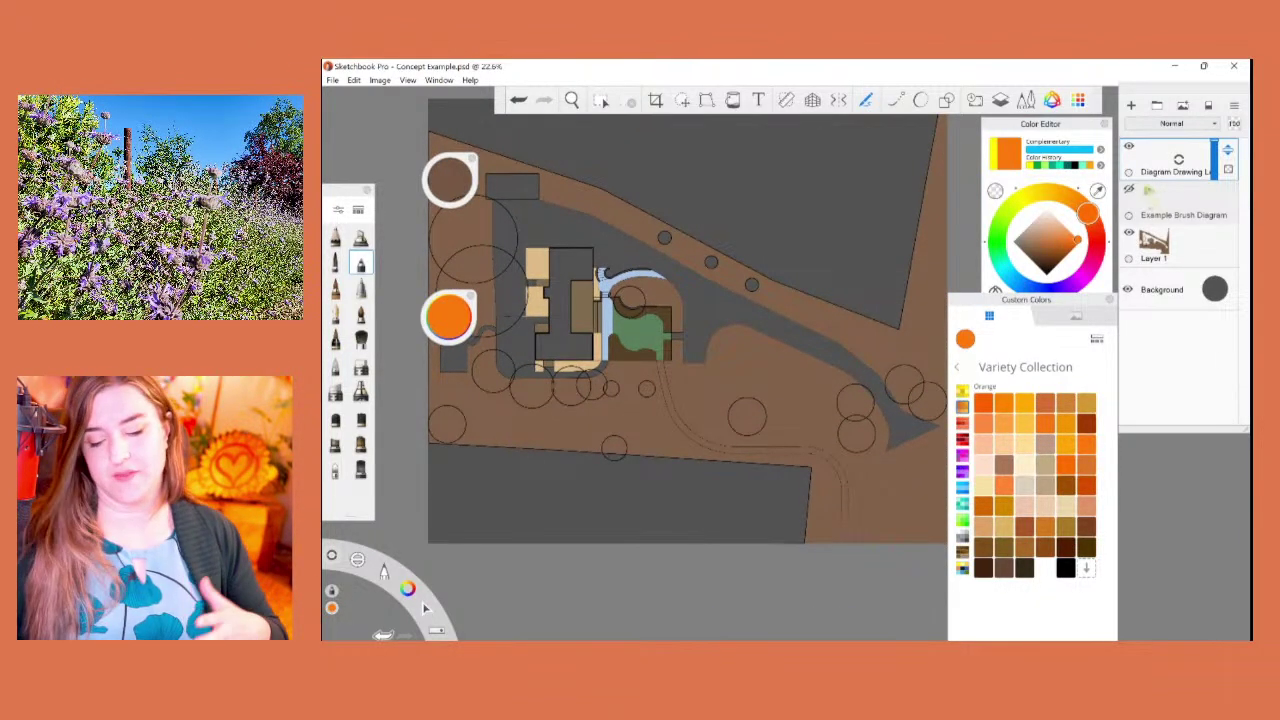
{"action": "mouse_move", "coordinate": [600, 250]}
{"action": "left_mouse_down"}
{"action": "mouse_move", "coordinate": [632, 310]}
{"action": "mouse_move", "coordinate": [556, 251]}
{"action": "left_mouse_up"}
{"action": "key", "text": "ctrl+z"}
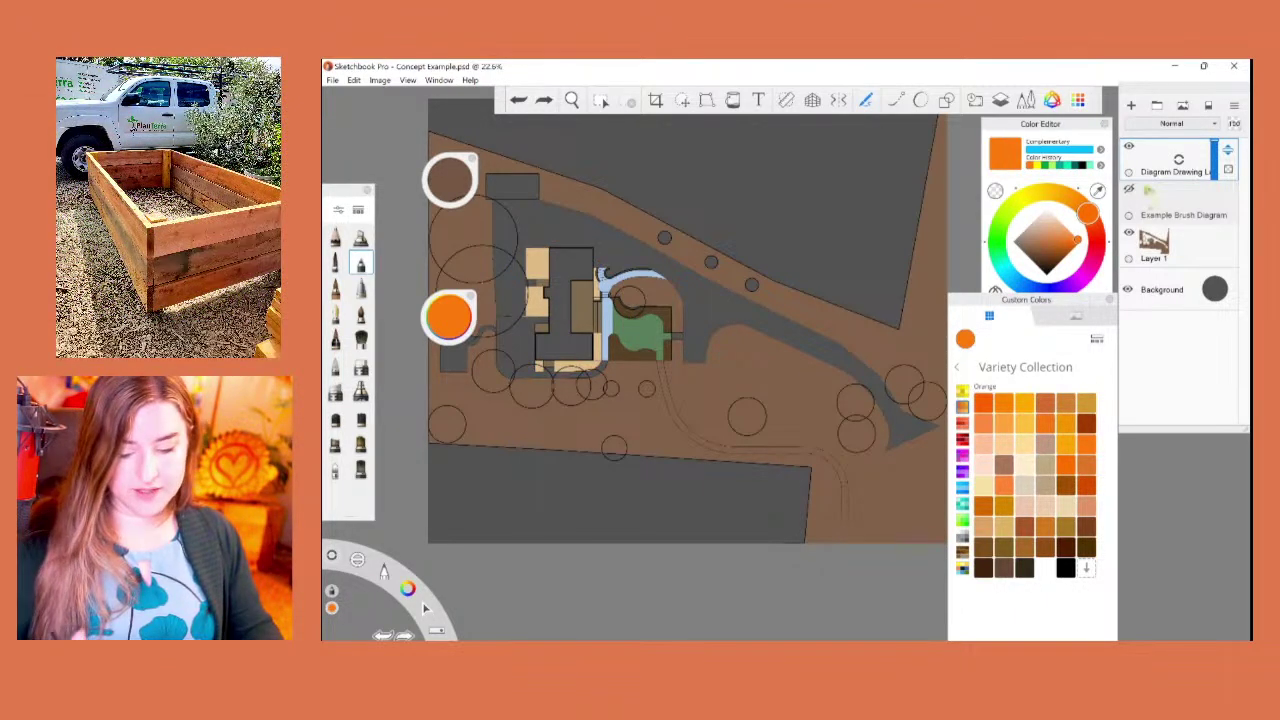
{"action": "mouse_move", "coordinate": [920, 455]}
{"action": "left_mouse_down"}
{"action": "mouse_move", "coordinate": [829, 353]}
{"action": "mouse_move", "coordinate": [541, 234]}
{"action": "left_mouse_up"}
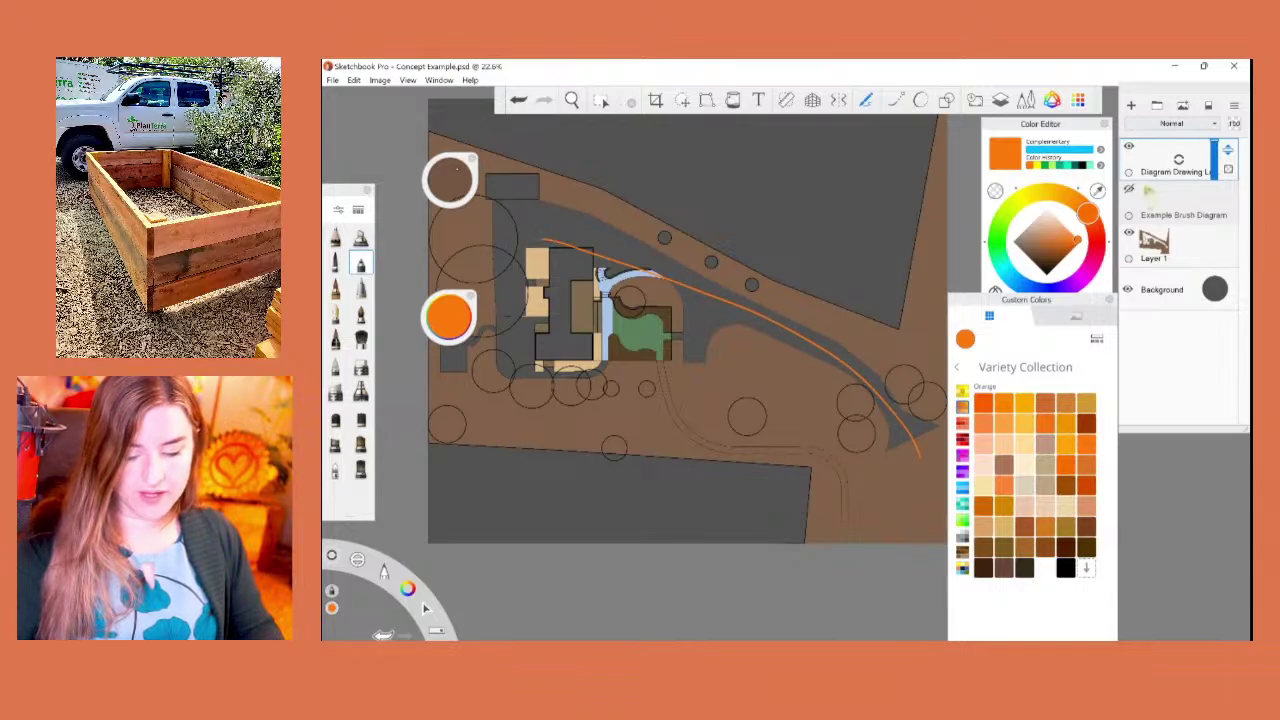
{"action": "key", "text": "ctrl+z"}
{"action": "mouse_move", "coordinate": [908, 447]}
{"action": "left_mouse_down"}
{"action": "mouse_move", "coordinate": [761, 326]}
{"action": "mouse_move", "coordinate": [560, 221]}
{"action": "left_mouse_up"}
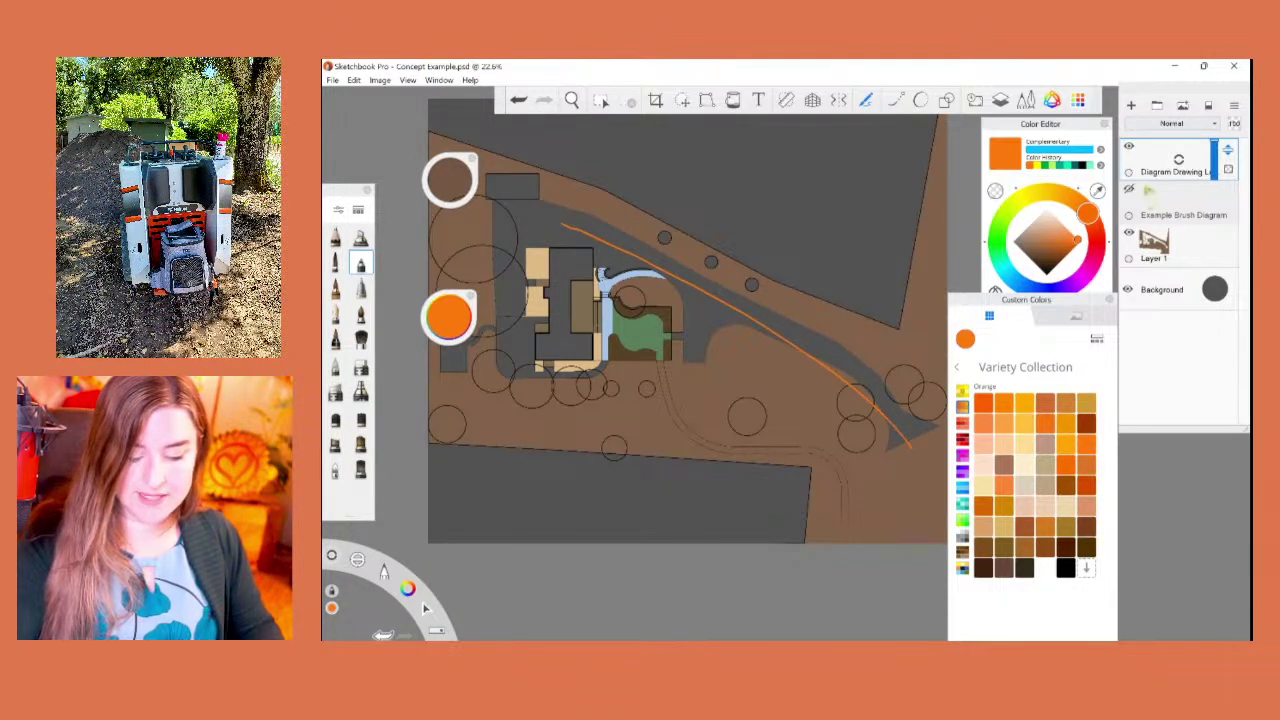
Step: Draw orange arrows from the driveway into the house, down along its outer side and into the green garden area
{"action": "left_click_drag", "start_coordinate": [622, 266], "coordinate": [568, 364]}
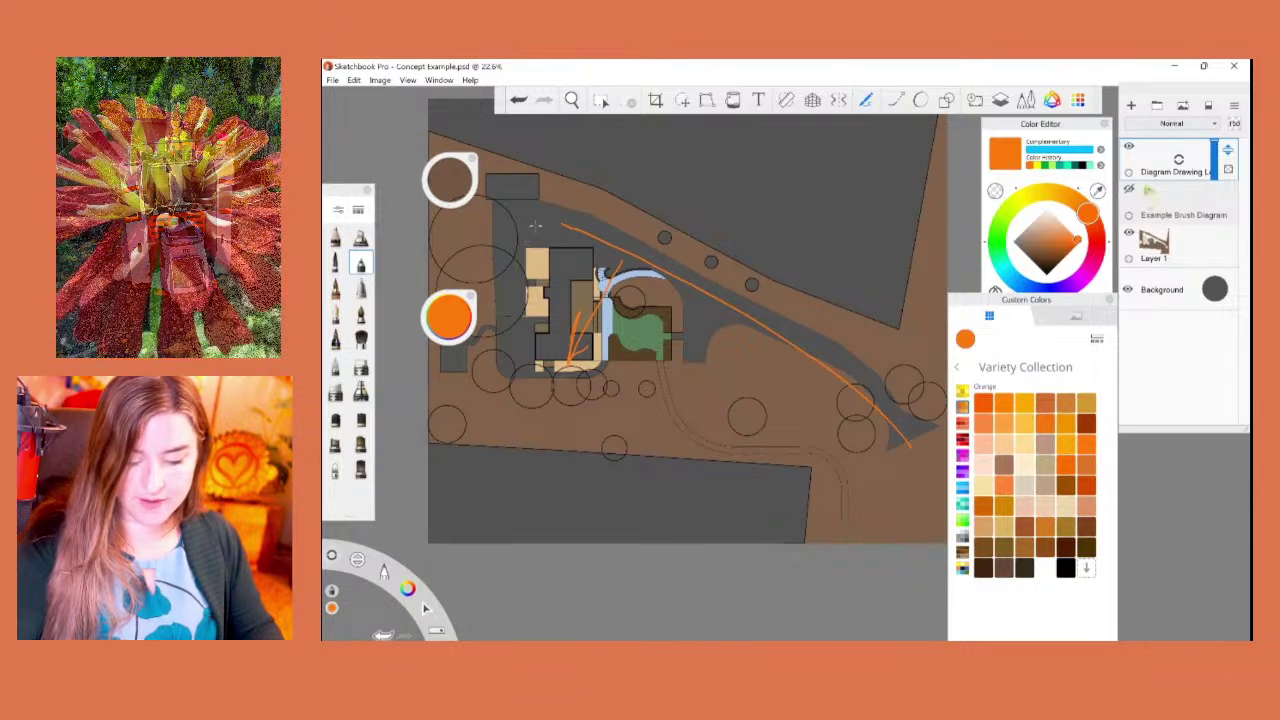
{"action": "left_click_drag", "start_coordinate": [546, 225], "coordinate": [510, 350]}
{"action": "left_click_drag", "start_coordinate": [498, 293], "coordinate": [510, 350]}
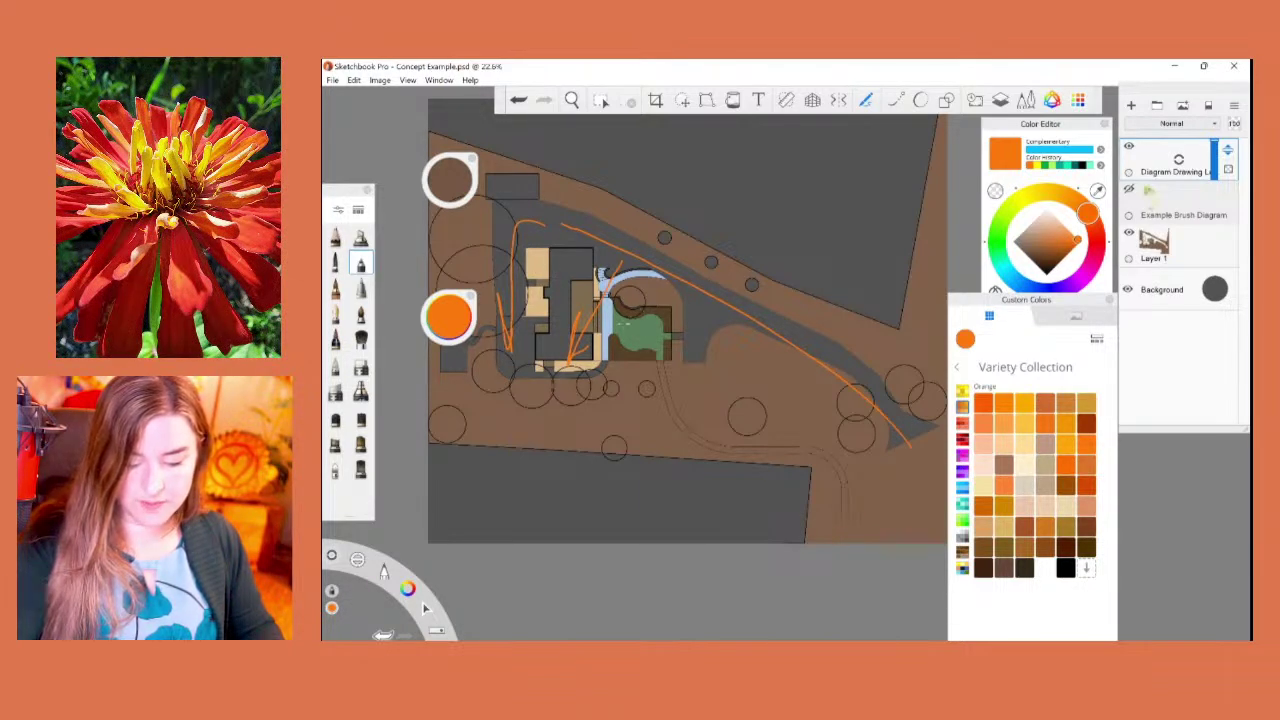
{"action": "left_click_drag", "start_coordinate": [640, 272], "coordinate": [632, 345]}
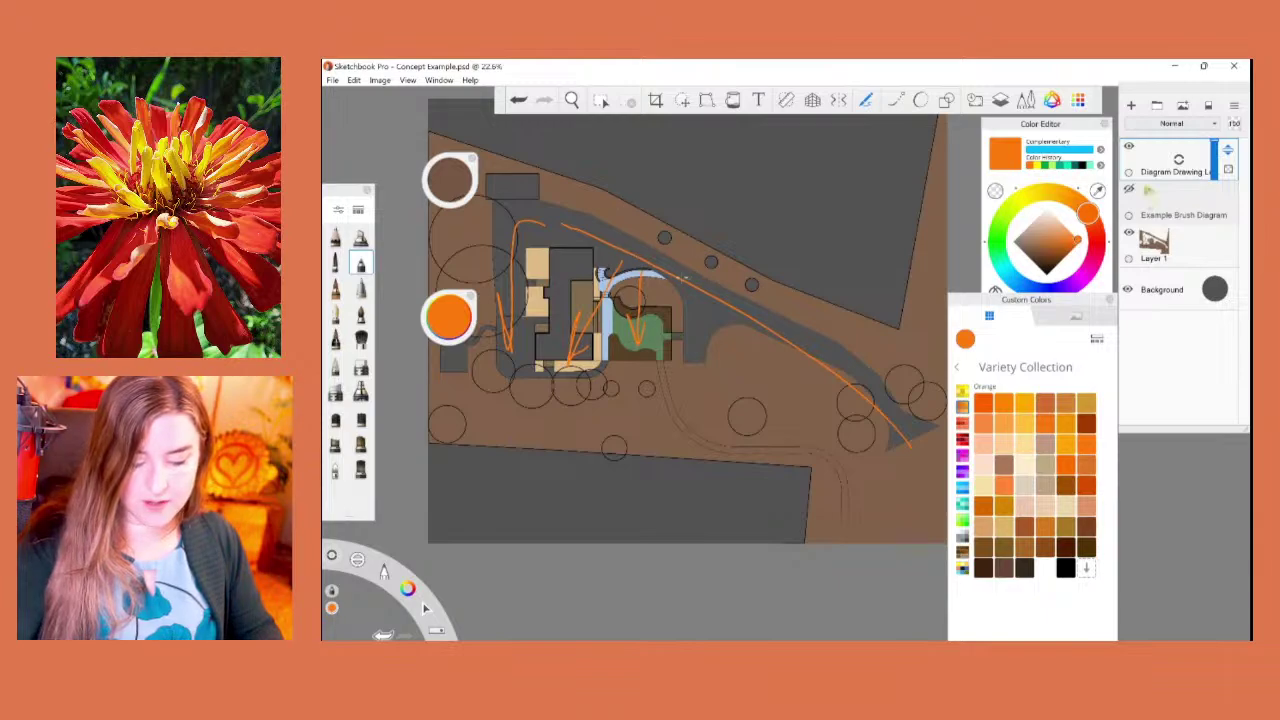
Step: Outline the open area below the driveway with an orange loop and hatch it with diagonal lines
{"action": "mouse_move", "coordinate": [850, 376]}
{"action": "left_mouse_down"}
{"action": "mouse_move", "coordinate": [668, 359]}
{"action": "mouse_move", "coordinate": [816, 450]}
{"action": "mouse_move", "coordinate": [699, 331]}
{"action": "mouse_move", "coordinate": [843, 386]}
{"action": "mouse_move", "coordinate": [754, 313]}
{"action": "mouse_move", "coordinate": [679, 405]}
{"action": "mouse_move", "coordinate": [821, 414]}
{"action": "mouse_move", "coordinate": [853, 389]}
{"action": "left_mouse_up"}
{"action": "left_click", "coordinate": [519, 100]}
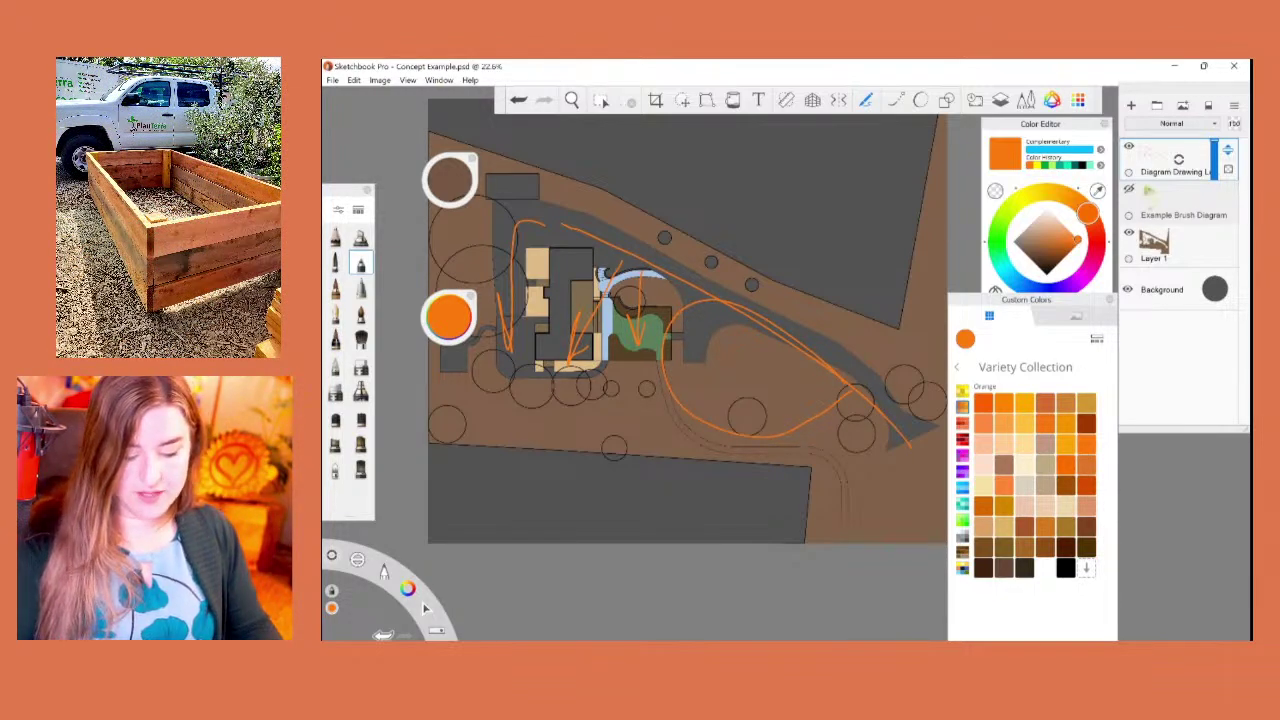
{"action": "left_click_drag", "start_coordinate": [834, 408], "coordinate": [717, 308]}
{"action": "left_click_drag", "start_coordinate": [823, 425], "coordinate": [704, 317]}
{"action": "mouse_move", "coordinate": [809, 437]}
{"action": "left_mouse_down"}
{"action": "mouse_move", "coordinate": [696, 341]}
{"action": "mouse_move", "coordinate": [766, 437]}
{"action": "mouse_move", "coordinate": [677, 355]}
{"action": "left_mouse_up"}
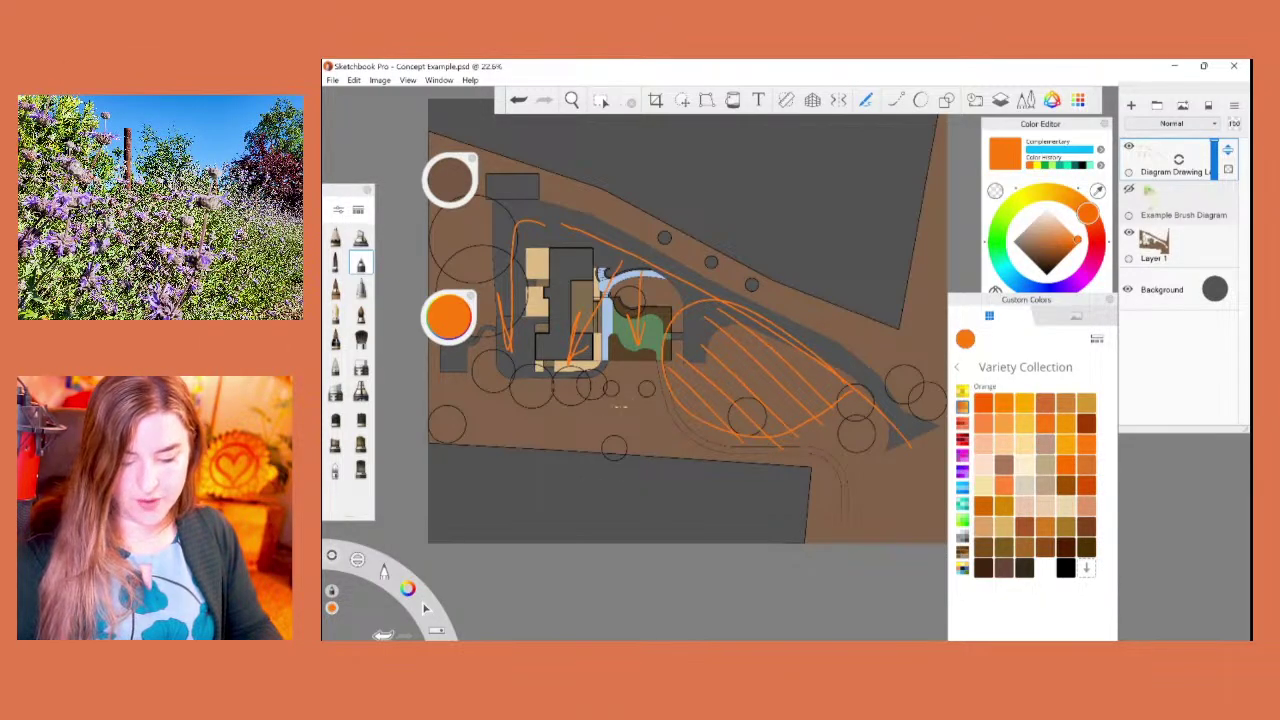
Step: Draw an orange line and a downward arrow below the house, and circle the house with concentric rings
{"action": "left_click_drag", "start_coordinate": [652, 405], "coordinate": [484, 385]}
{"action": "left_click_drag", "start_coordinate": [590, 400], "coordinate": [590, 436]}
{"action": "left_click_drag", "start_coordinate": [579, 421], "coordinate": [590, 437]}
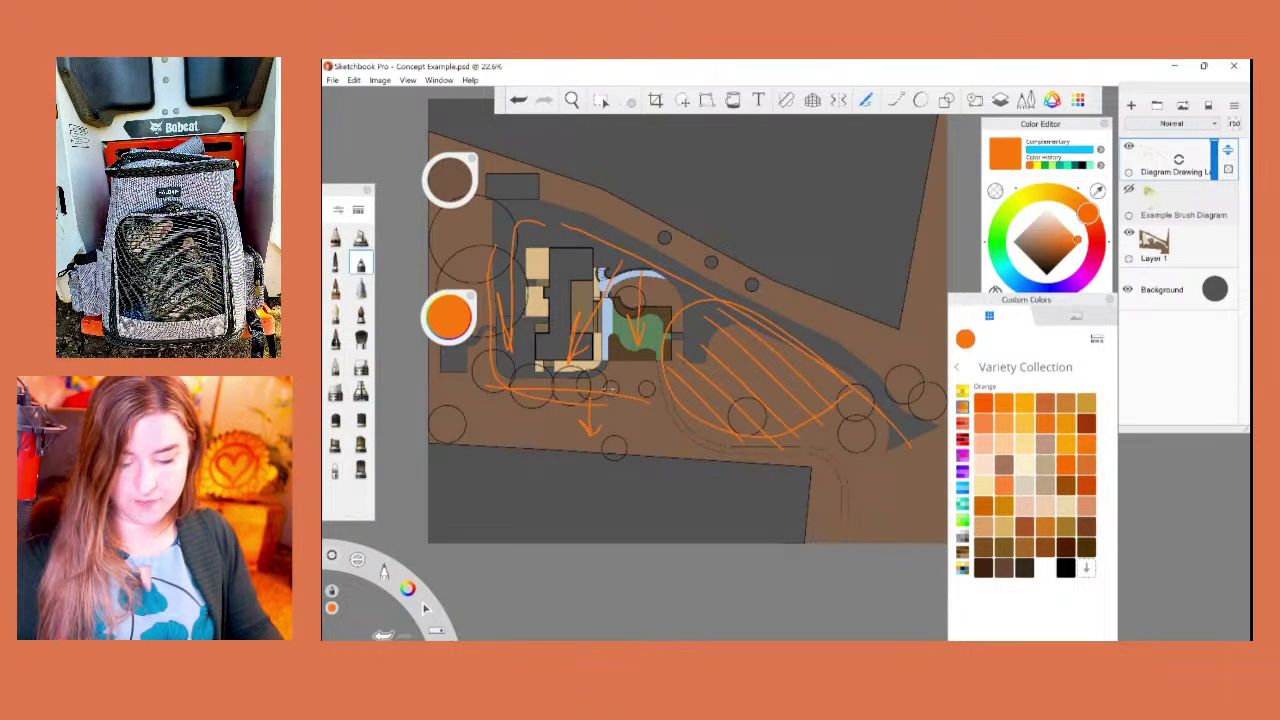
{"action": "mouse_move", "coordinate": [658, 396]}
{"action": "left_mouse_down"}
{"action": "mouse_move", "coordinate": [548, 381]}
{"action": "mouse_move", "coordinate": [488, 304]}
{"action": "mouse_move", "coordinate": [570, 239]}
{"action": "mouse_move", "coordinate": [538, 375]}
{"action": "mouse_move", "coordinate": [516, 284]}
{"action": "left_mouse_up"}
{"action": "left_click_drag", "start_coordinate": [560, 350], "coordinate": [575, 290]}
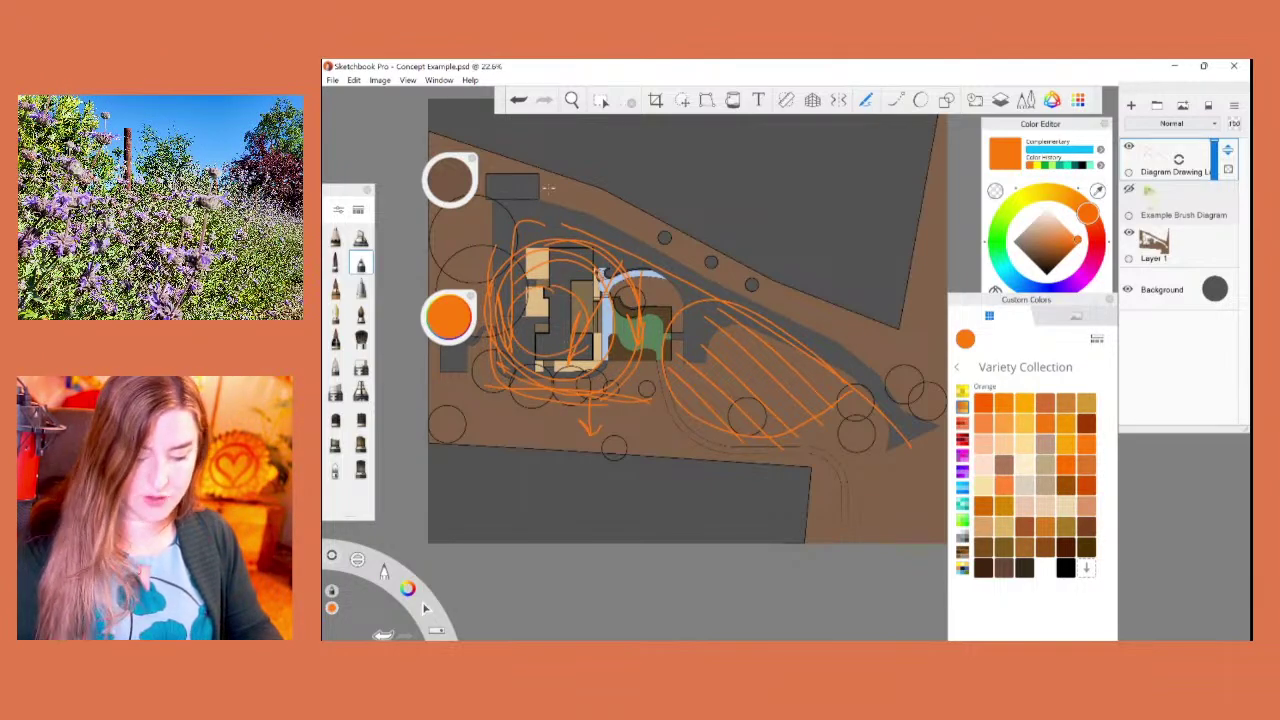
Step: Undo all the orange diagram strokes one after another, back past the creation of the Diagram Drawing Layer
{"action": "left_click", "coordinate": [519, 100]}
{"action": "left_click", "coordinate": [519, 100]}
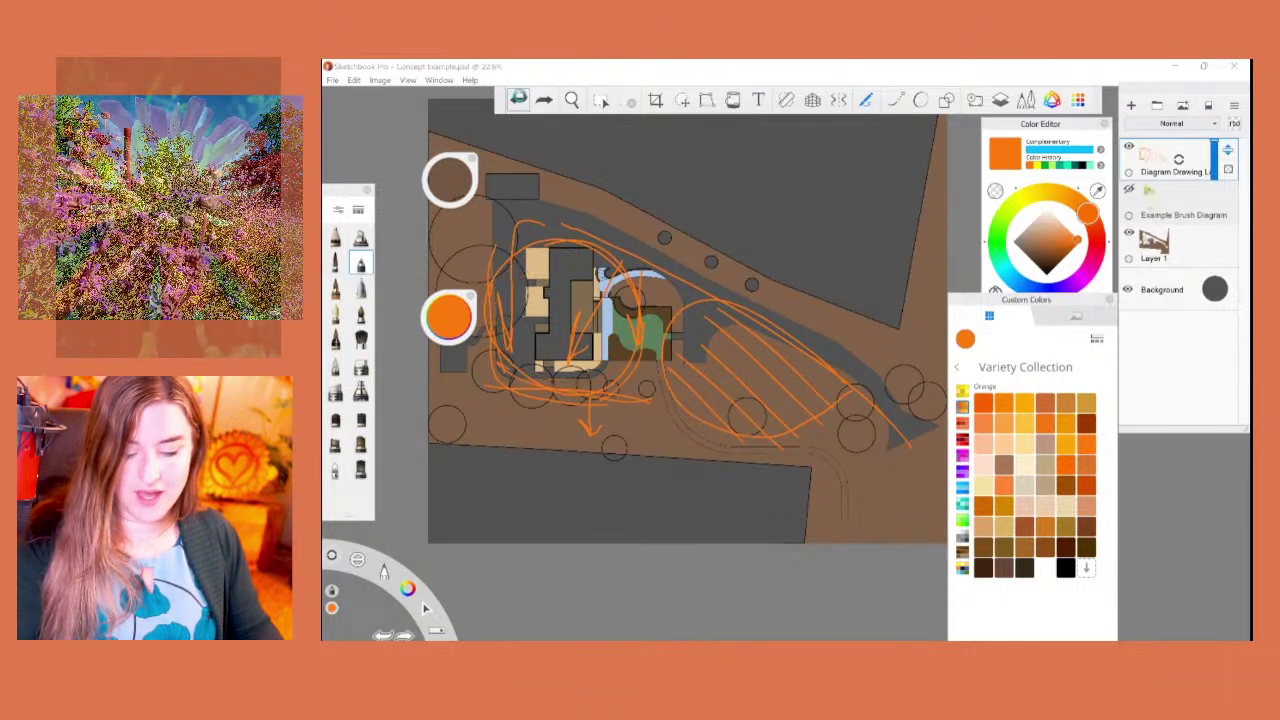
{"action": "left_click", "coordinate": [520, 100]}
{"action": "key", "text": "ctrl+z"}
{"action": "key", "text": "ctrl+z"}
{"action": "key", "text": "ctrl+z"}
{"action": "key", "text": "ctrl+z"}
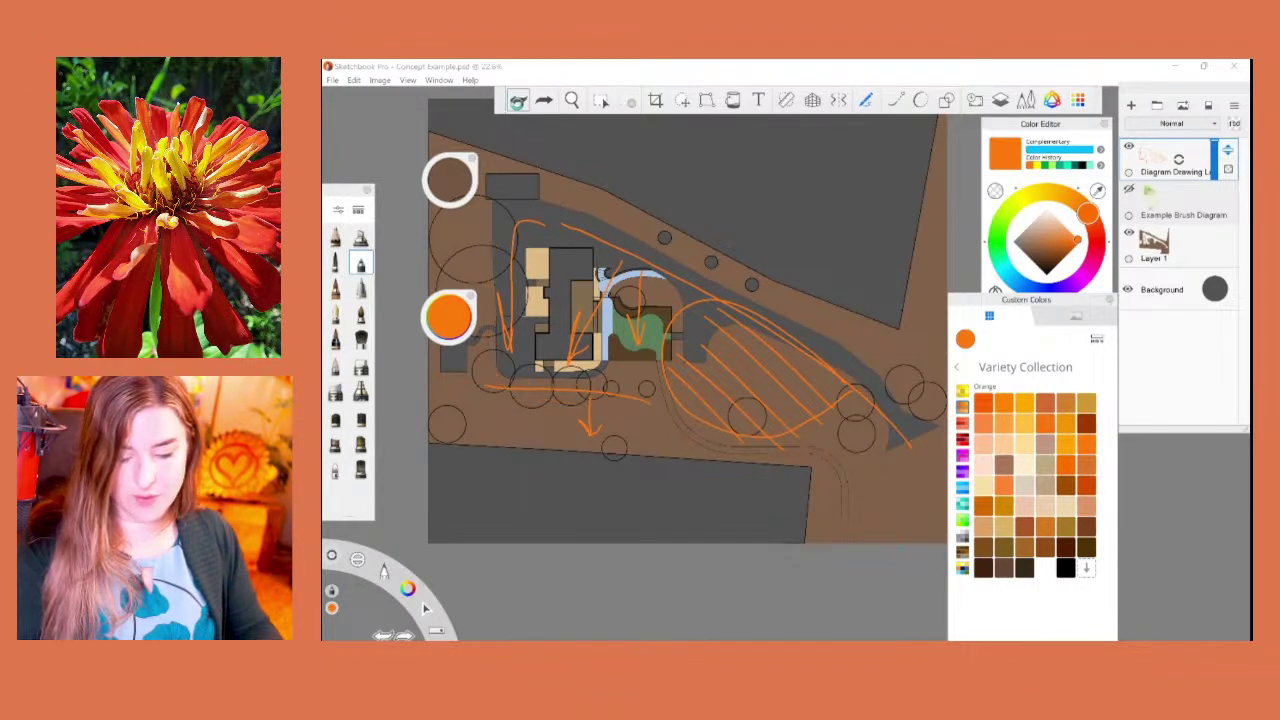
{"action": "key", "text": "ctrl+z"}
{"action": "key", "text": "ctrl+z"}
{"action": "key", "text": "ctrl+z"}
{"action": "key", "text": "ctrl+z"}
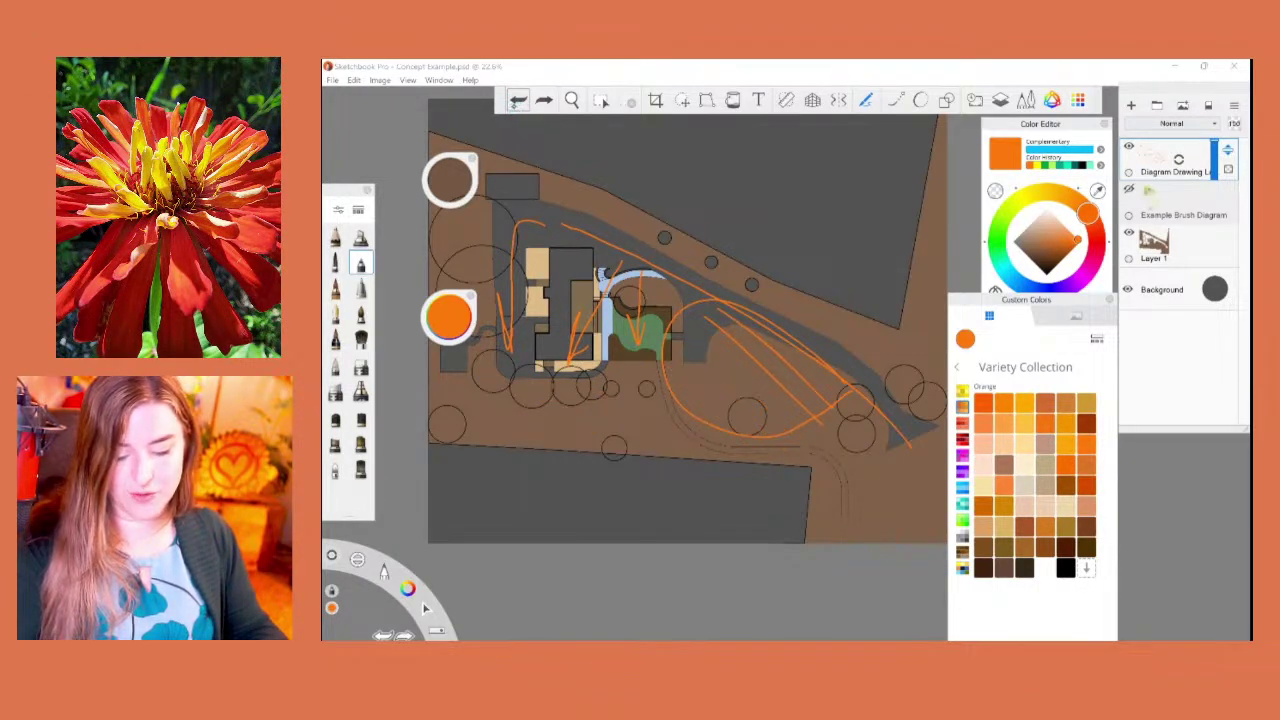
{"action": "key", "text": "ctrl+z"}
{"action": "key", "text": "ctrl+z"}
{"action": "key", "text": "ctrl+z"}
{"action": "key", "text": "ctrl+z"}
{"action": "key", "text": "ctrl+z"}
{"action": "key", "text": "ctrl+z"}
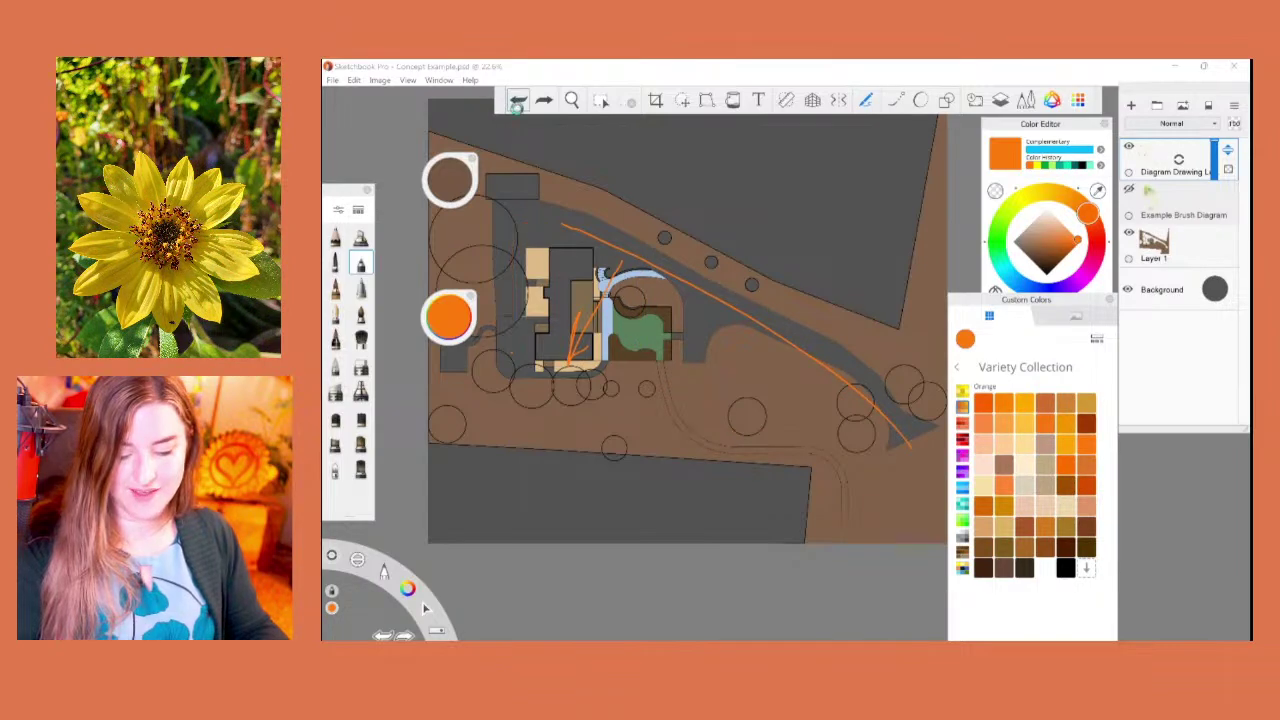
{"action": "key", "text": "ctrl+z"}
{"action": "key", "text": "ctrl+z"}
{"action": "key", "text": "ctrl+z"}
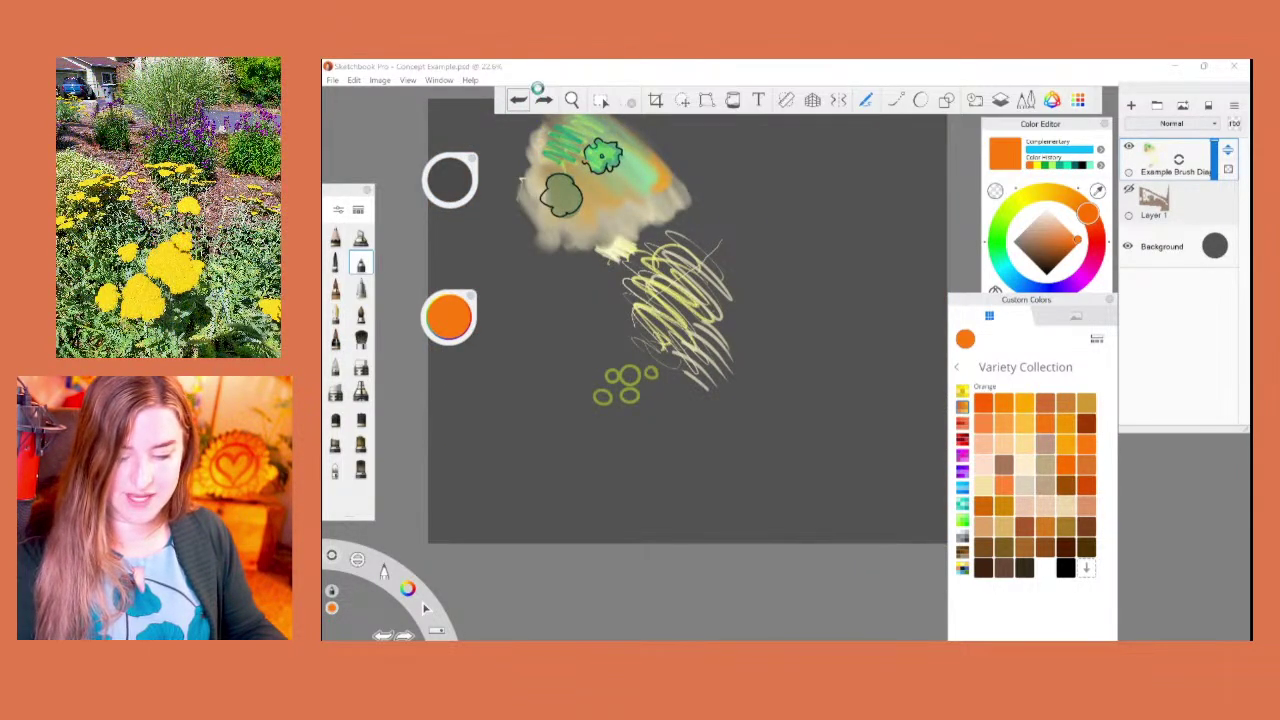
Step: Bring back the site plan with the Example Brush Diagram layer hidden and add a new layer on top
{"action": "key", "text": "ctrl+z"}
{"action": "key", "text": "ctrl+z"}
{"action": "key", "text": "ctrl+z"}
{"action": "key", "text": "ctrl+z"}
{"action": "key", "text": "ctrl+z"}
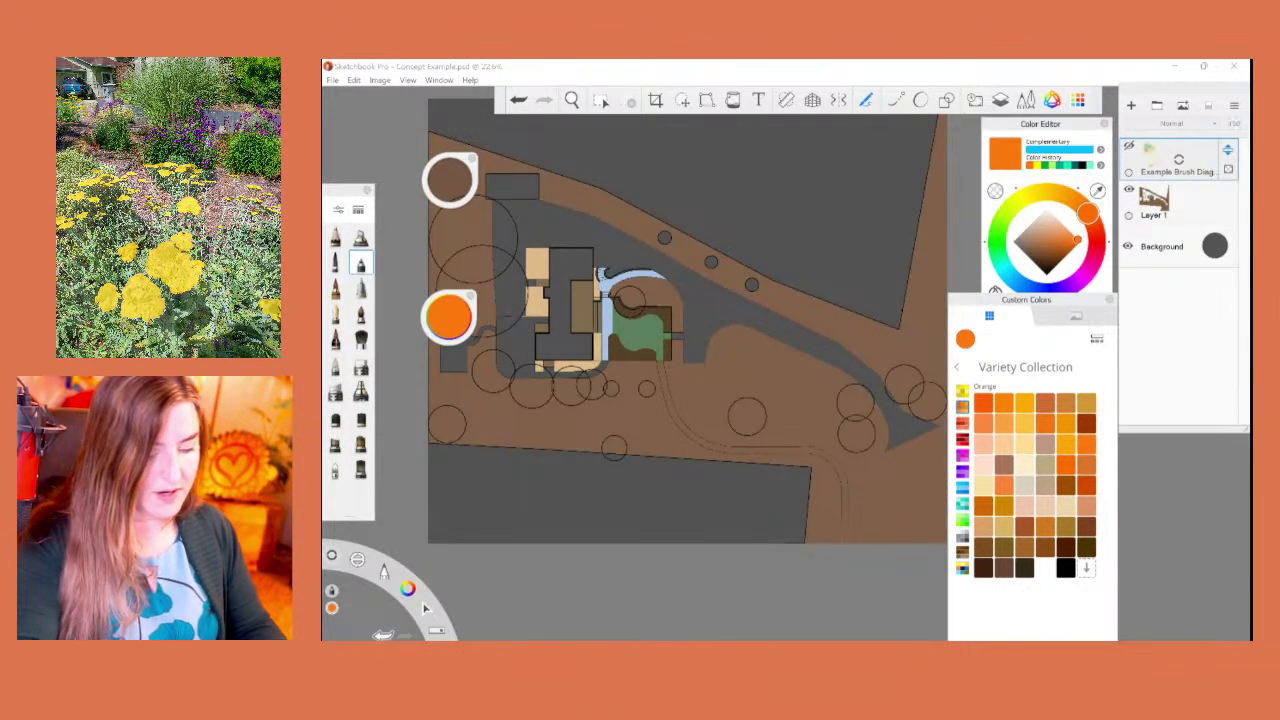
{"action": "left_click_drag", "start_coordinate": [1179, 160], "coordinate": [1180, 134]}
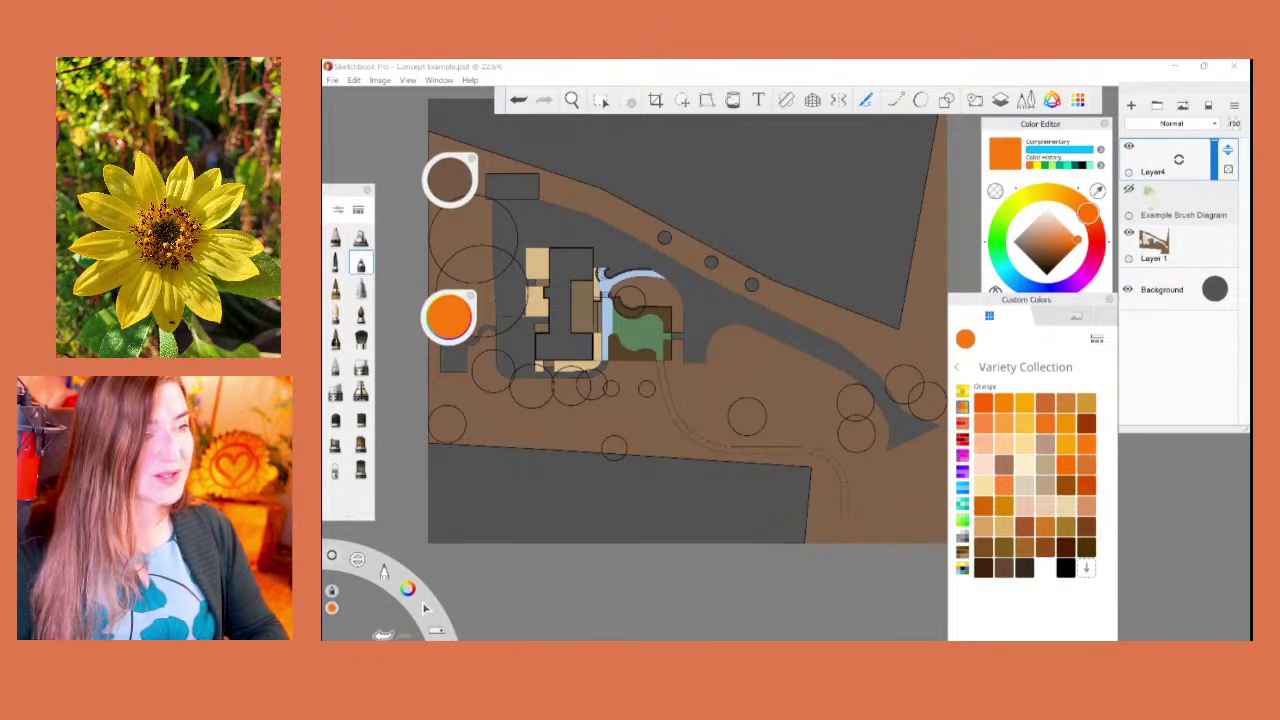
Step: Circle two spots in the middle of the house in orange and mark two short strokes on its lower walls
{"action": "scroll", "coordinate": [600, 298], "scroll_direction": "up", "scroll_amount": 5}
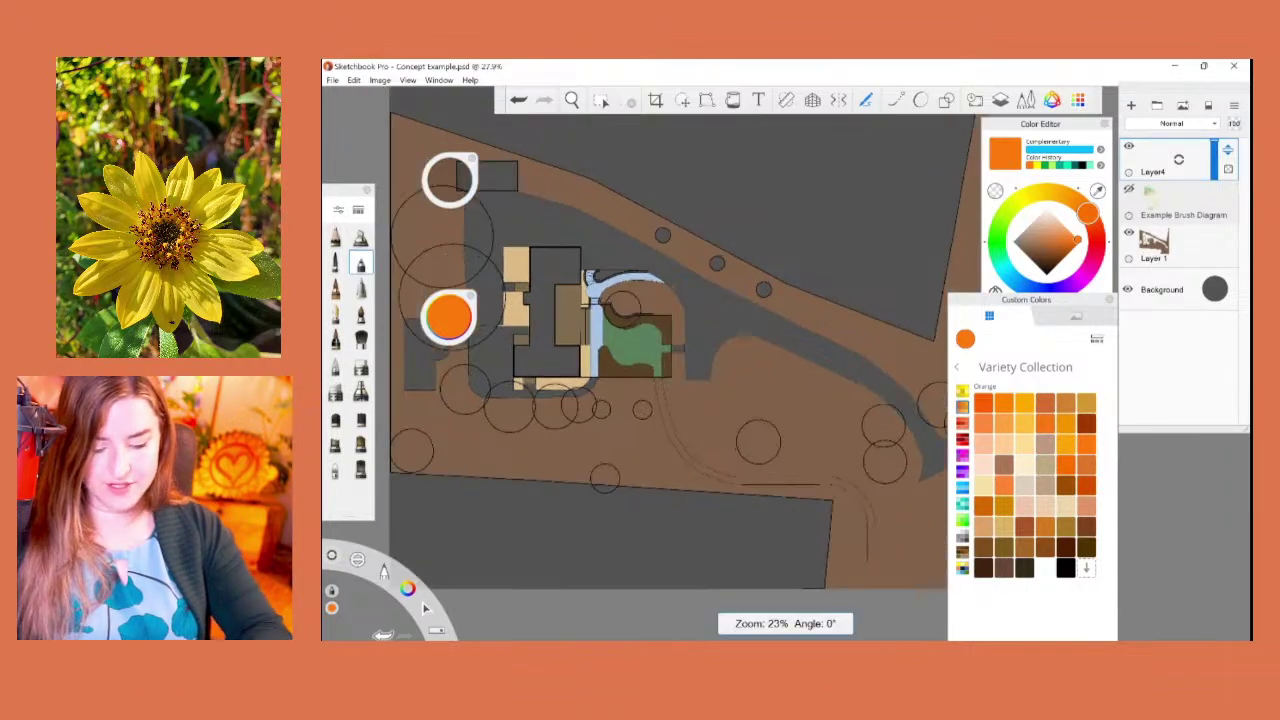
{"action": "scroll", "coordinate": [640, 340], "scroll_direction": "up", "scroll_amount": 1}
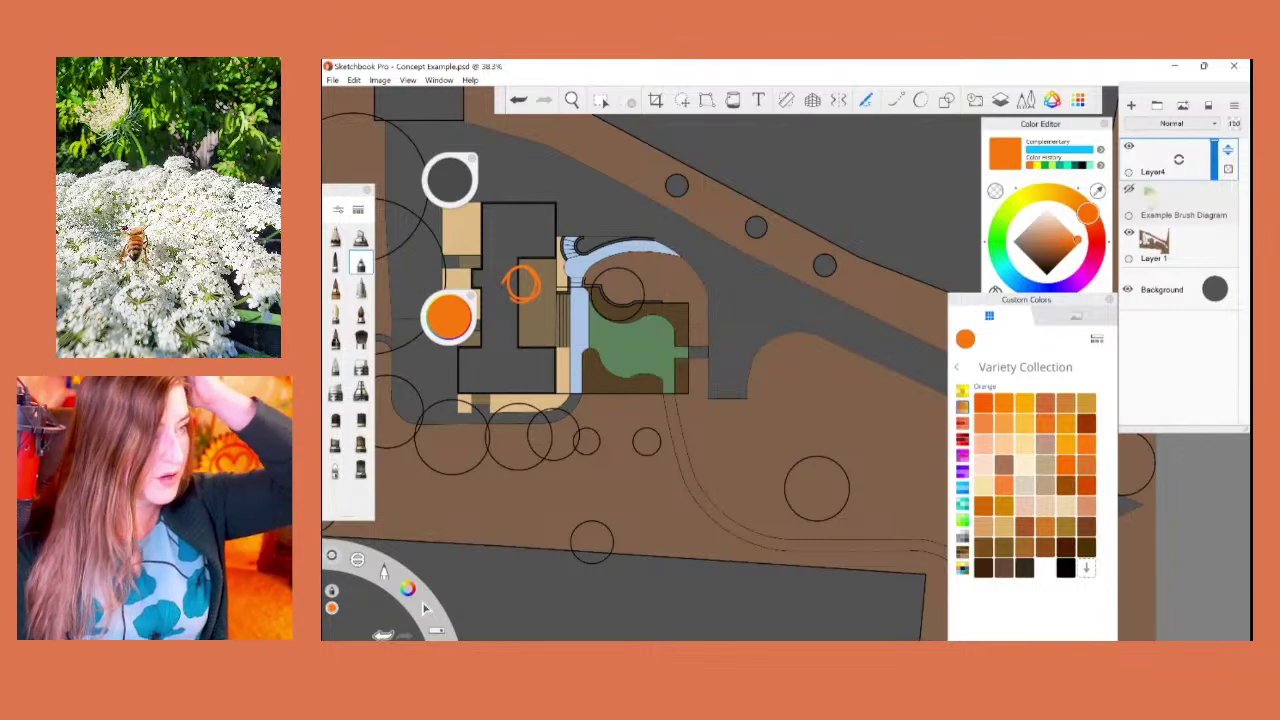
{"action": "scroll", "coordinate": [635, 364], "scroll_direction": "down", "scroll_amount": 2}
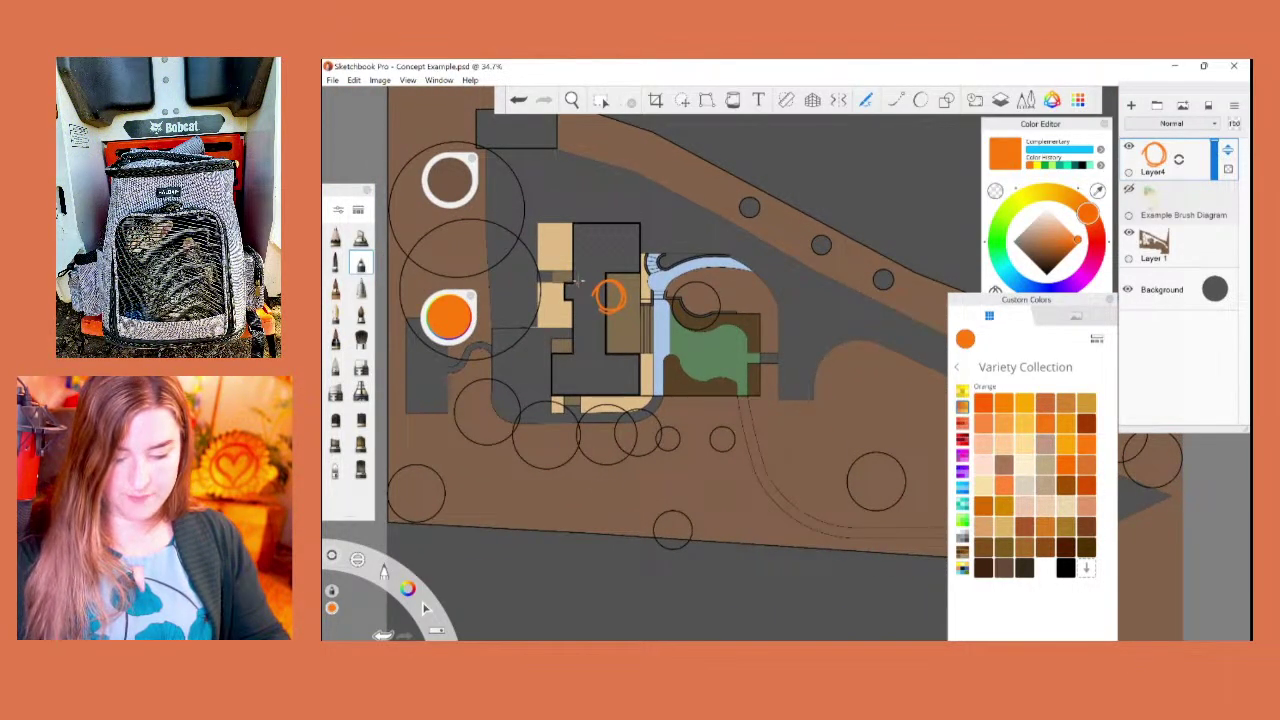
{"action": "mouse_move", "coordinate": [578, 281]}
{"action": "left_mouse_down"}
{"action": "mouse_move", "coordinate": [549, 298]}
{"action": "mouse_move", "coordinate": [576, 284]}
{"action": "left_mouse_up"}
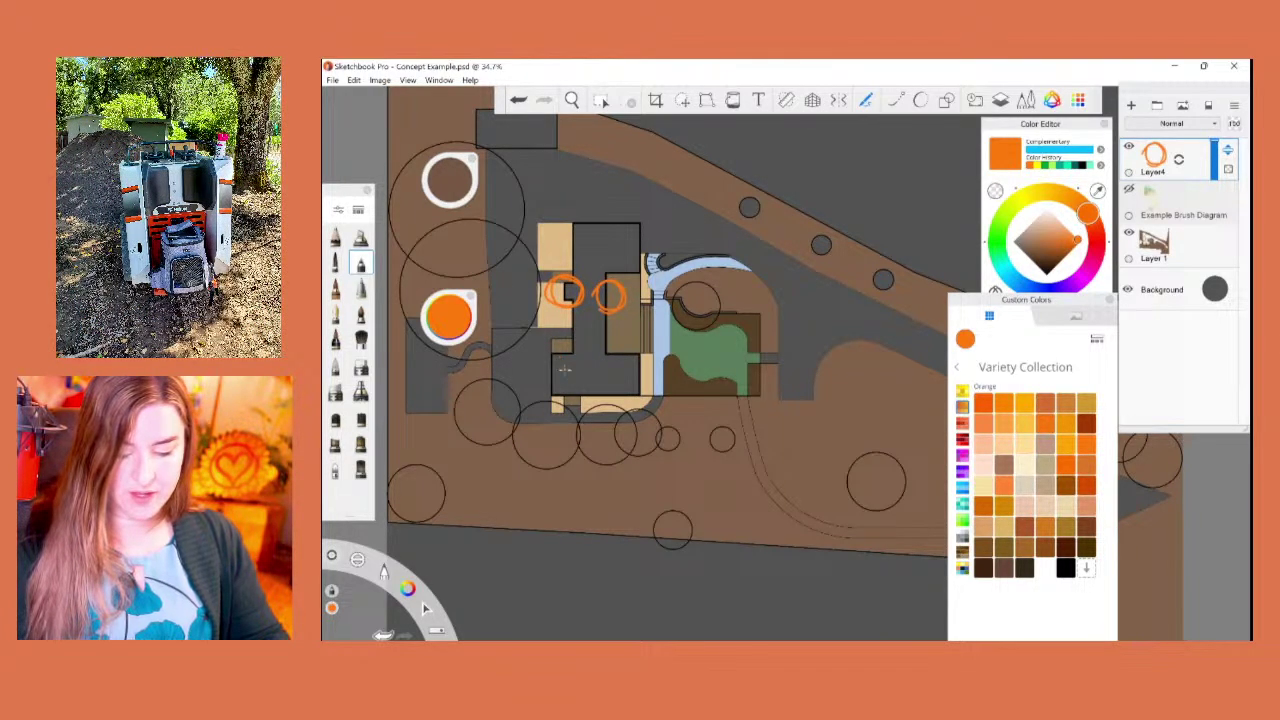
{"action": "left_click_drag", "start_coordinate": [562, 345], "coordinate": [571, 399]}
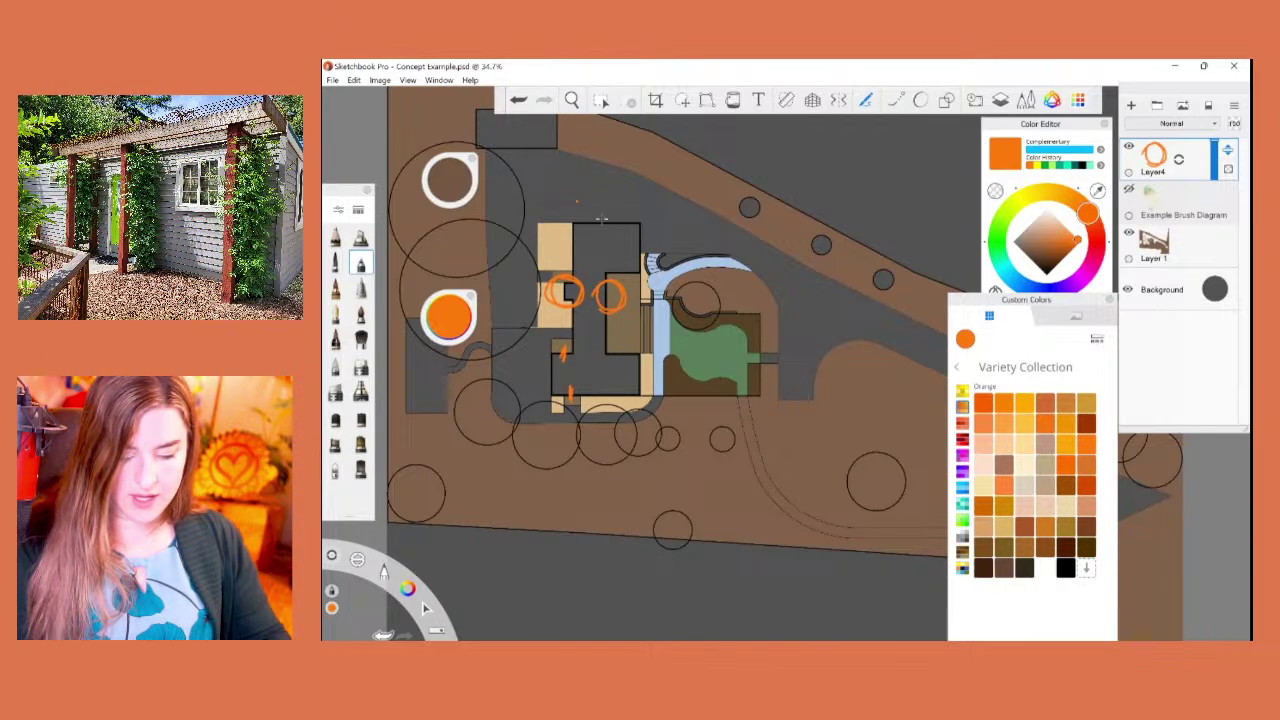
Step: Turn on Predictive Stroke and outline a narrow orange rectangle along the house's upper wall in place of the first scribble
{"action": "mouse_move", "coordinate": [636, 220]}
{"action": "left_mouse_down"}
{"action": "mouse_move", "coordinate": [577, 219]}
{"action": "mouse_move", "coordinate": [639, 226]}
{"action": "left_mouse_up"}
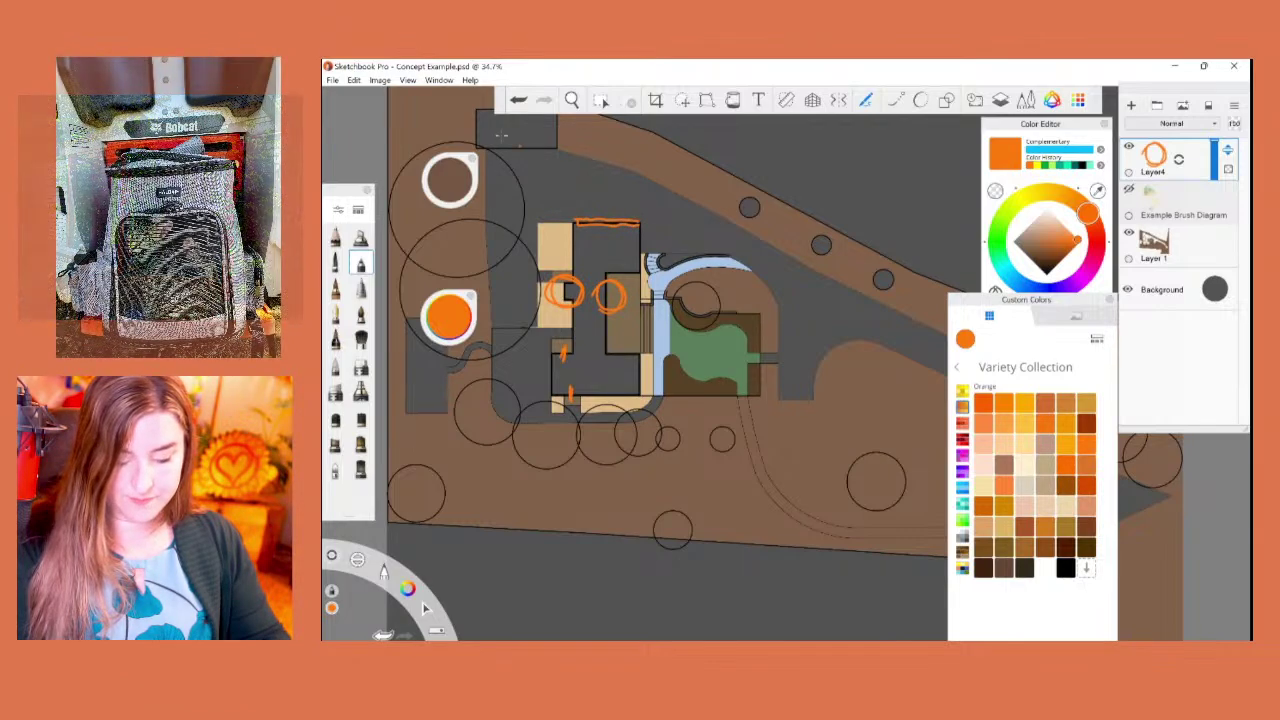
{"action": "left_click", "coordinate": [518, 100]}
{"action": "left_click", "coordinate": [921, 100]}
{"action": "left_click", "coordinate": [518, 100]}
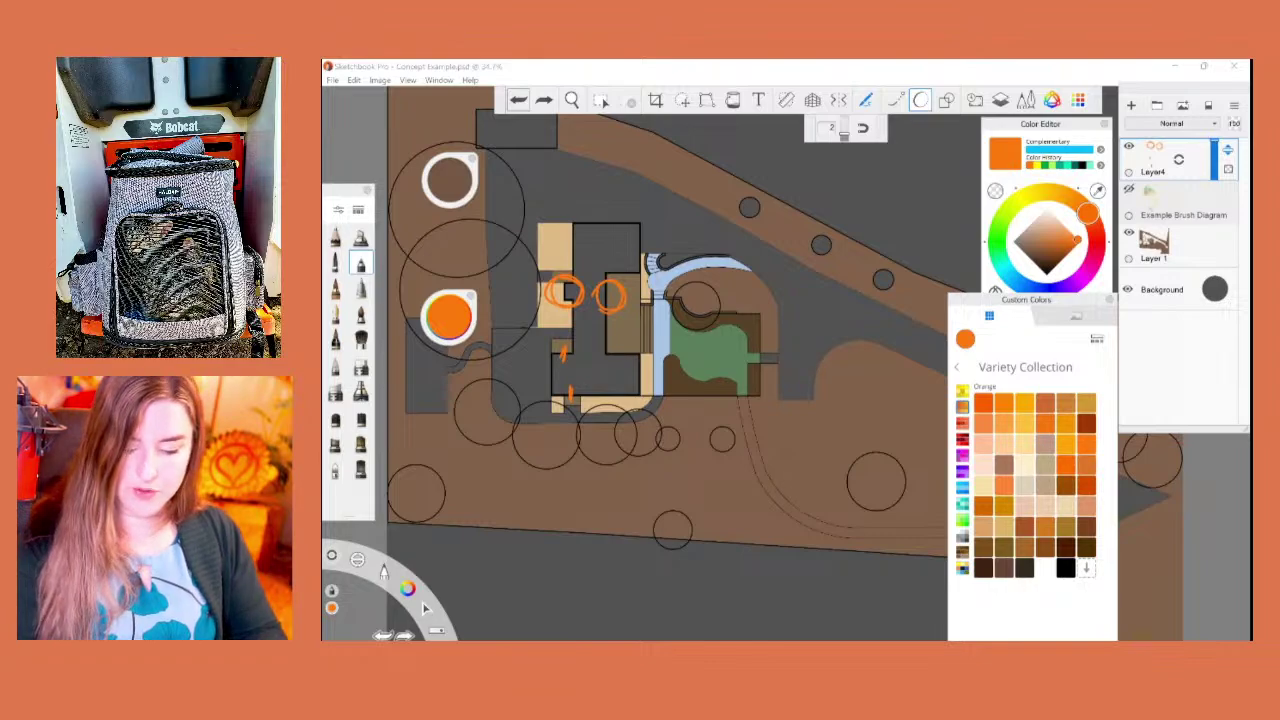
{"action": "mouse_move", "coordinate": [638, 218]}
{"action": "left_mouse_down"}
{"action": "mouse_move", "coordinate": [585, 214]}
{"action": "mouse_move", "coordinate": [575, 226]}
{"action": "mouse_move", "coordinate": [637, 215]}
{"action": "left_mouse_up"}
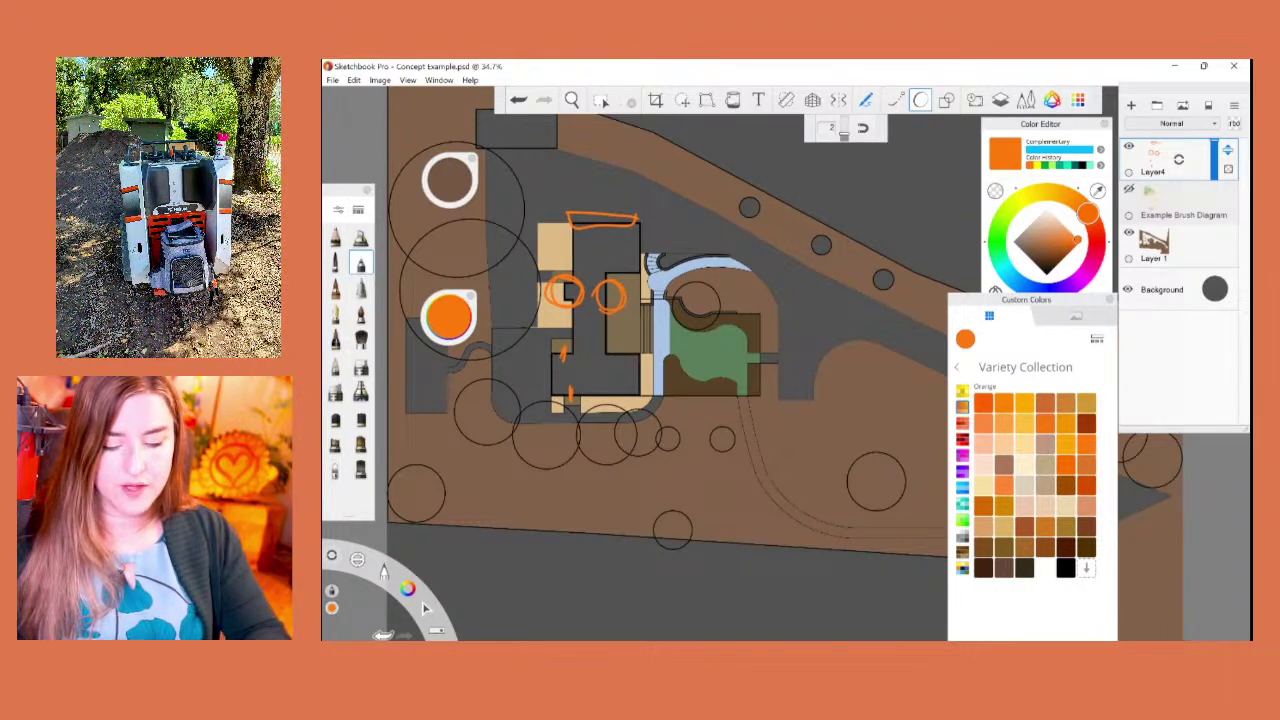
Step: Circle three spots in orange: the plan's left edge, the outbuilding above the house, and the grey pad left of the house
{"action": "scroll", "coordinate": [879, 395], "scroll_direction": "down", "scroll_amount": 2}
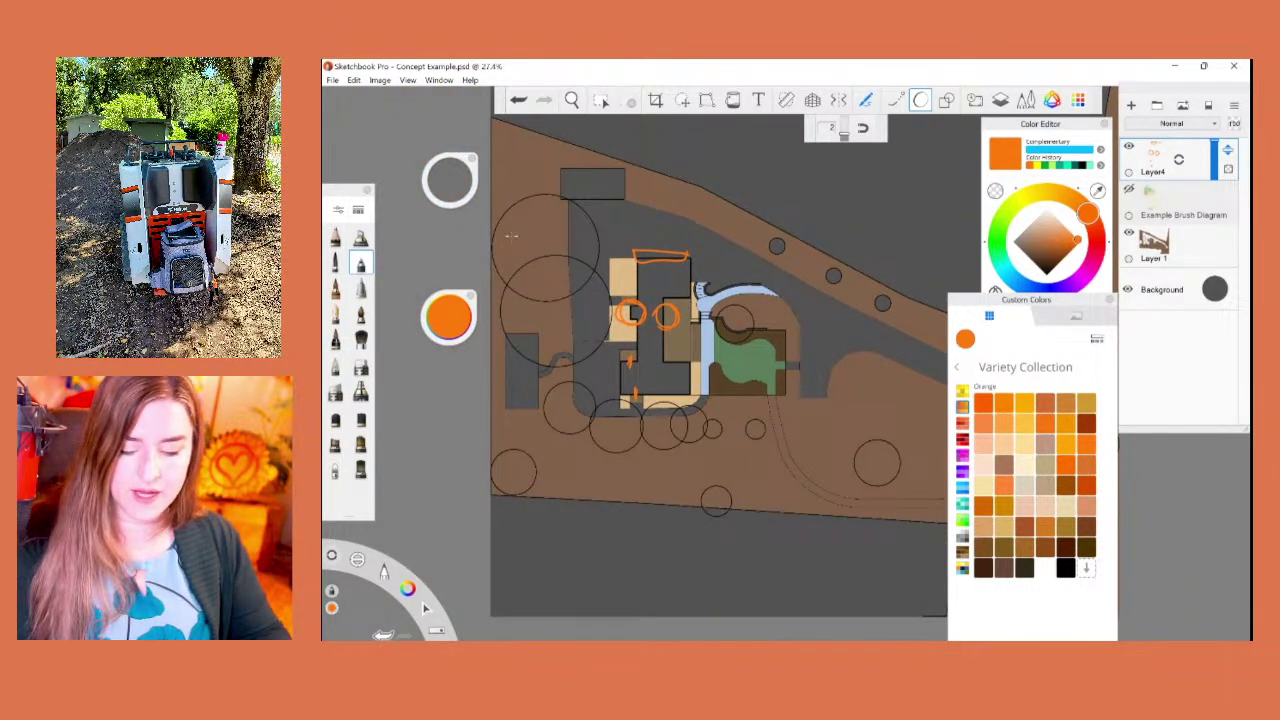
{"action": "left_click_drag", "start_coordinate": [508, 202], "coordinate": [502, 245]}
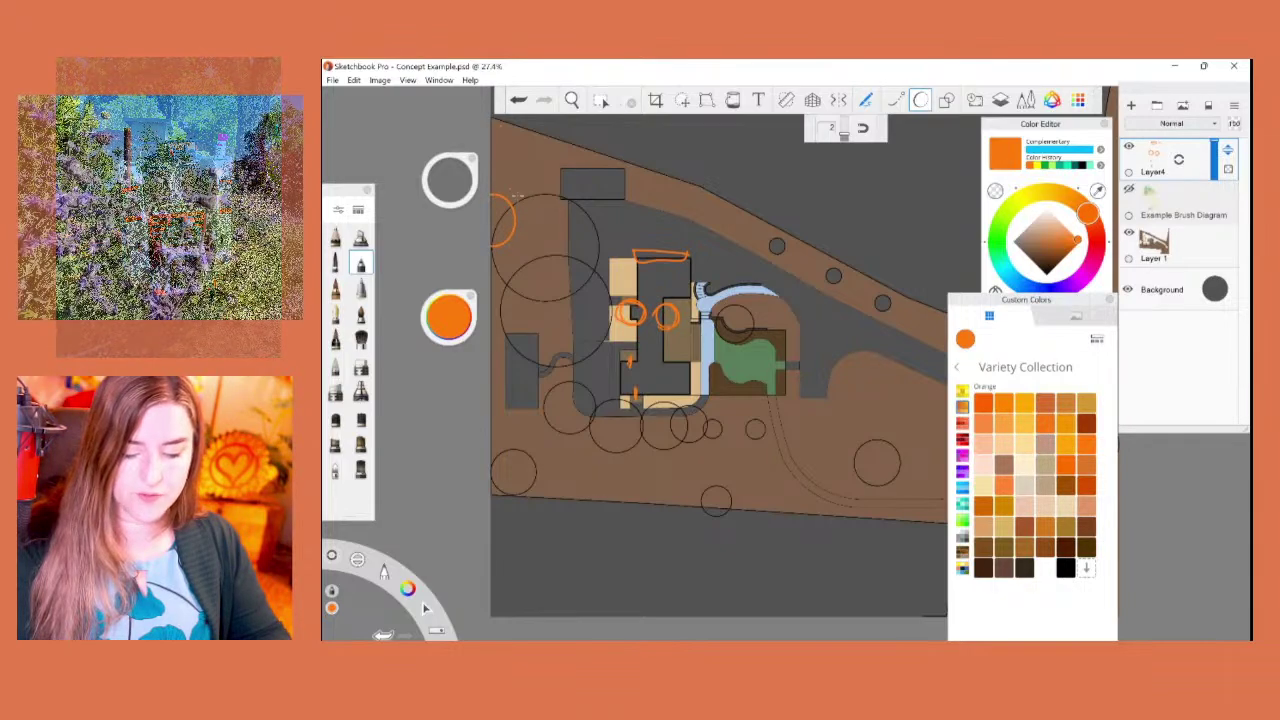
{"action": "mouse_move", "coordinate": [632, 163]}
{"action": "left_mouse_down"}
{"action": "mouse_move", "coordinate": [650, 192]}
{"action": "mouse_move", "coordinate": [640, 162]}
{"action": "left_mouse_up"}
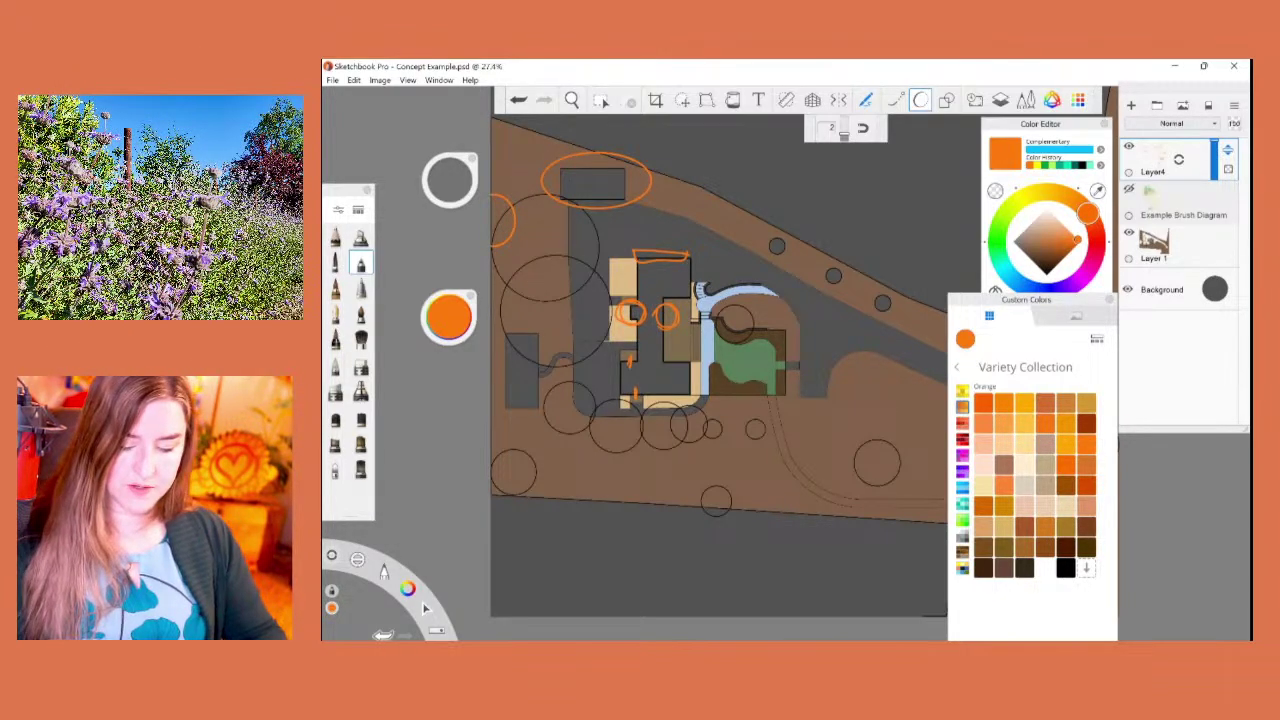
{"action": "mouse_move", "coordinate": [506, 362]}
{"action": "left_mouse_down"}
{"action": "mouse_move", "coordinate": [500, 350]}
{"action": "mouse_move", "coordinate": [542, 382]}
{"action": "mouse_move", "coordinate": [504, 398]}
{"action": "left_mouse_up"}
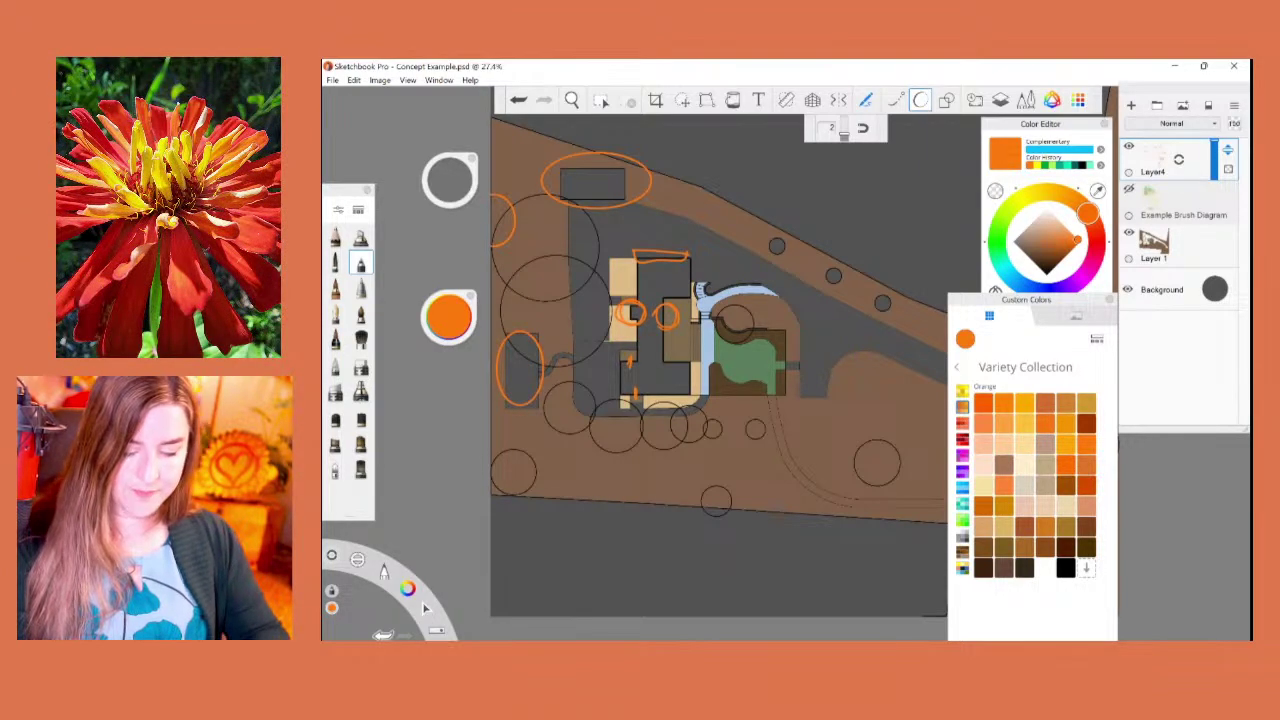
Step: Handwrite "Horse" in orange in the dark field below the site
{"action": "mouse_move", "coordinate": [716, 400]}
{"action": "left_mouse_down"}
{"action": "mouse_move", "coordinate": [663, 357]}
{"action": "mouse_move", "coordinate": [613, 280]}
{"action": "left_mouse_up"}
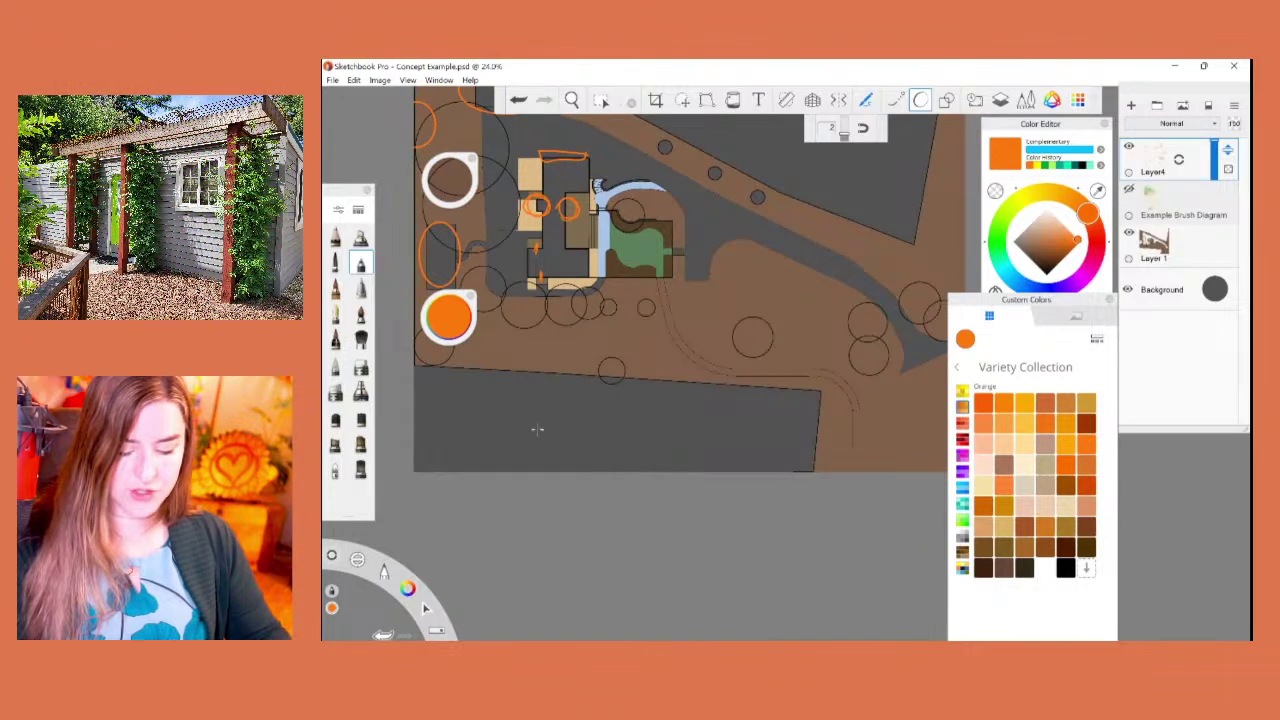
{"action": "mouse_move", "coordinate": [520, 406]}
{"action": "left_mouse_down"}
{"action": "mouse_move", "coordinate": [534, 440]}
{"action": "mouse_move", "coordinate": [534, 426]}
{"action": "left_mouse_up"}
{"action": "left_click_drag", "start_coordinate": [550, 428], "coordinate": [571, 426]}
{"action": "mouse_move", "coordinate": [590, 424]}
{"action": "left_mouse_down"}
{"action": "mouse_move", "coordinate": [585, 444]}
{"action": "mouse_move", "coordinate": [605, 442]}
{"action": "left_mouse_up"}
Step: Circle the footpath's lower end and the driveway entrance in orange, and draw a dashed line continuing up the right-hand boundary into an arrow
{"action": "mouse_move", "coordinate": [897, 468]}
{"action": "left_mouse_down"}
{"action": "mouse_move", "coordinate": [874, 434]}
{"action": "mouse_move", "coordinate": [852, 498]}
{"action": "left_mouse_up"}
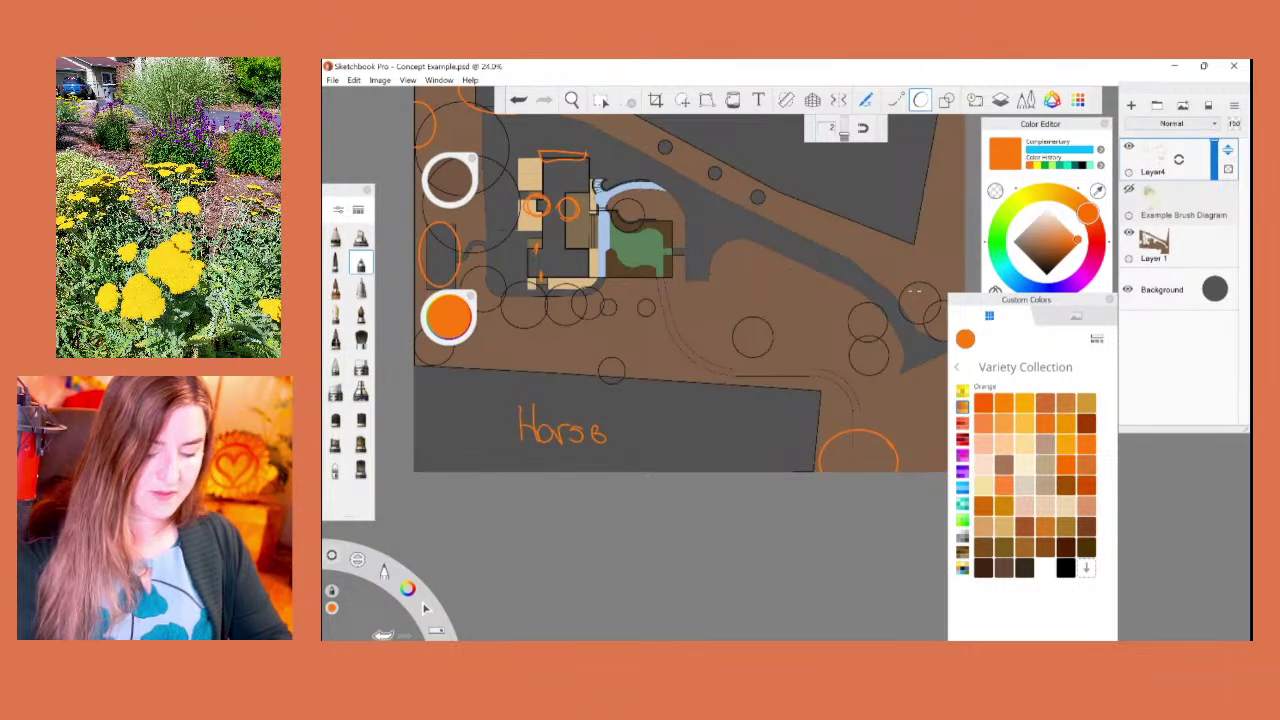
{"action": "left_click_drag", "start_coordinate": [885, 280], "coordinate": [908, 286]}
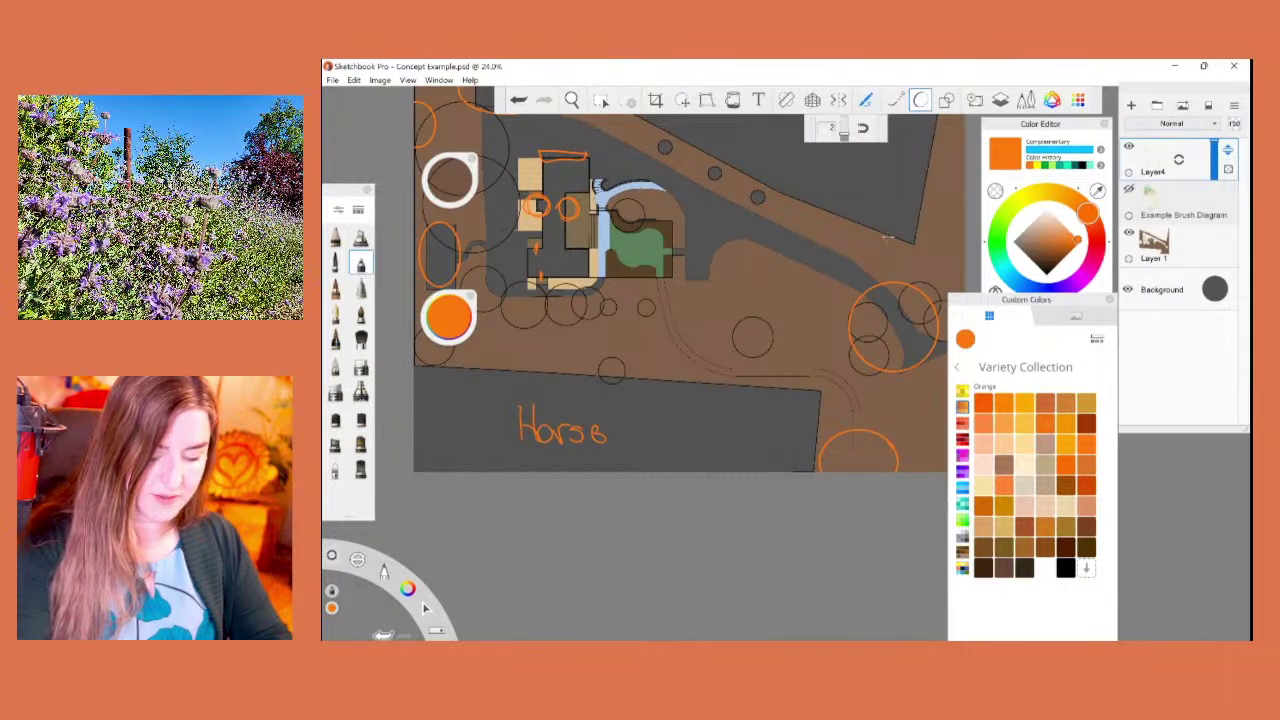
{"action": "left_click_drag", "start_coordinate": [846, 308], "coordinate": [837, 327]}
{"action": "left_click_drag", "start_coordinate": [834, 357], "coordinate": [818, 379]}
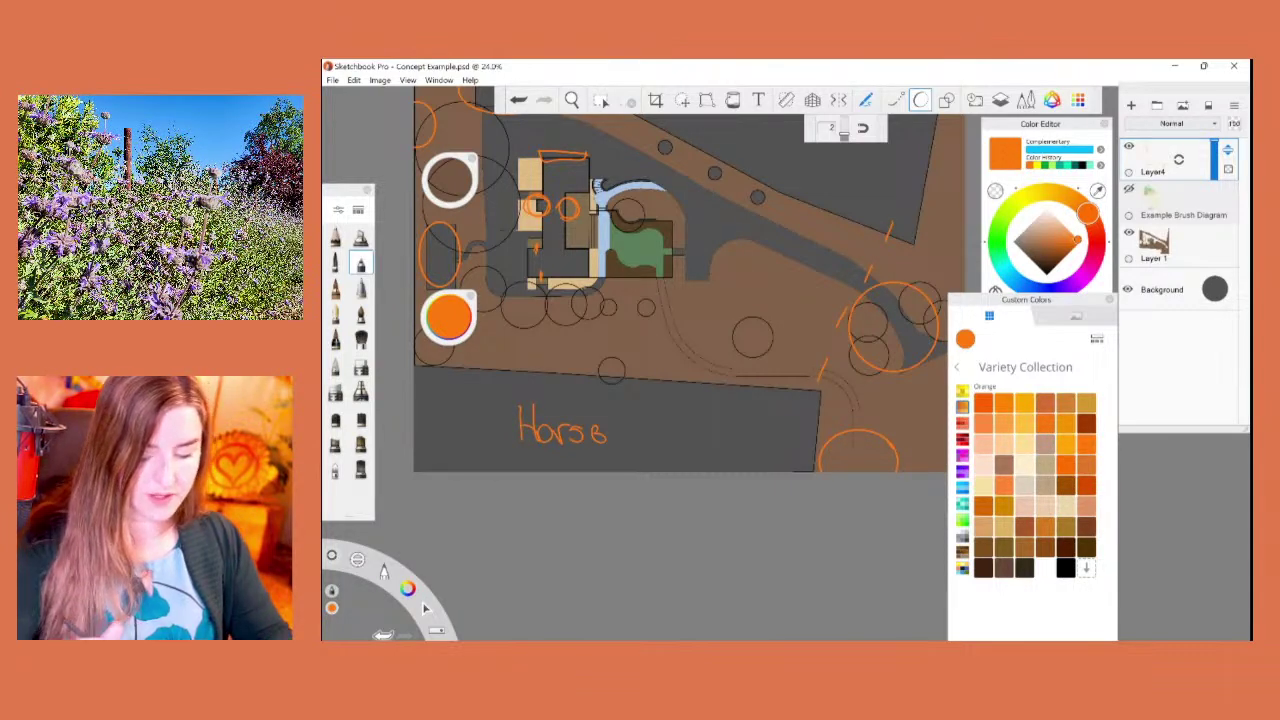
{"action": "scroll", "coordinate": [680, 300], "scroll_direction": "down", "scroll_amount": 2}
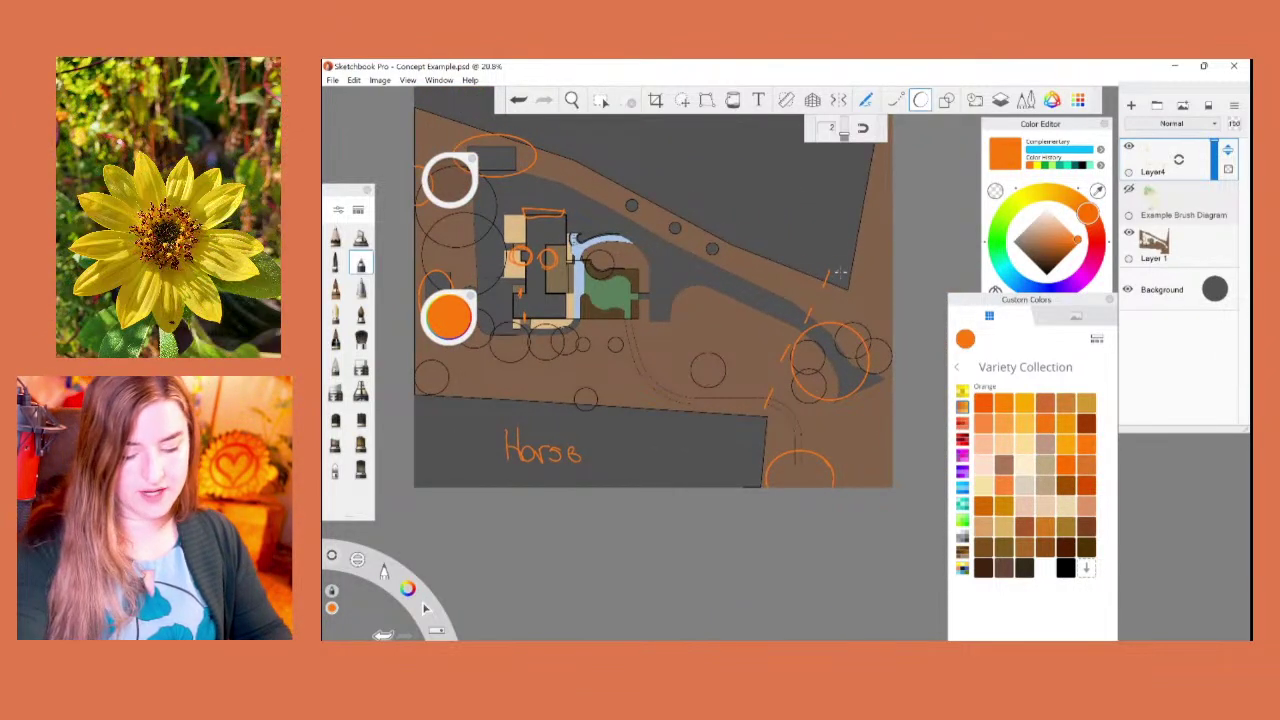
{"action": "left_click_drag", "start_coordinate": [843, 272], "coordinate": [880, 161]}
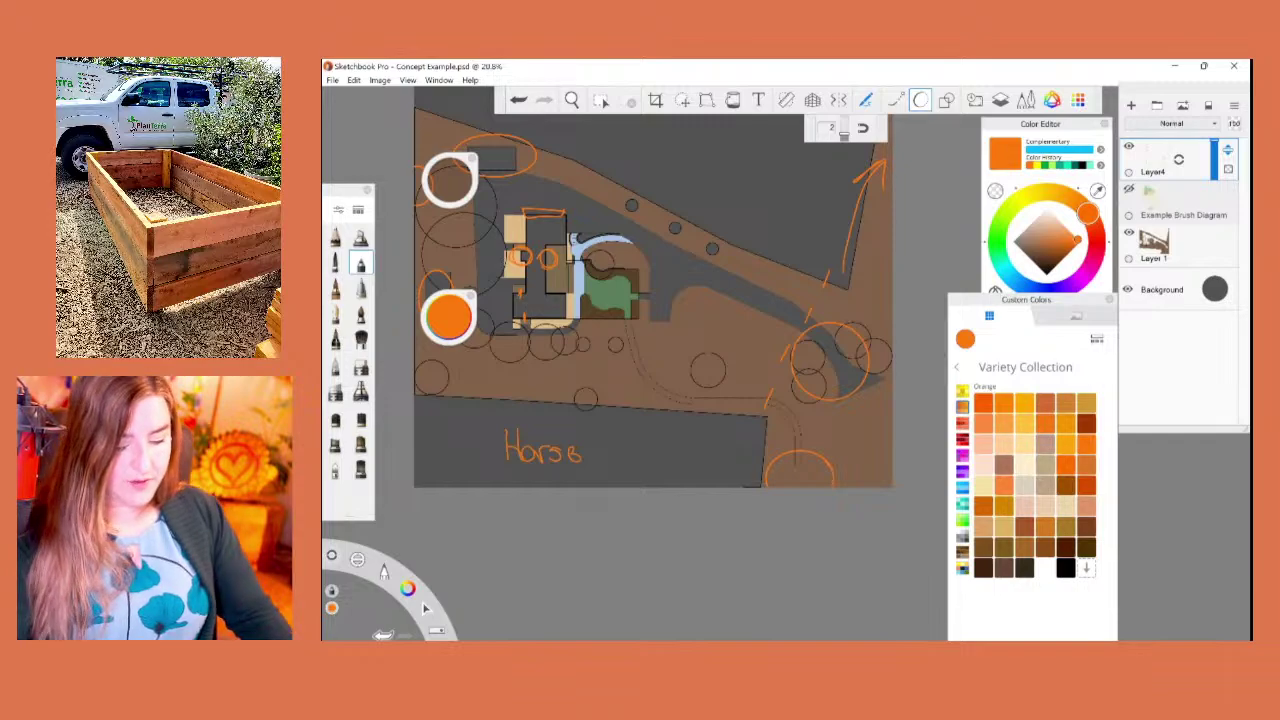
Step: Choose a darker orange and a larger brush, and draw one thick curve along the driveway between the entrance circle and the house
{"action": "left_click", "coordinate": [1083, 482]}
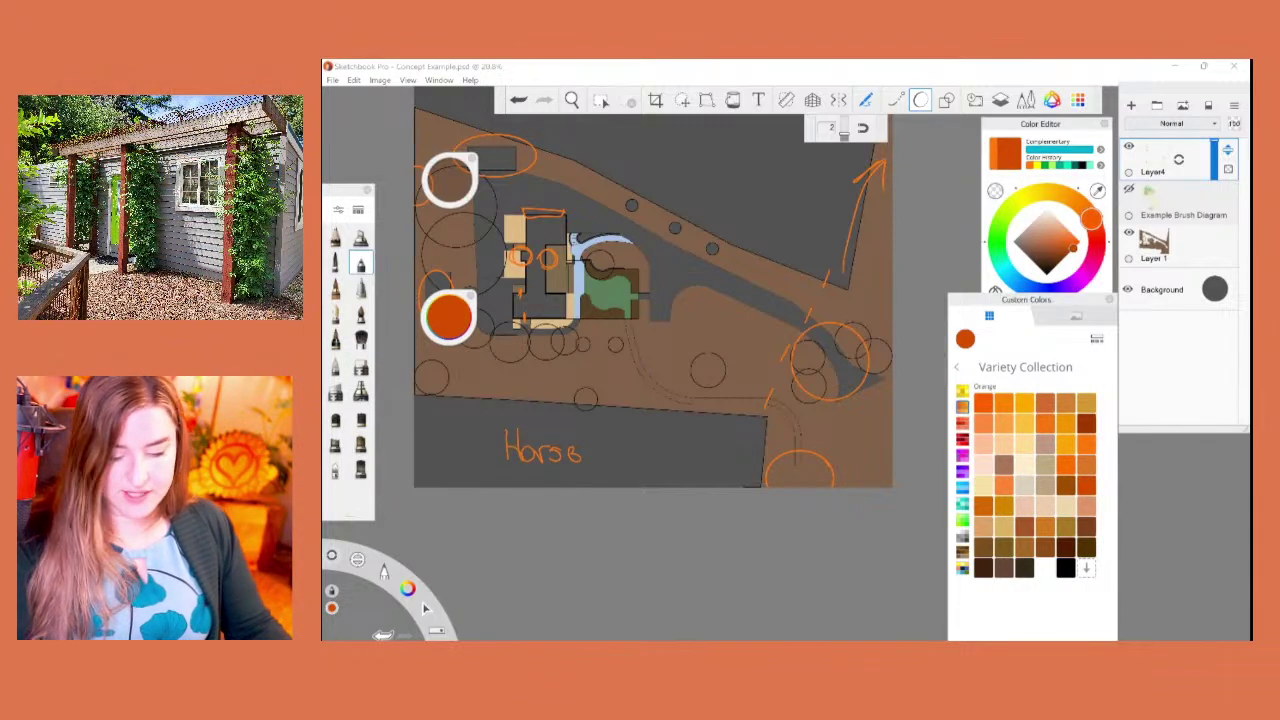
{"action": "left_click_drag", "start_coordinate": [851, 378], "coordinate": [651, 228]}
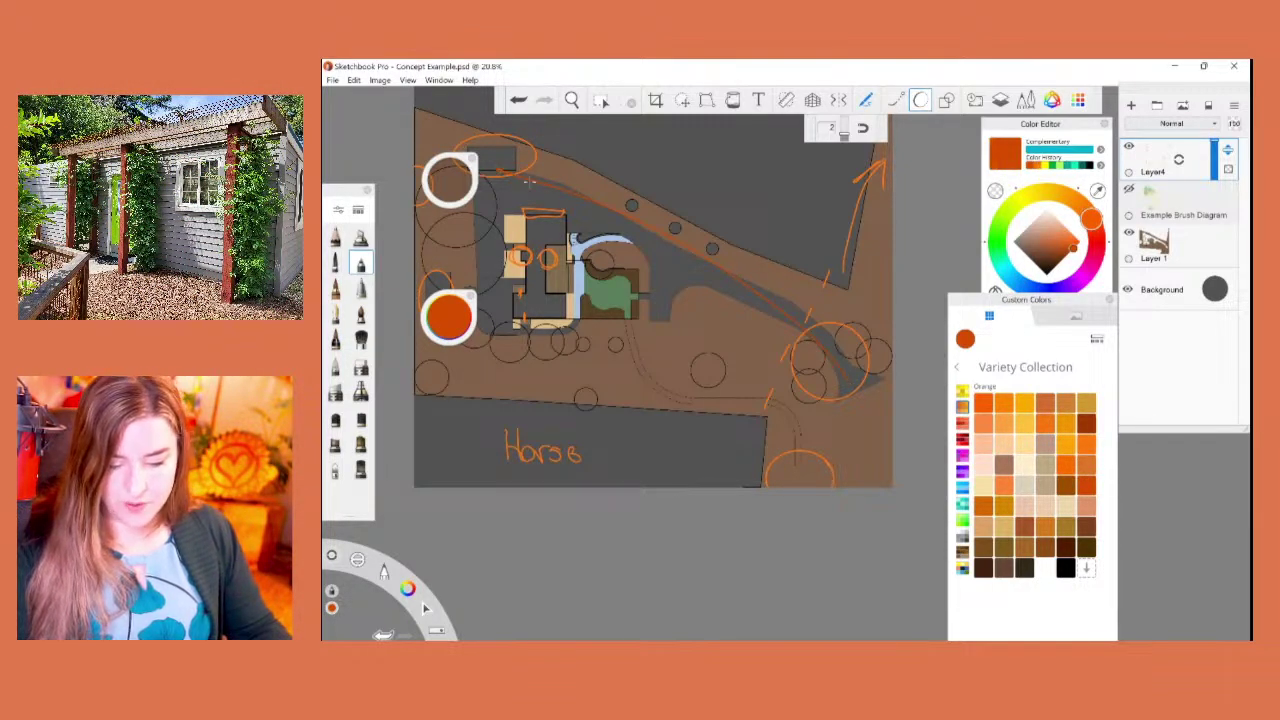
{"action": "left_click", "coordinate": [518, 100]}
{"action": "left_click_drag", "start_coordinate": [450, 179], "coordinate": [472, 179]}
{"action": "mouse_move", "coordinate": [848, 382]}
{"action": "left_mouse_down"}
{"action": "mouse_move", "coordinate": [810, 339]}
{"action": "mouse_move", "coordinate": [652, 248]}
{"action": "mouse_move", "coordinate": [522, 206]}
{"action": "left_mouse_up"}
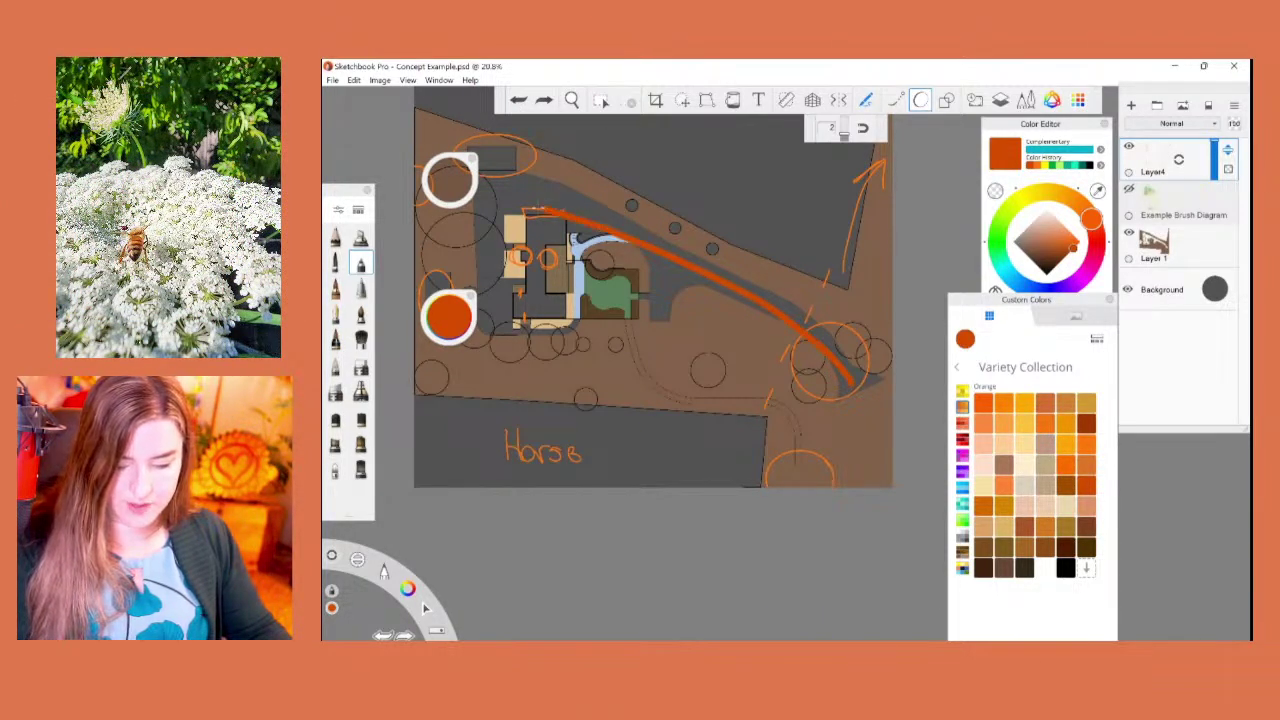
{"action": "key", "text": "ctrl+z"}
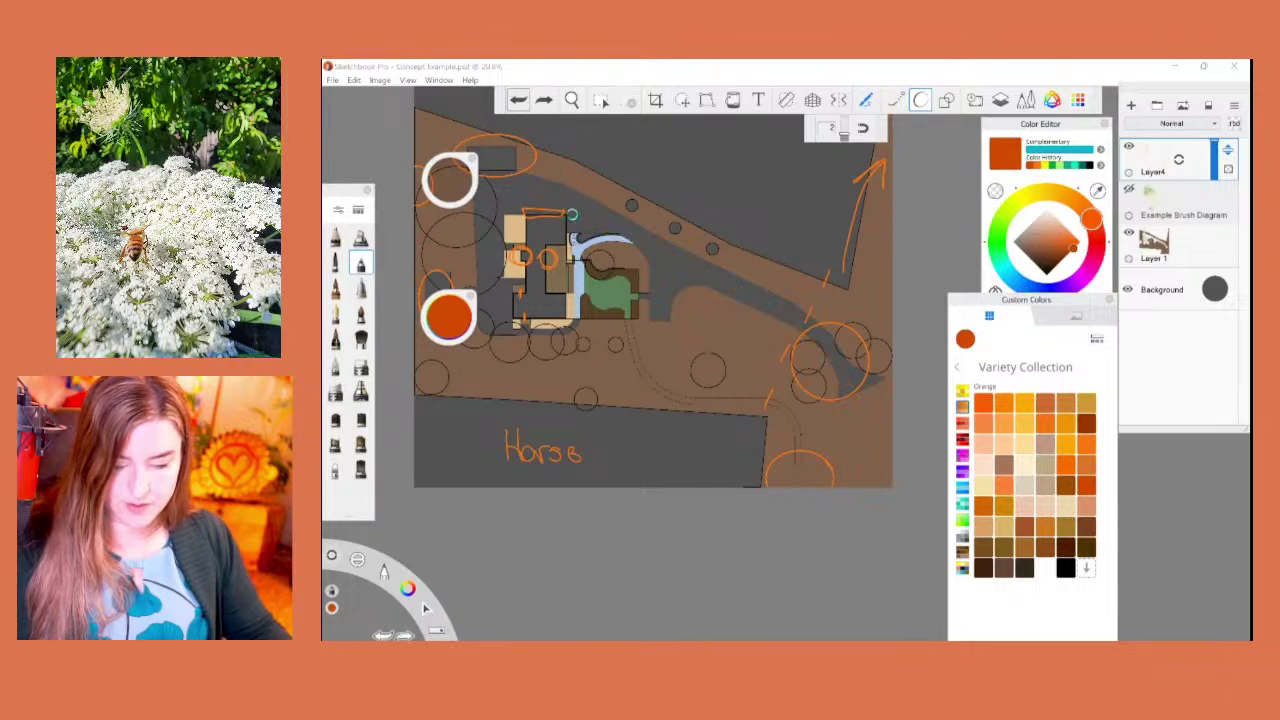
{"action": "mouse_move", "coordinate": [548, 205]}
{"action": "left_mouse_down"}
{"action": "mouse_move", "coordinate": [653, 226]}
{"action": "mouse_move", "coordinate": [773, 300]}
{"action": "mouse_move", "coordinate": [848, 371]}
{"action": "left_mouse_up"}
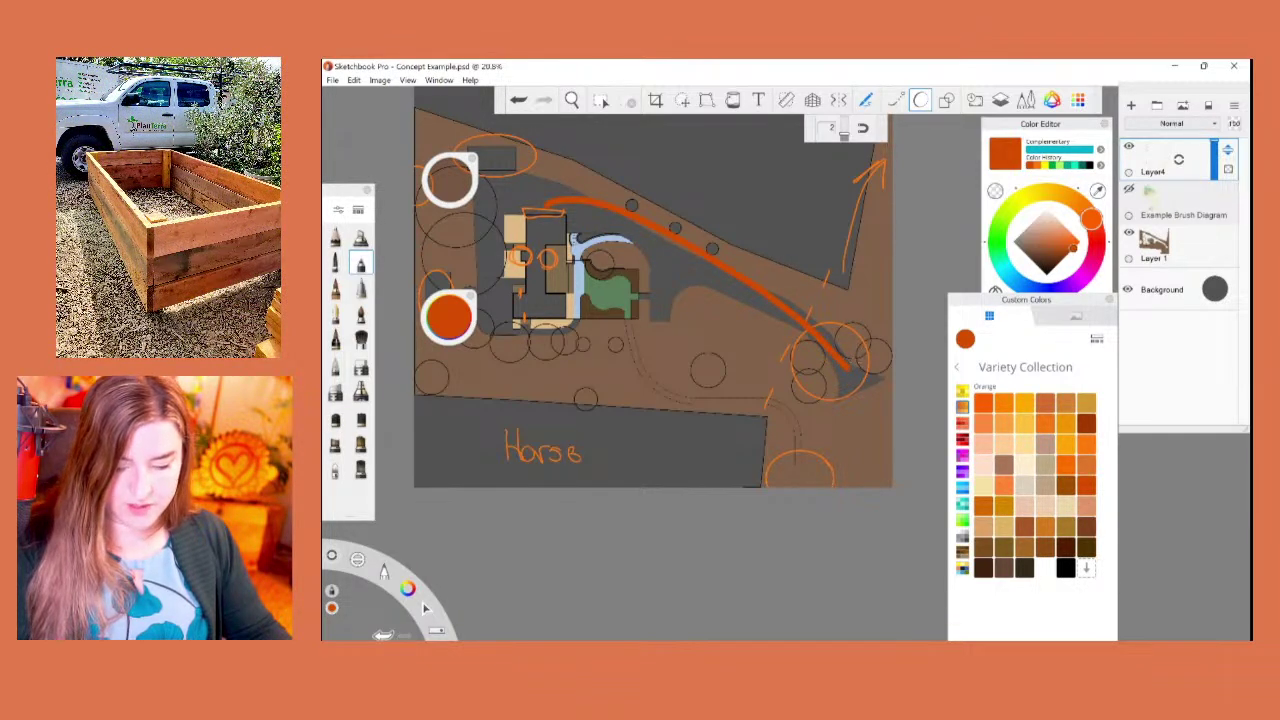
Step: Mark two red parking loops, above the garden and on the driveway spur, and connect them to the entrance with red strokes
{"action": "left_click", "coordinate": [962, 439]}
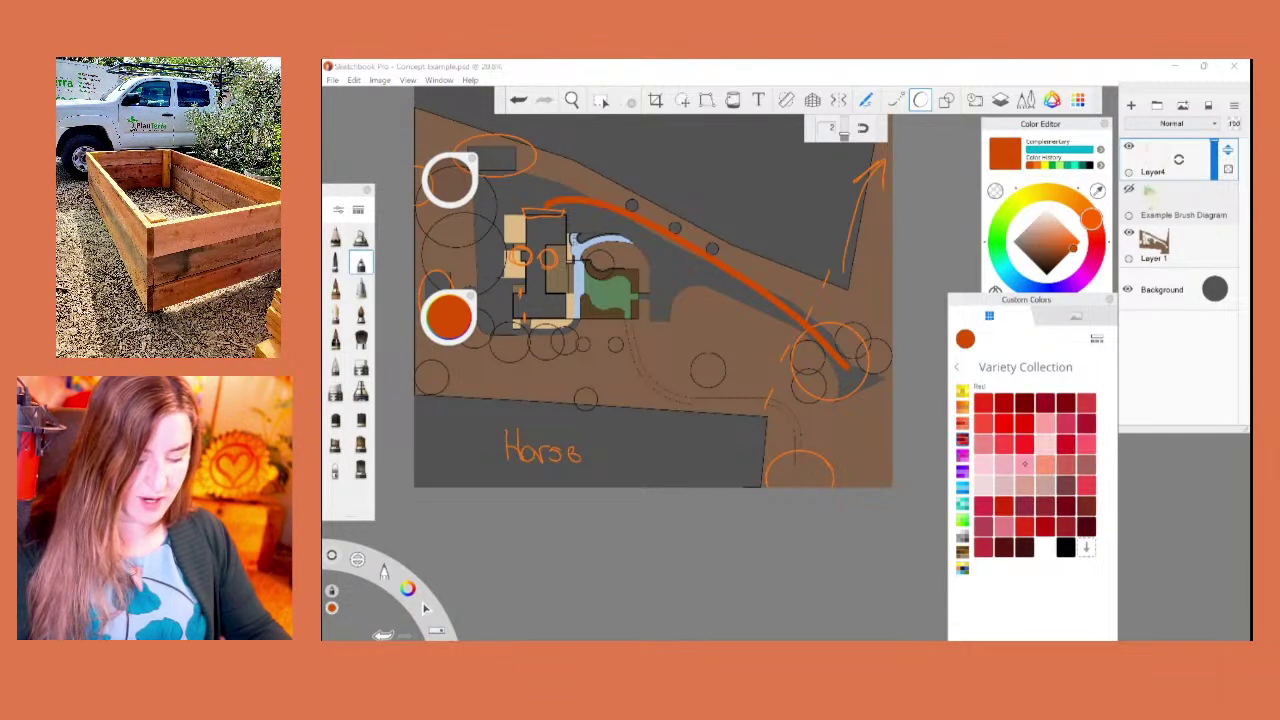
{"action": "left_click", "coordinate": [985, 404]}
{"action": "left_click_drag", "start_coordinate": [676, 297], "coordinate": [672, 290]}
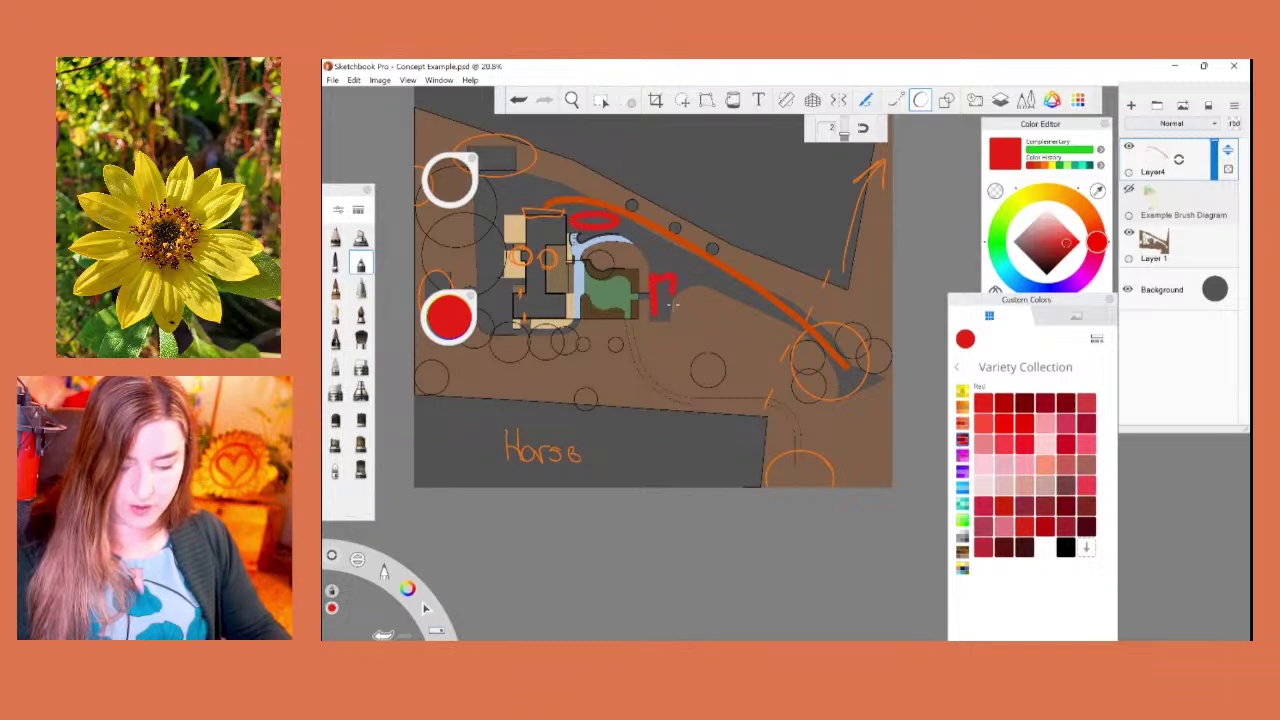
{"action": "left_click_drag", "start_coordinate": [673, 305], "coordinate": [657, 318]}
{"action": "mouse_move", "coordinate": [848, 381]}
{"action": "left_mouse_down"}
{"action": "mouse_move", "coordinate": [800, 326]}
{"action": "mouse_move", "coordinate": [697, 264]}
{"action": "mouse_move", "coordinate": [657, 285]}
{"action": "left_mouse_up"}
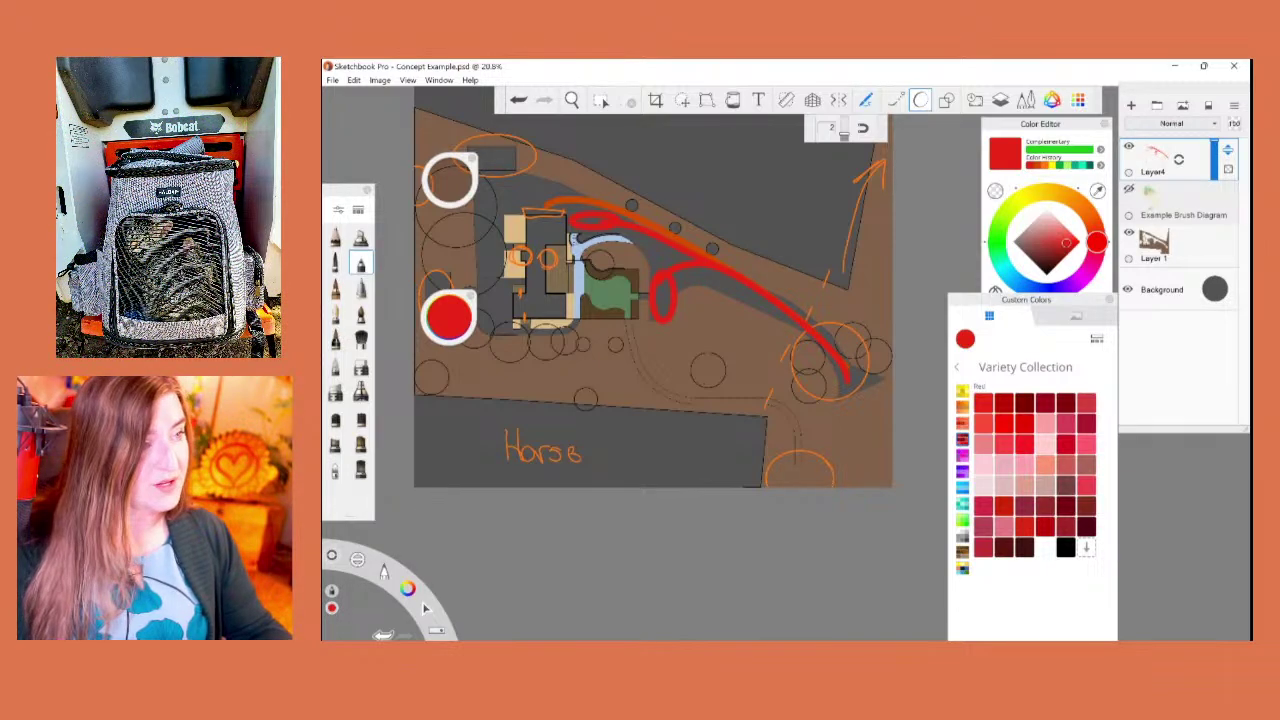
Step: Draw thick light-orange walking routes from both red parking loops to the right side of the house
{"action": "left_click", "coordinate": [962, 405]}
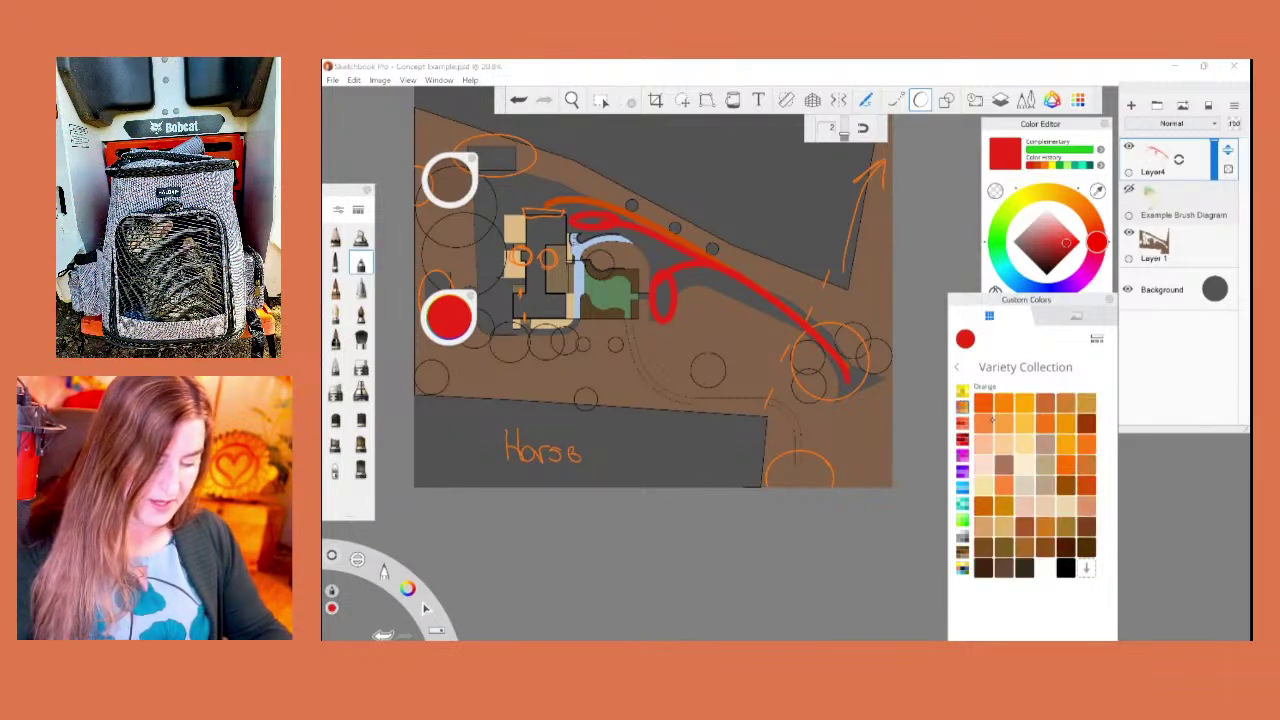
{"action": "left_click", "coordinate": [1026, 404]}
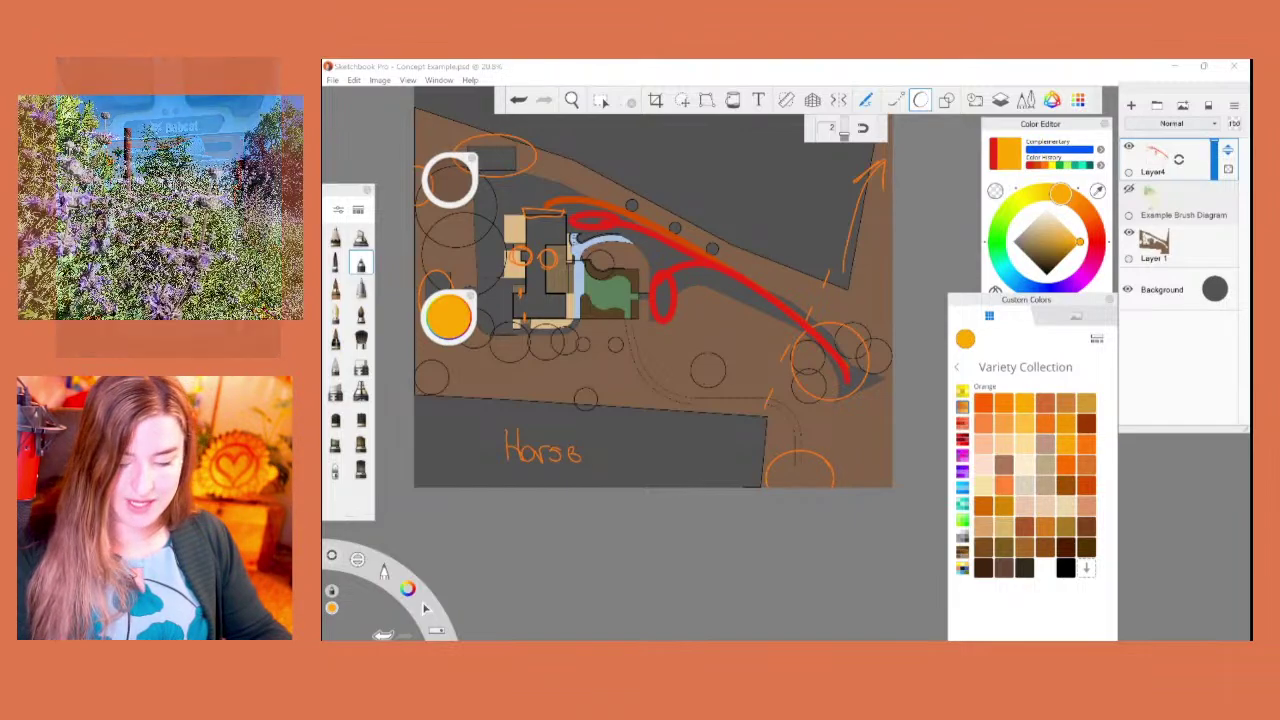
{"action": "left_click", "coordinate": [1029, 426]}
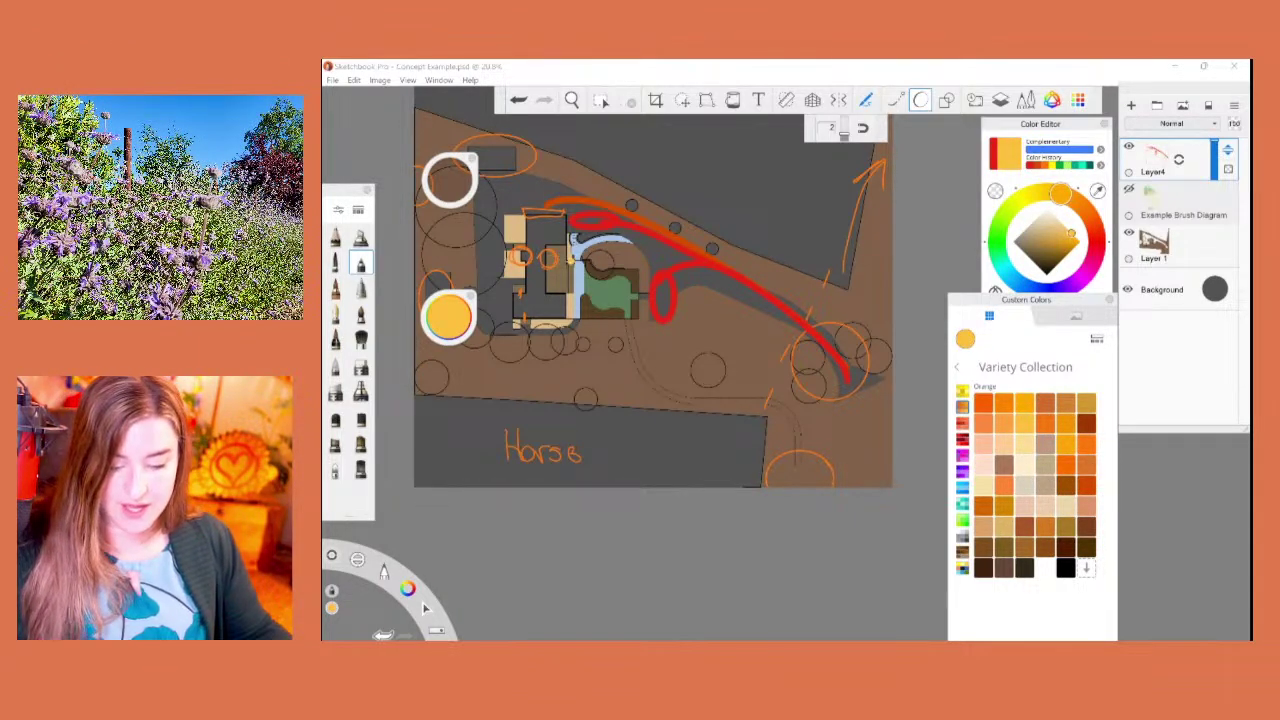
{"action": "mouse_move", "coordinate": [580, 226]}
{"action": "left_mouse_down"}
{"action": "mouse_move", "coordinate": [578, 261]}
{"action": "mouse_move", "coordinate": [549, 261]}
{"action": "left_mouse_up"}
{"action": "left_click", "coordinate": [601, 280]}
{"action": "mouse_move", "coordinate": [658, 294]}
{"action": "left_mouse_down"}
{"action": "mouse_move", "coordinate": [548, 277]}
{"action": "mouse_move", "coordinate": [574, 262]}
{"action": "mouse_move", "coordinate": [543, 271]}
{"action": "mouse_move", "coordinate": [545, 258]}
{"action": "mouse_move", "coordinate": [574, 288]}
{"action": "left_mouse_up"}
{"action": "left_click", "coordinate": [518, 100]}
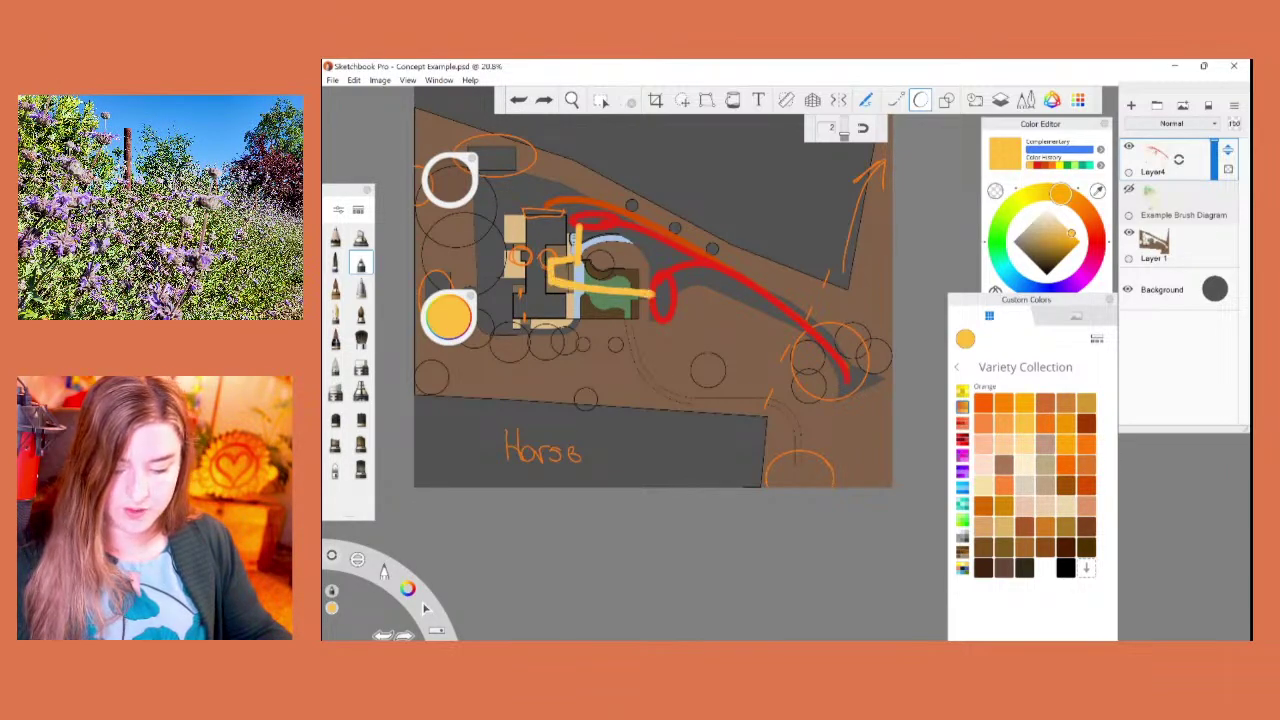
{"action": "left_click", "coordinate": [562, 253]}
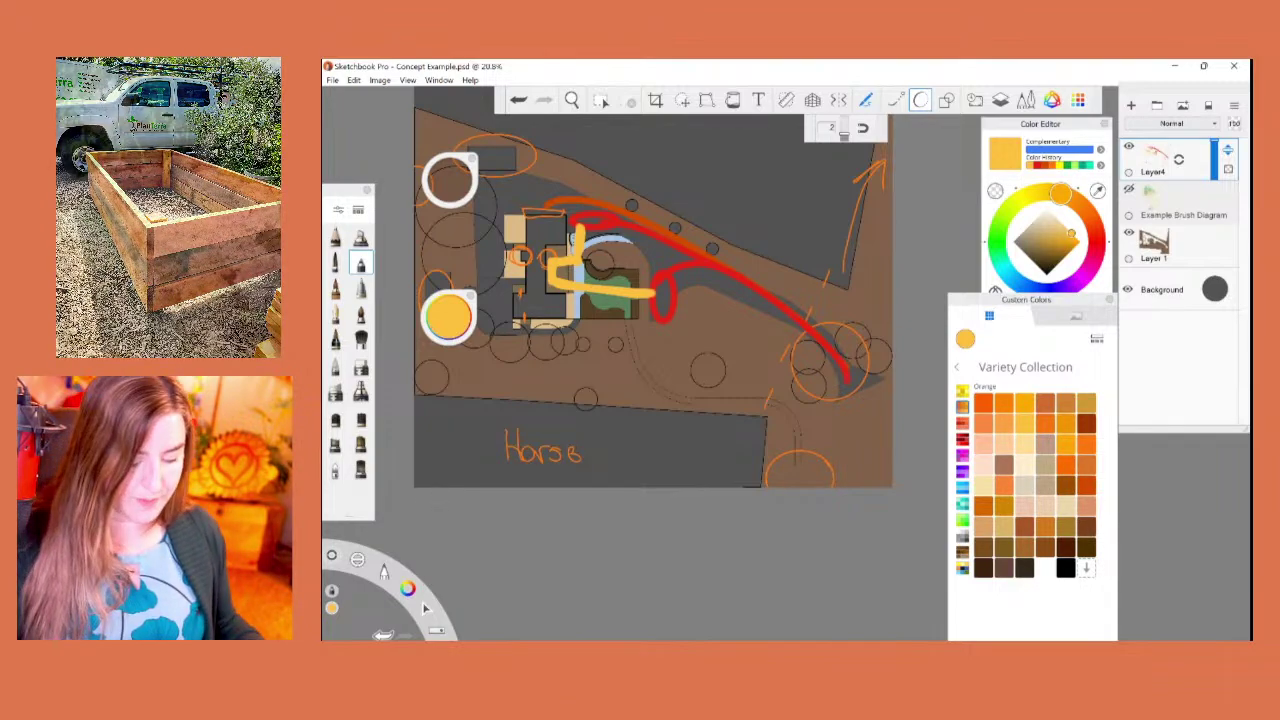
Step: Draw a light-green route looping outside the house's left side and a green circle in its upper room
{"action": "left_click", "coordinate": [962, 520]}
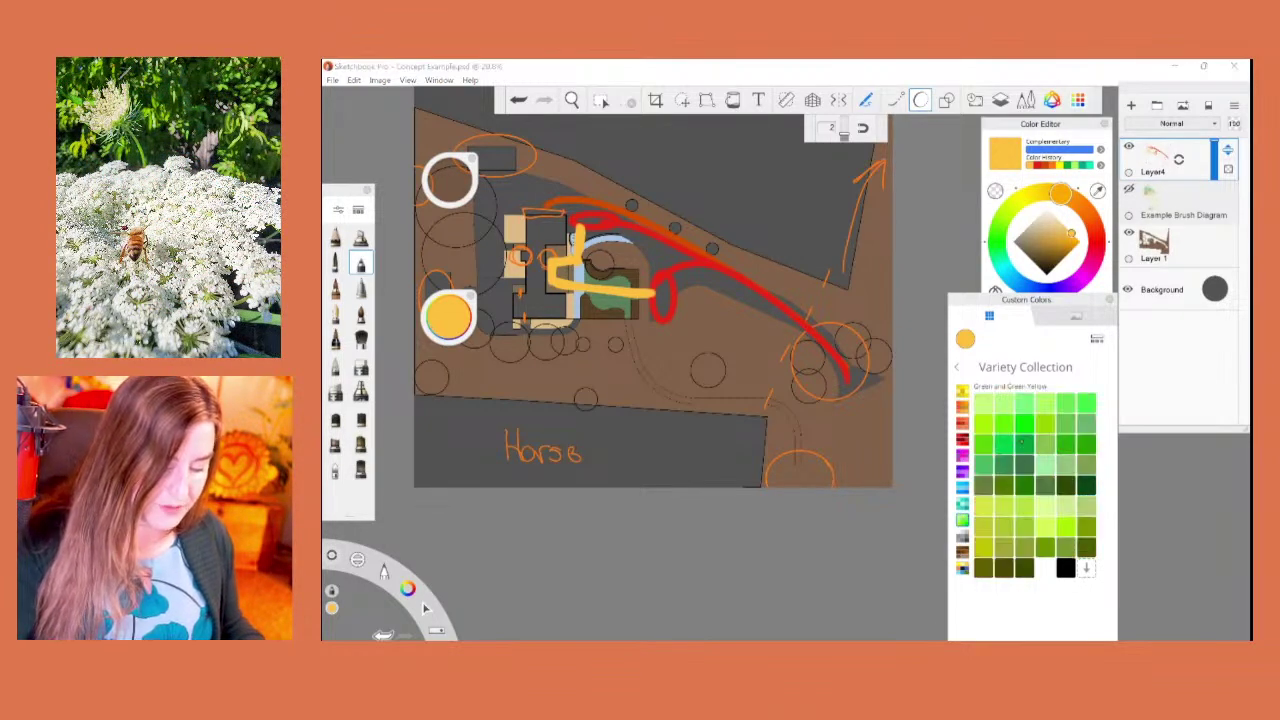
{"action": "left_click", "coordinate": [1045, 403]}
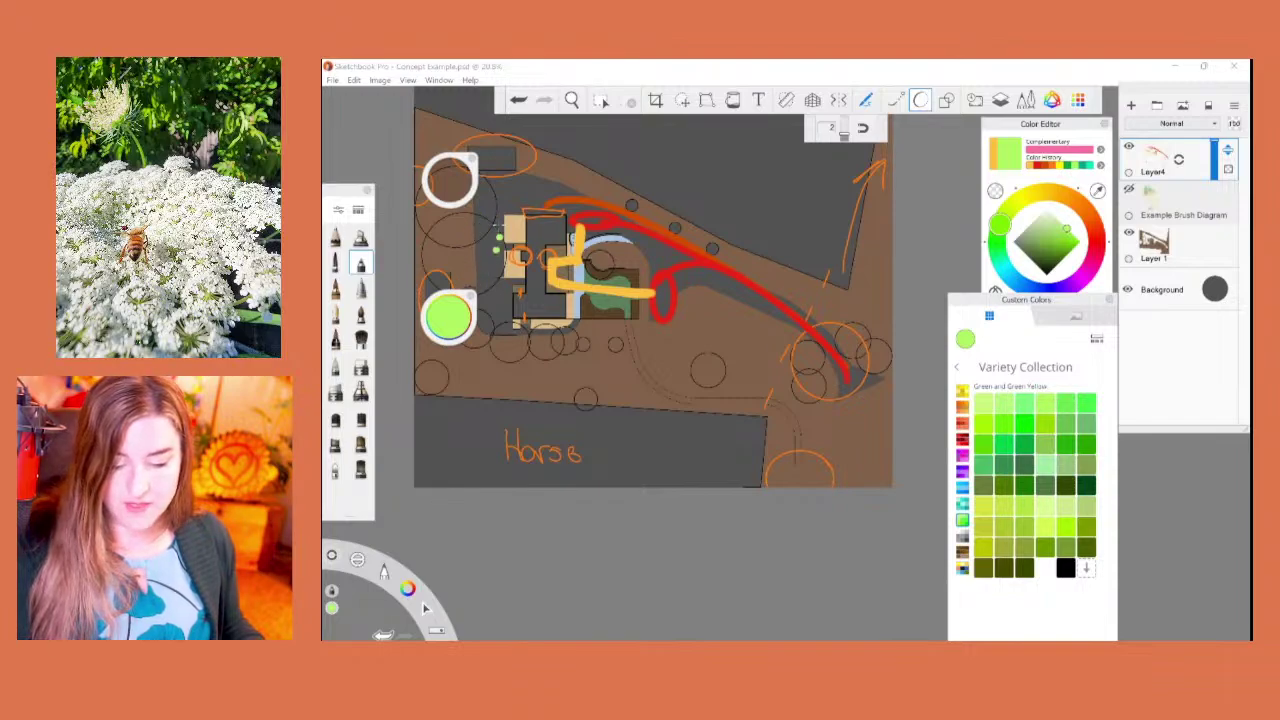
{"action": "mouse_move", "coordinate": [503, 256]}
{"action": "left_mouse_down"}
{"action": "mouse_move", "coordinate": [500, 216]}
{"action": "mouse_move", "coordinate": [476, 217]}
{"action": "mouse_move", "coordinate": [477, 258]}
{"action": "mouse_move", "coordinate": [508, 258]}
{"action": "left_mouse_up"}
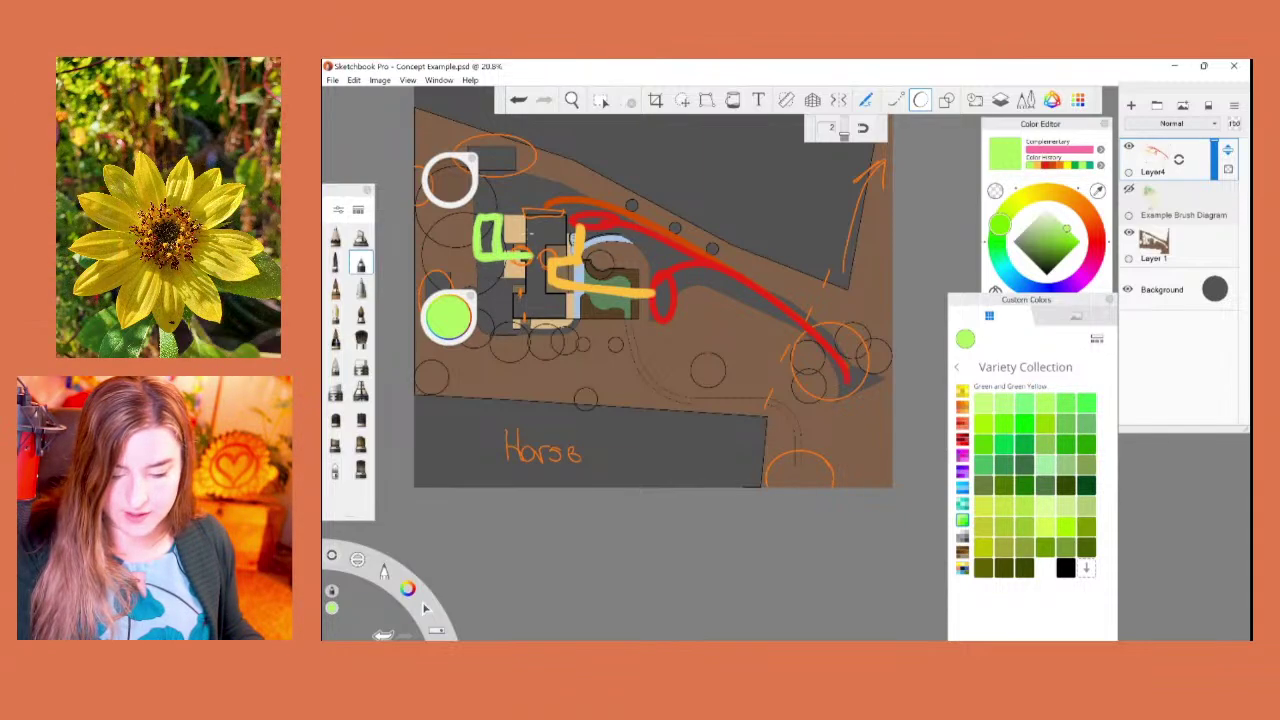
{"action": "mouse_move", "coordinate": [535, 226]}
{"action": "left_mouse_down"}
{"action": "mouse_move", "coordinate": [548, 211]}
{"action": "mouse_move", "coordinate": [566, 232]}
{"action": "mouse_move", "coordinate": [534, 230]}
{"action": "left_mouse_up"}
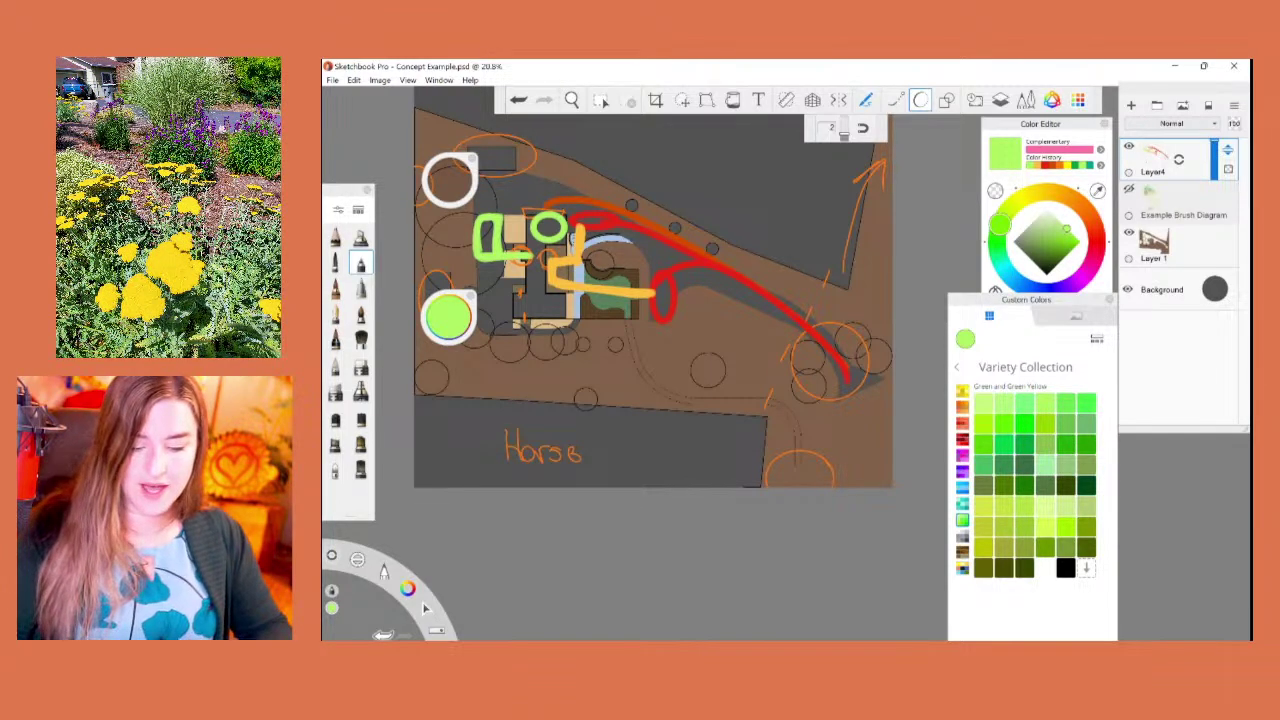
Step: Hide Layer4 with the coloured markup and add a new layer directly above the Example Brush Diagram layer
{"action": "left_click", "coordinate": [1129, 146]}
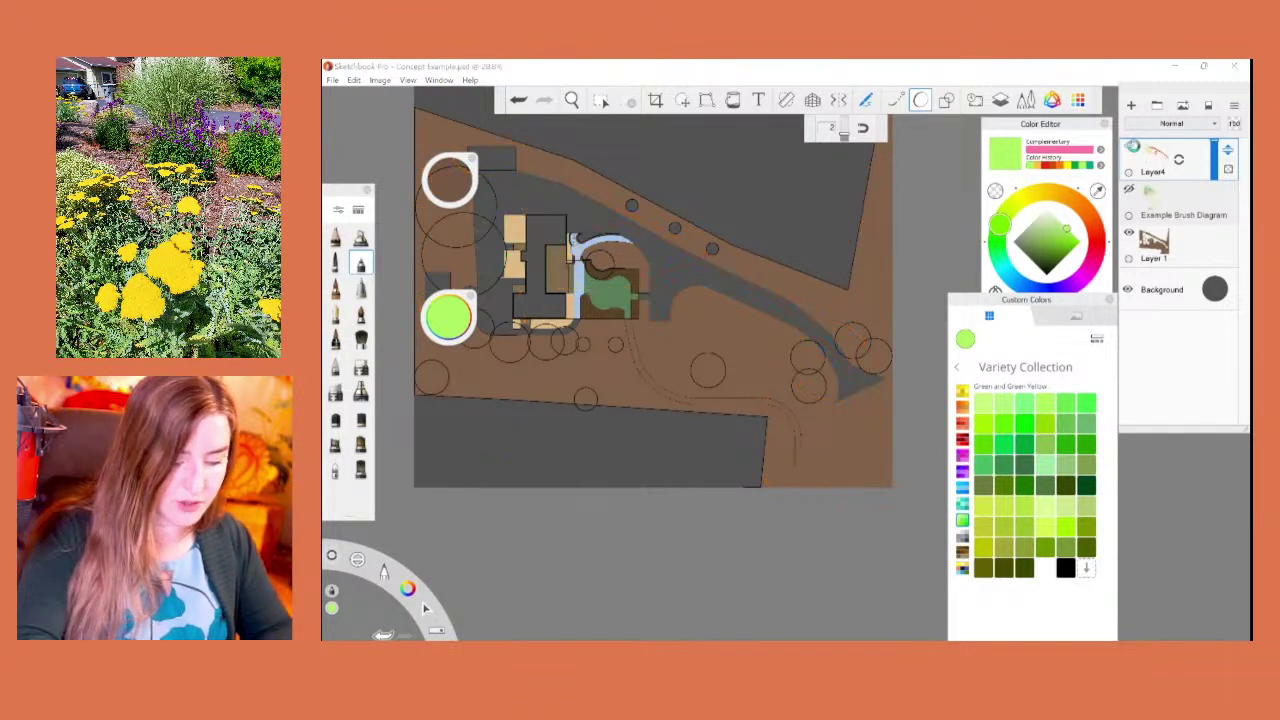
{"action": "left_click", "coordinate": [1180, 203]}
{"action": "left_click_drag", "start_coordinate": [1179, 203], "coordinate": [1183, 175]}
{"action": "left_click", "coordinate": [1178, 167]}
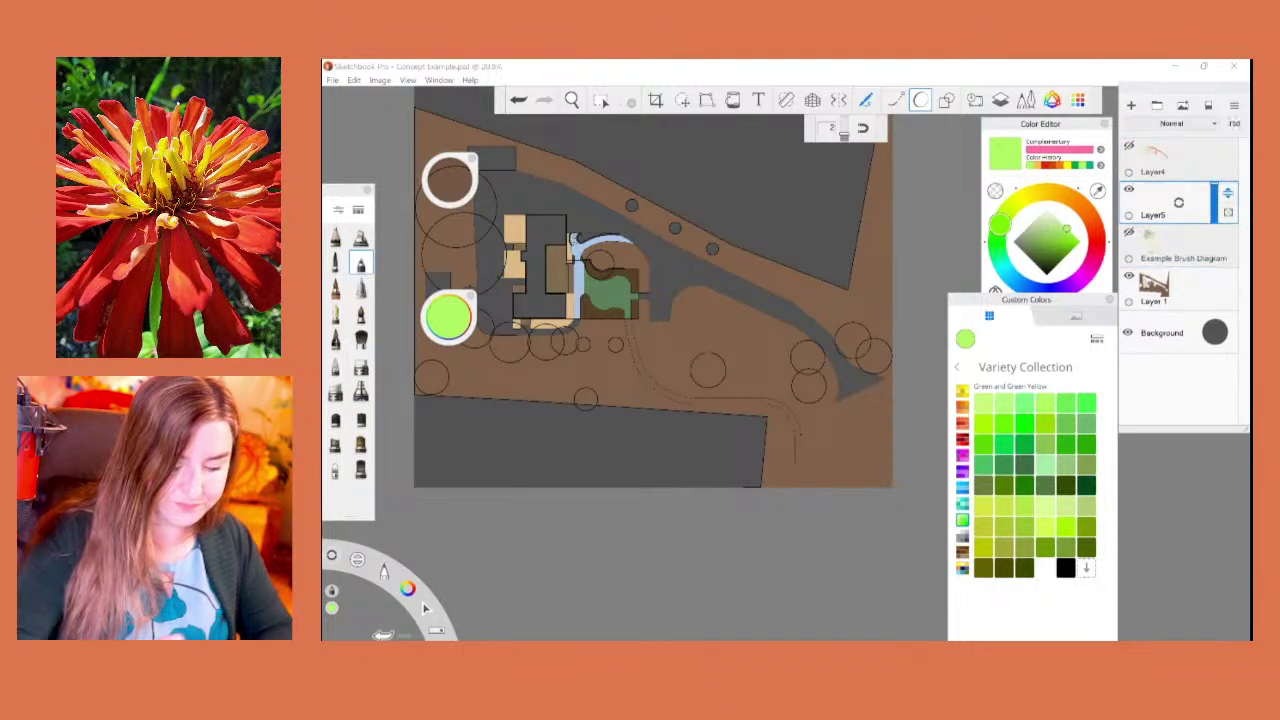
Step: Paint thick white strokes on the footpath below the lawn, across the house steps, through the garden's right opening, and around the house's lower corner
{"action": "scroll", "coordinate": [600, 345], "scroll_direction": "up", "scroll_amount": 5}
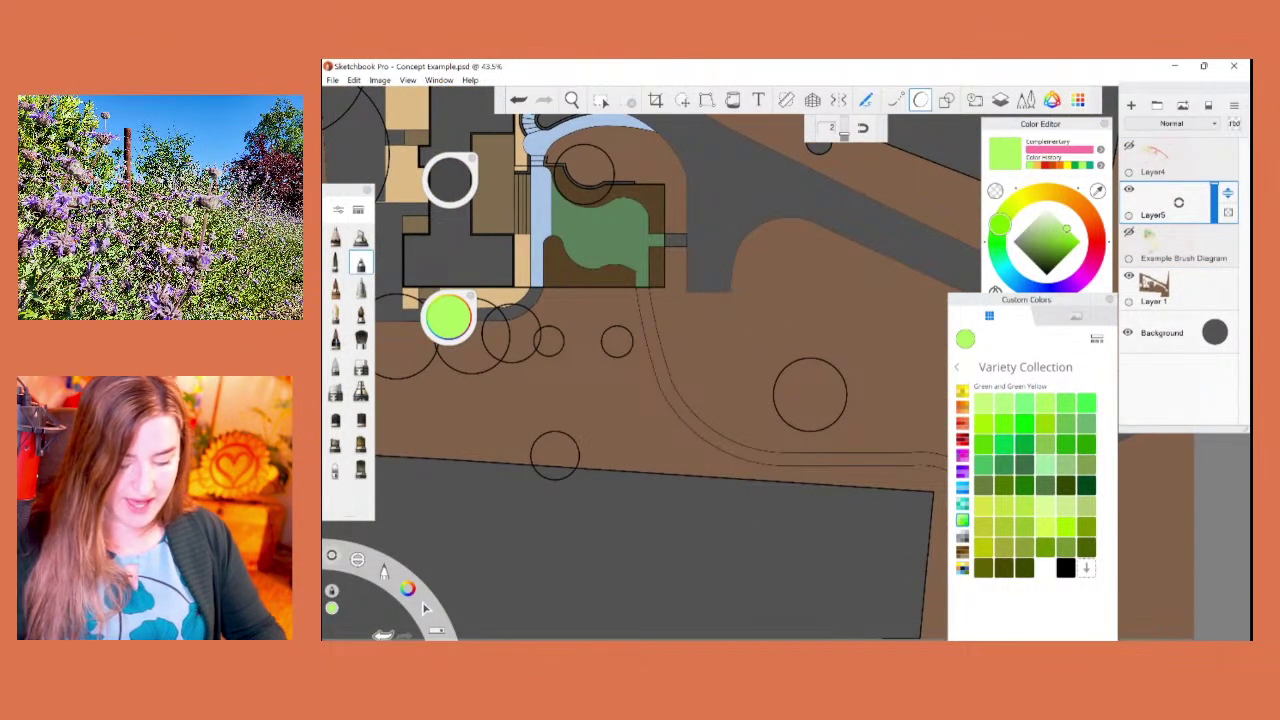
{"action": "left_click_drag", "start_coordinate": [449, 317], "coordinate": [449, 258]}
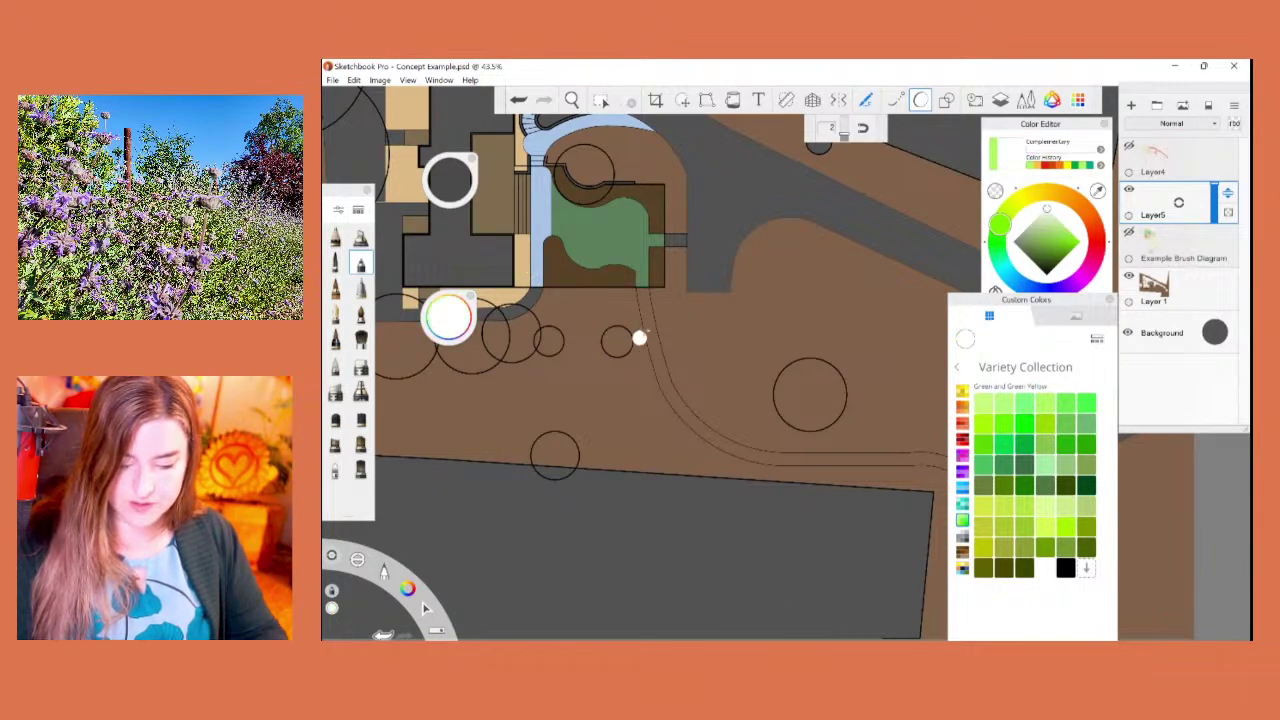
{"action": "mouse_move", "coordinate": [643, 289]}
{"action": "left_mouse_down"}
{"action": "mouse_move", "coordinate": [657, 361]}
{"action": "mouse_move", "coordinate": [700, 422]}
{"action": "left_mouse_up"}
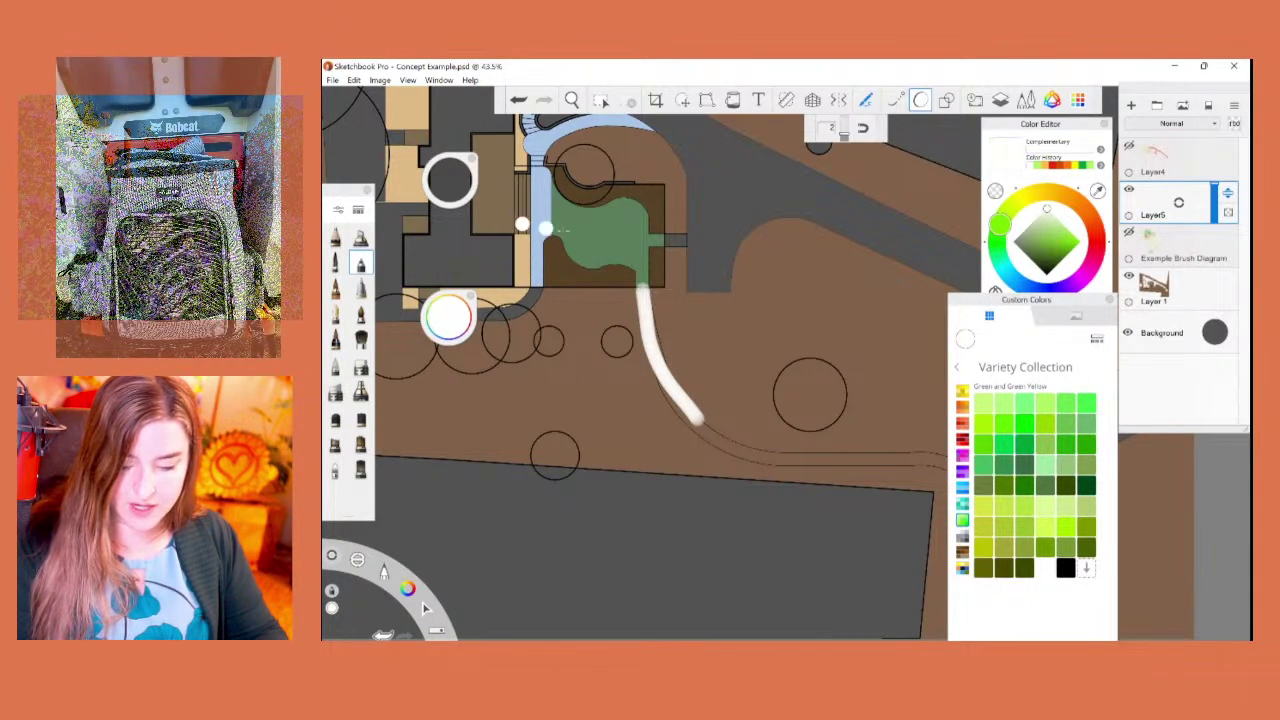
{"action": "left_click_drag", "start_coordinate": [495, 201], "coordinate": [555, 205]}
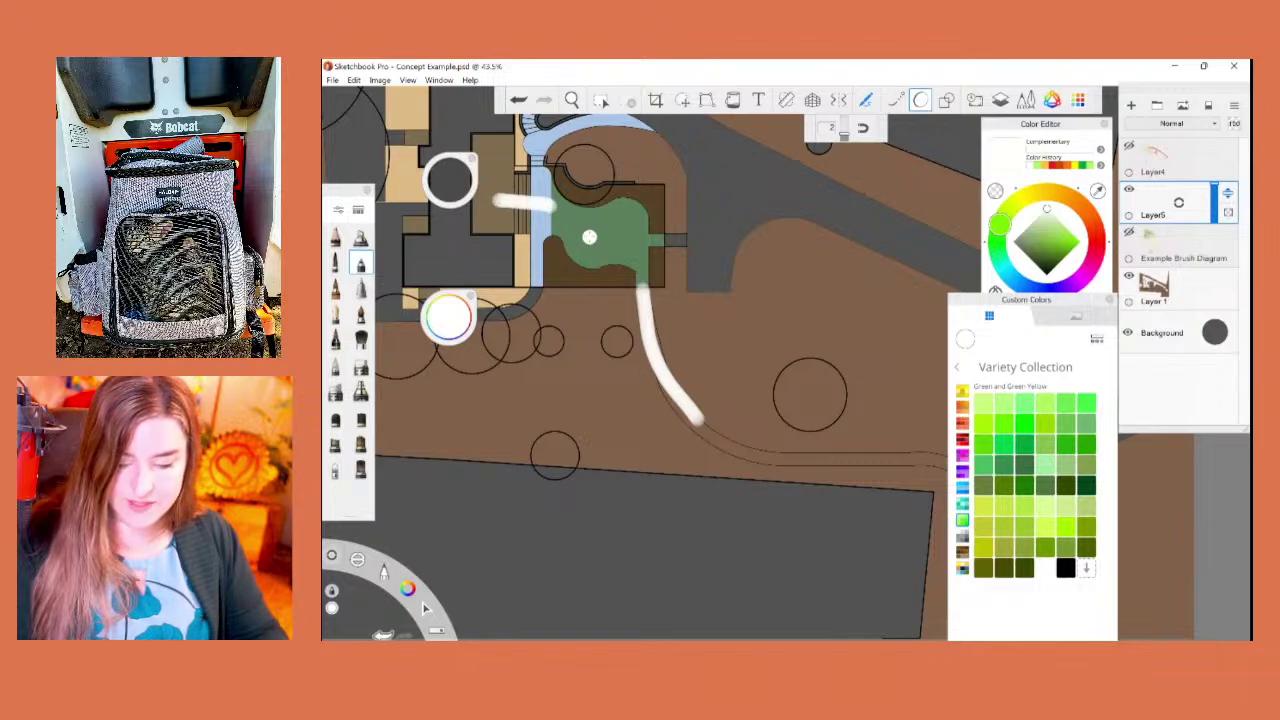
{"action": "left_click_drag", "start_coordinate": [698, 238], "coordinate": [626, 239]}
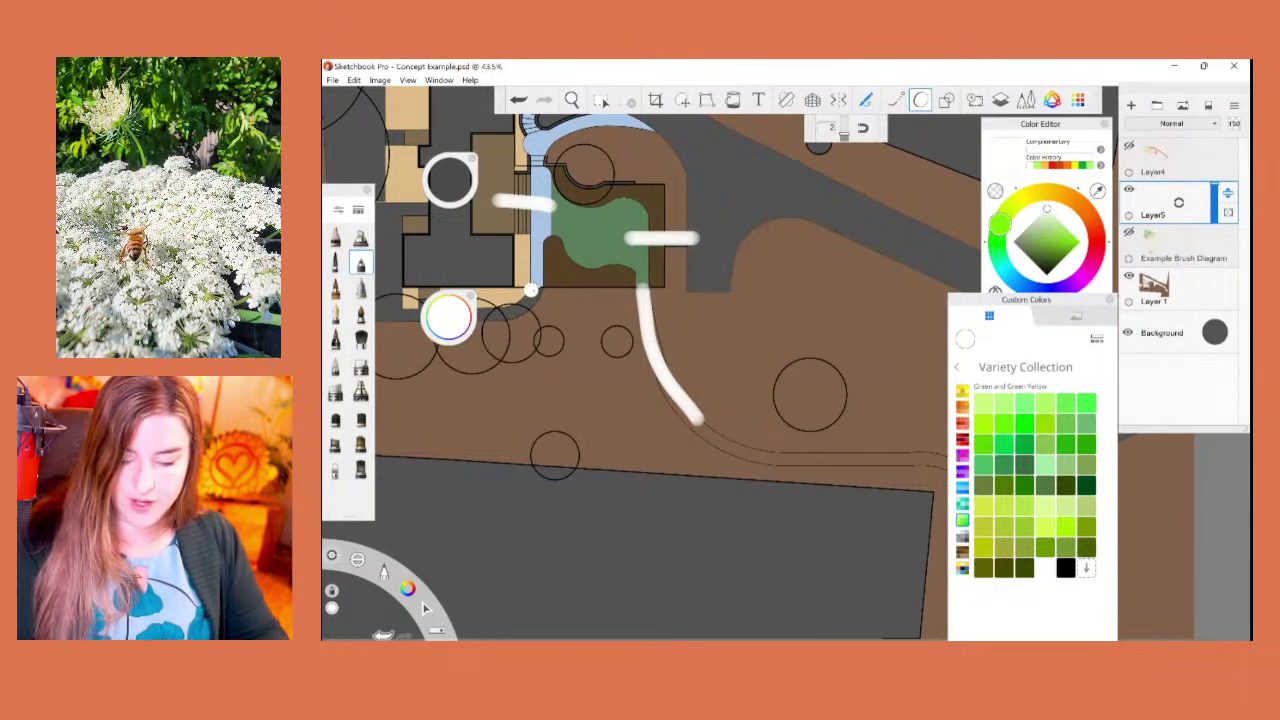
{"action": "mouse_move", "coordinate": [540, 285]}
{"action": "left_mouse_down"}
{"action": "mouse_move", "coordinate": [455, 320]}
{"action": "mouse_move", "coordinate": [386, 317]}
{"action": "left_mouse_up"}
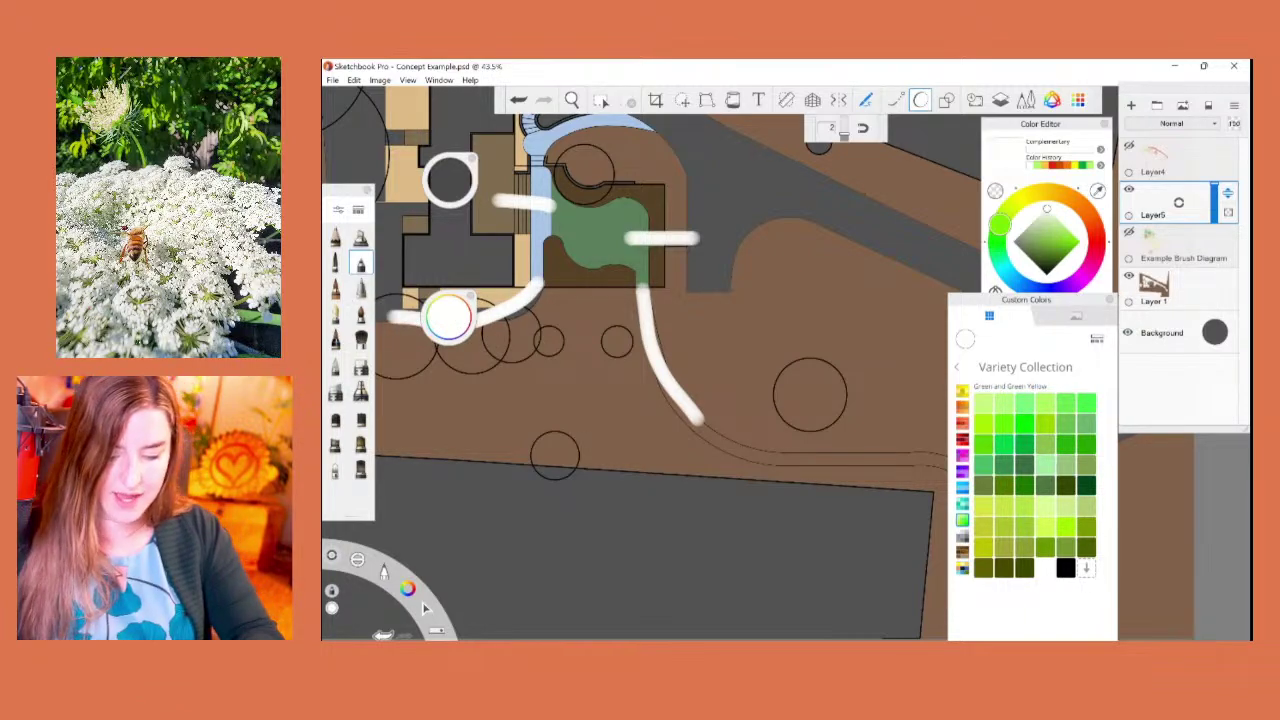
Step: Paint thick white strokes along the curved blue path above the garden and across its upper end beside the house
{"action": "scroll", "coordinate": [650, 360], "scroll_direction": "down", "scroll_amount": 3}
{"action": "mouse_move", "coordinate": [742, 212]}
{"action": "left_mouse_down"}
{"action": "mouse_move", "coordinate": [667, 200]}
{"action": "mouse_move", "coordinate": [633, 214]}
{"action": "mouse_move", "coordinate": [621, 245]}
{"action": "left_mouse_up"}
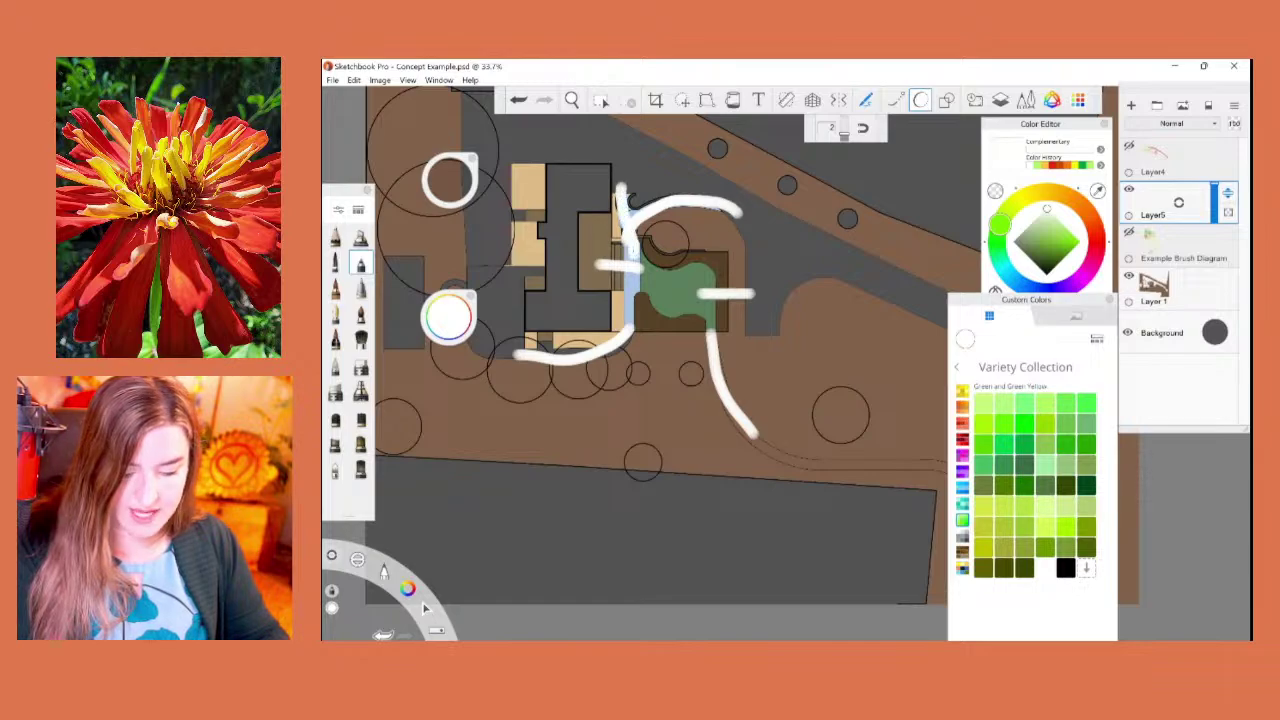
{"action": "left_click", "coordinate": [518, 100]}
{"action": "left_click_drag", "start_coordinate": [624, 190], "coordinate": [628, 238]}
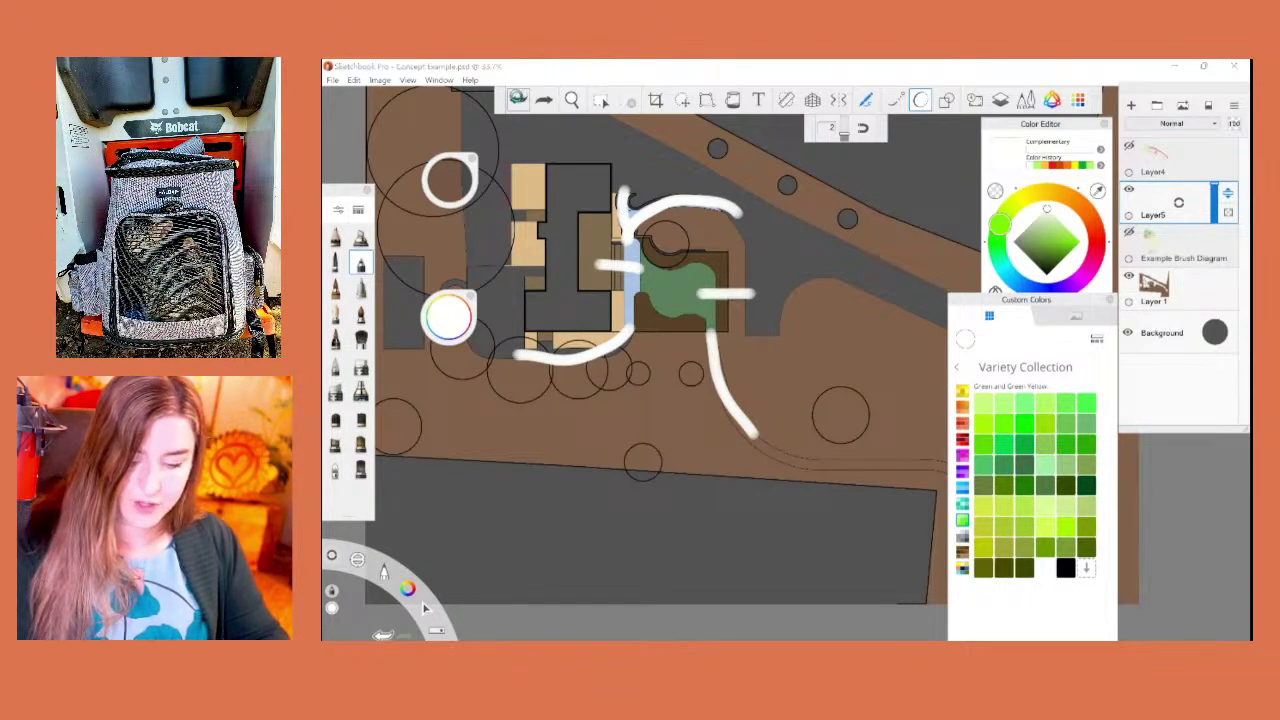
Step: Undo all the white strokes on the new layer
{"action": "left_click", "coordinate": [518, 100]}
{"action": "left_click", "coordinate": [518, 100]}
{"action": "left_click", "coordinate": [518, 100]}
{"action": "left_click", "coordinate": [518, 100]}
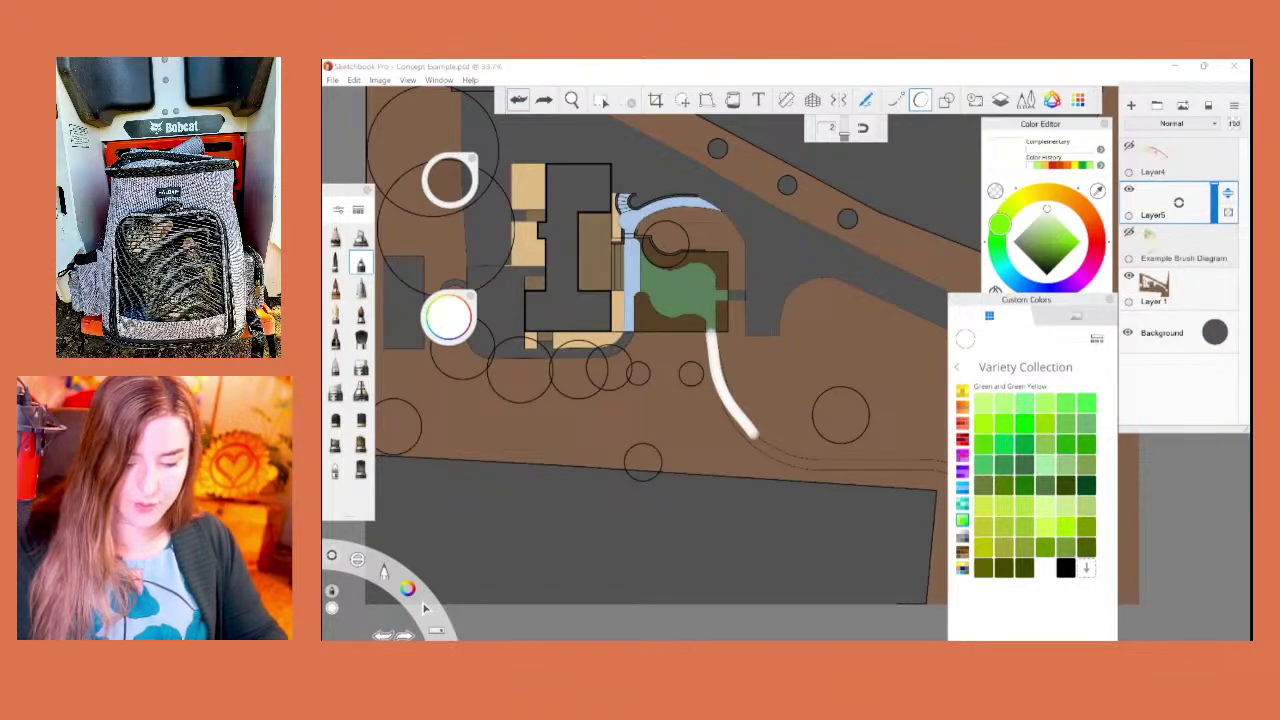
{"action": "left_click", "coordinate": [518, 100]}
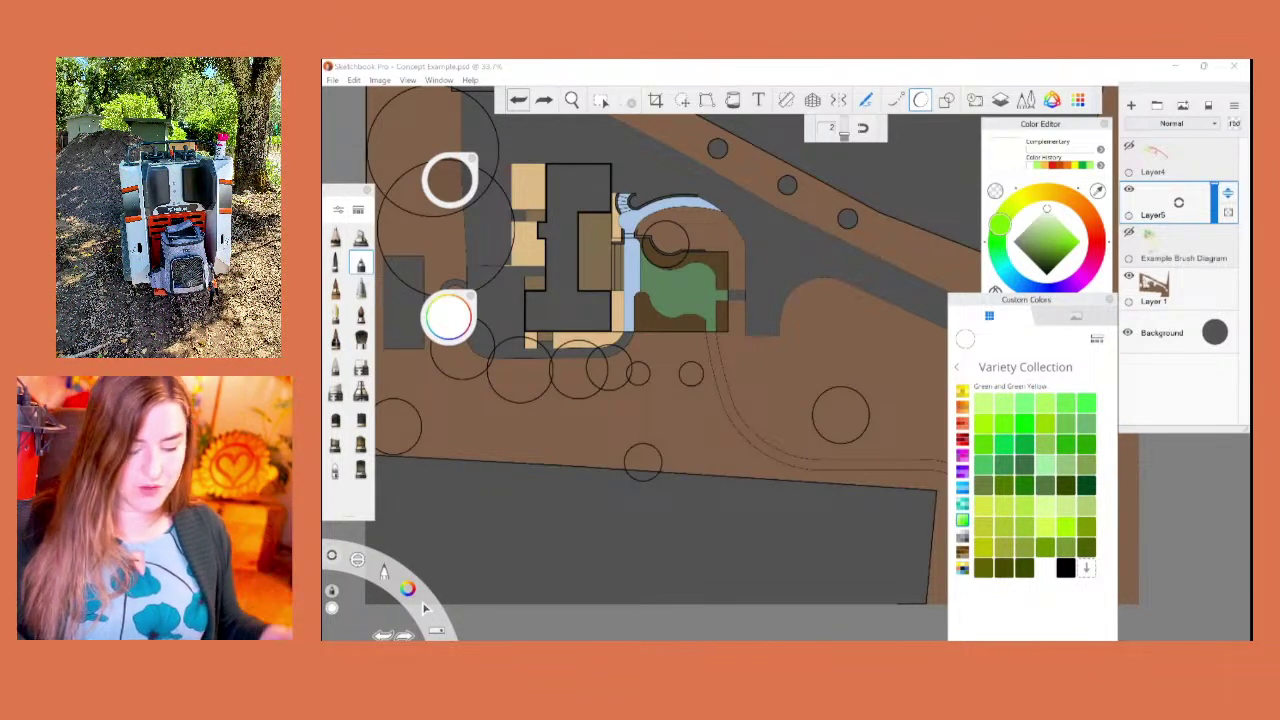
Step: Paint two light-orange strokes from the lawn toward the tree circle at the lower right, and an orange stroke along the thin curved footpath
{"action": "left_click", "coordinate": [963, 407]}
{"action": "left_click", "coordinate": [1003, 423]}
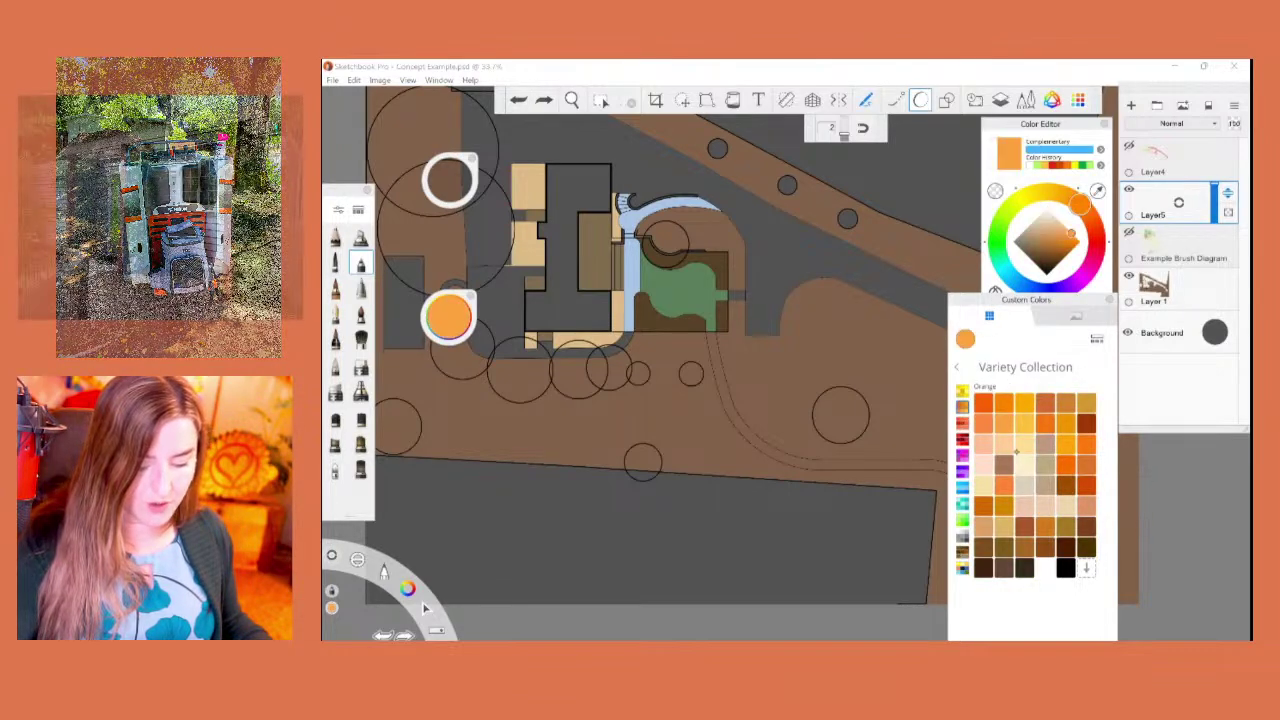
{"action": "left_click", "coordinate": [1004, 464]}
{"action": "left_click", "coordinate": [1025, 423]}
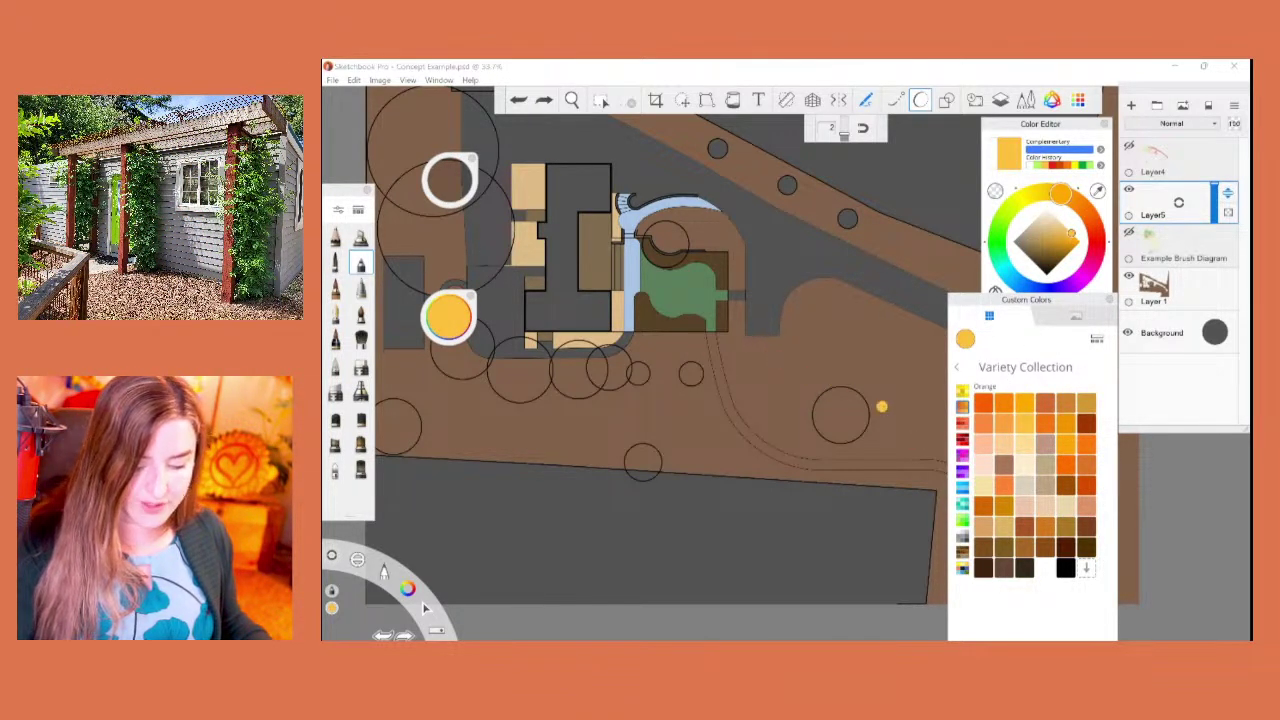
{"action": "left_click_drag", "start_coordinate": [883, 413], "coordinate": [669, 261]}
{"action": "left_click_drag", "start_coordinate": [832, 422], "coordinate": [666, 301]}
{"action": "left_click", "coordinate": [1003, 485]}
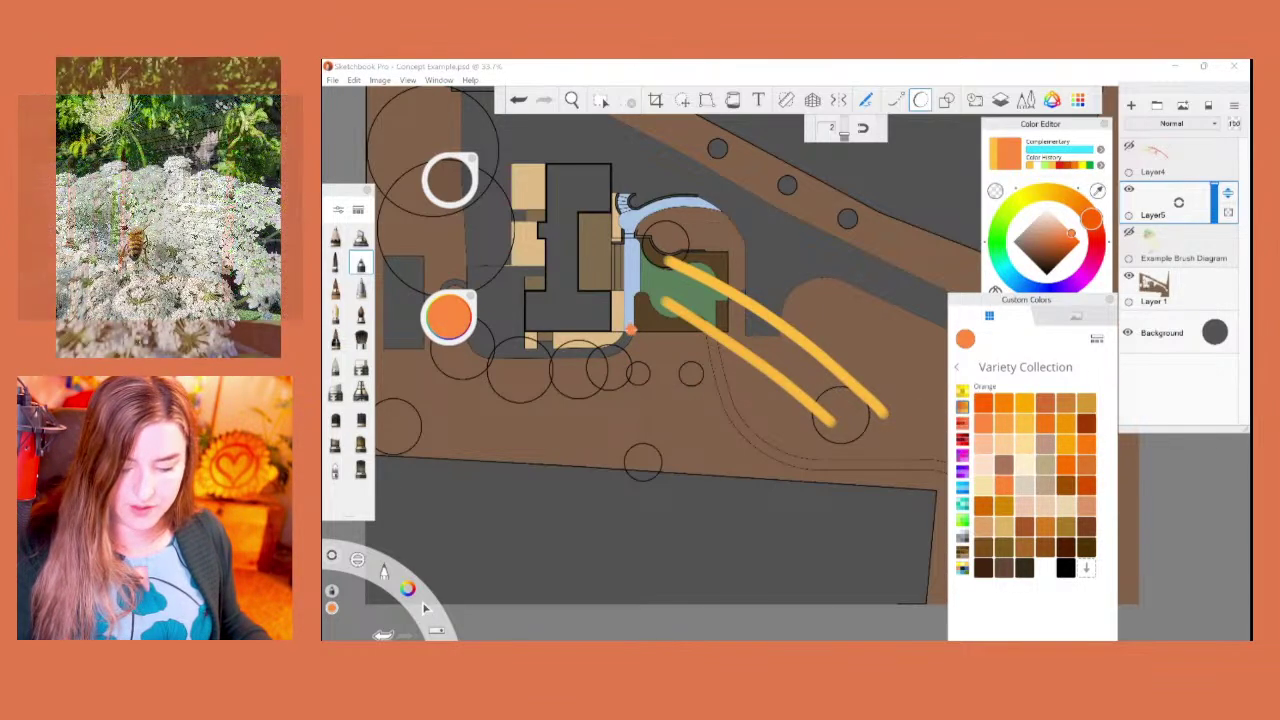
{"action": "left_click_drag", "start_coordinate": [706, 343], "coordinate": [792, 452]}
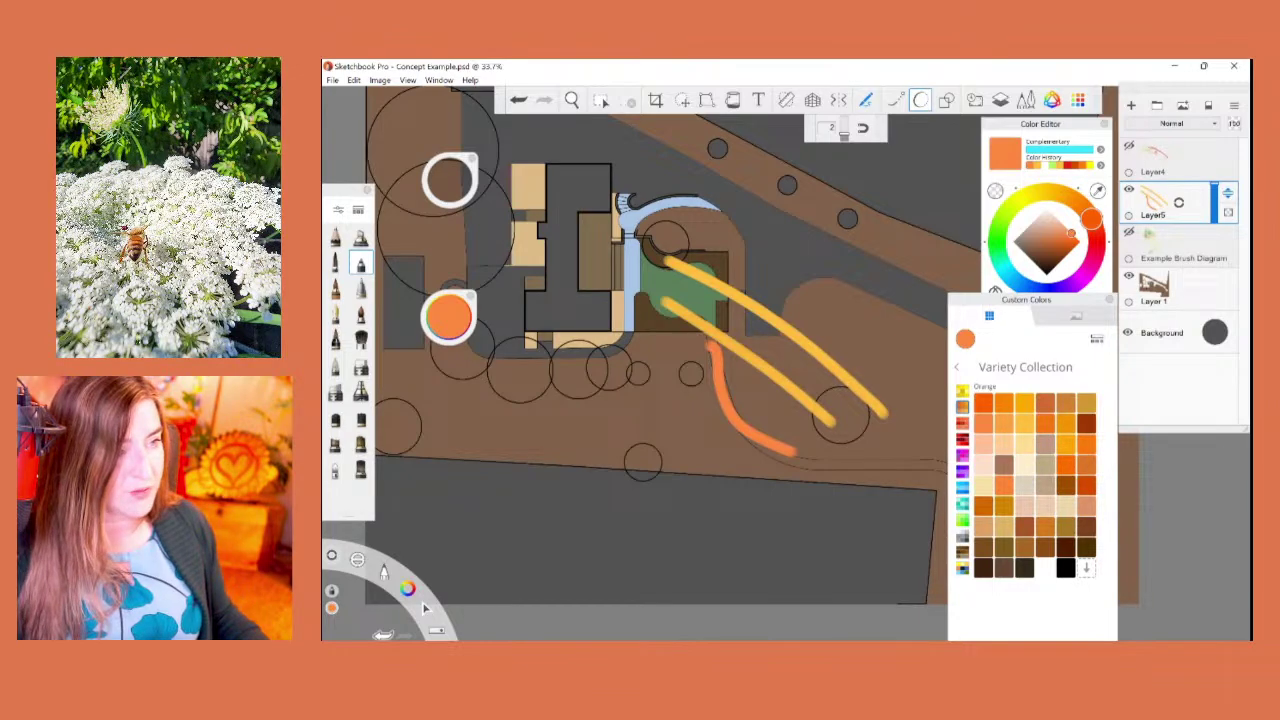
Step: Undo the orange footpath stroke and both light-orange strokes
{"action": "key", "text": "ctrl+z"}
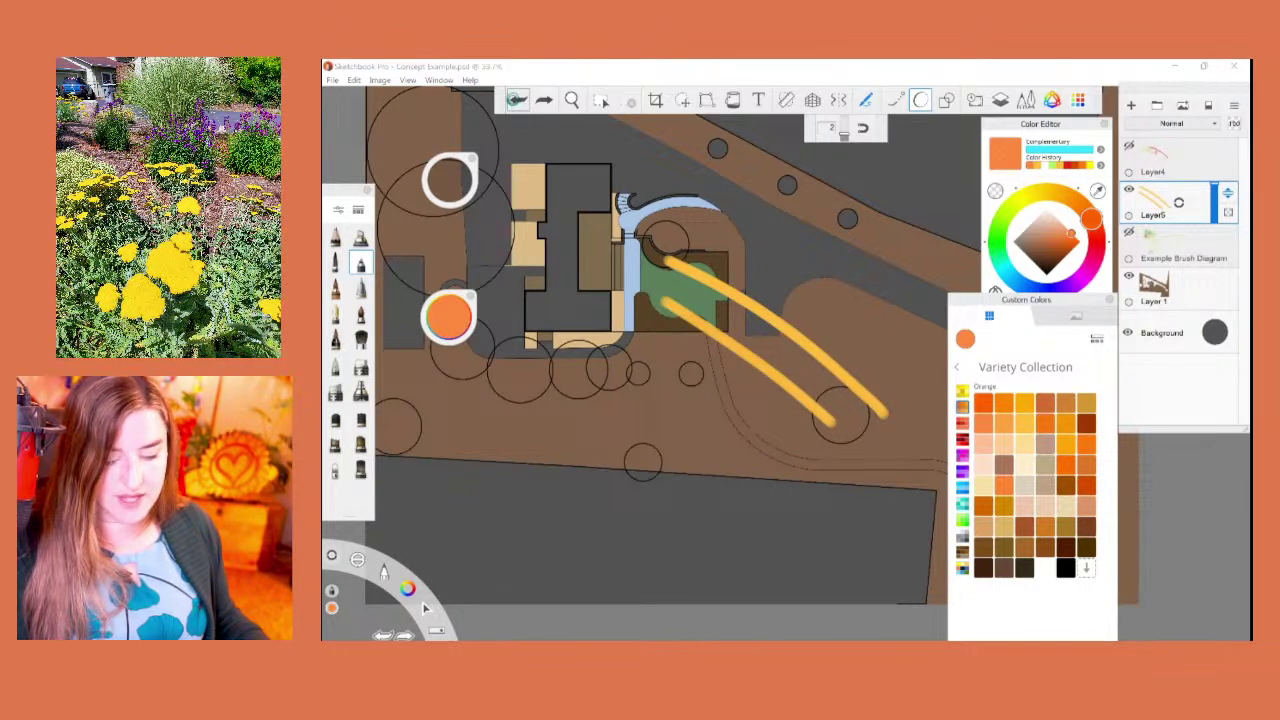
{"action": "key", "text": "ctrl+z"}
{"action": "key", "text": "ctrl+z"}
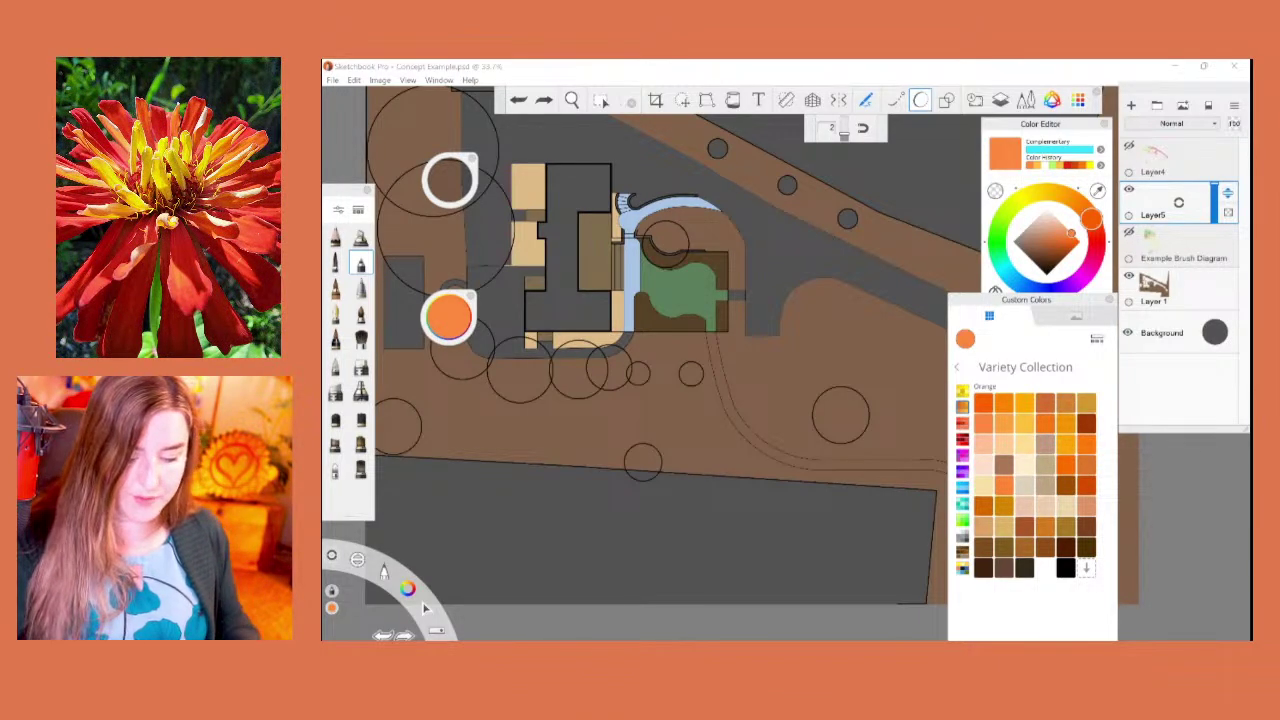
Step: Draw an orange rectangle below the garden and a light-orange outline around the grey pad right of the garden, joined by a curved route
{"action": "key", "text": "ctrl+minus"}
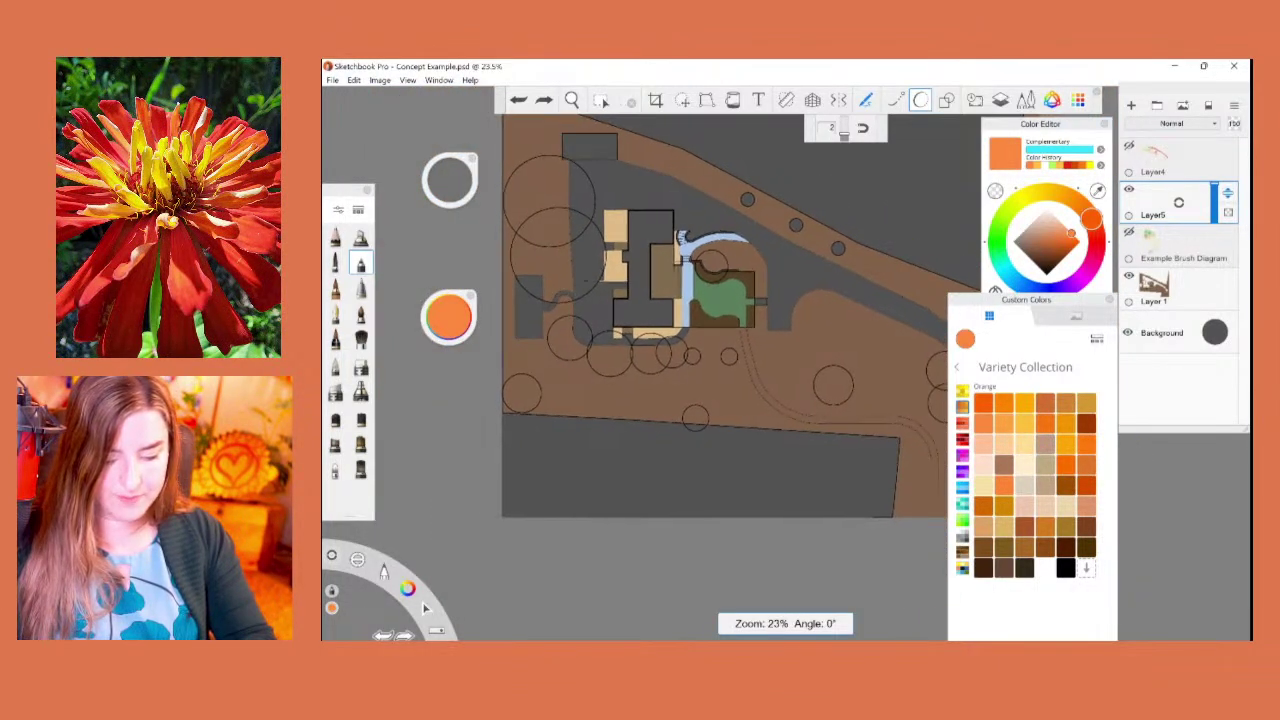
{"action": "mouse_move", "coordinate": [721, 376]}
{"action": "left_mouse_down"}
{"action": "mouse_move", "coordinate": [665, 371]}
{"action": "mouse_move", "coordinate": [653, 406]}
{"action": "mouse_move", "coordinate": [728, 386]}
{"action": "mouse_move", "coordinate": [723, 413]}
{"action": "mouse_move", "coordinate": [650, 398]}
{"action": "left_mouse_up"}
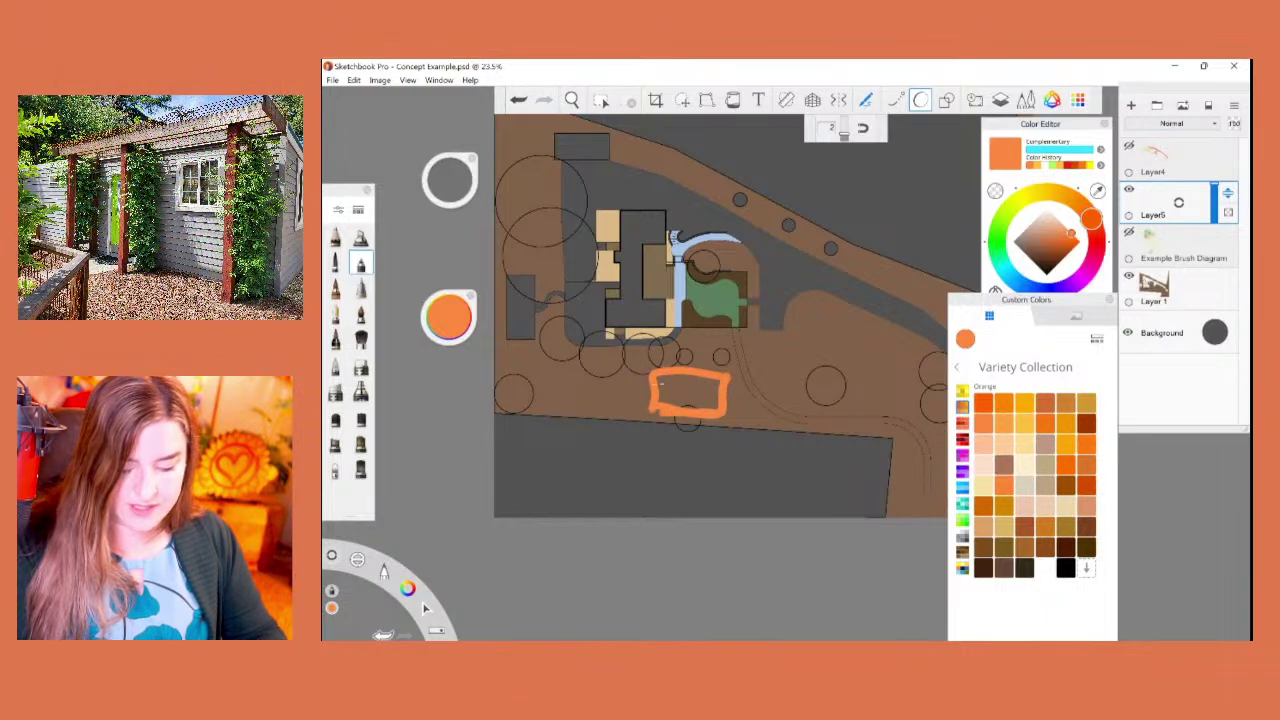
{"action": "left_click", "coordinate": [1060, 194]}
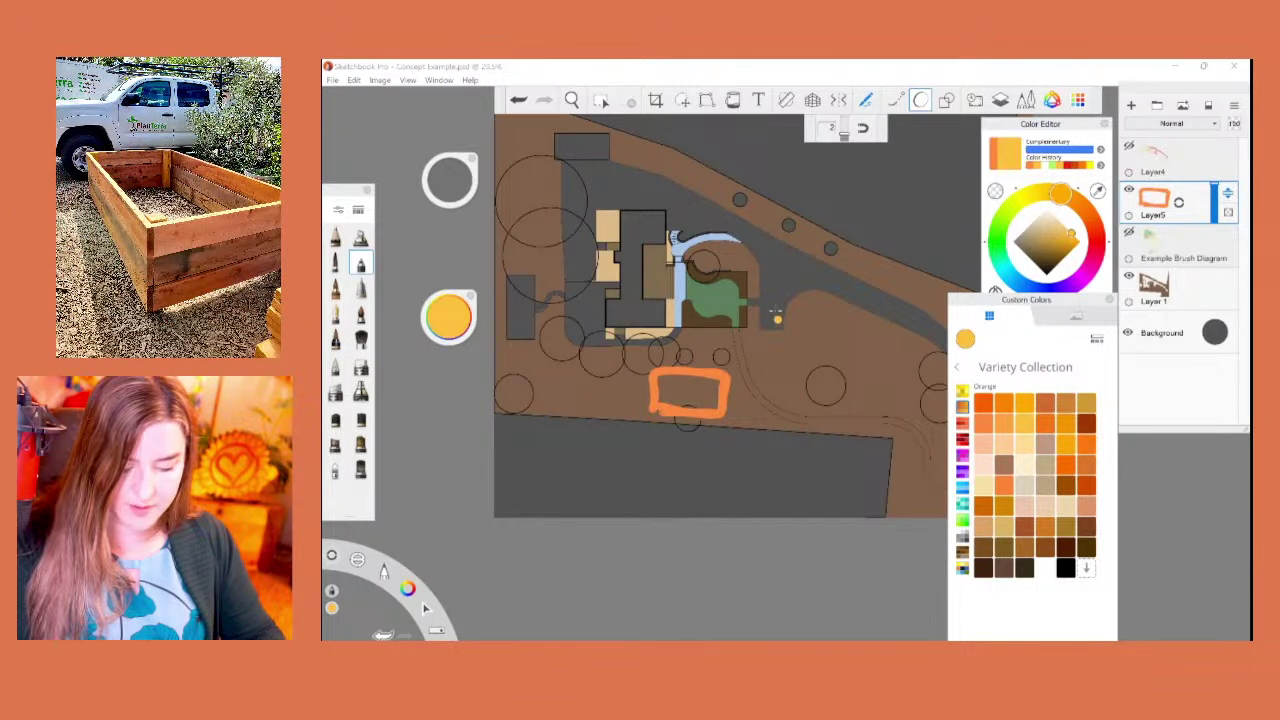
{"action": "mouse_move", "coordinate": [786, 290]}
{"action": "left_mouse_down"}
{"action": "mouse_move", "coordinate": [757, 325]}
{"action": "mouse_move", "coordinate": [784, 304]}
{"action": "mouse_move", "coordinate": [754, 360]}
{"action": "mouse_move", "coordinate": [724, 376]}
{"action": "left_mouse_up"}
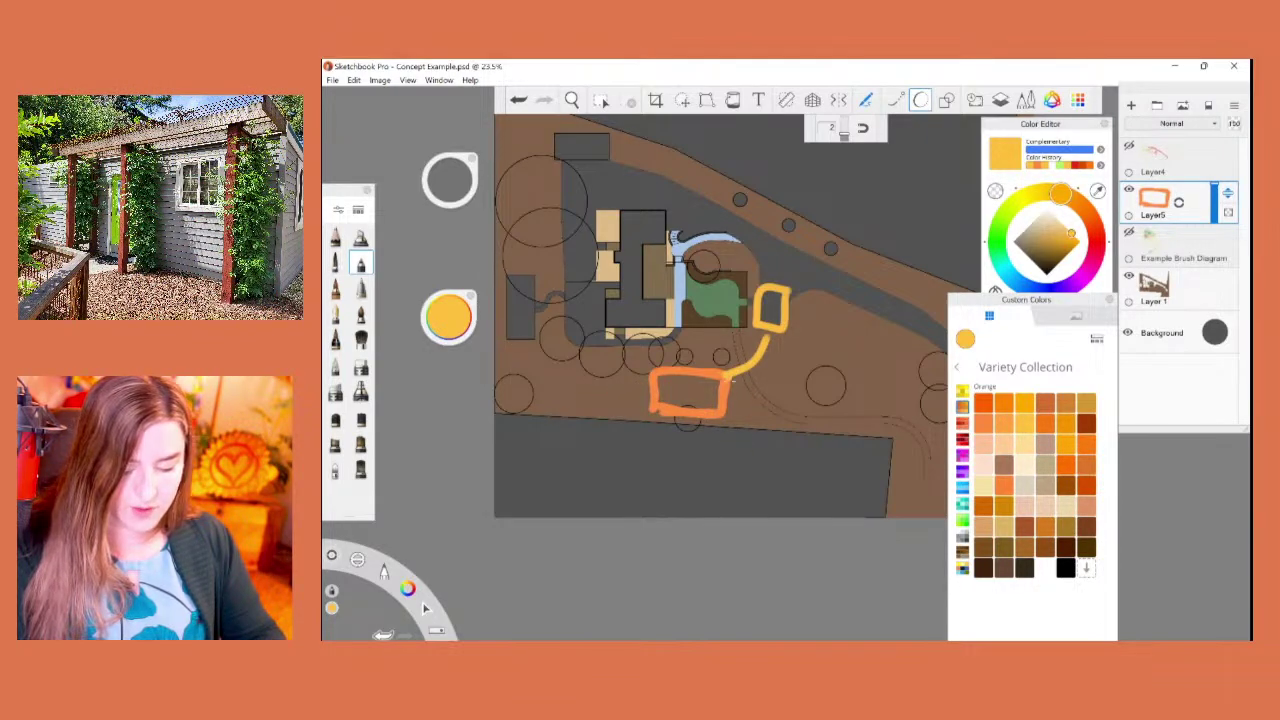
Step: Add a light-orange triangle at the rectangle's right end and a route from its left end to an outline around the far-left grey pad
{"action": "left_click_drag", "start_coordinate": [721, 380], "coordinate": [719, 422]}
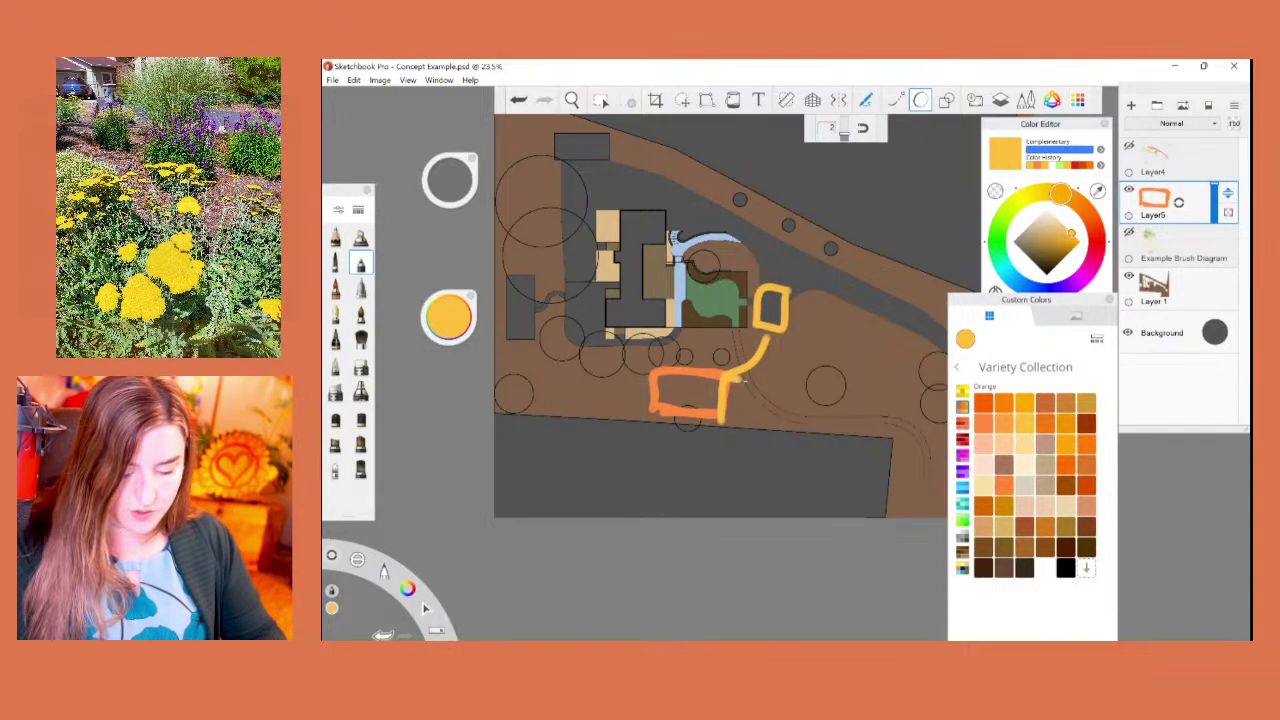
{"action": "mouse_move", "coordinate": [744, 379]}
{"action": "left_mouse_down"}
{"action": "mouse_move", "coordinate": [767, 420]}
{"action": "mouse_move", "coordinate": [724, 421]}
{"action": "left_mouse_up"}
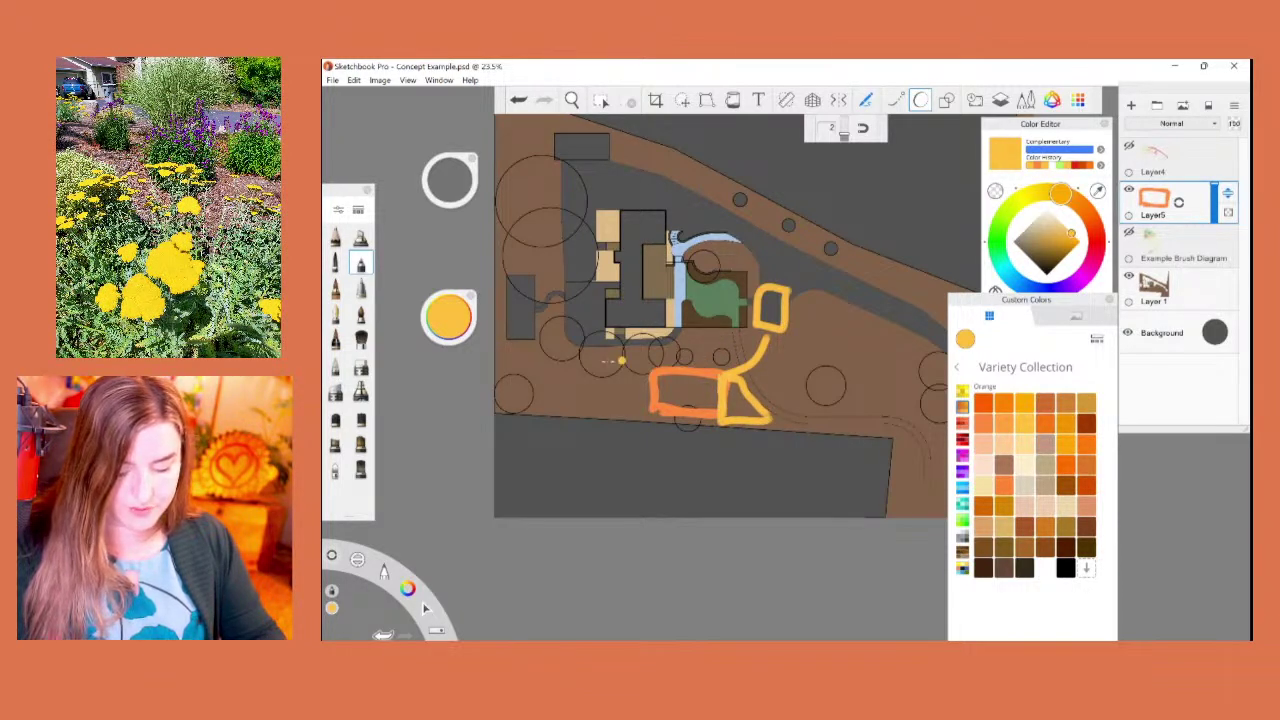
{"action": "key", "text": "ctrl+z"}
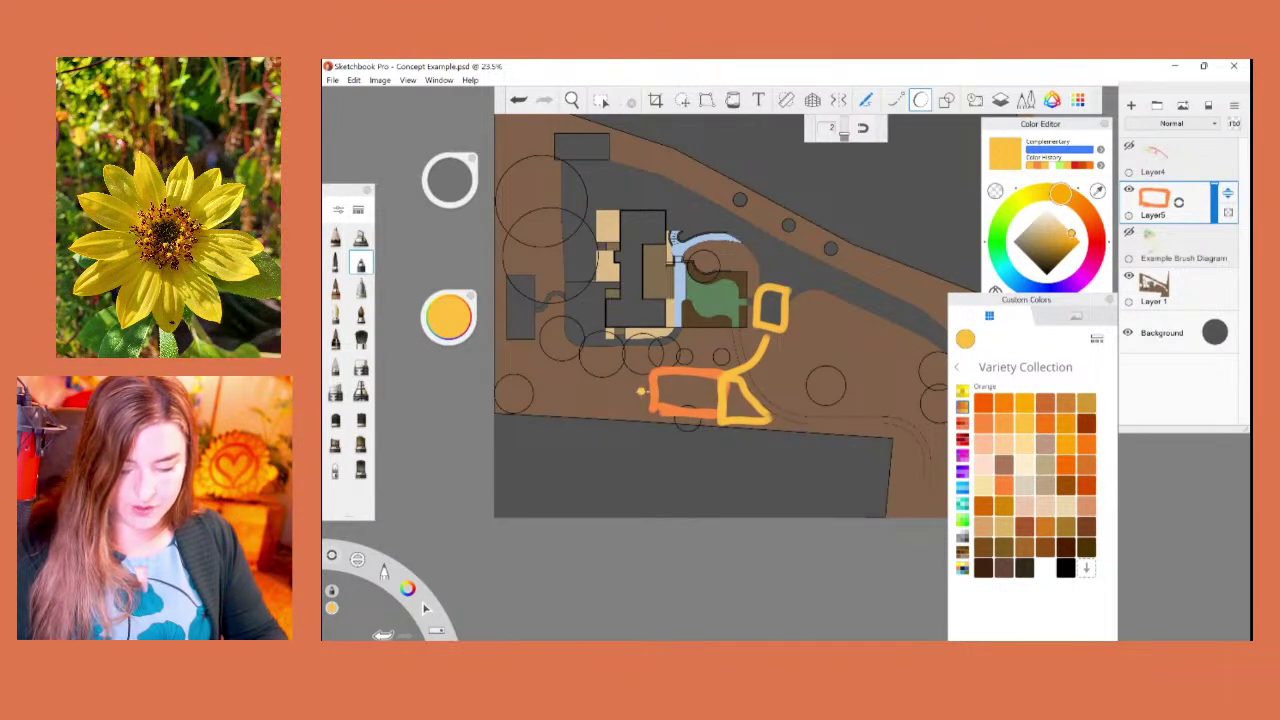
{"action": "mouse_move", "coordinate": [648, 392]}
{"action": "left_mouse_down"}
{"action": "mouse_move", "coordinate": [558, 378]}
{"action": "mouse_move", "coordinate": [527, 333]}
{"action": "left_mouse_up"}
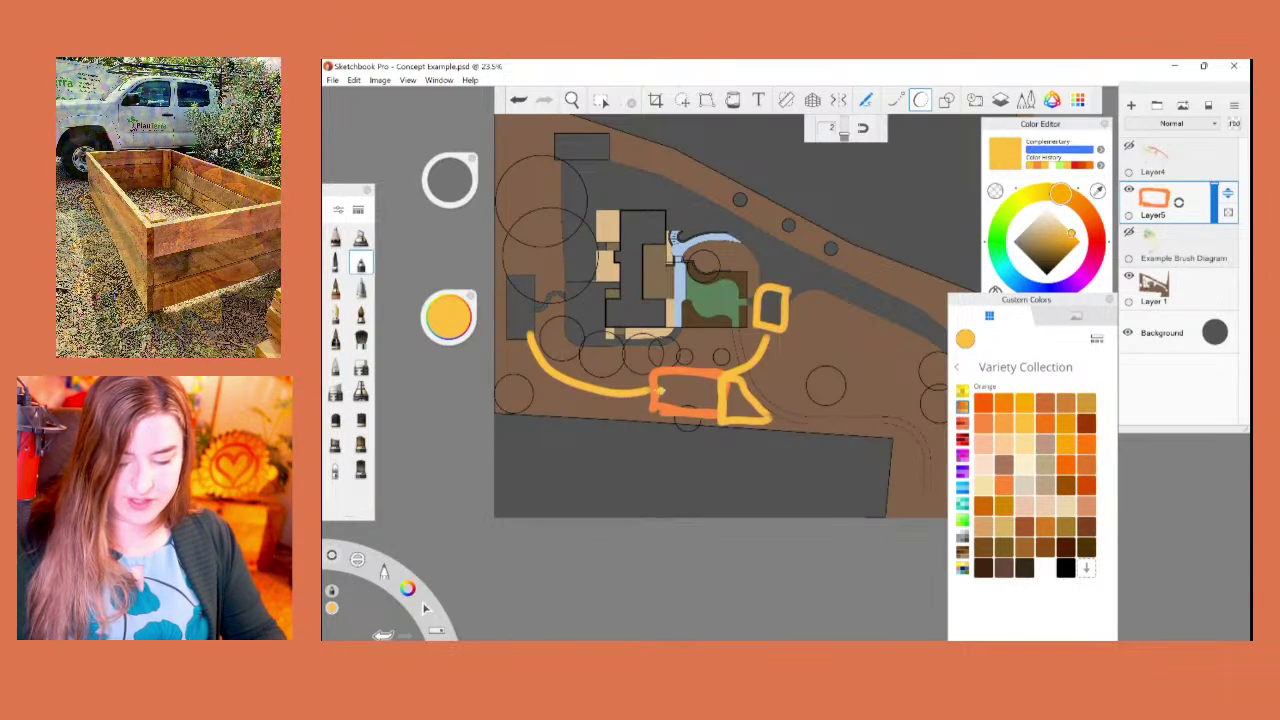
{"action": "mouse_move", "coordinate": [533, 328]}
{"action": "left_mouse_down"}
{"action": "mouse_move", "coordinate": [534, 278]}
{"action": "mouse_move", "coordinate": [508, 342]}
{"action": "mouse_move", "coordinate": [527, 340]}
{"action": "left_mouse_up"}
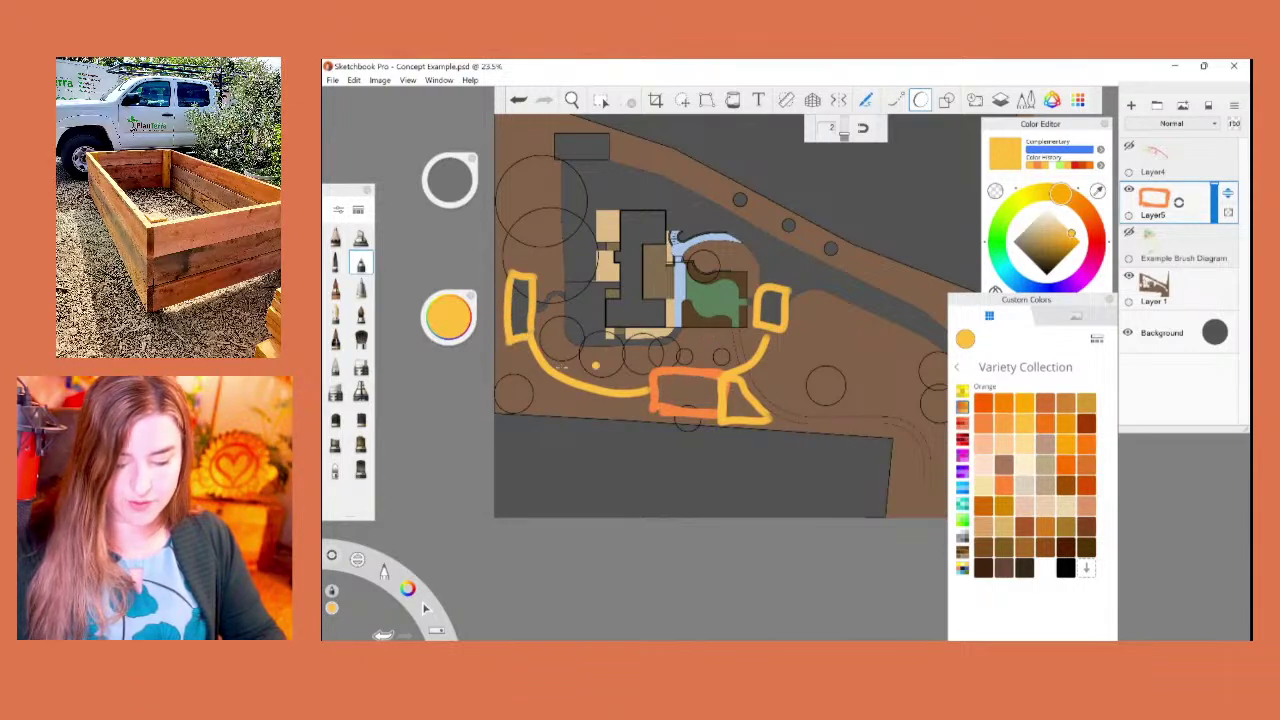
Step: Retrace the rectangle in a deeper orange and draw a light-orange route from the blue walkway down to and along its upper edge
{"action": "left_click", "coordinate": [1004, 403]}
{"action": "mouse_move", "coordinate": [675, 378]}
{"action": "left_mouse_down"}
{"action": "mouse_move", "coordinate": [724, 375]}
{"action": "mouse_move", "coordinate": [659, 375]}
{"action": "mouse_move", "coordinate": [654, 405]}
{"action": "mouse_move", "coordinate": [719, 415]}
{"action": "mouse_move", "coordinate": [723, 378]}
{"action": "left_mouse_up"}
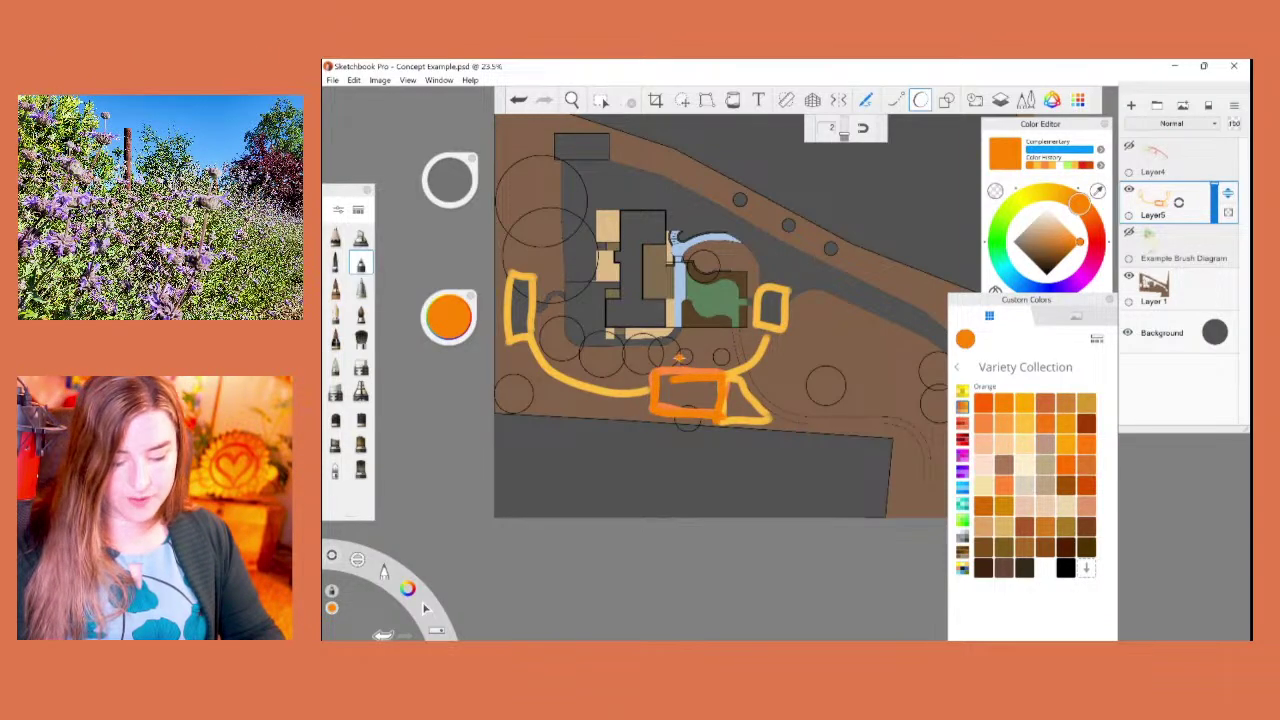
{"action": "left_click", "coordinate": [1025, 403]}
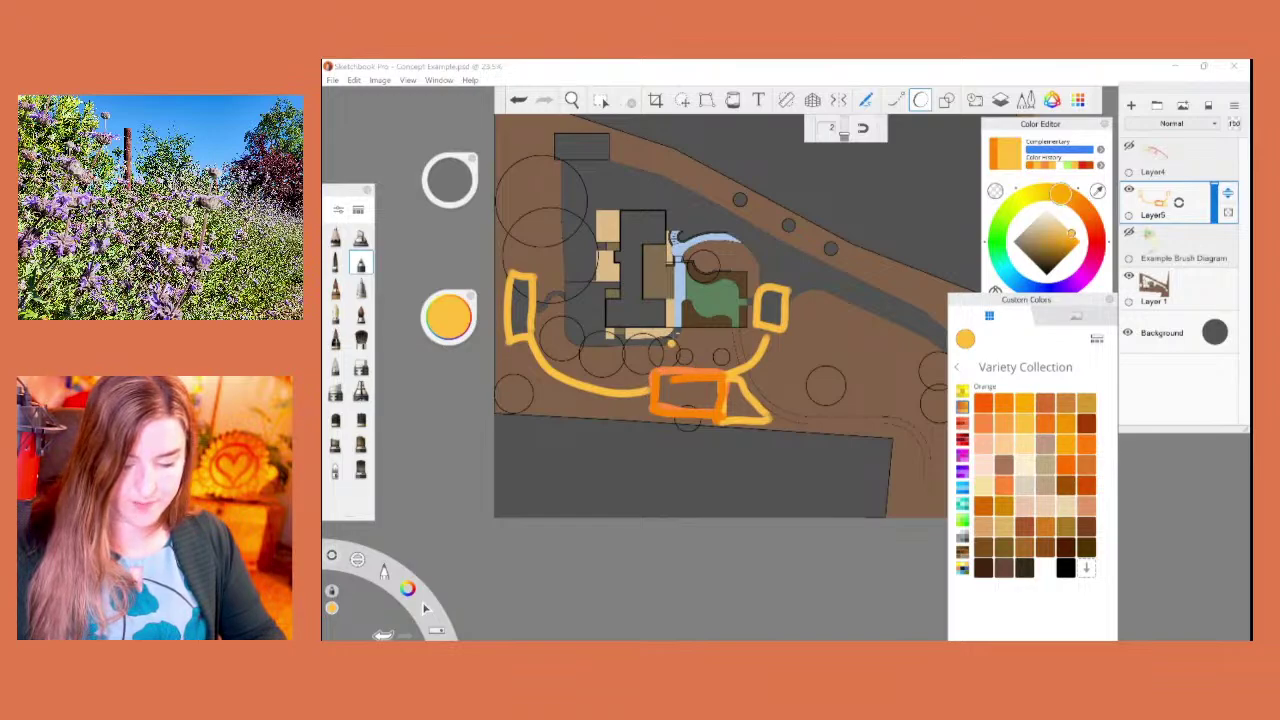
{"action": "mouse_move", "coordinate": [677, 335]}
{"action": "left_mouse_down"}
{"action": "mouse_move", "coordinate": [677, 370]}
{"action": "mouse_move", "coordinate": [647, 371]}
{"action": "mouse_move", "coordinate": [650, 400]}
{"action": "left_mouse_up"}
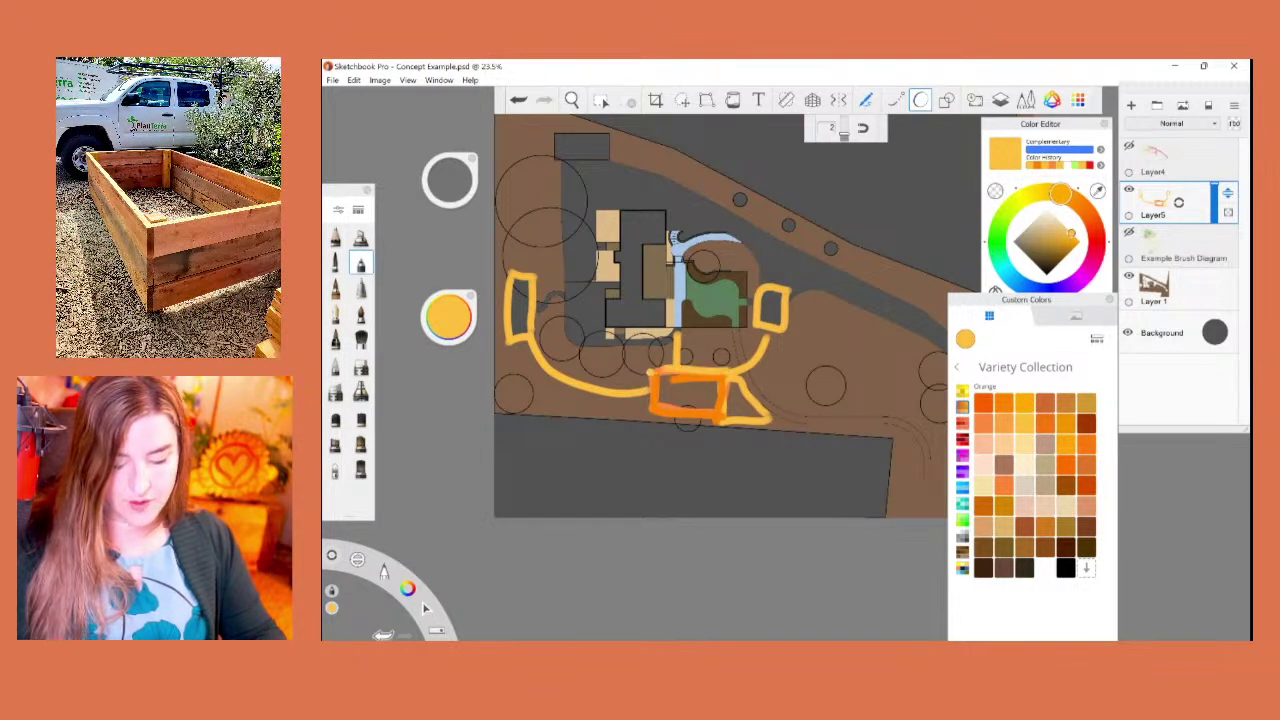
{"action": "left_click", "coordinate": [687, 386]}
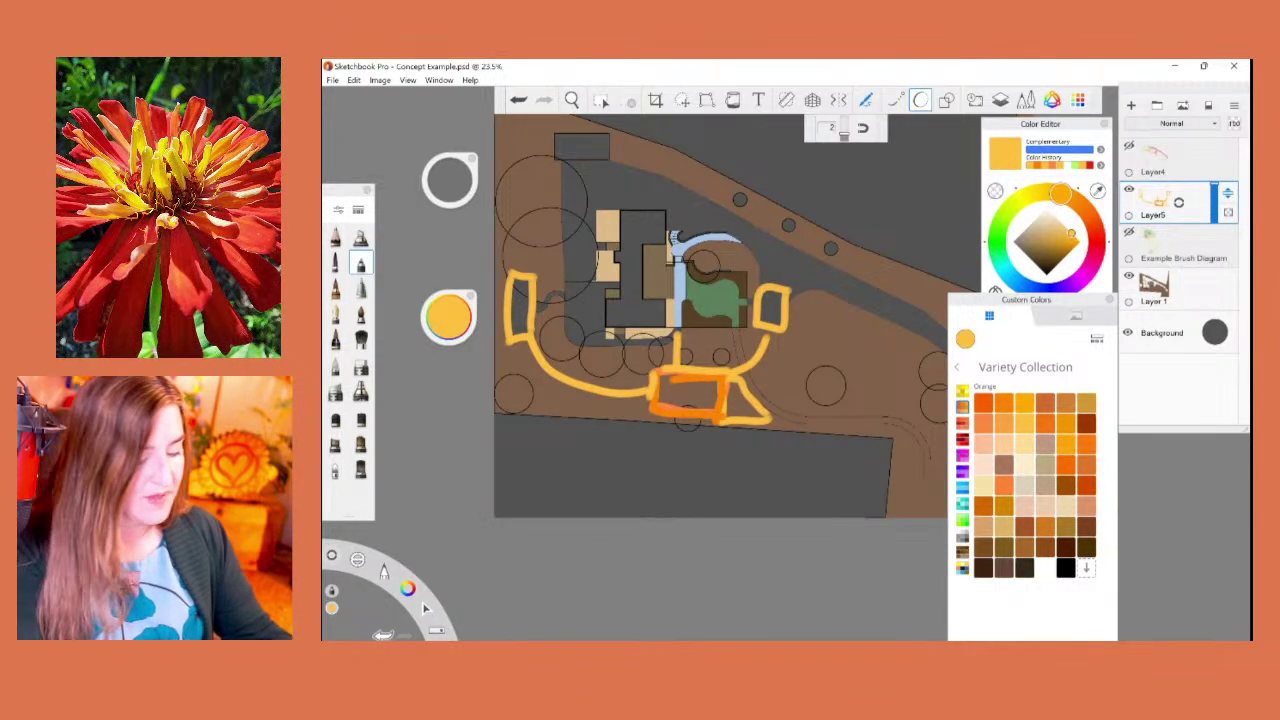
Step: On a new layer above Layer5, paint a light-blue walkway down to the orange rectangle and a filled light-blue strip at its right end
{"action": "left_click", "coordinate": [1178, 203]}
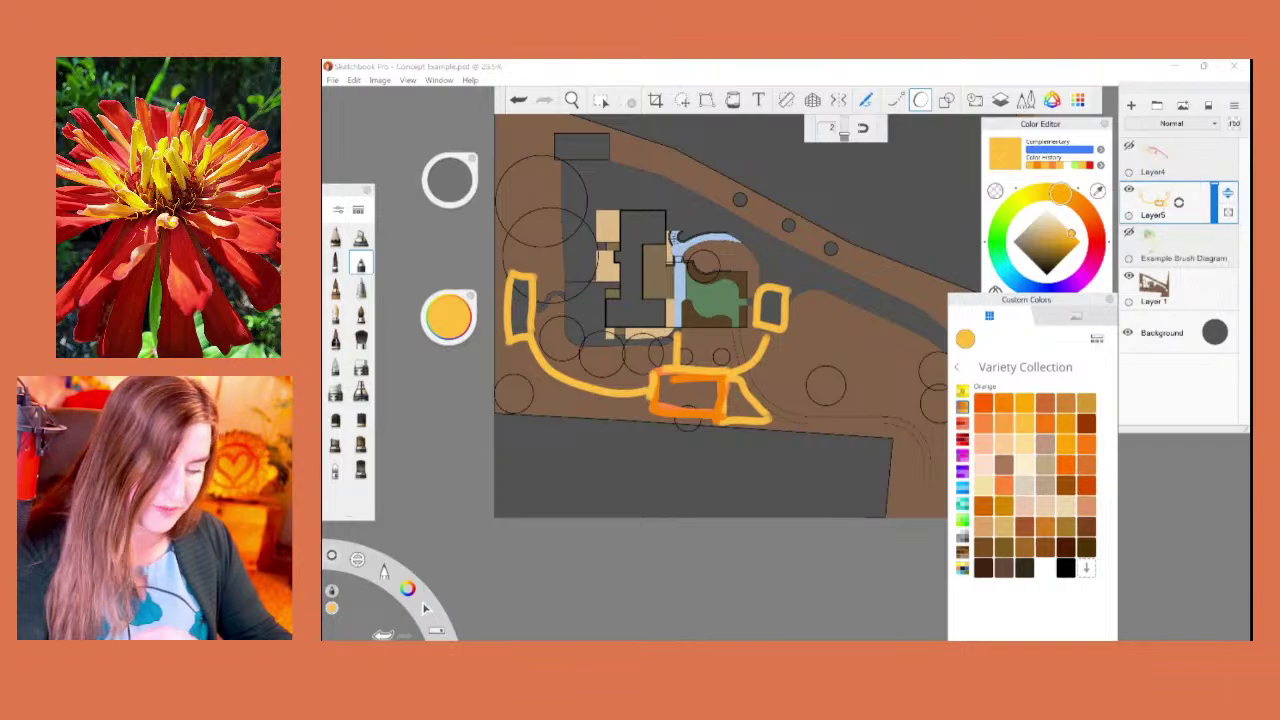
{"action": "left_click", "coordinate": [1131, 105]}
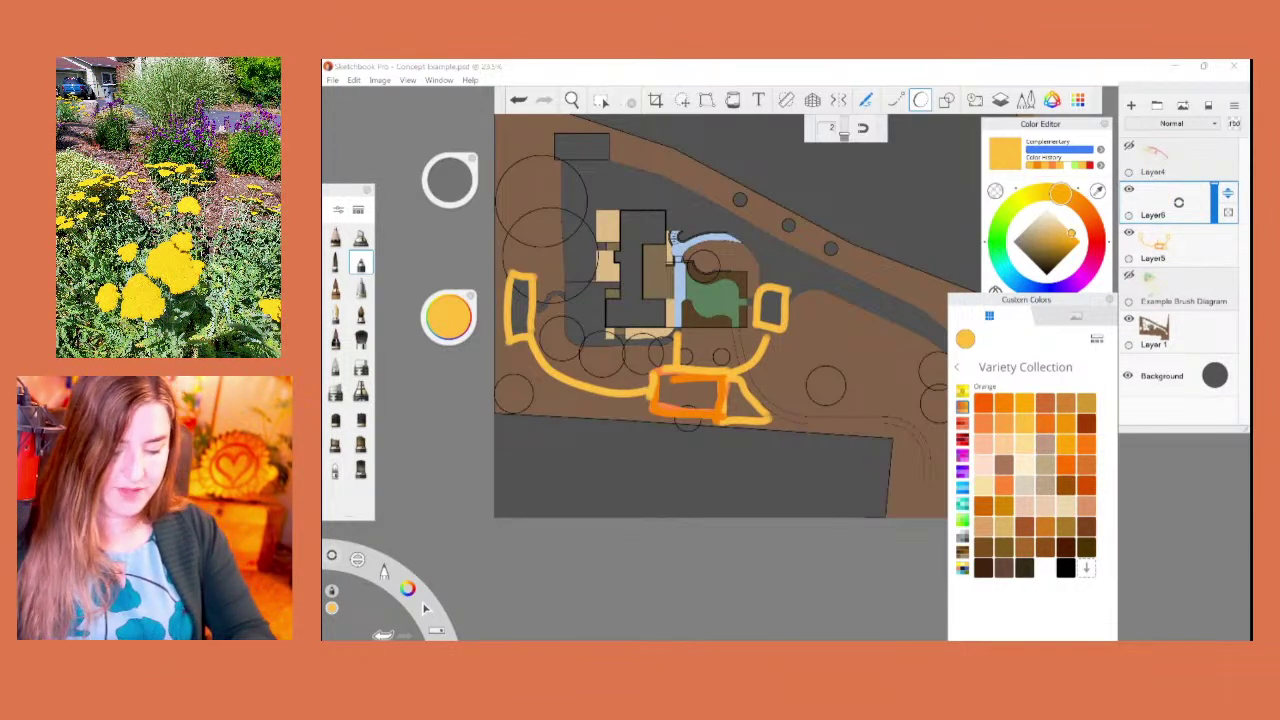
{"action": "scroll", "coordinate": [762, 350], "scroll_direction": "up", "scroll_amount": 5}
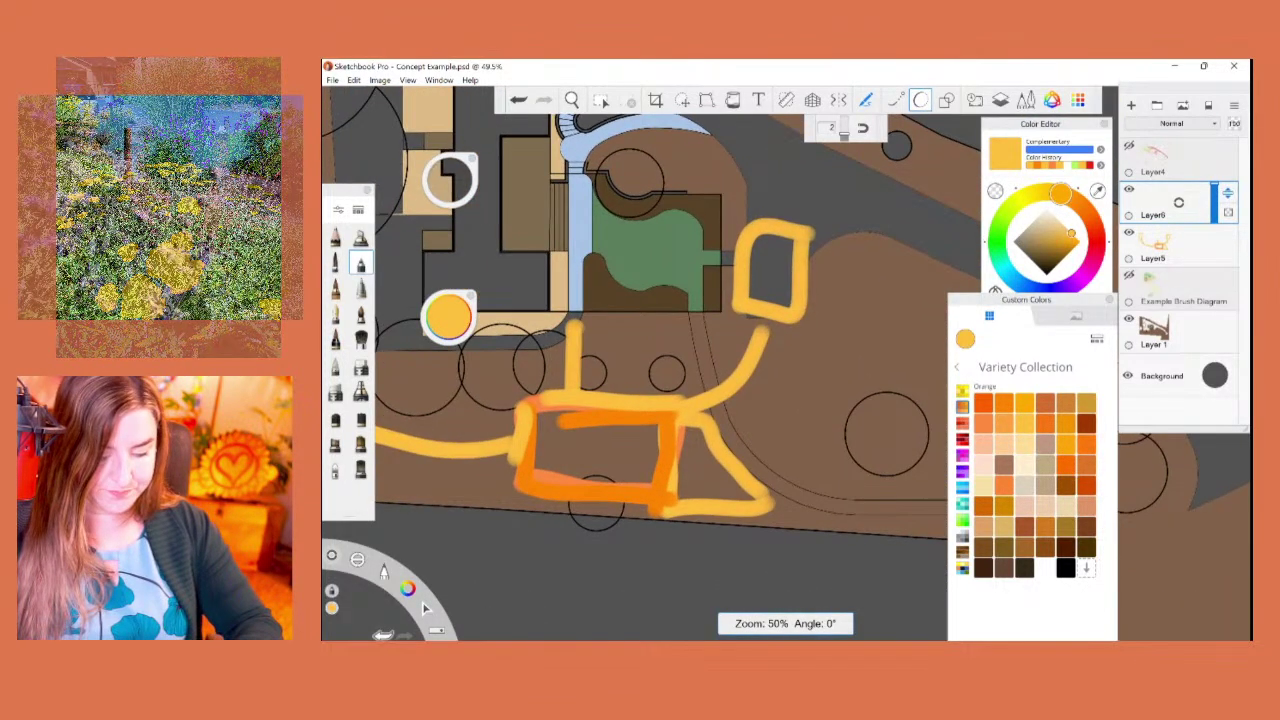
{"action": "left_click_drag", "start_coordinate": [762, 350], "coordinate": [787, 354]}
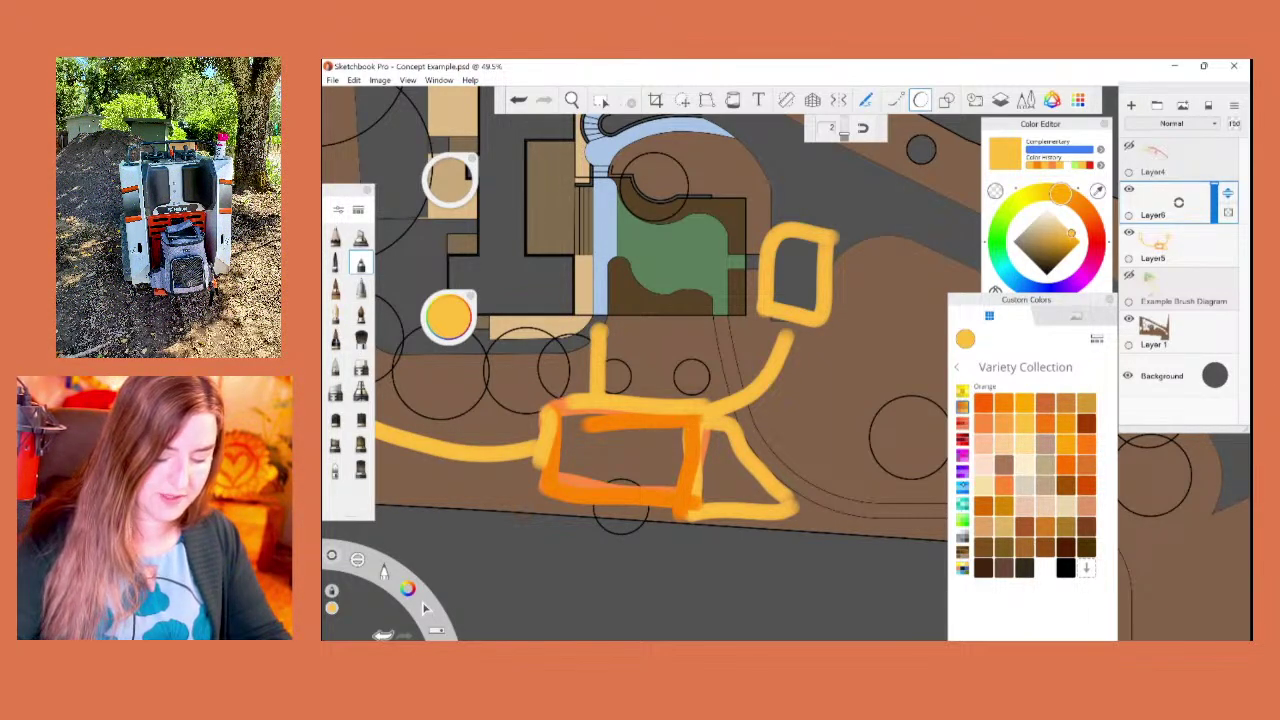
{"action": "left_click", "coordinate": [963, 487]}
{"action": "left_click", "coordinate": [1086, 465]}
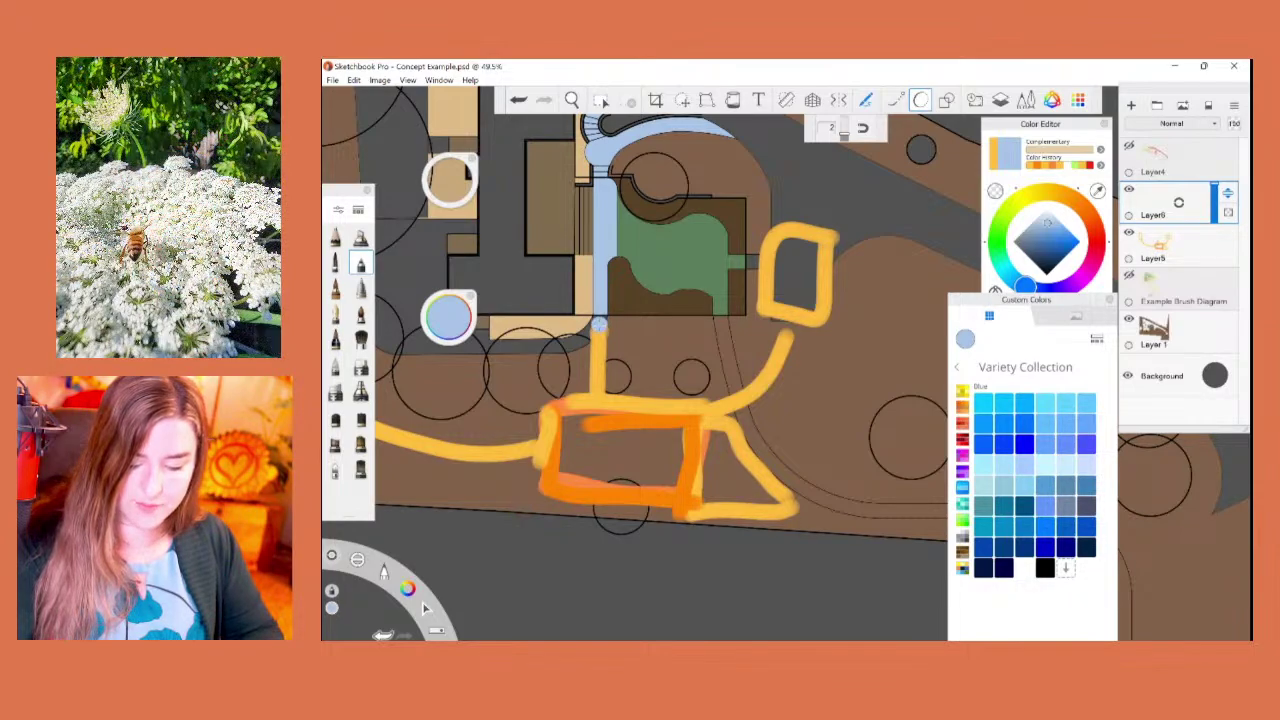
{"action": "left_click_drag", "start_coordinate": [600, 318], "coordinate": [603, 395]}
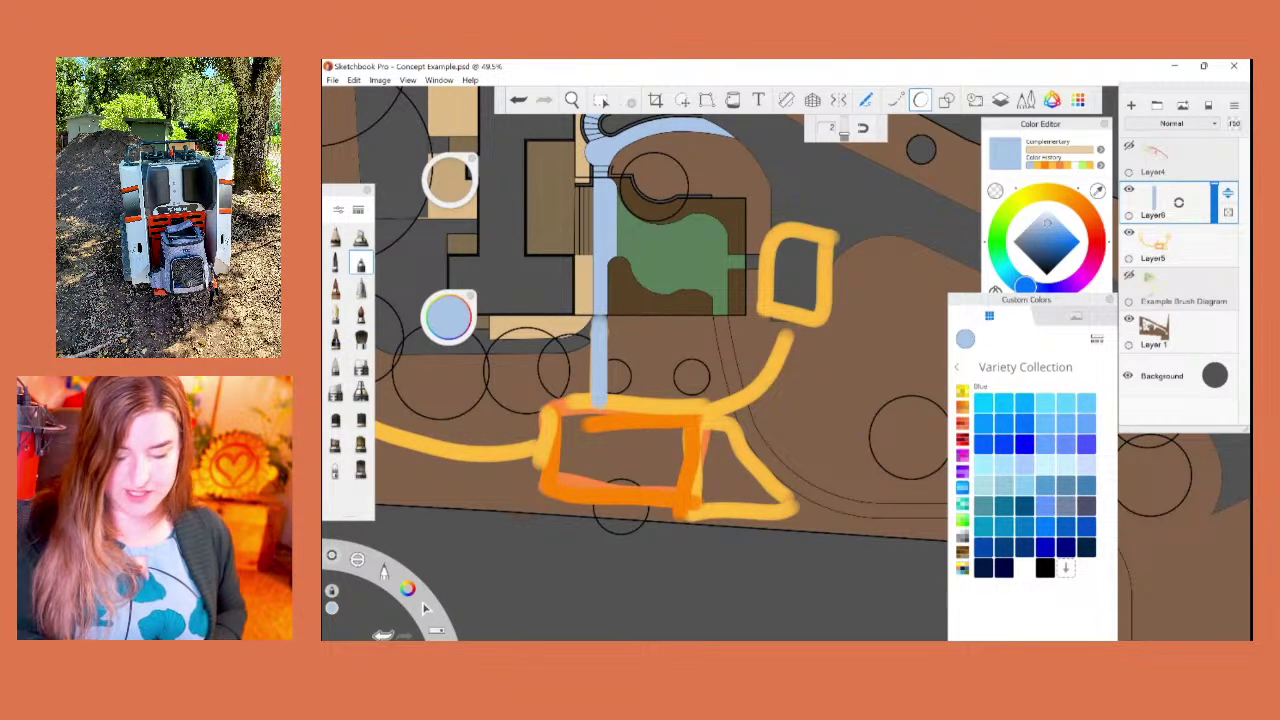
{"action": "mouse_move", "coordinate": [707, 432]}
{"action": "left_mouse_down"}
{"action": "mouse_move", "coordinate": [705, 505]}
{"action": "mouse_move", "coordinate": [707, 427]}
{"action": "mouse_move", "coordinate": [737, 433]}
{"action": "mouse_move", "coordinate": [731, 492]}
{"action": "mouse_move", "coordinate": [715, 499]}
{"action": "mouse_move", "coordinate": [734, 502]}
{"action": "mouse_move", "coordinate": [717, 502]}
{"action": "mouse_move", "coordinate": [719, 443]}
{"action": "mouse_move", "coordinate": [713, 482]}
{"action": "left_mouse_up"}
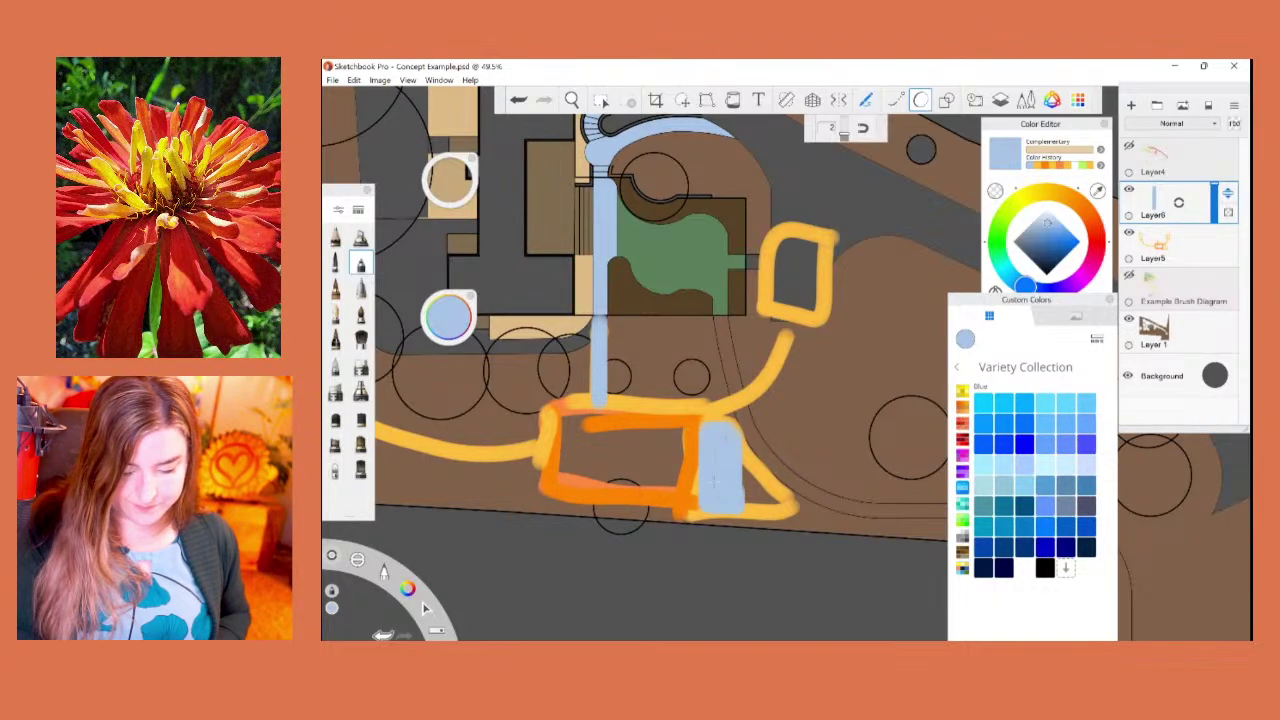
{"action": "left_click_drag", "start_coordinate": [737, 429], "coordinate": [739, 436]}
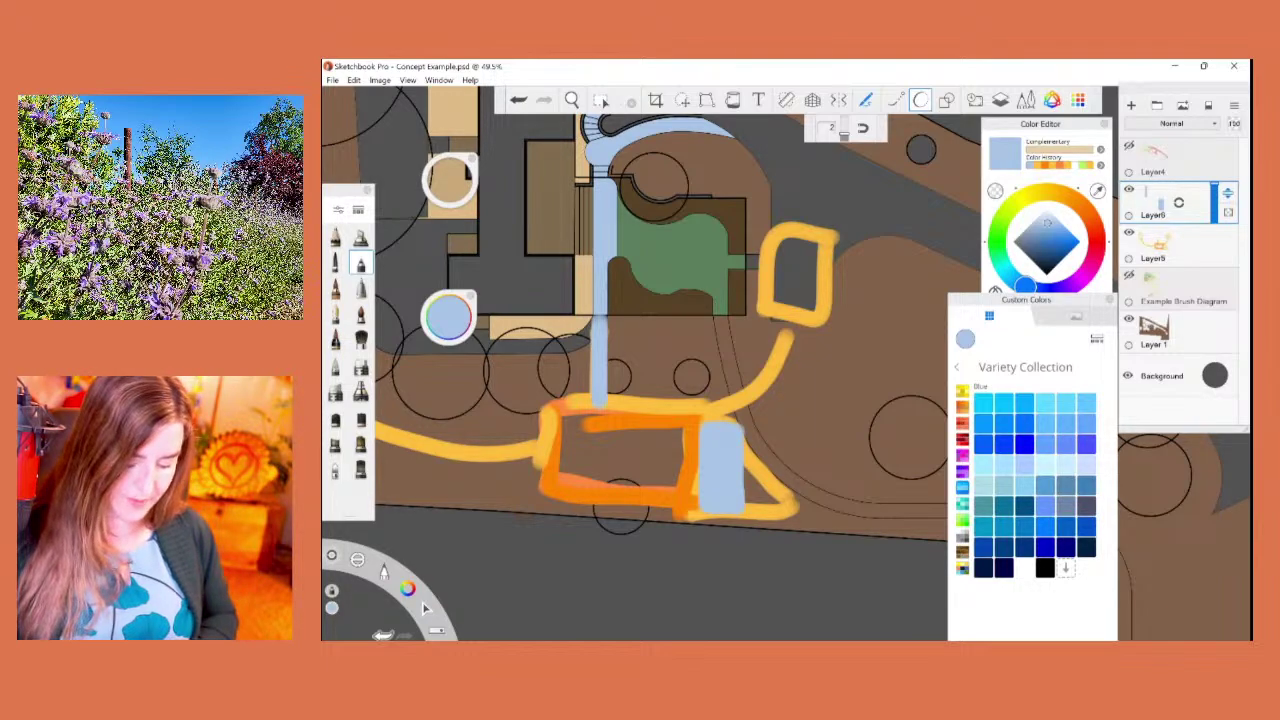
Step: Trace the right-hand curved route in tan sampled from the patio, and cover the rectangle's upper edge in light blue sampled from the strip
{"action": "left_click", "coordinate": [1097, 190]}
{"action": "left_click", "coordinate": [453, 118]}
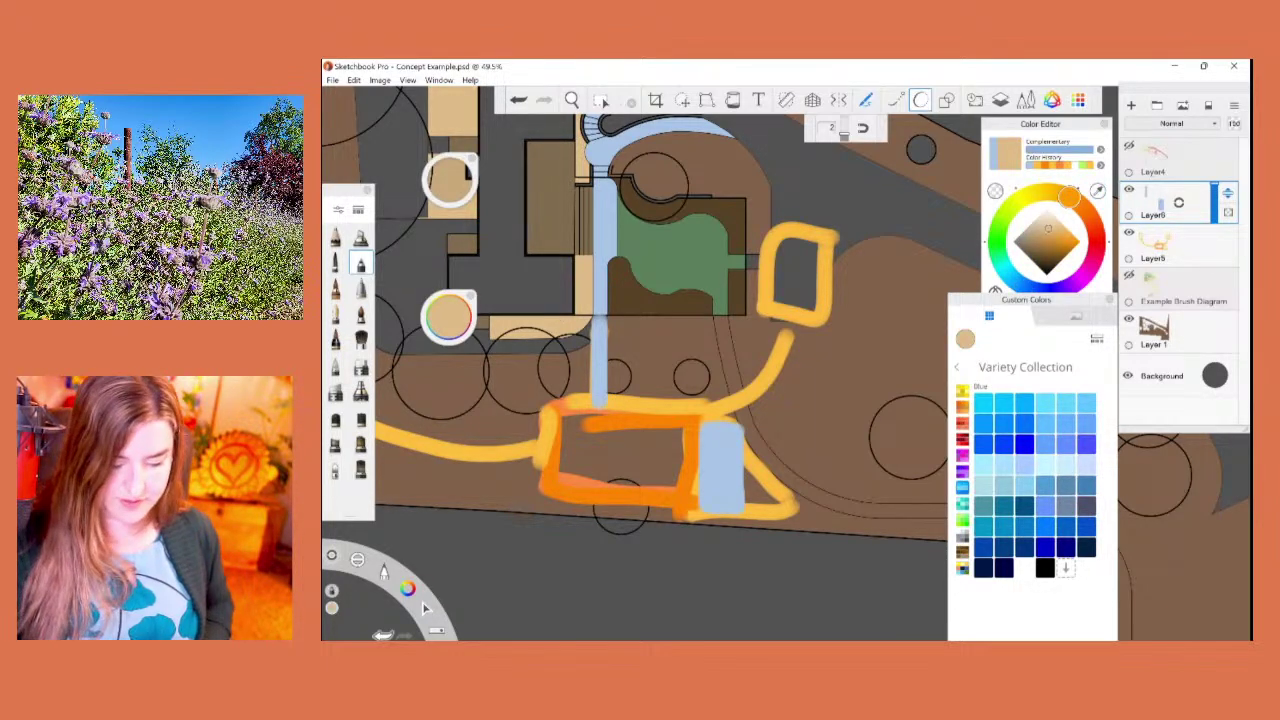
{"action": "mouse_move", "coordinate": [790, 328]}
{"action": "left_mouse_down"}
{"action": "mouse_move", "coordinate": [772, 370]}
{"action": "mouse_move", "coordinate": [690, 416]}
{"action": "left_mouse_up"}
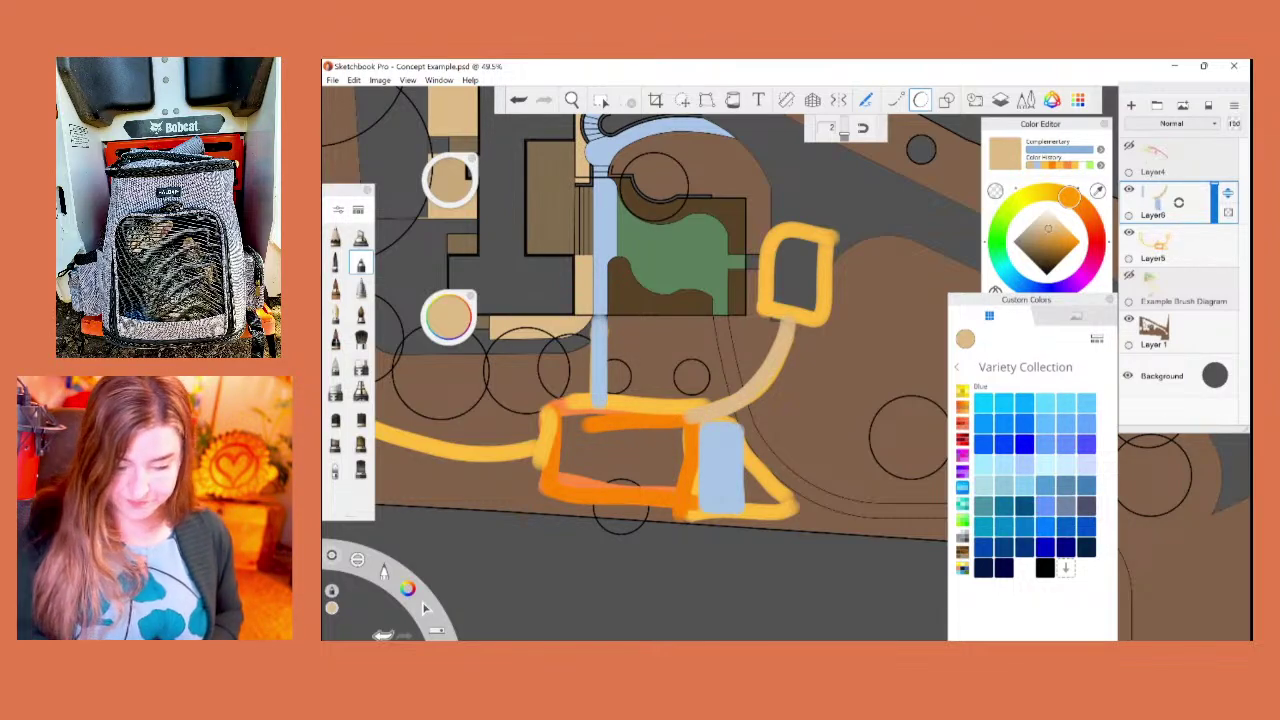
{"action": "left_click", "coordinate": [720, 451], "text": "alt"}
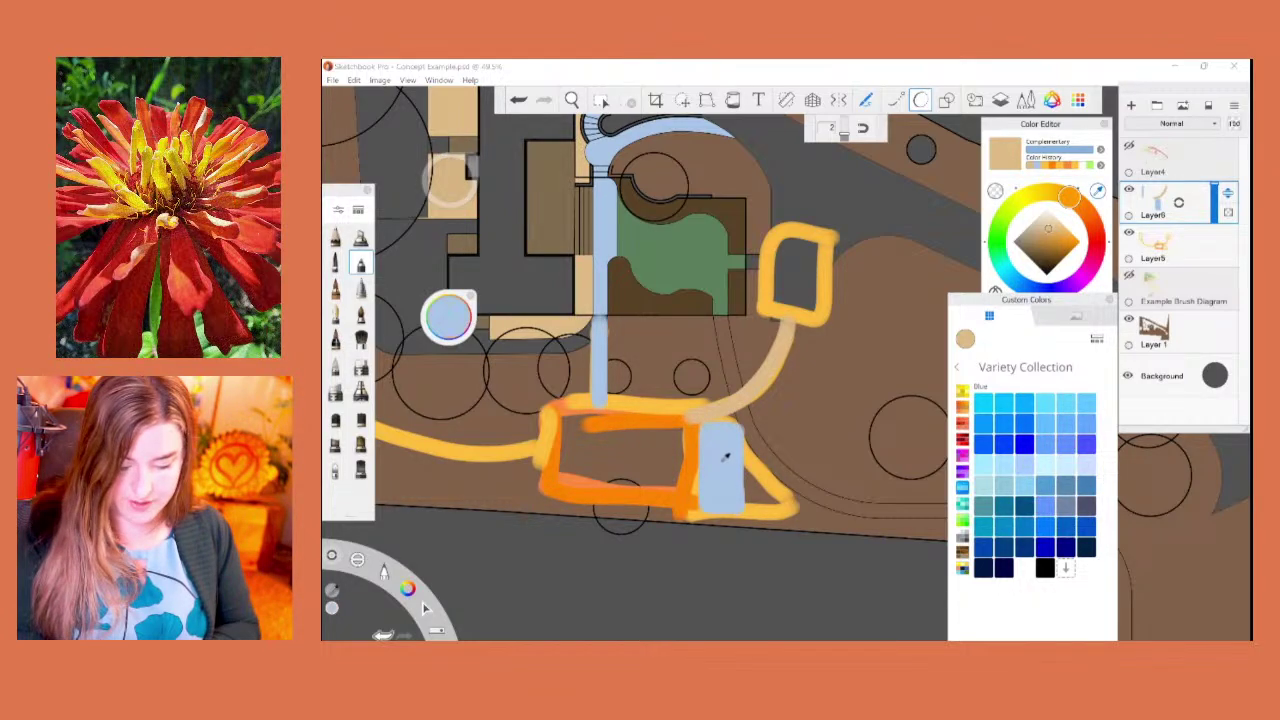
{"action": "left_click_drag", "start_coordinate": [600, 405], "coordinate": [712, 402]}
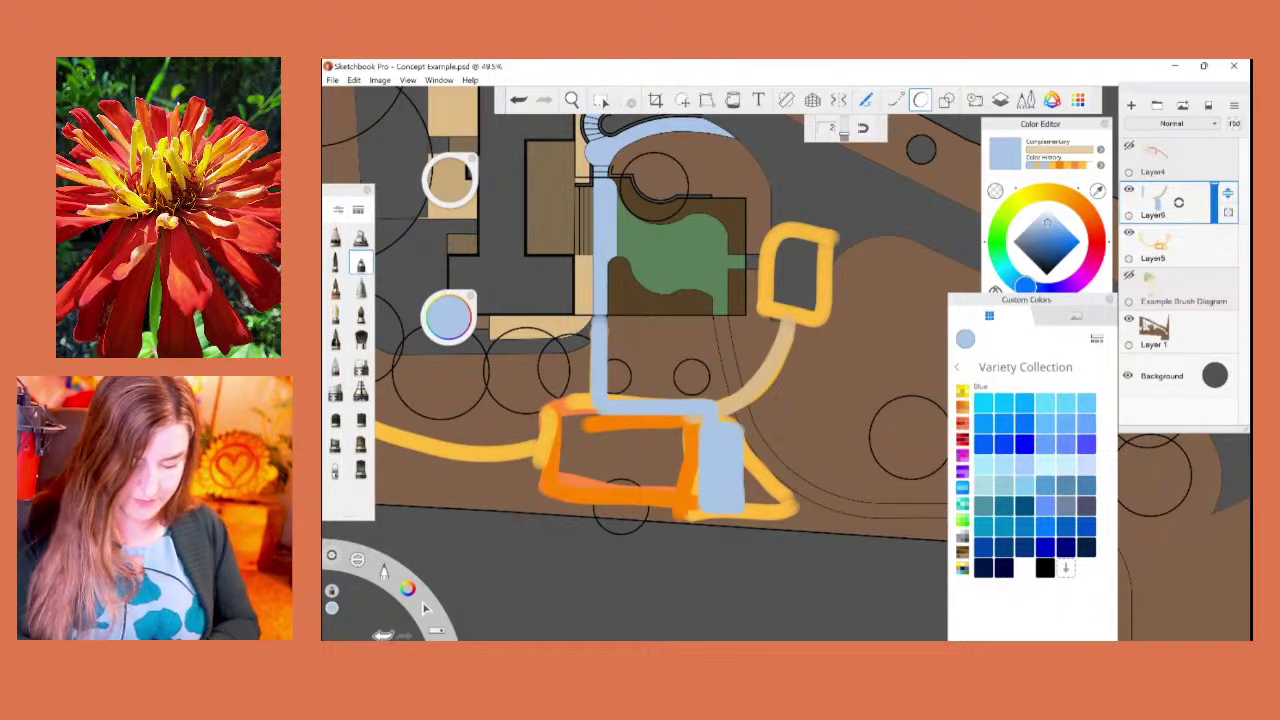
Step: Sample tan from the right-hand curved route and retrace the left-hand curved route with it, continuing up and over the rectangle's upper-left corner
{"action": "left_click", "coordinate": [750, 394], "text": "alt"}
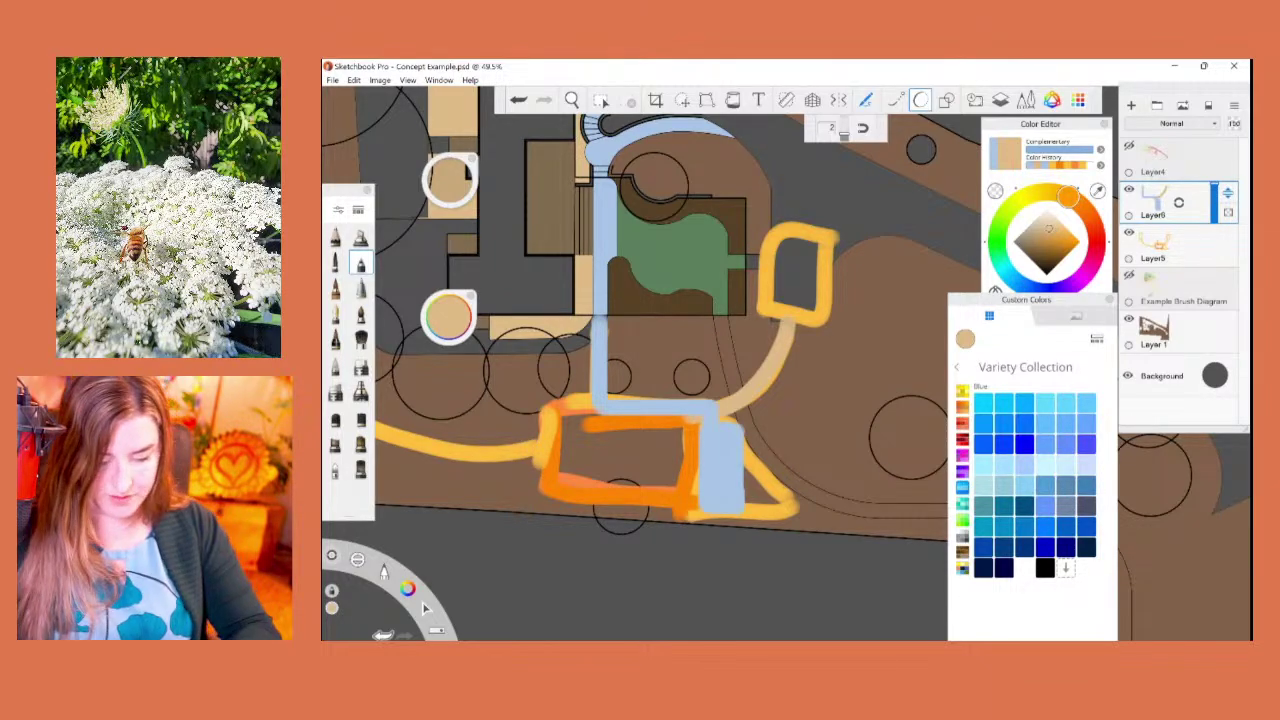
{"action": "scroll", "coordinate": [851, 386], "scroll_direction": "down", "scroll_amount": 2}
{"action": "left_click", "coordinate": [566, 450]}
{"action": "left_click", "coordinate": [594, 430]}
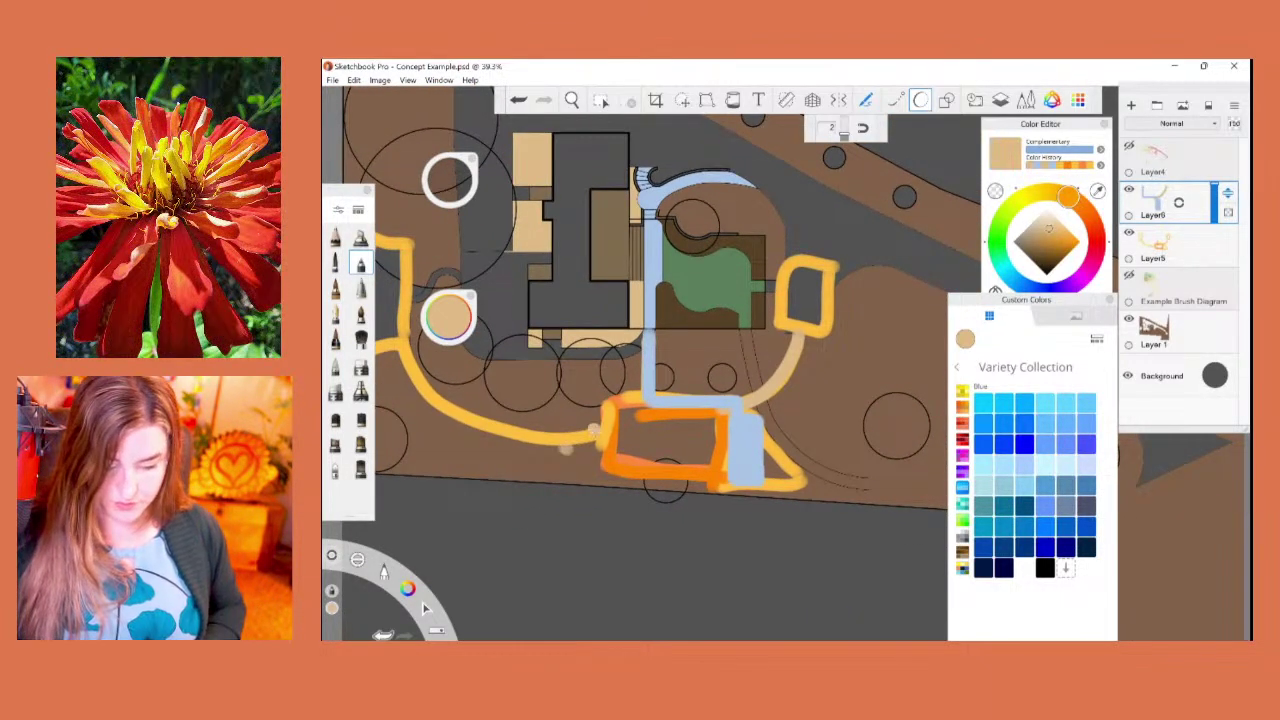
{"action": "left_click", "coordinate": [518, 100]}
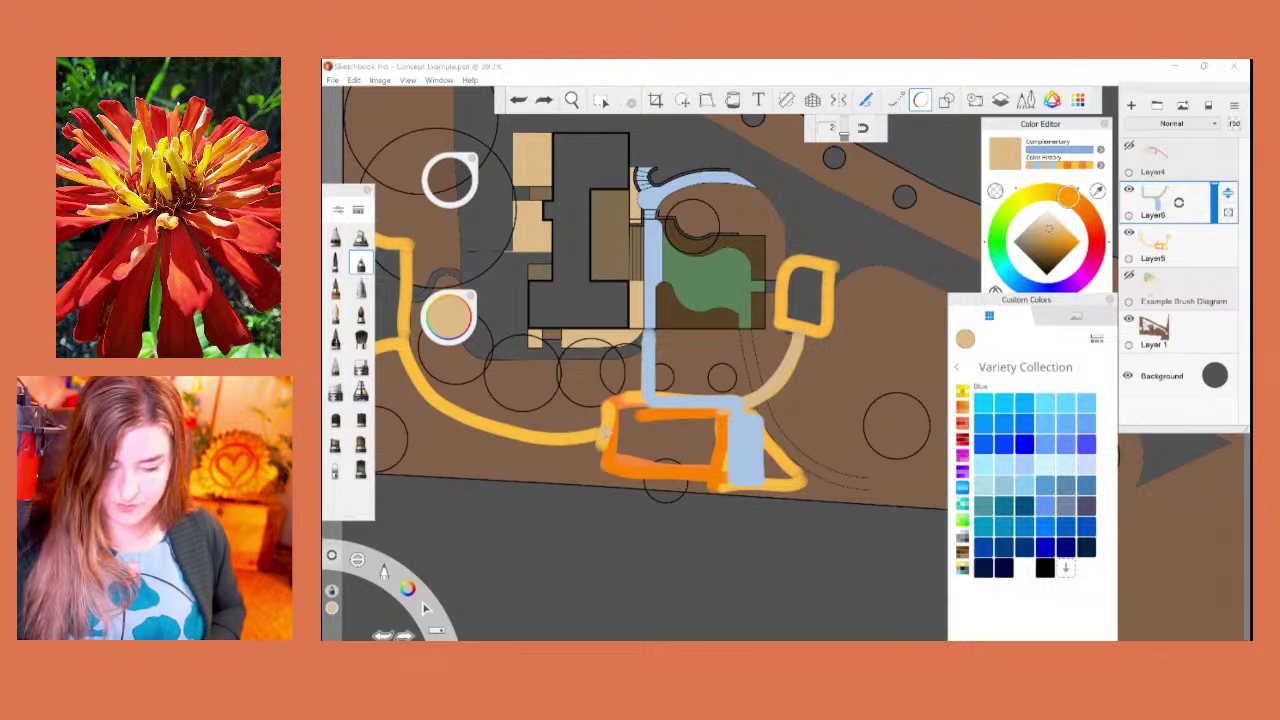
{"action": "mouse_move", "coordinate": [604, 432]}
{"action": "left_mouse_down"}
{"action": "mouse_move", "coordinate": [479, 424]}
{"action": "mouse_move", "coordinate": [396, 358]}
{"action": "left_mouse_up"}
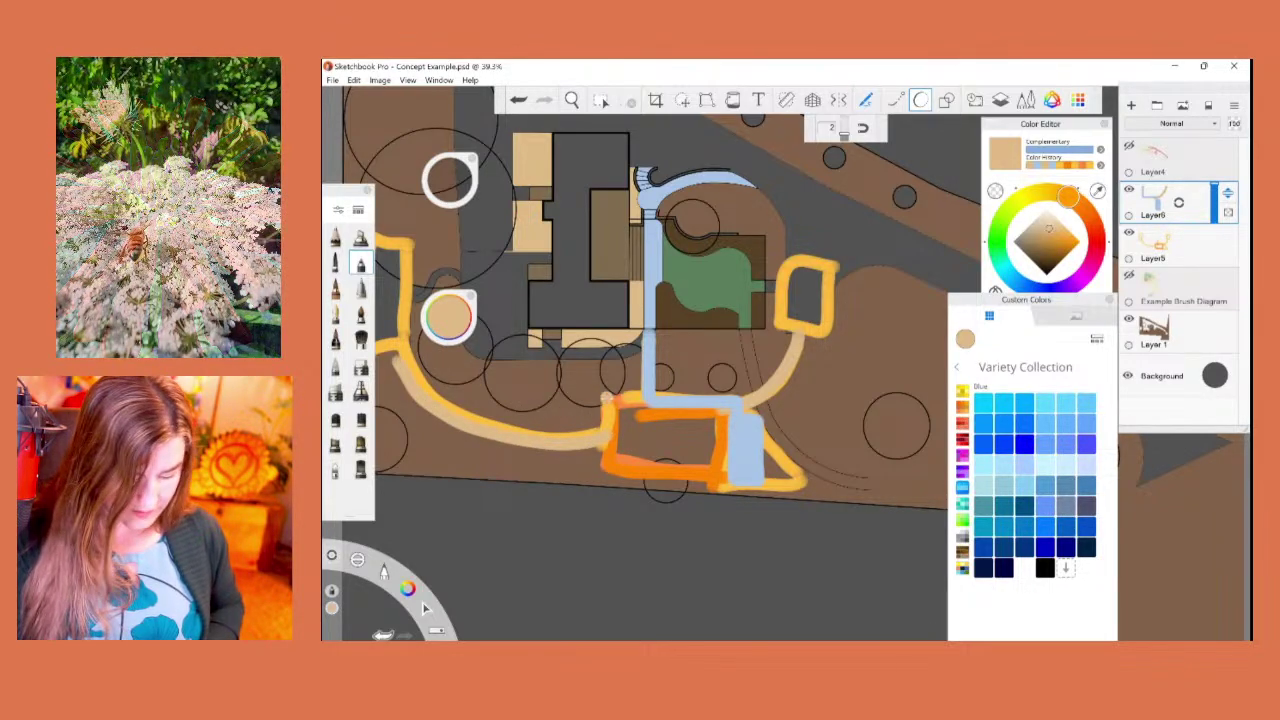
{"action": "mouse_move", "coordinate": [646, 405]}
{"action": "left_mouse_down"}
{"action": "mouse_move", "coordinate": [608, 399]}
{"action": "mouse_move", "coordinate": [610, 438]}
{"action": "left_mouse_up"}
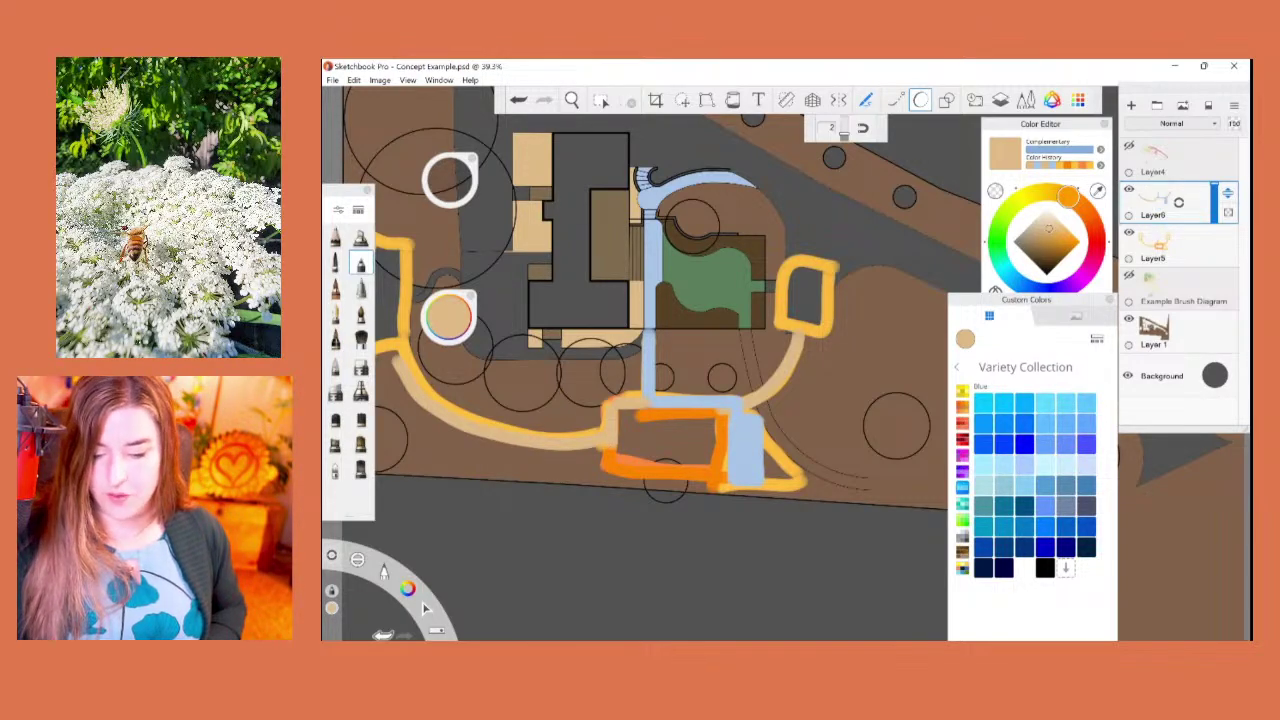
Step: With a fine inking brush in black, outline both edges of the right-hand curved tan path and the upper edge of the light-blue walkway's horizontal run
{"action": "left_click", "coordinate": [361, 288]}
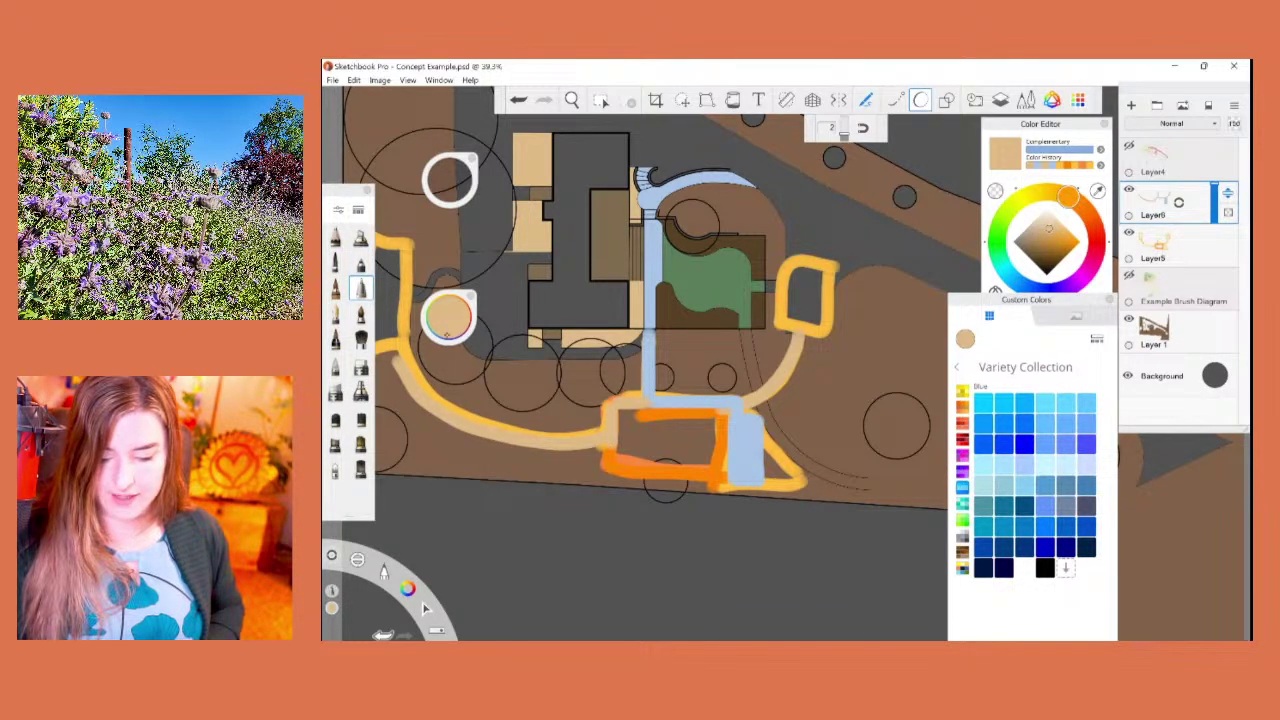
{"action": "left_click_drag", "start_coordinate": [456, 312], "coordinate": [456, 365]}
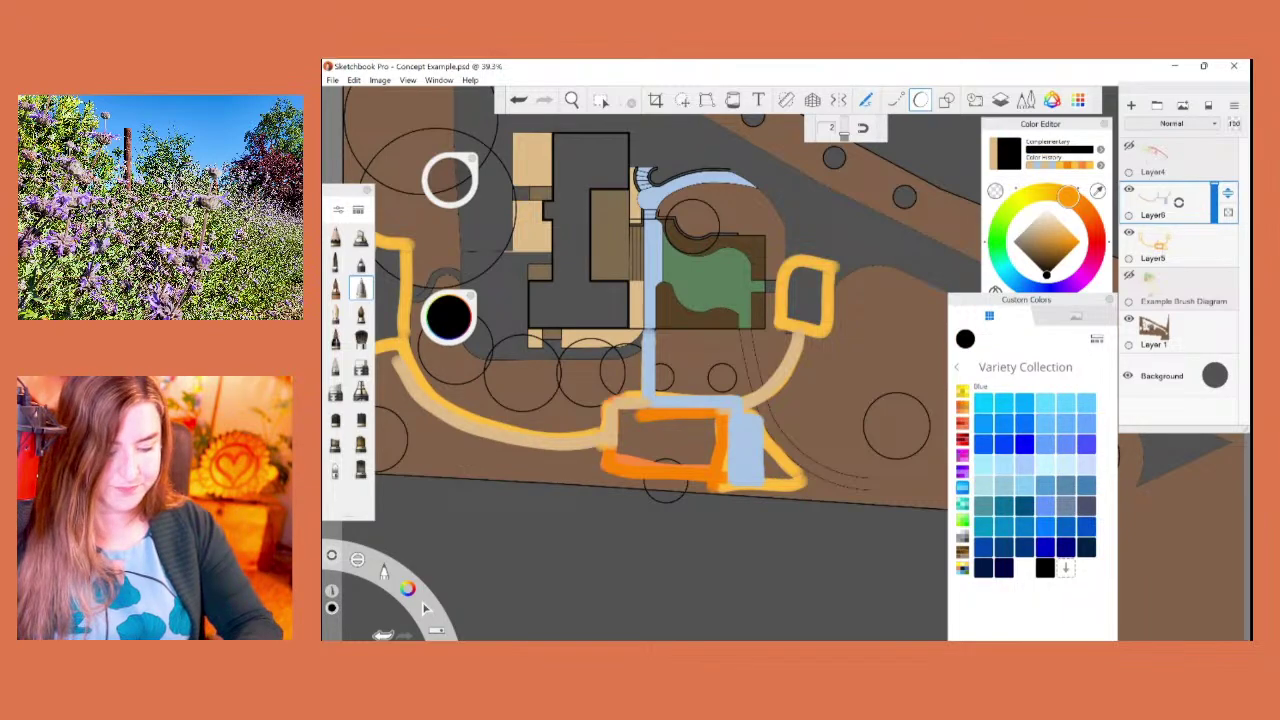
{"action": "scroll", "coordinate": [827, 333], "scroll_direction": "up", "scroll_amount": 7}
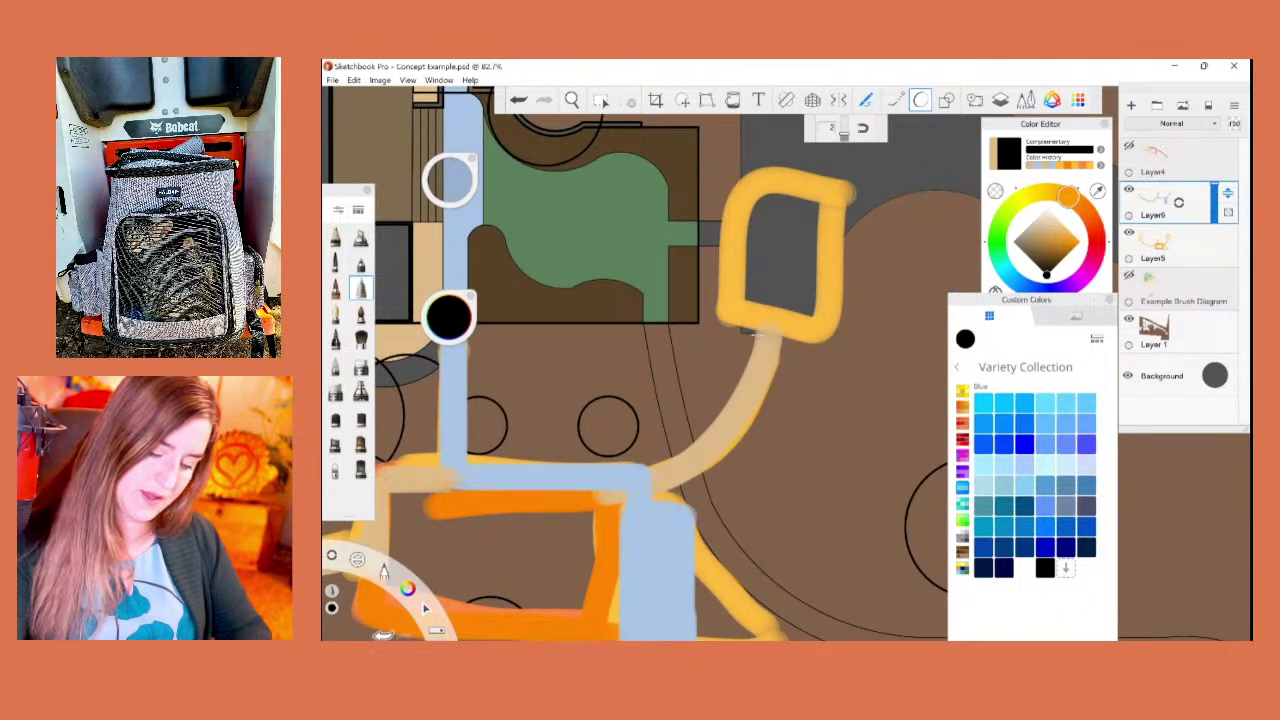
{"action": "left_click", "coordinate": [518, 100]}
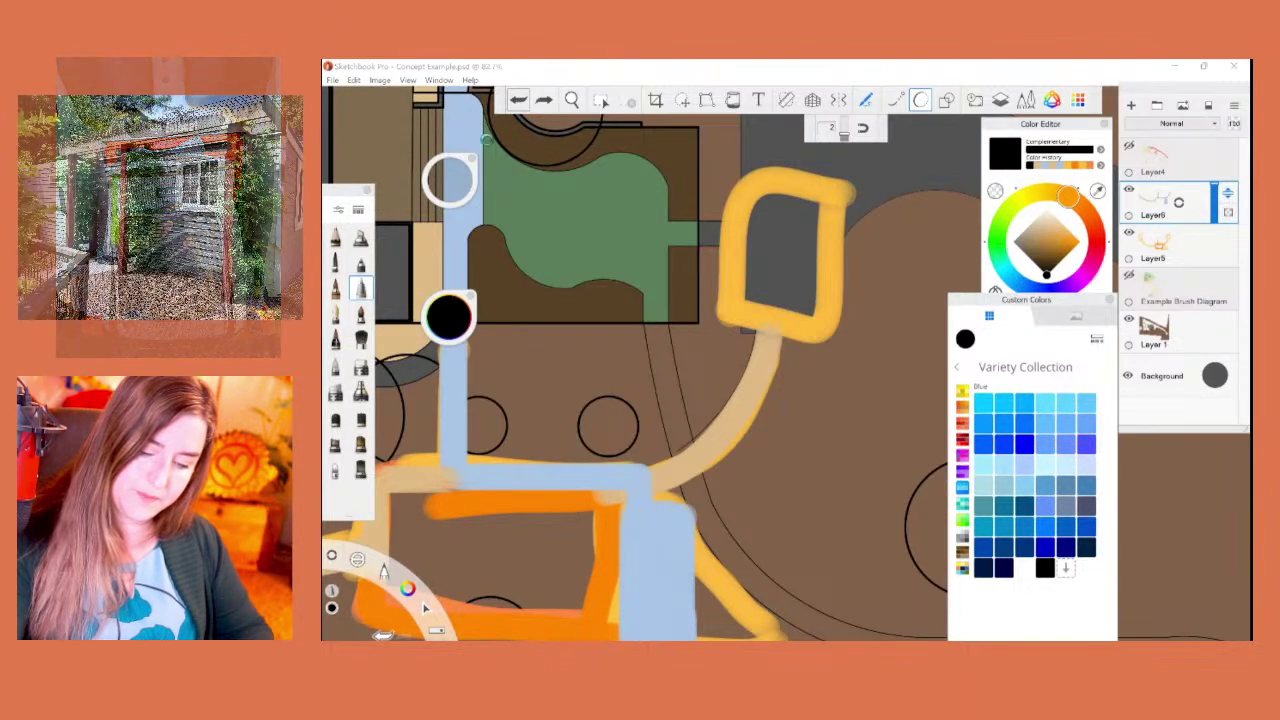
{"action": "left_click_drag", "start_coordinate": [449, 180], "coordinate": [449, 150]}
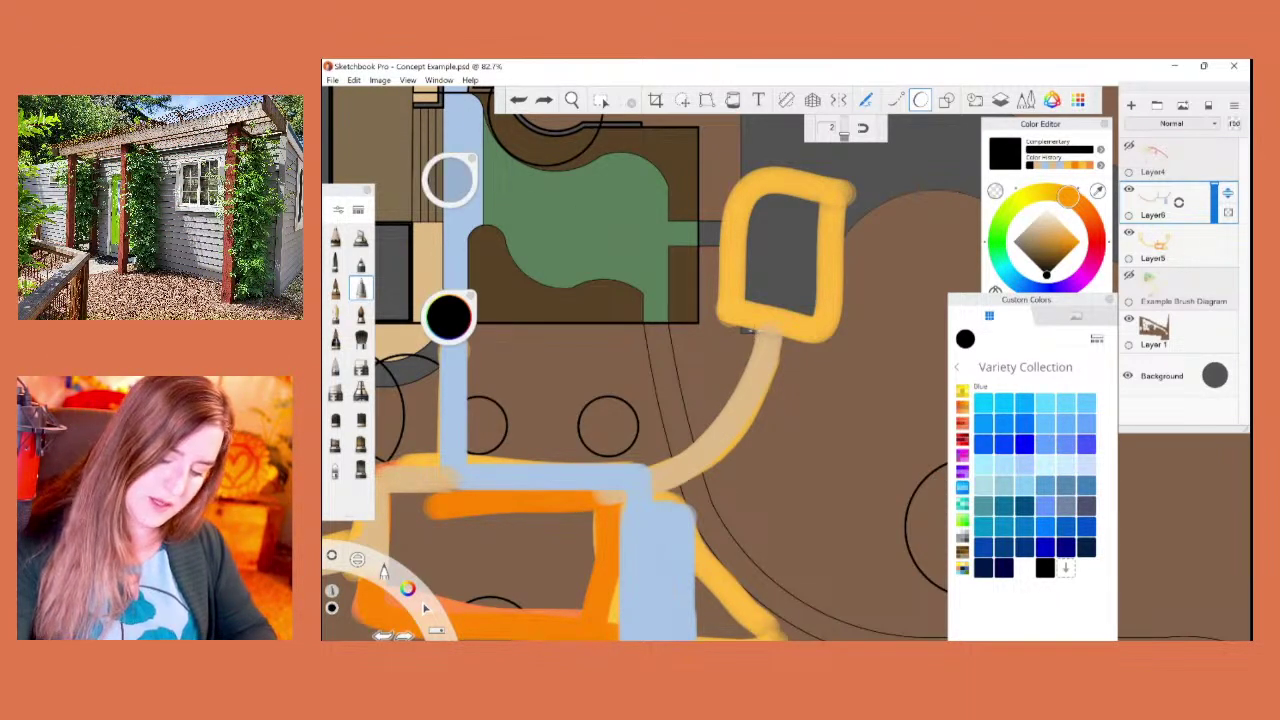
{"action": "mouse_move", "coordinate": [752, 330]}
{"action": "left_mouse_down"}
{"action": "mouse_move", "coordinate": [739, 376]}
{"action": "mouse_move", "coordinate": [685, 446]}
{"action": "mouse_move", "coordinate": [646, 465]}
{"action": "left_mouse_up"}
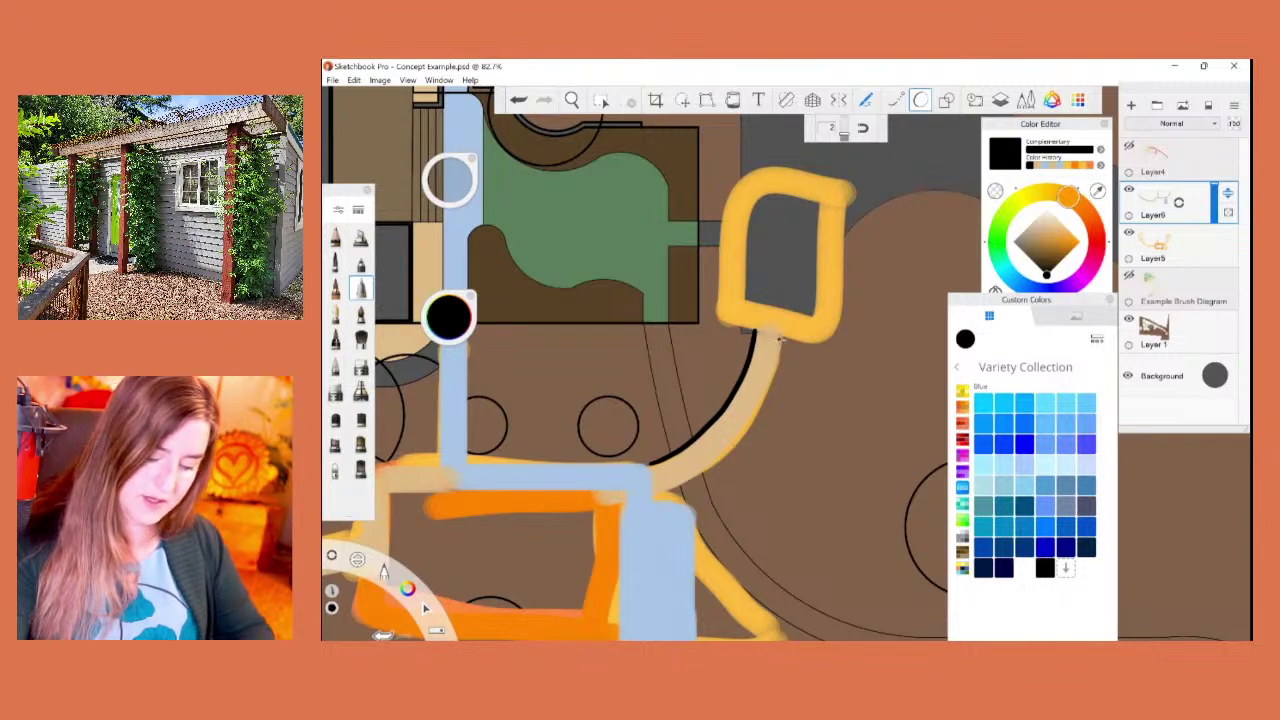
{"action": "mouse_move", "coordinate": [782, 338]}
{"action": "left_mouse_down"}
{"action": "mouse_move", "coordinate": [744, 444]}
{"action": "mouse_move", "coordinate": [676, 480]}
{"action": "left_mouse_up"}
{"action": "key", "text": "ctrl+z"}
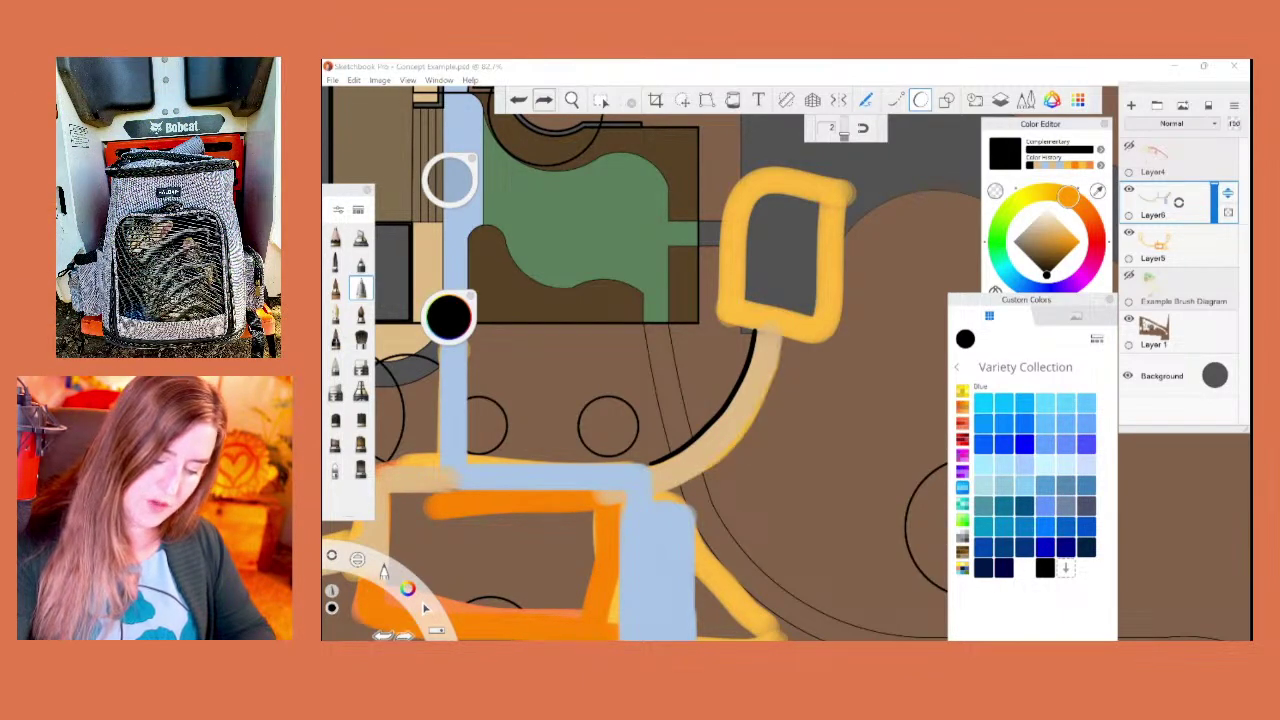
{"action": "mouse_move", "coordinate": [782, 338]}
{"action": "left_mouse_down"}
{"action": "mouse_move", "coordinate": [748, 427]}
{"action": "mouse_move", "coordinate": [658, 488]}
{"action": "mouse_move", "coordinate": [634, 463]}
{"action": "mouse_move", "coordinate": [473, 462]}
{"action": "left_mouse_up"}
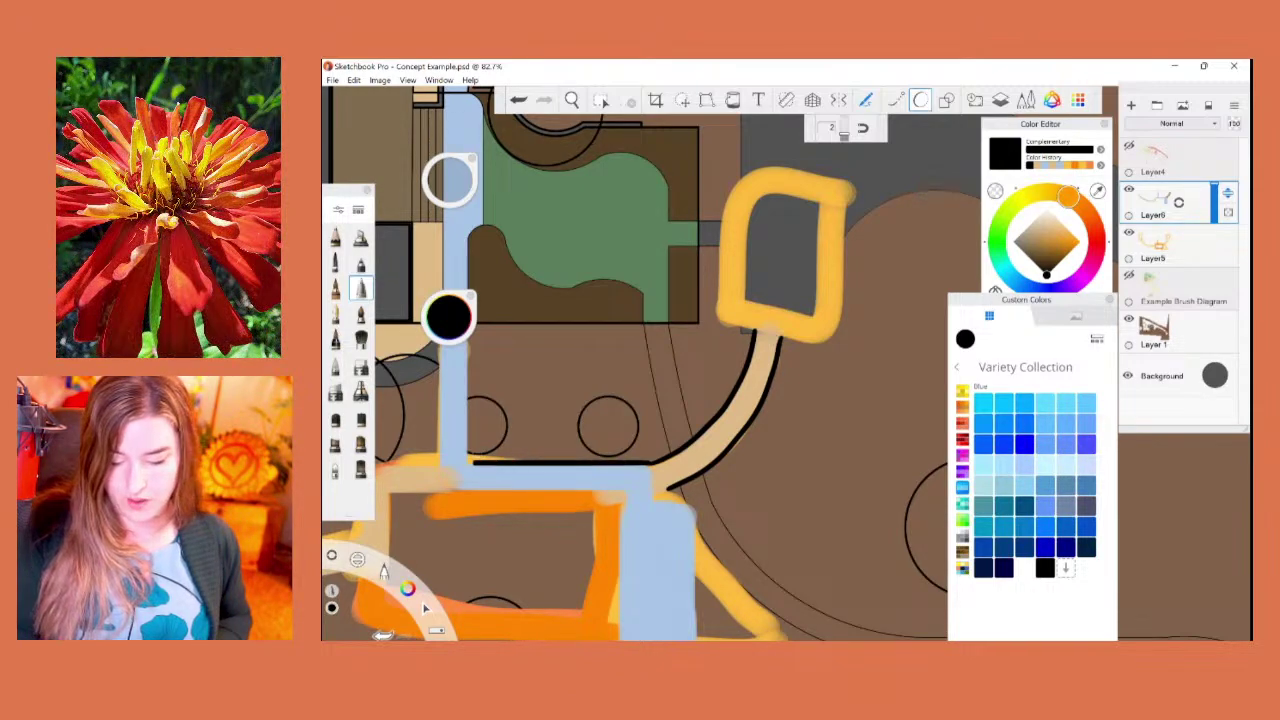
Step: Ink black outlines around the light-blue strip, along the walkway's lower edge, and down both sides of its vertical run below the patio
{"action": "mouse_move", "coordinate": [651, 467]}
{"action": "left_mouse_down"}
{"action": "mouse_move", "coordinate": [650, 499]}
{"action": "mouse_move", "coordinate": [692, 500]}
{"action": "mouse_move", "coordinate": [694, 640]}
{"action": "left_mouse_up"}
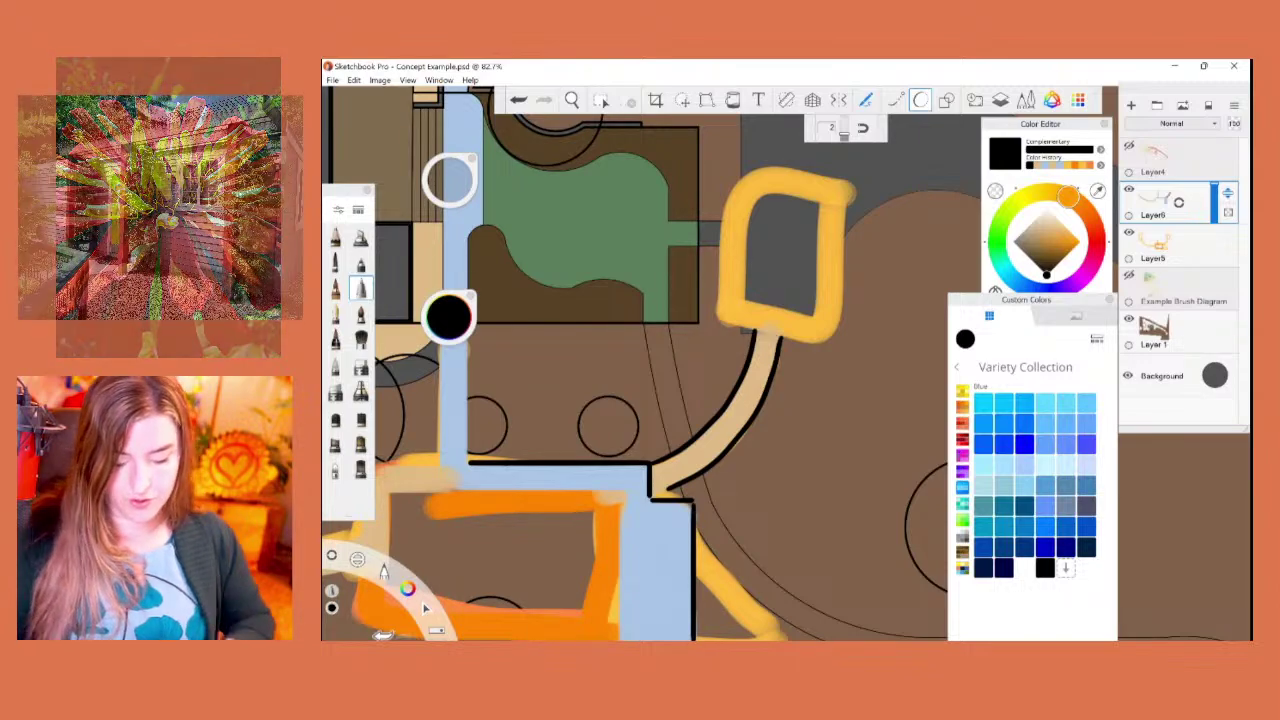
{"action": "scroll", "coordinate": [634, 363], "scroll_direction": "down", "scroll_amount": 2}
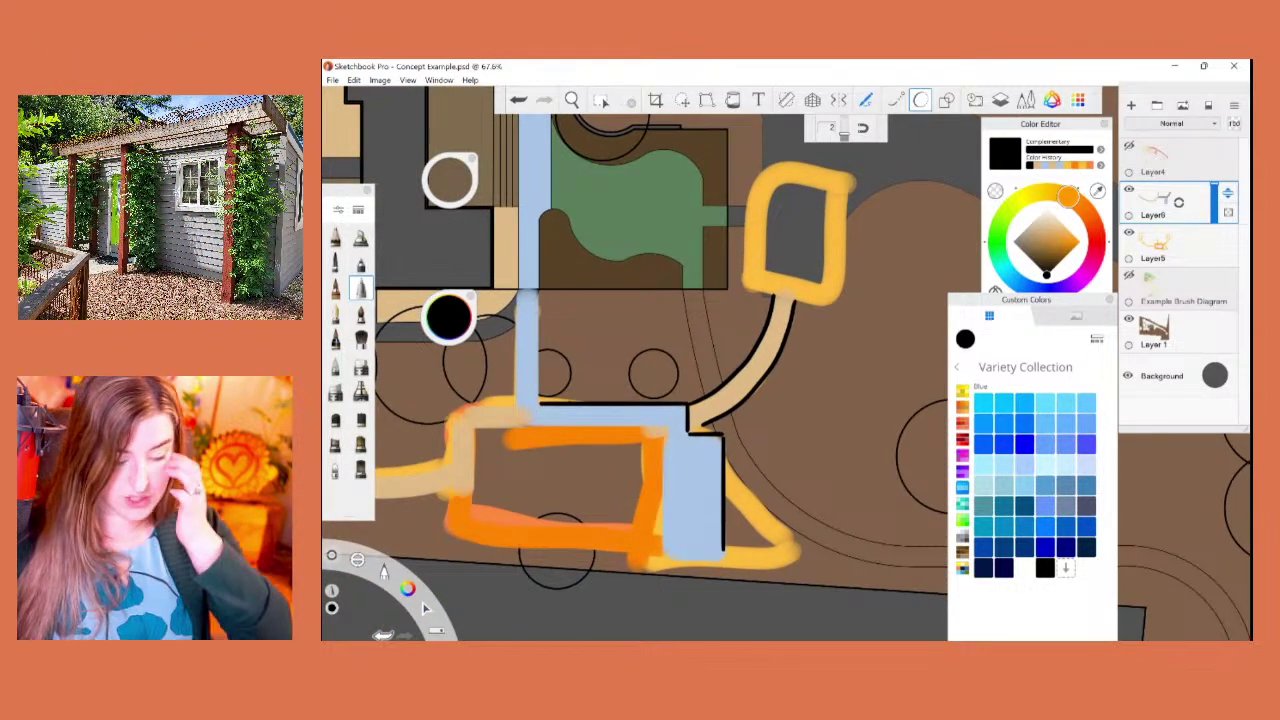
{"action": "left_click_drag", "start_coordinate": [722, 548], "coordinate": [658, 555]}
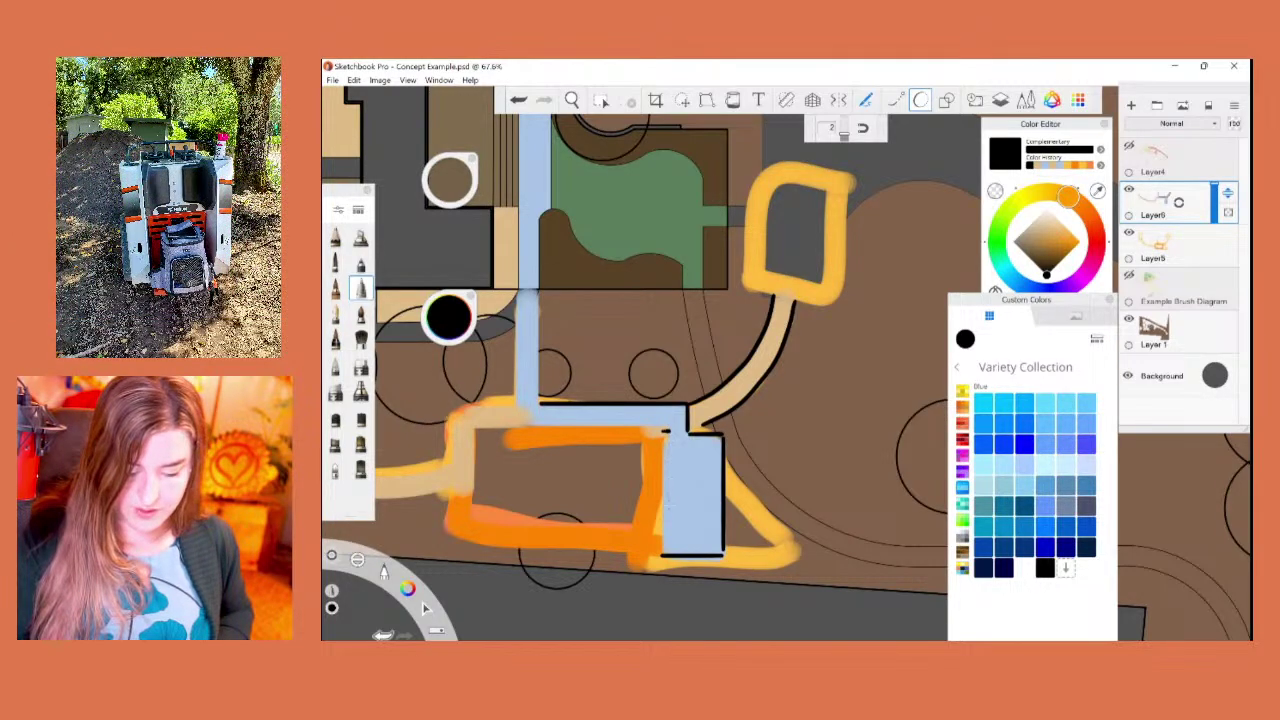
{"action": "left_click", "coordinate": [519, 99]}
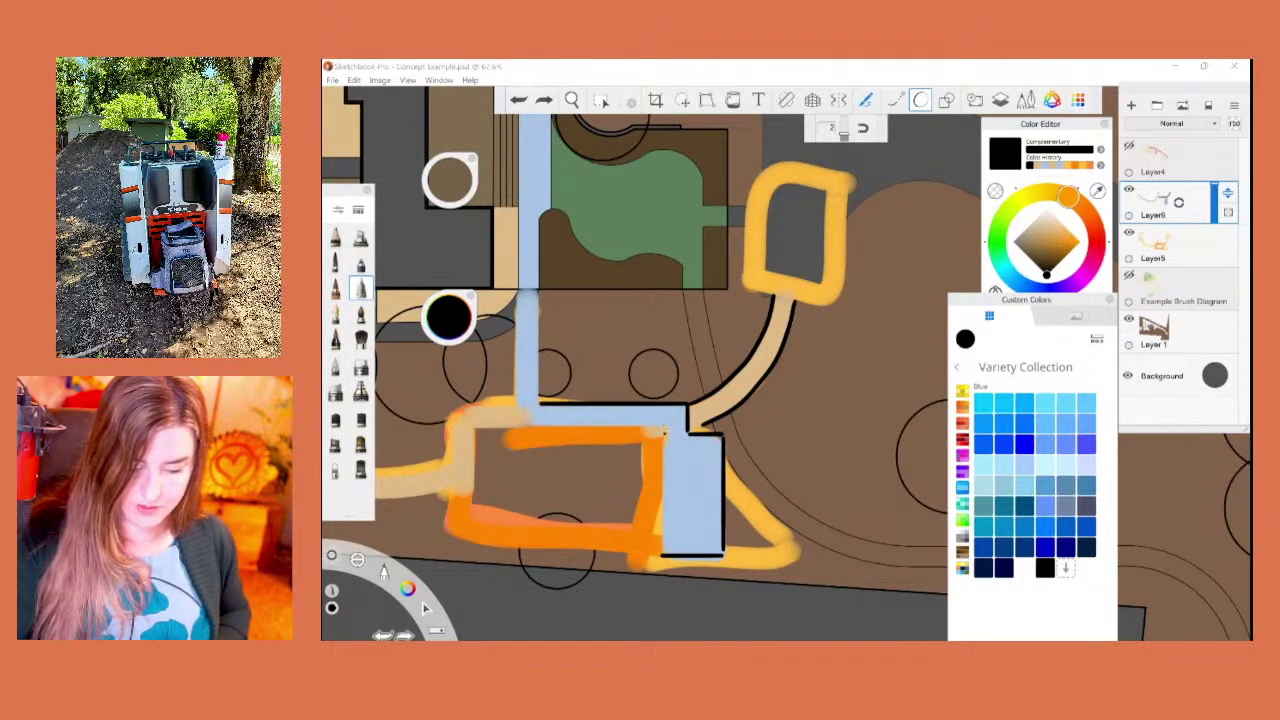
{"action": "left_click_drag", "start_coordinate": [667, 426], "coordinate": [664, 552]}
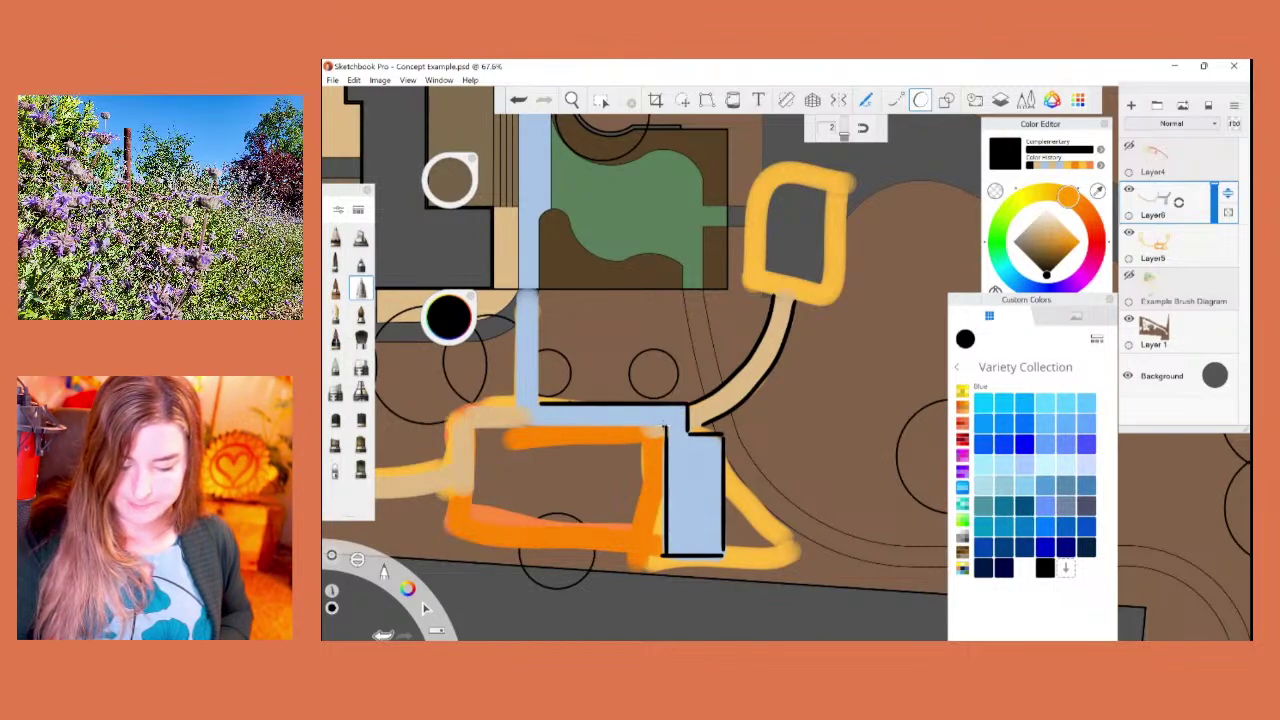
{"action": "left_click_drag", "start_coordinate": [668, 427], "coordinate": [528, 427]}
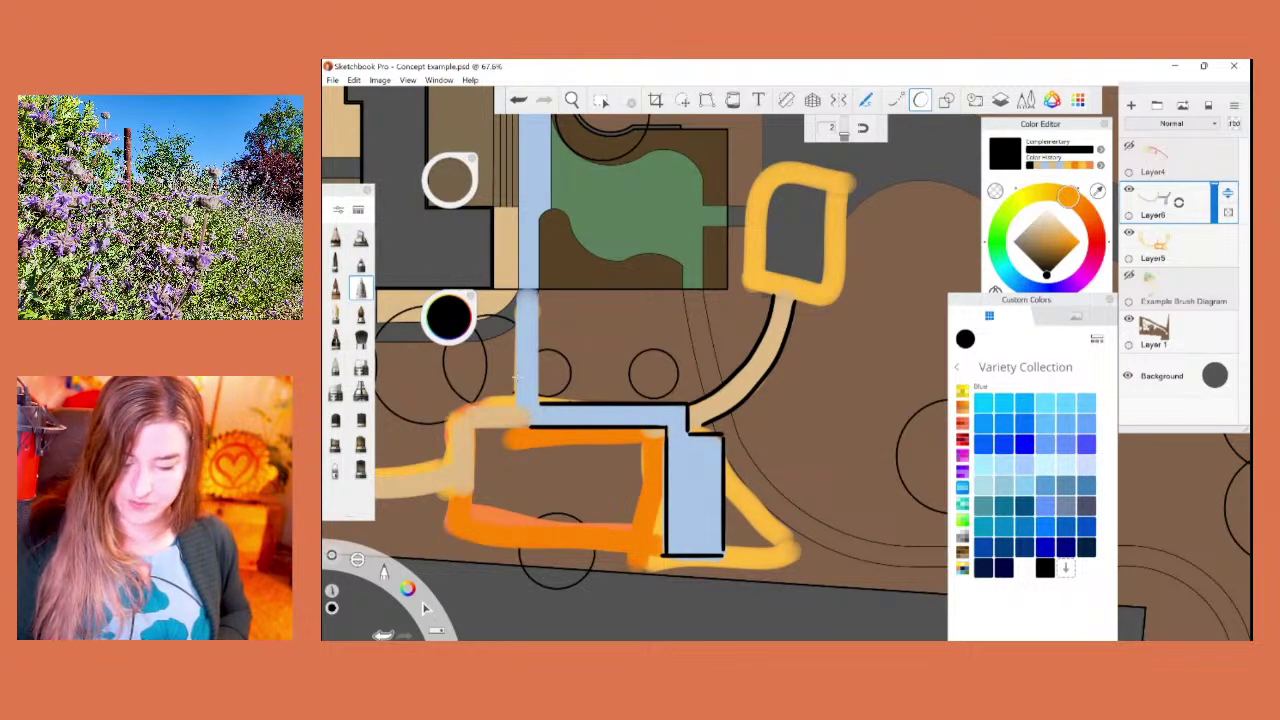
{"action": "left_click_drag", "start_coordinate": [519, 290], "coordinate": [518, 426]}
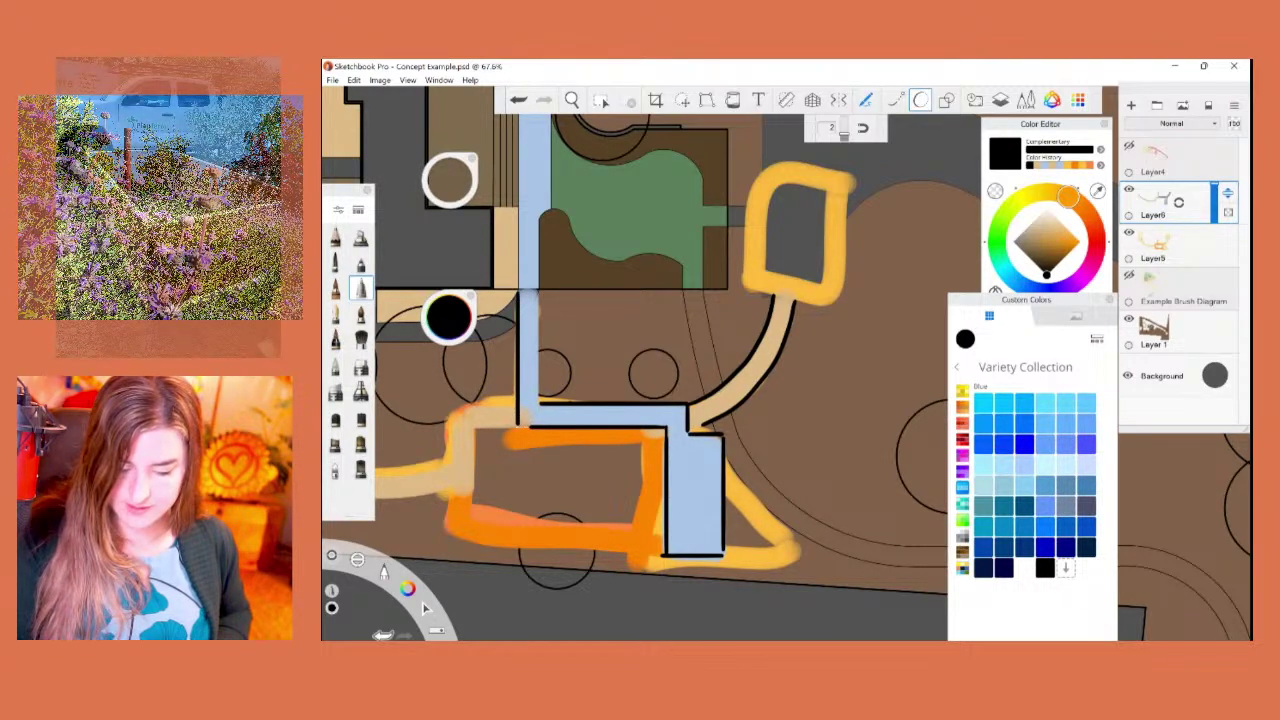
{"action": "left_click_drag", "start_coordinate": [538, 296], "coordinate": [538, 401]}
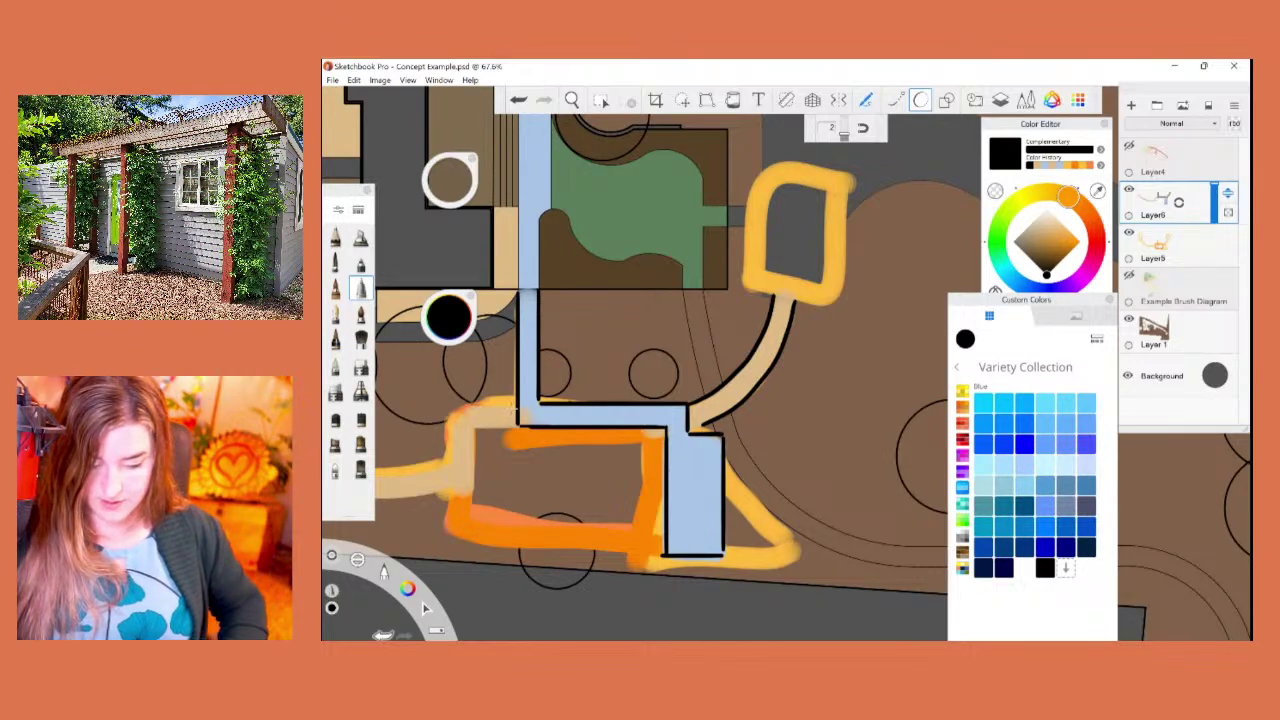
Step: Ink black edges along the left-hand tan path where it steps down from the walkway, and hide Layer5
{"action": "mouse_move", "coordinate": [520, 408]}
{"action": "left_mouse_down"}
{"action": "mouse_move", "coordinate": [460, 409]}
{"action": "mouse_move", "coordinate": [460, 493]}
{"action": "mouse_move", "coordinate": [476, 493]}
{"action": "mouse_move", "coordinate": [380, 494]}
{"action": "left_mouse_up"}
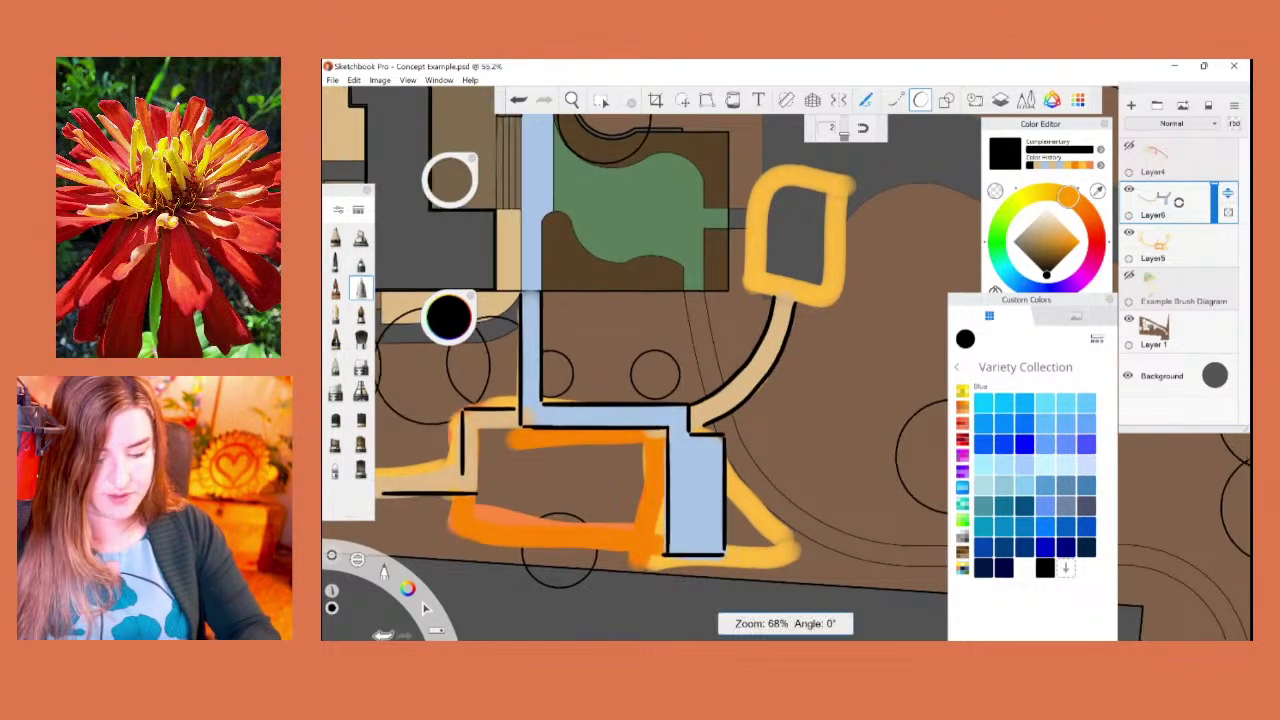
{"action": "scroll", "coordinate": [826, 317], "scroll_direction": "down", "scroll_amount": 3}
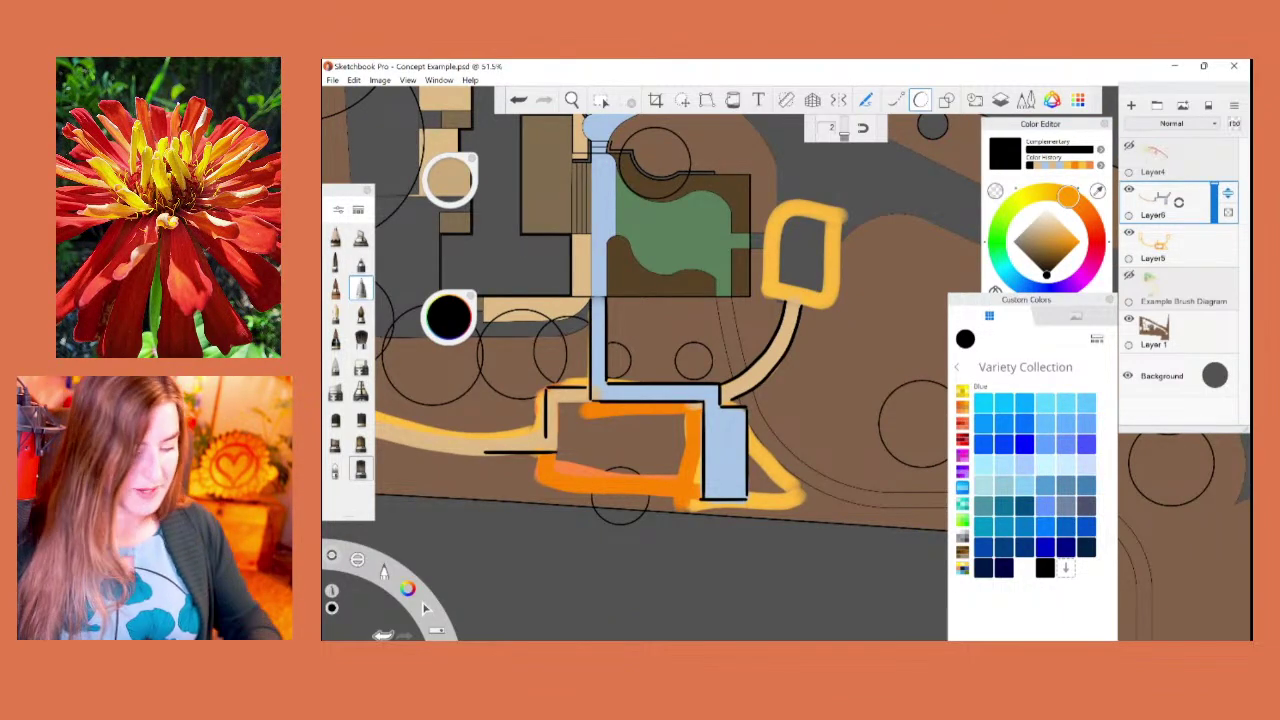
{"action": "left_click", "coordinate": [1129, 232]}
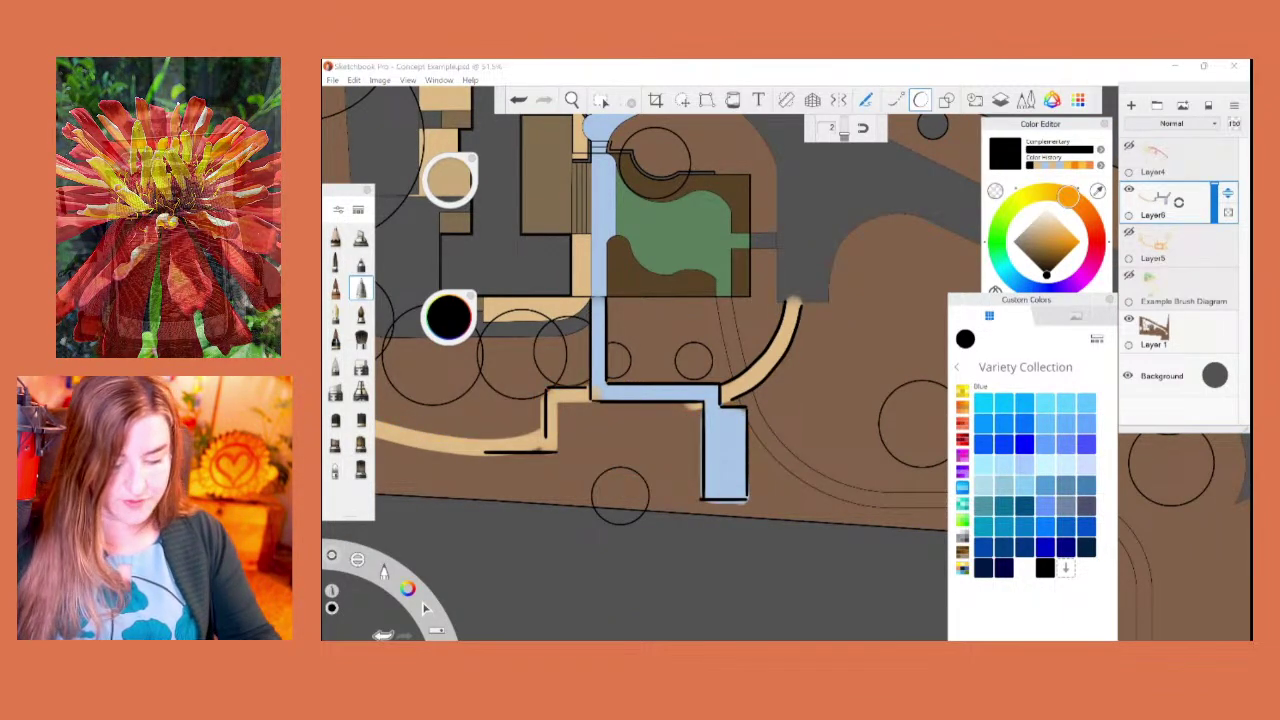